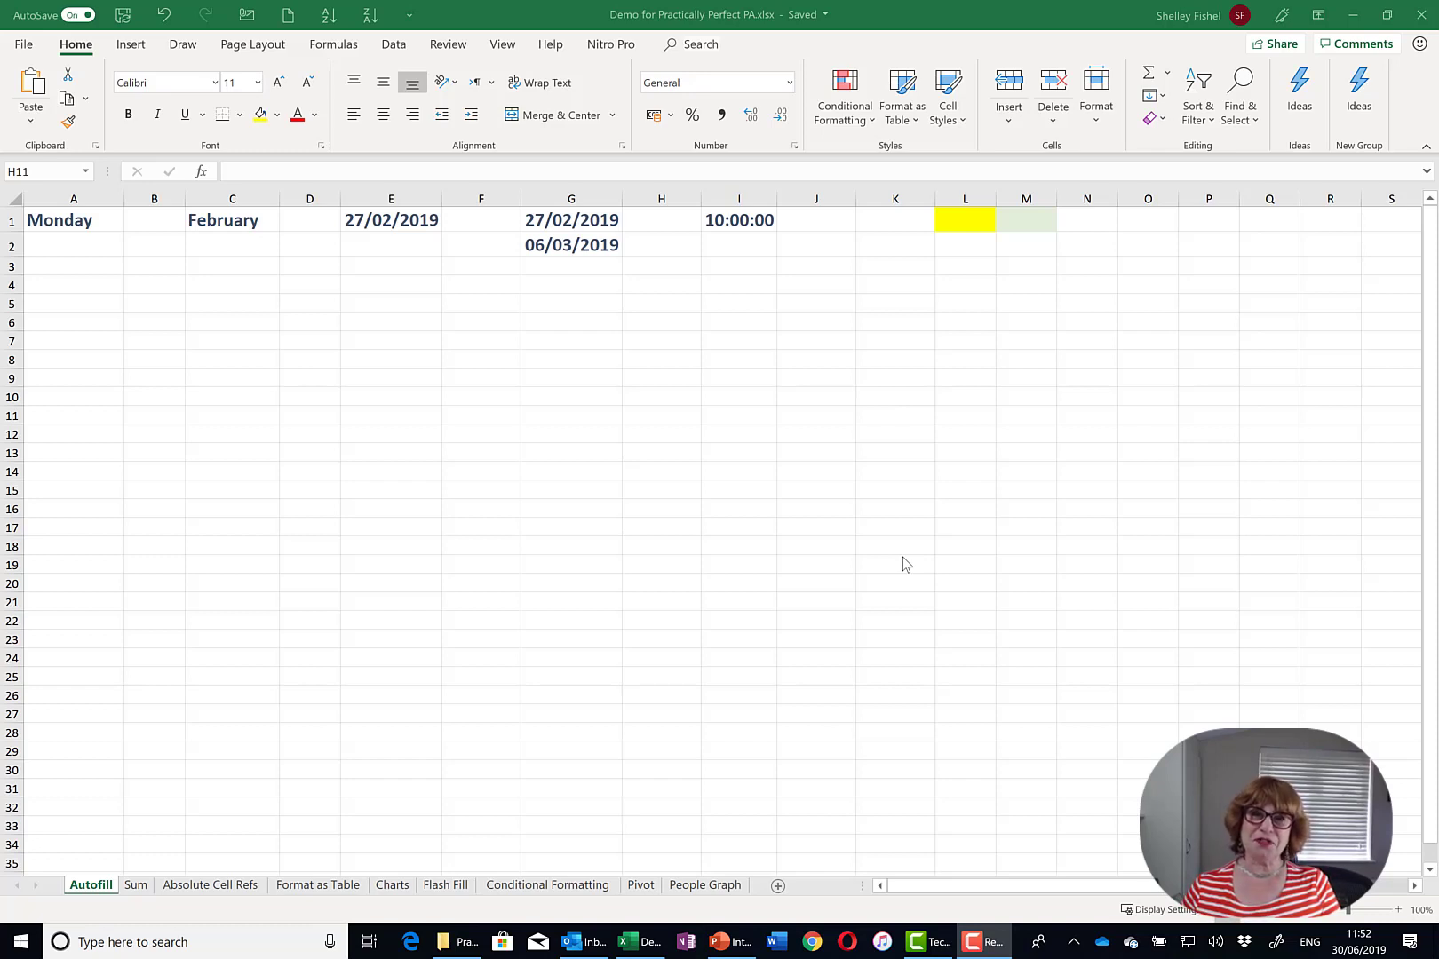
# - Fill Monday from A1 down to A24 and switch the series to Fill Weekdays, checking A6
pyautogui.click(89, 220)
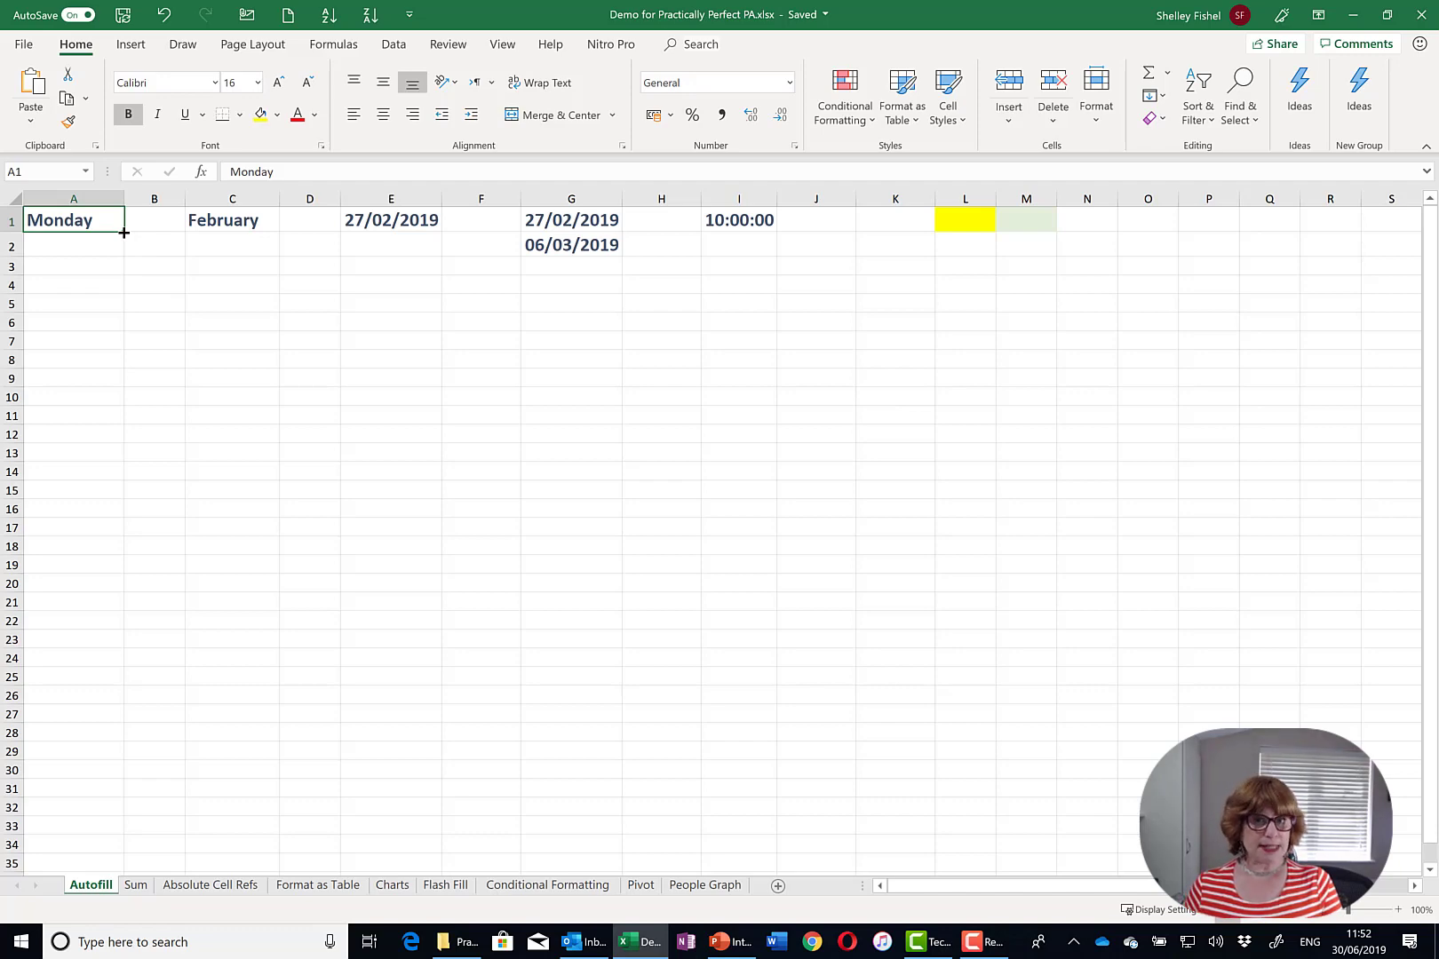
pyautogui.moveTo(125, 232); pyautogui.dragTo(106, 673)
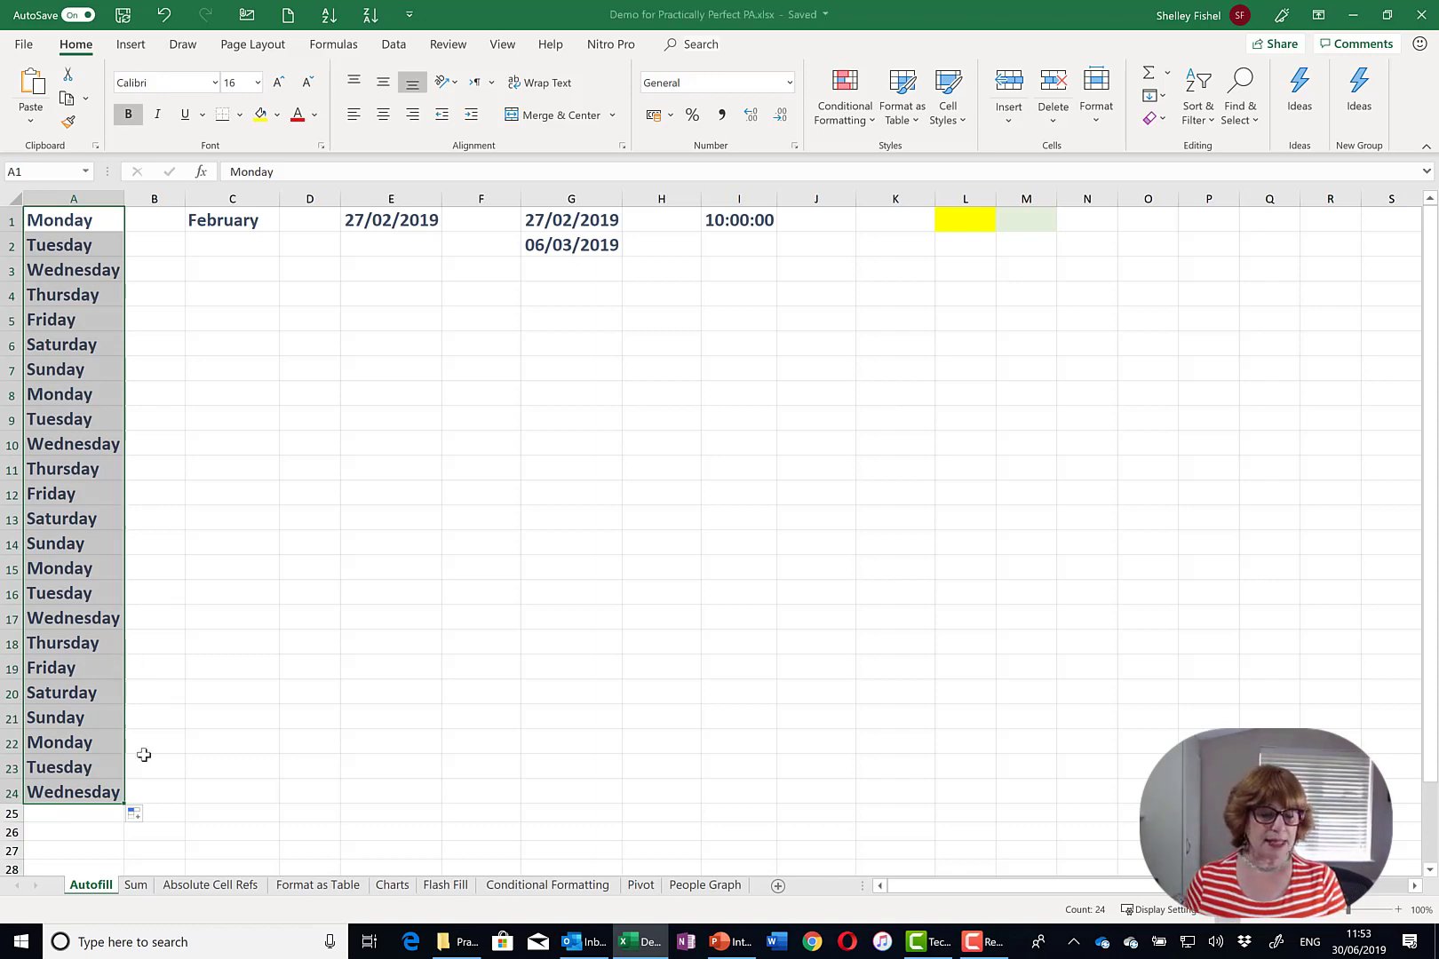
pyautogui.click(138, 815)
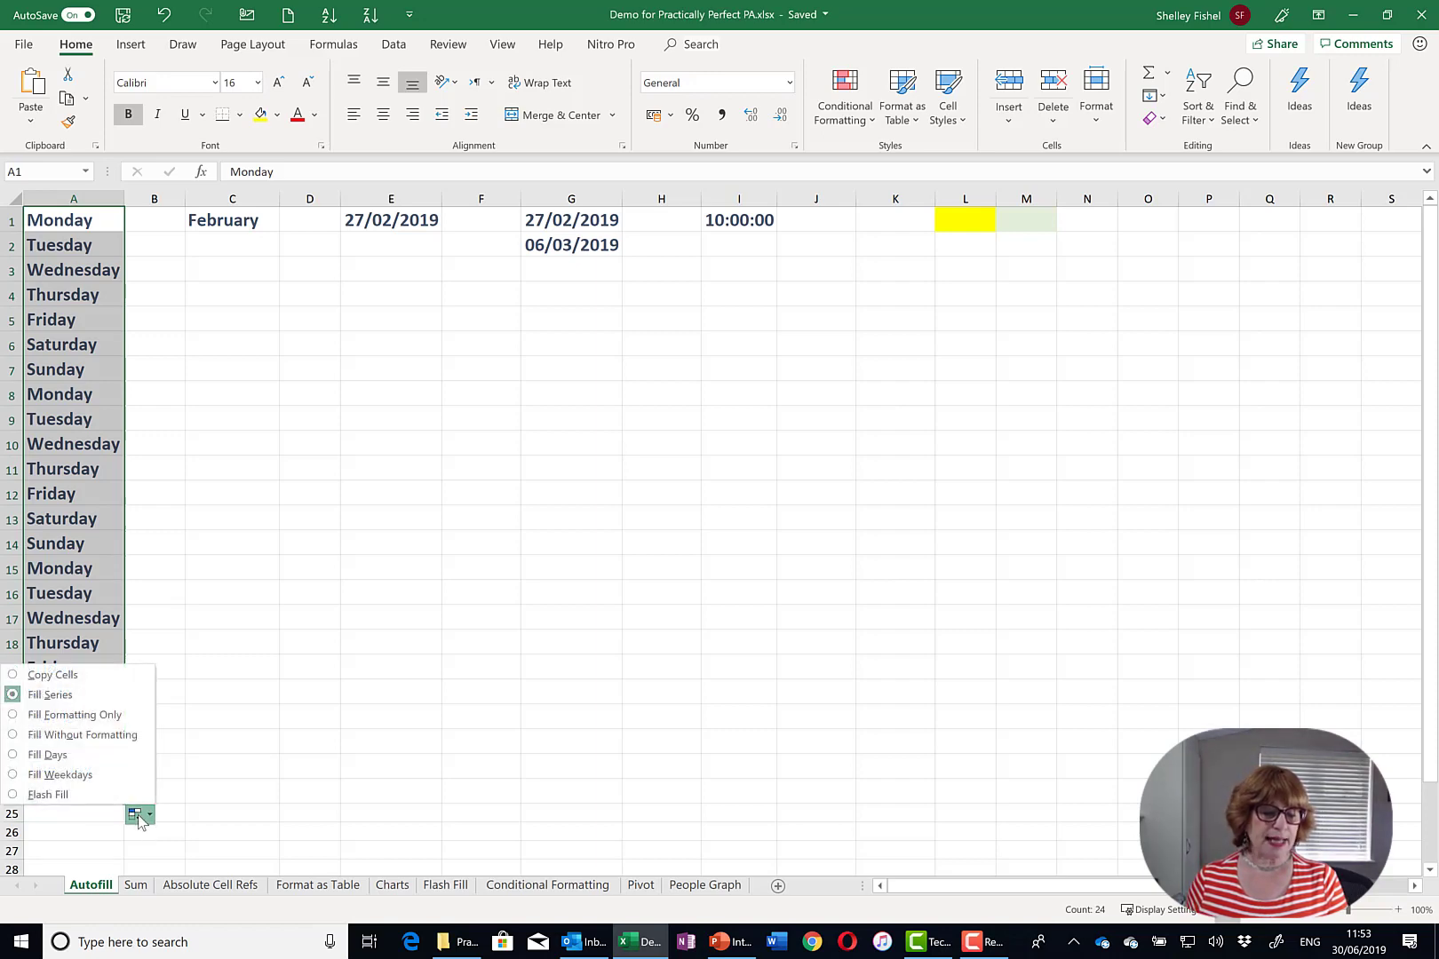
pyautogui.click(67, 775)
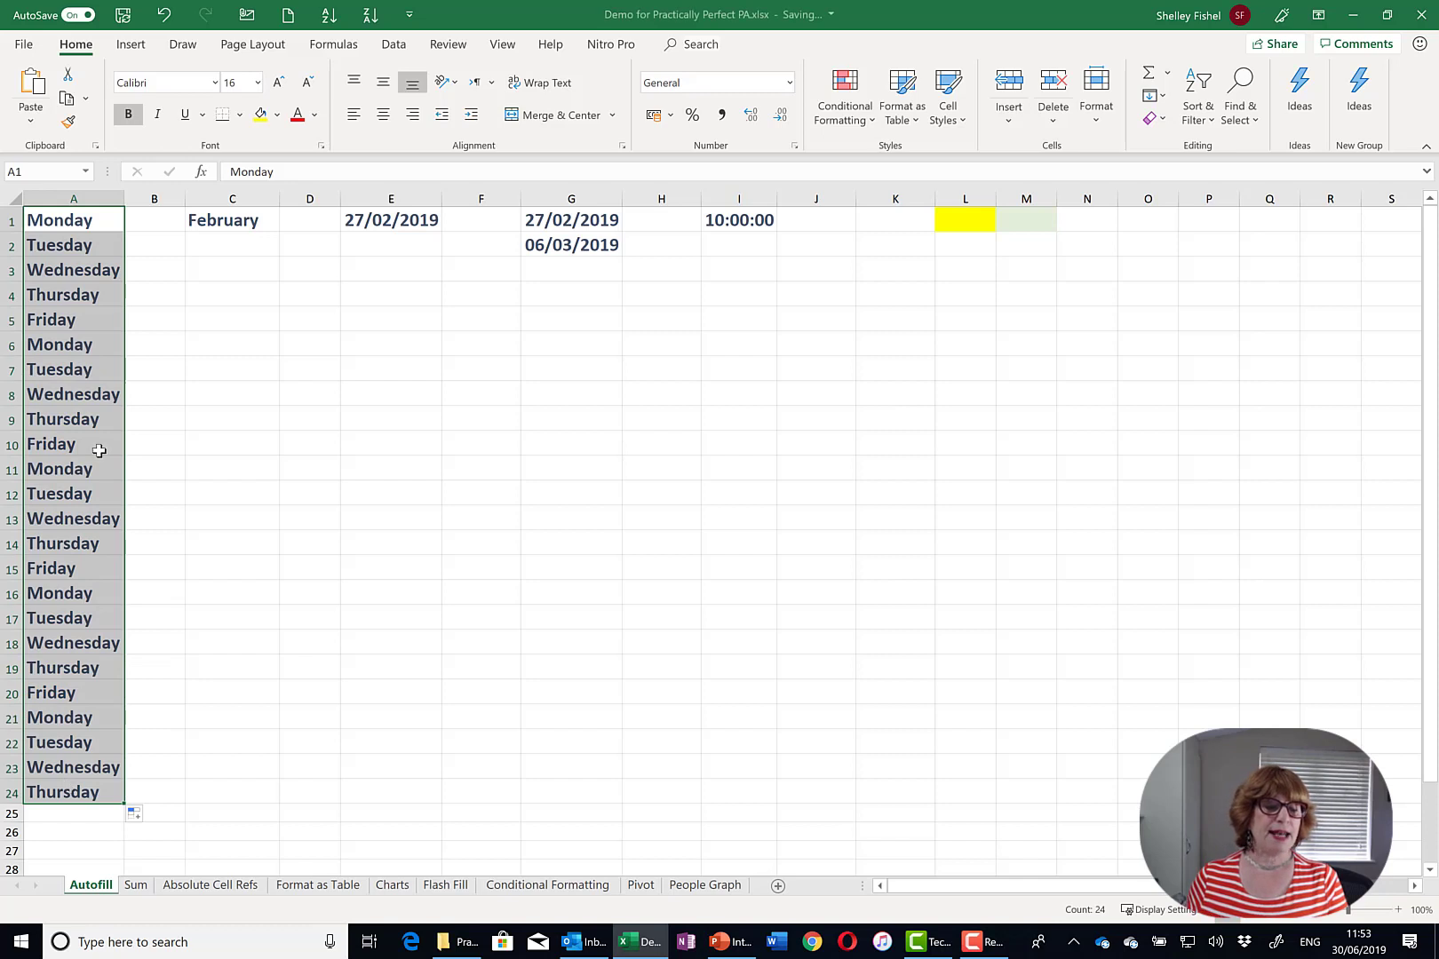
pyautogui.click(82, 321)
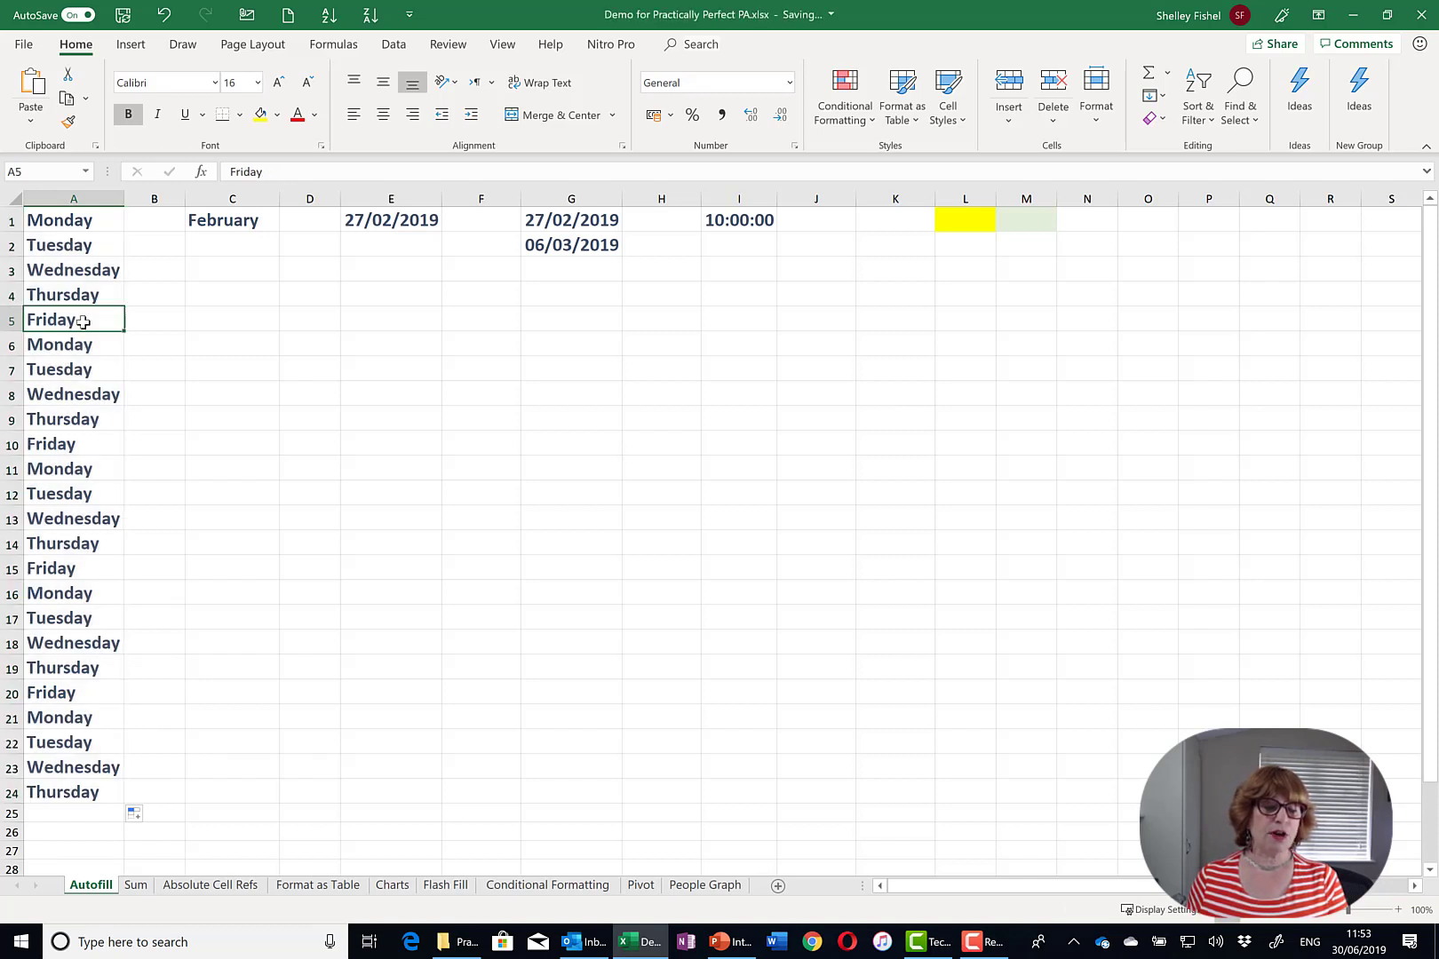
pyautogui.click(80, 347)
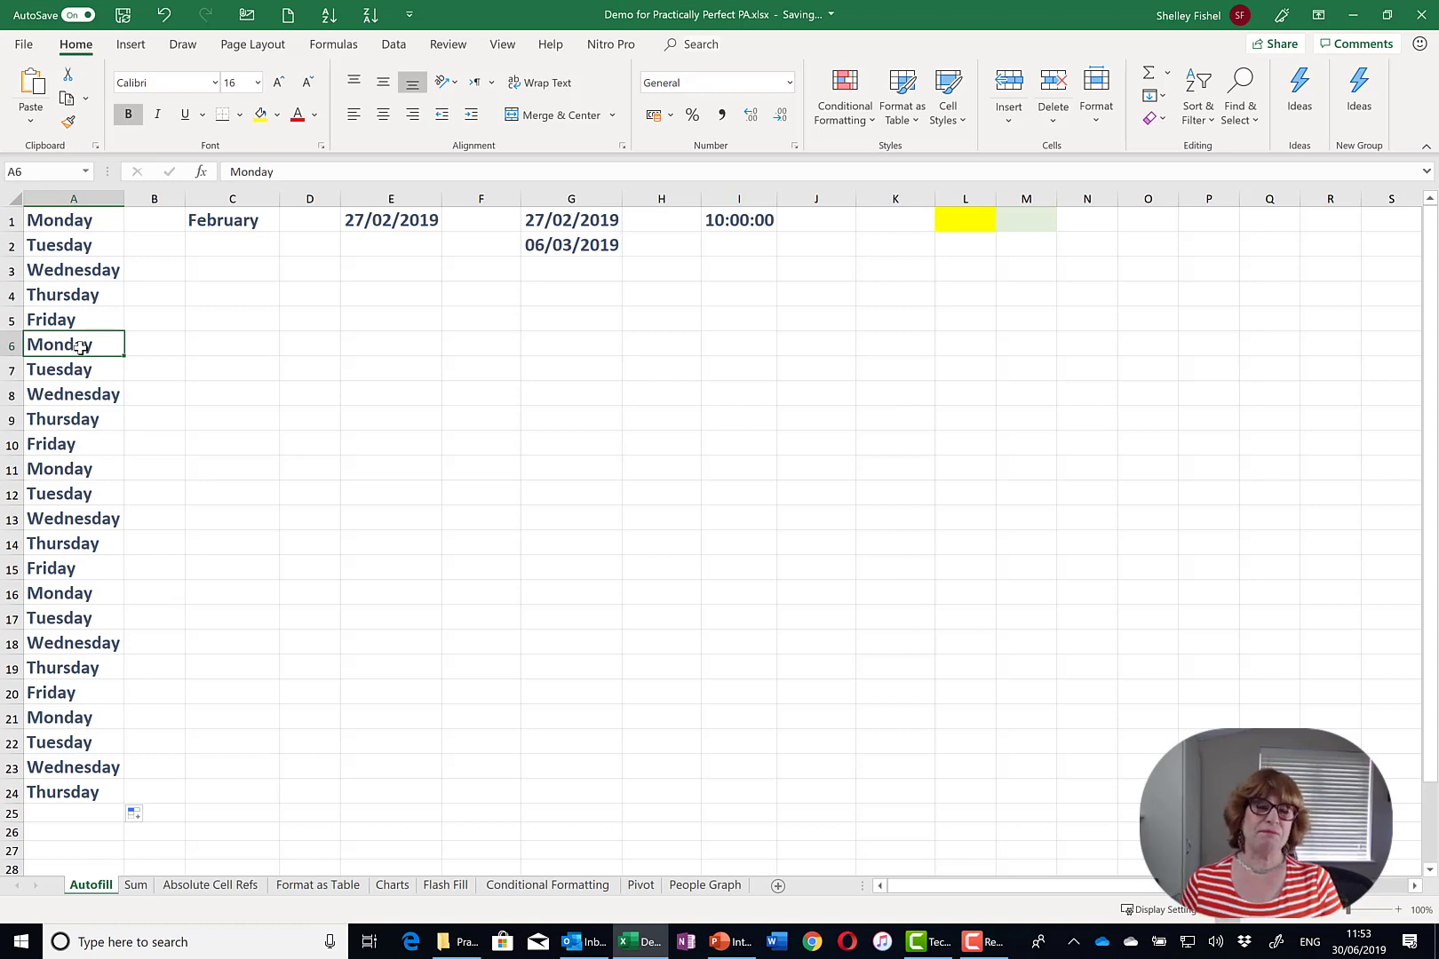
# - Drag February in C1 down to C24 to create a repeating month series
pyautogui.click(249, 222)
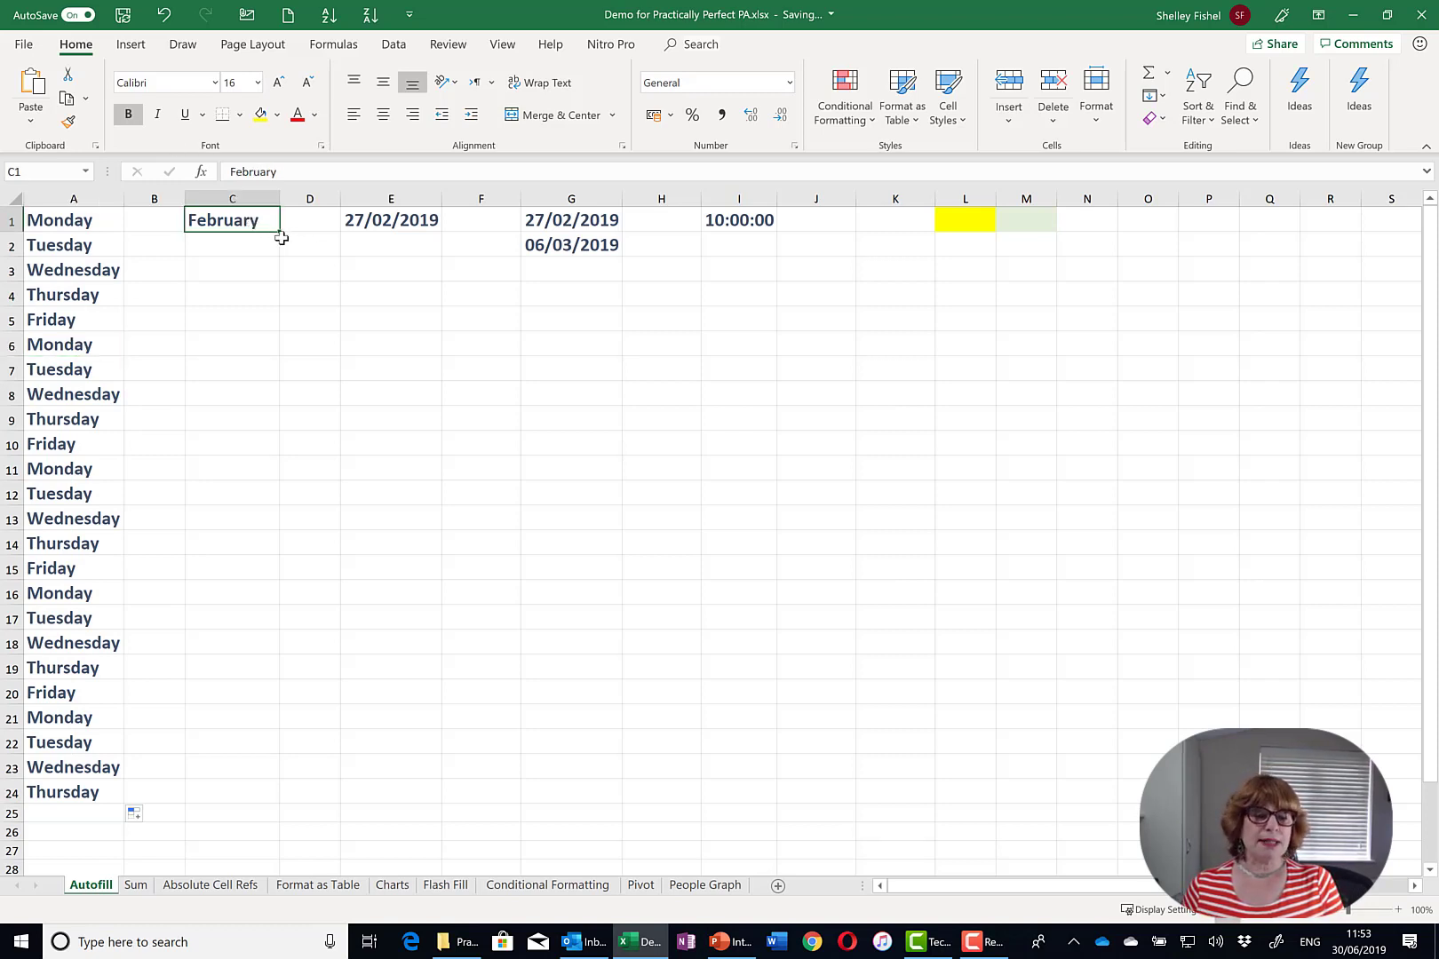
pyautogui.moveTo(280, 231); pyautogui.dragTo(249, 793)
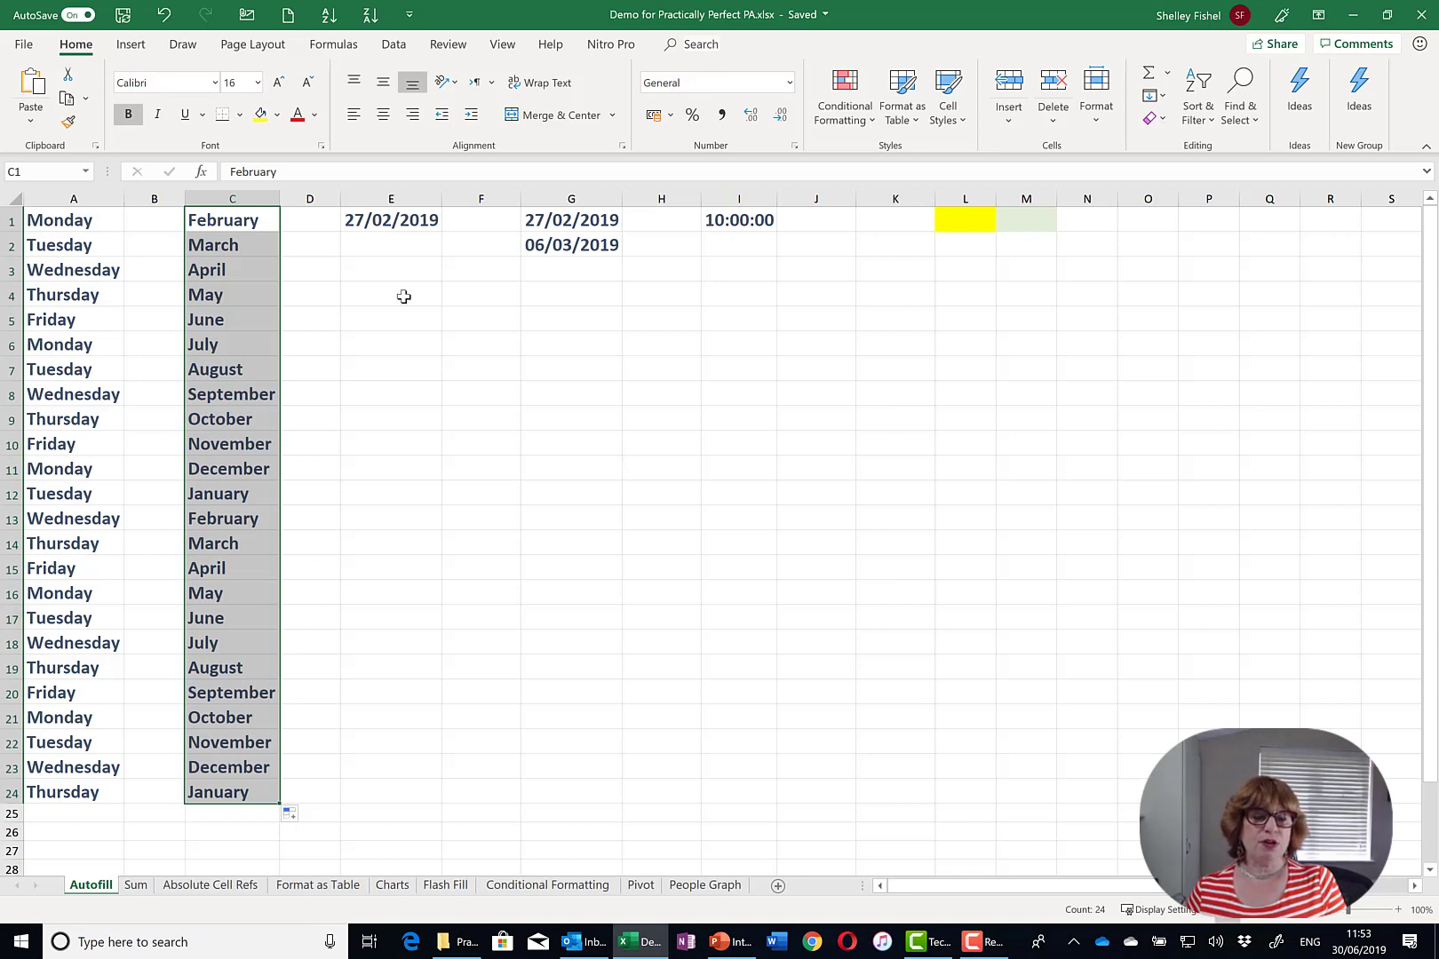
pyautogui.click(403, 225)
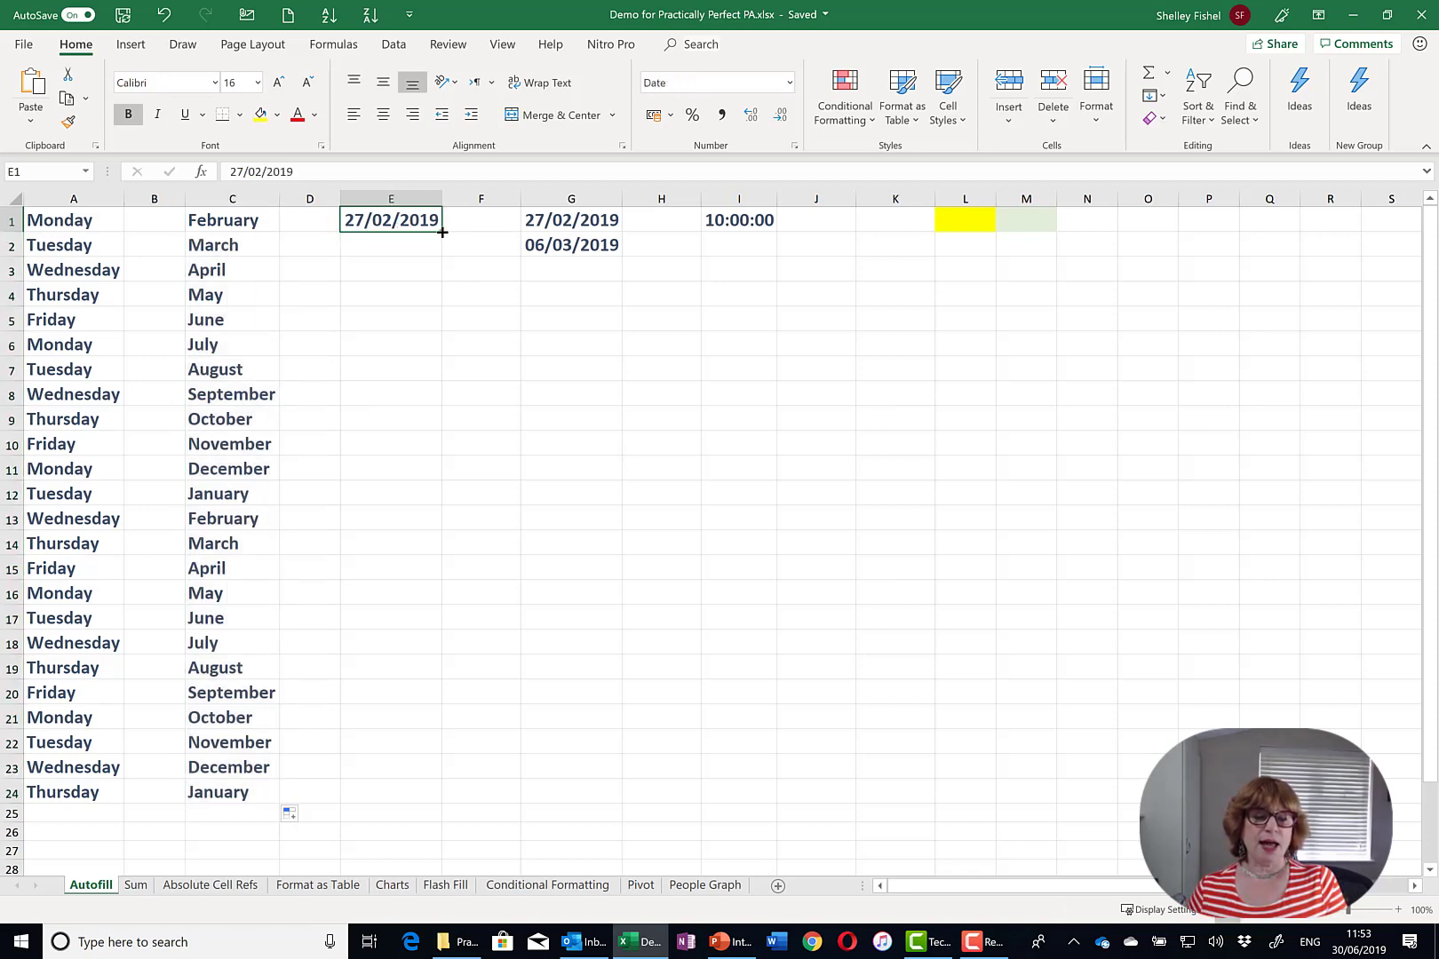
# - Fill 27/02/2019 from E1 down to E17 as weekdays only, checking the skipped weekend
pyautogui.moveTo(441, 232); pyautogui.dragTo(429, 622)
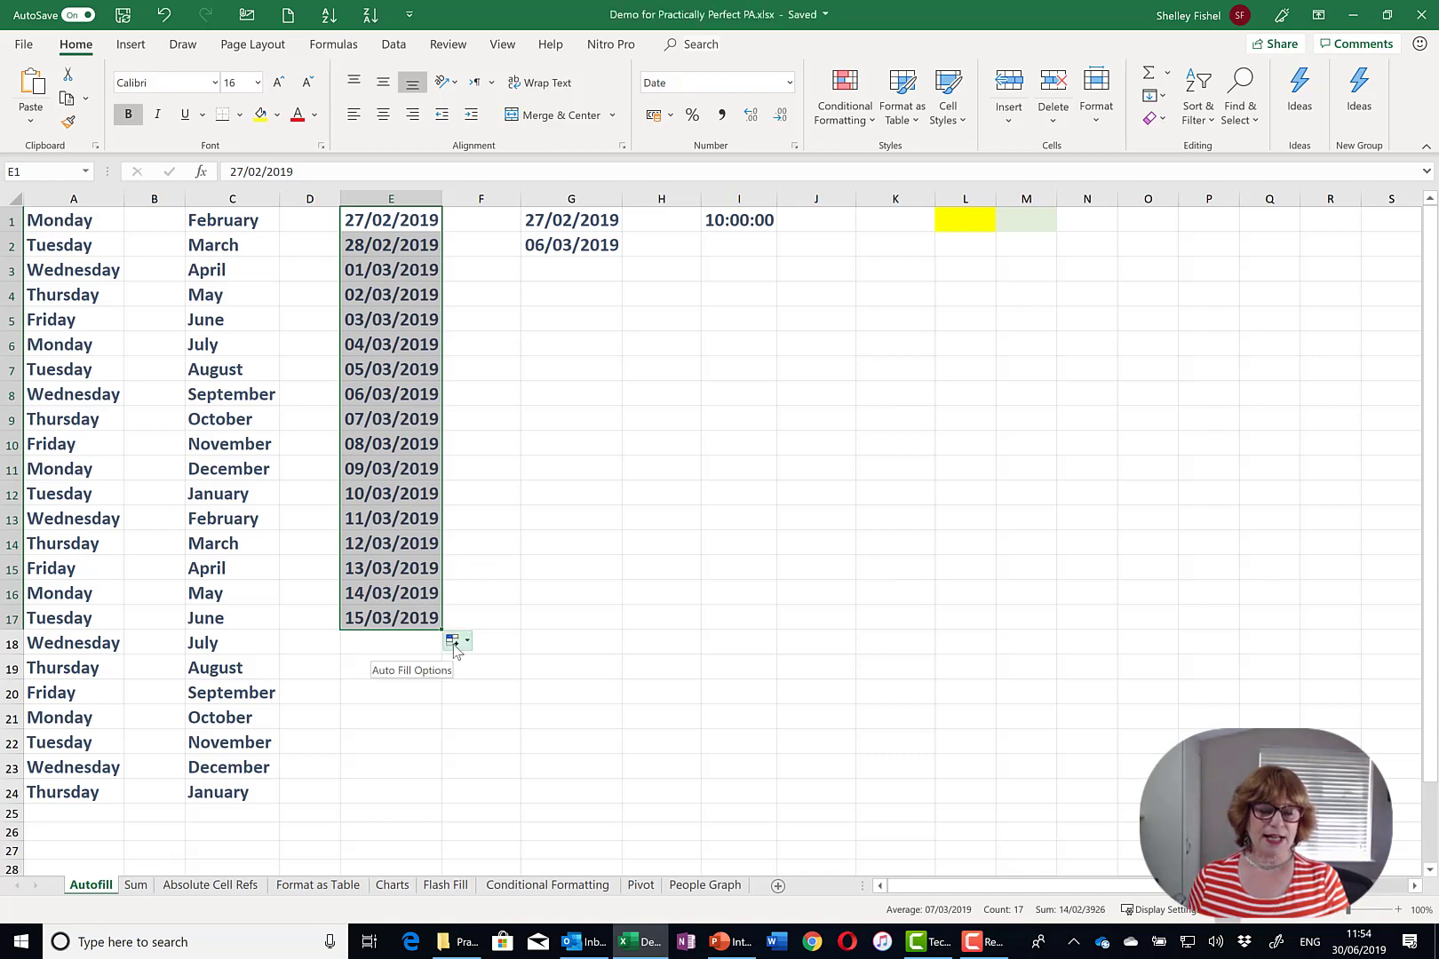
pyautogui.click(455, 644)
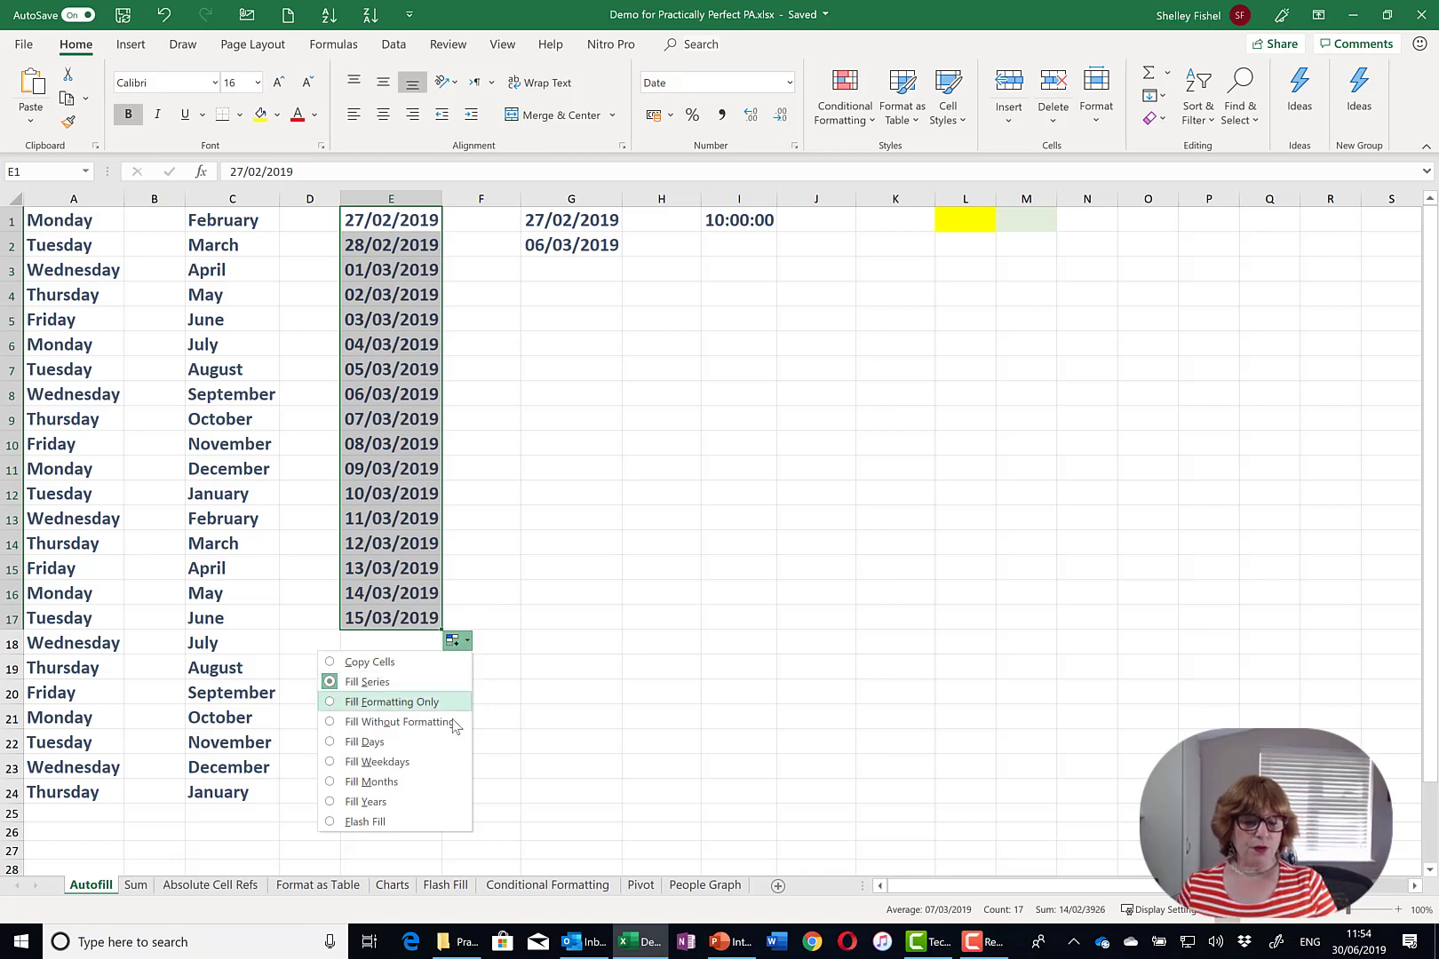
pyautogui.click(416, 763)
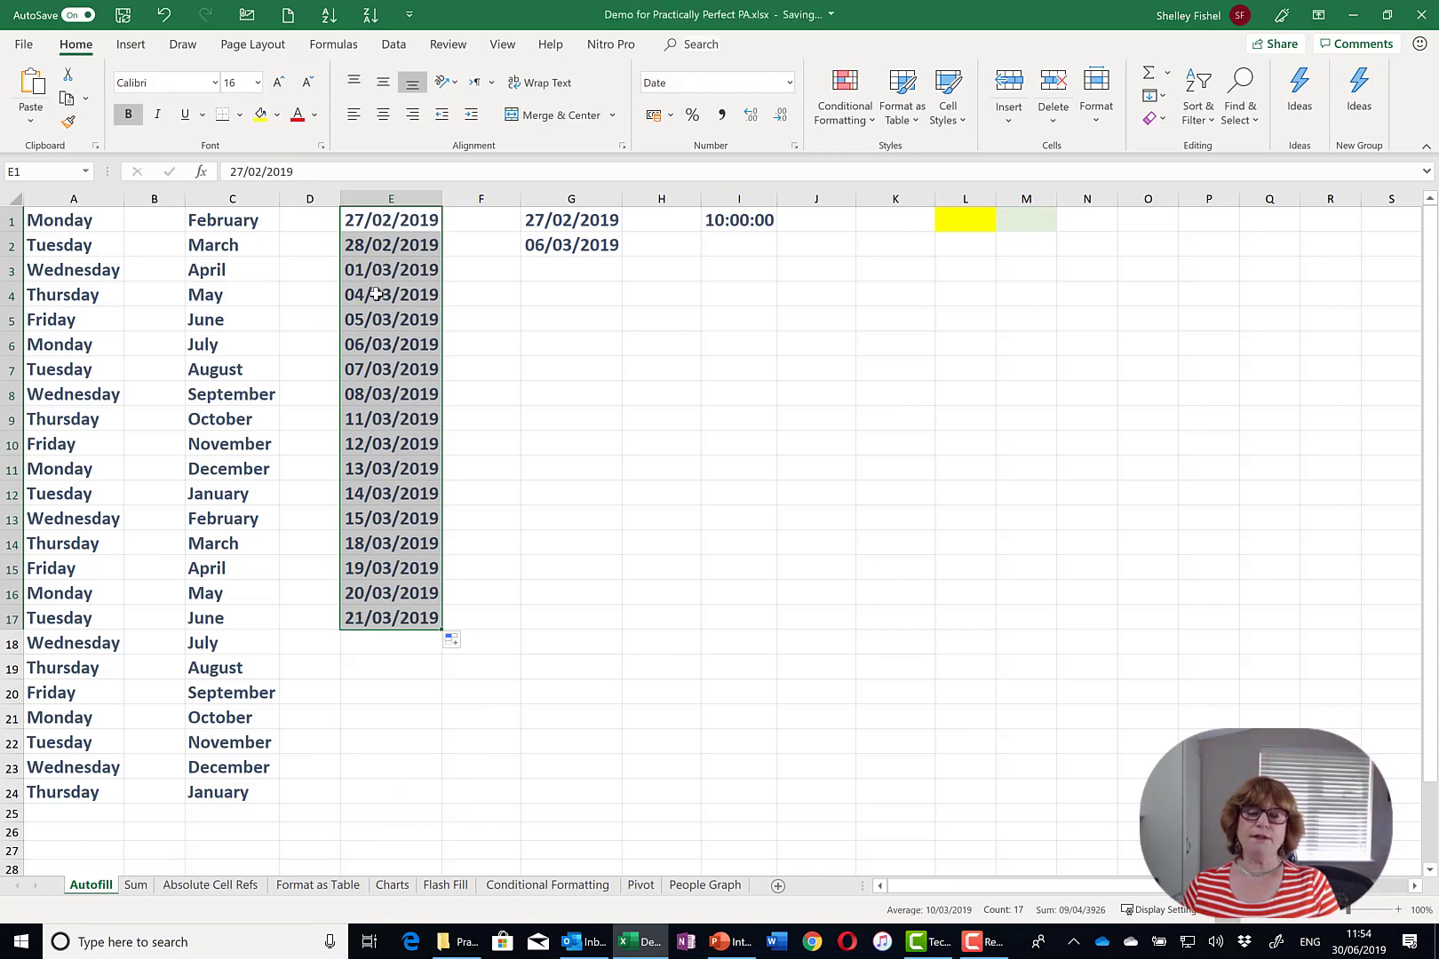
pyautogui.click(374, 277)
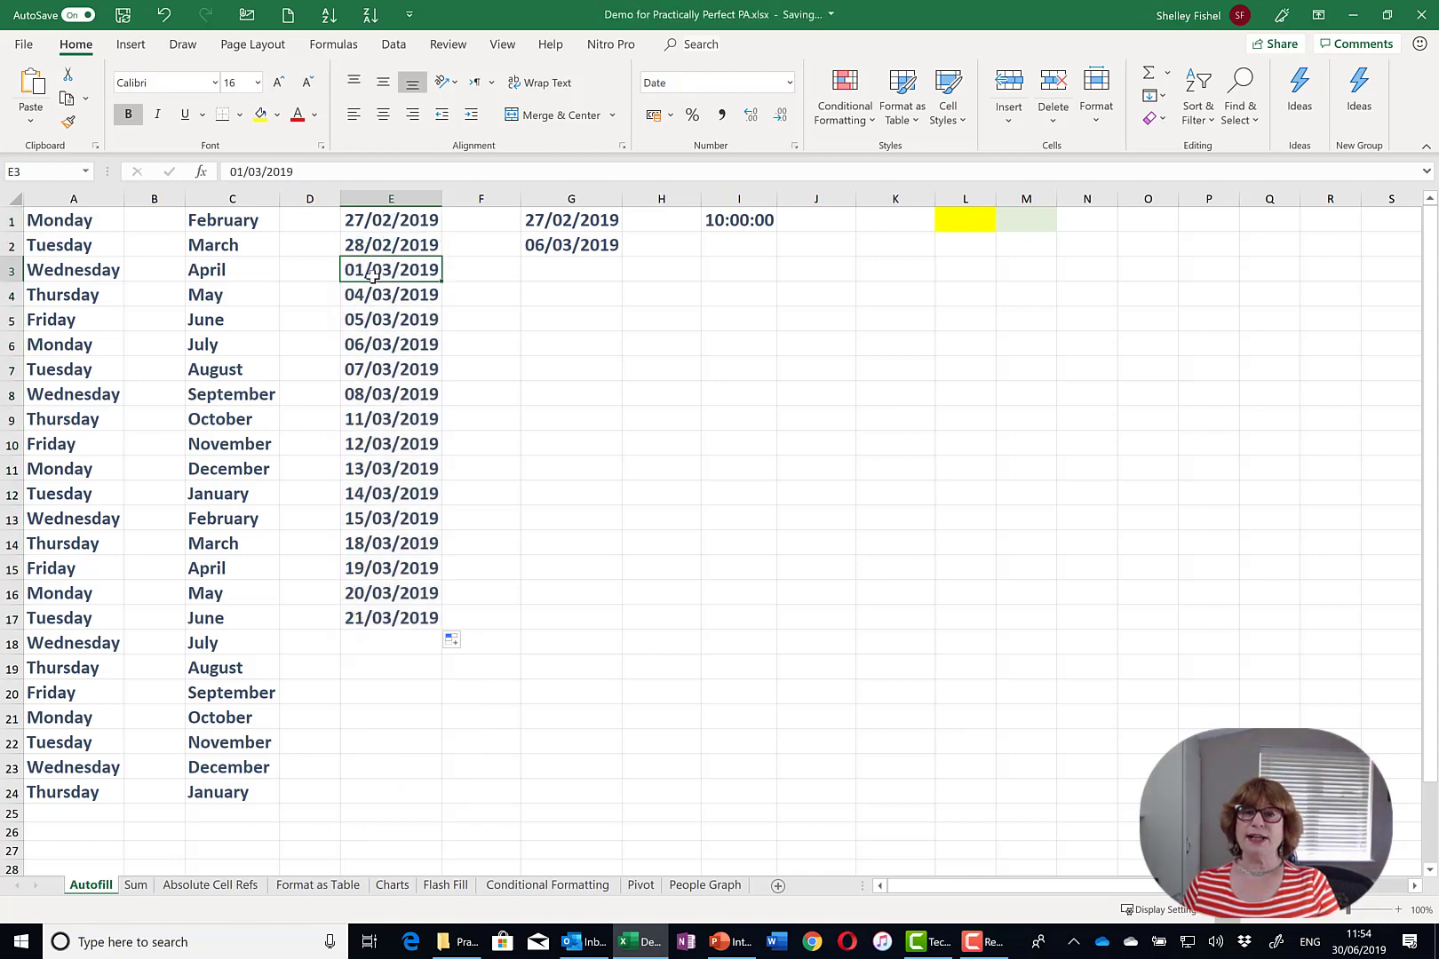
pyautogui.click(377, 297)
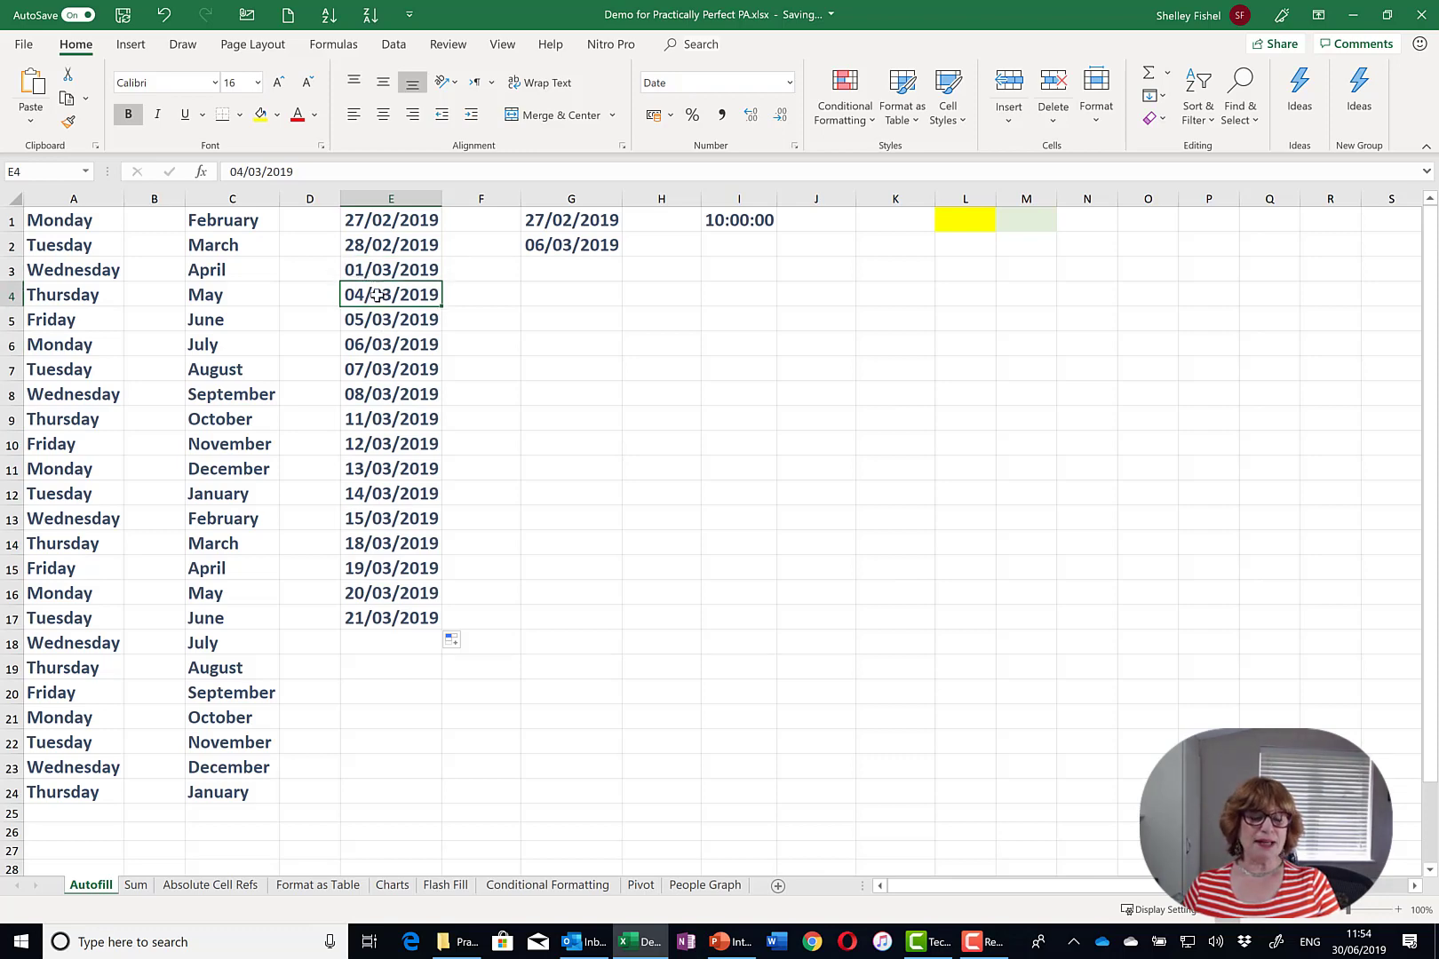
# - Change the E1:E17 date series to monthly, then yearly steps ending 27/02/2035
pyautogui.click(454, 640)
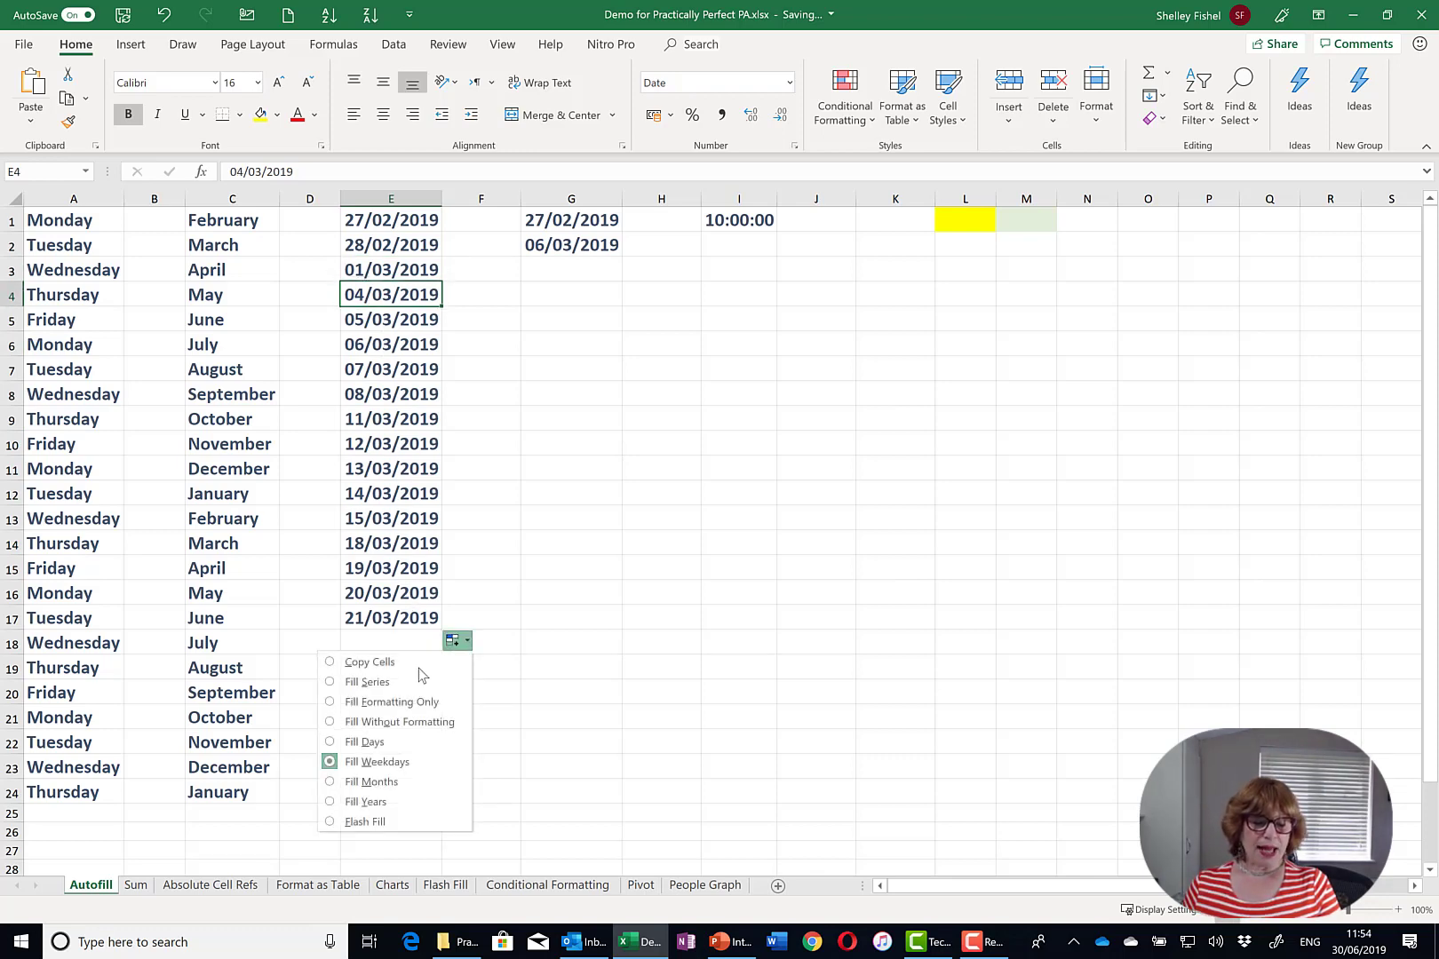
pyautogui.click(376, 783)
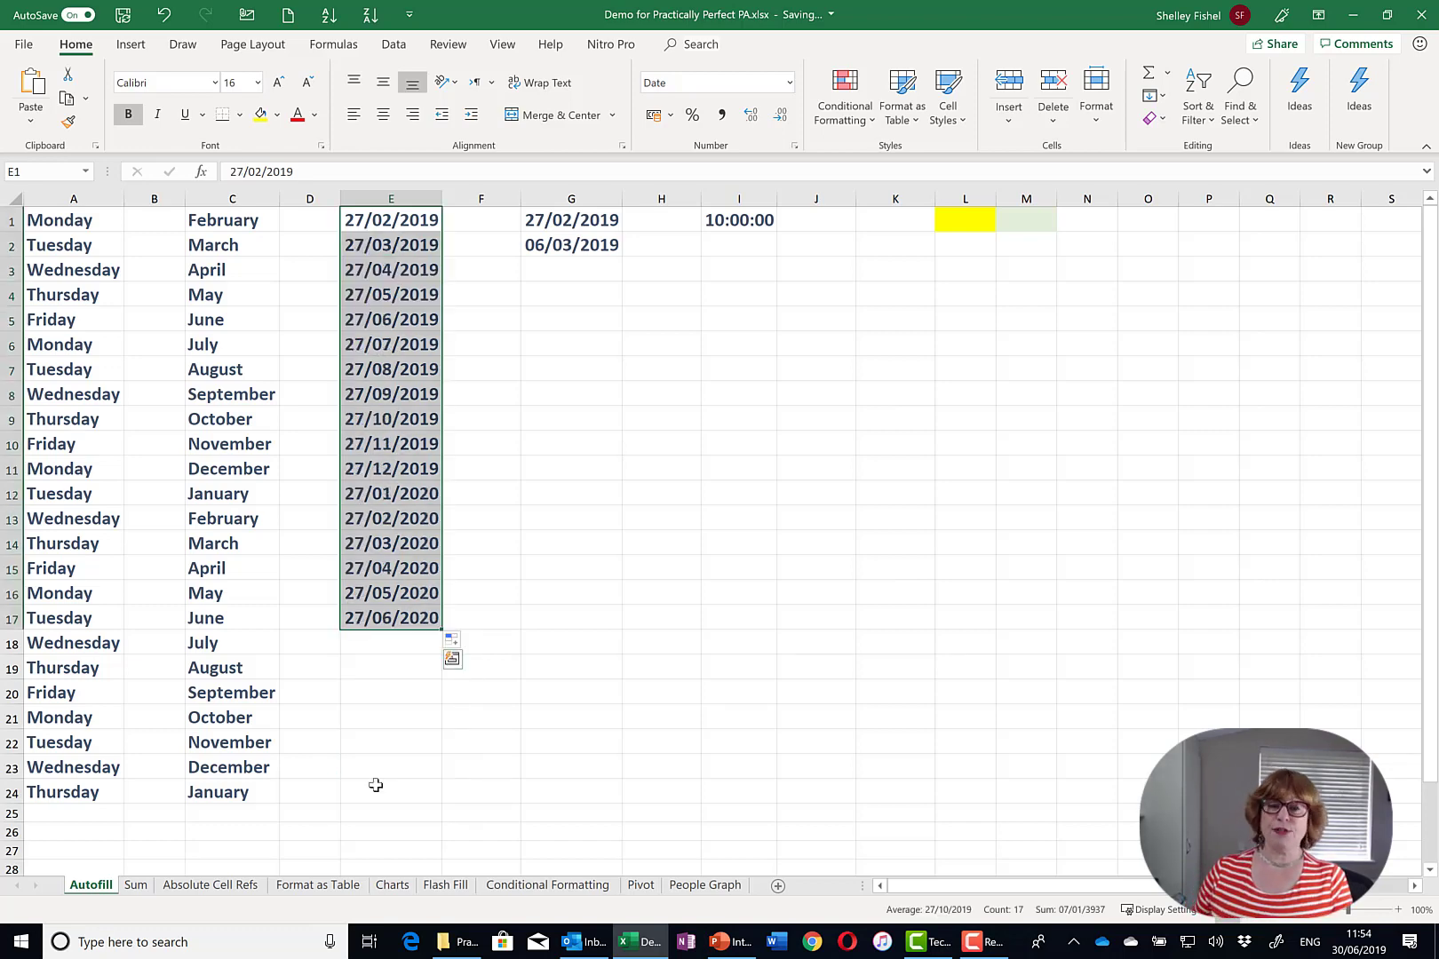
pyautogui.click(465, 643)
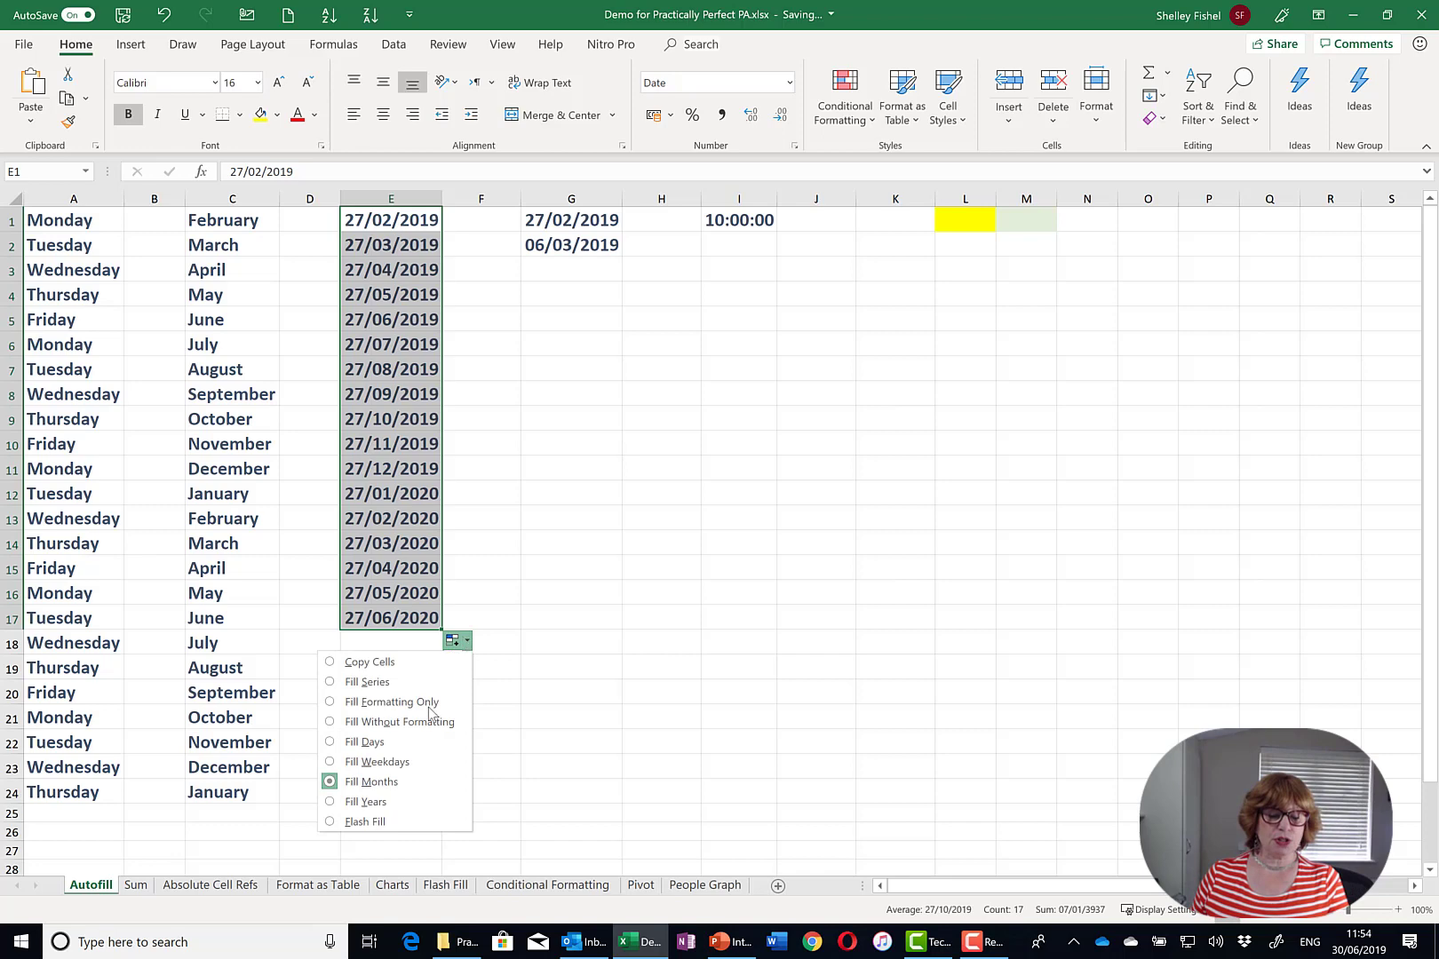
pyautogui.click(406, 801)
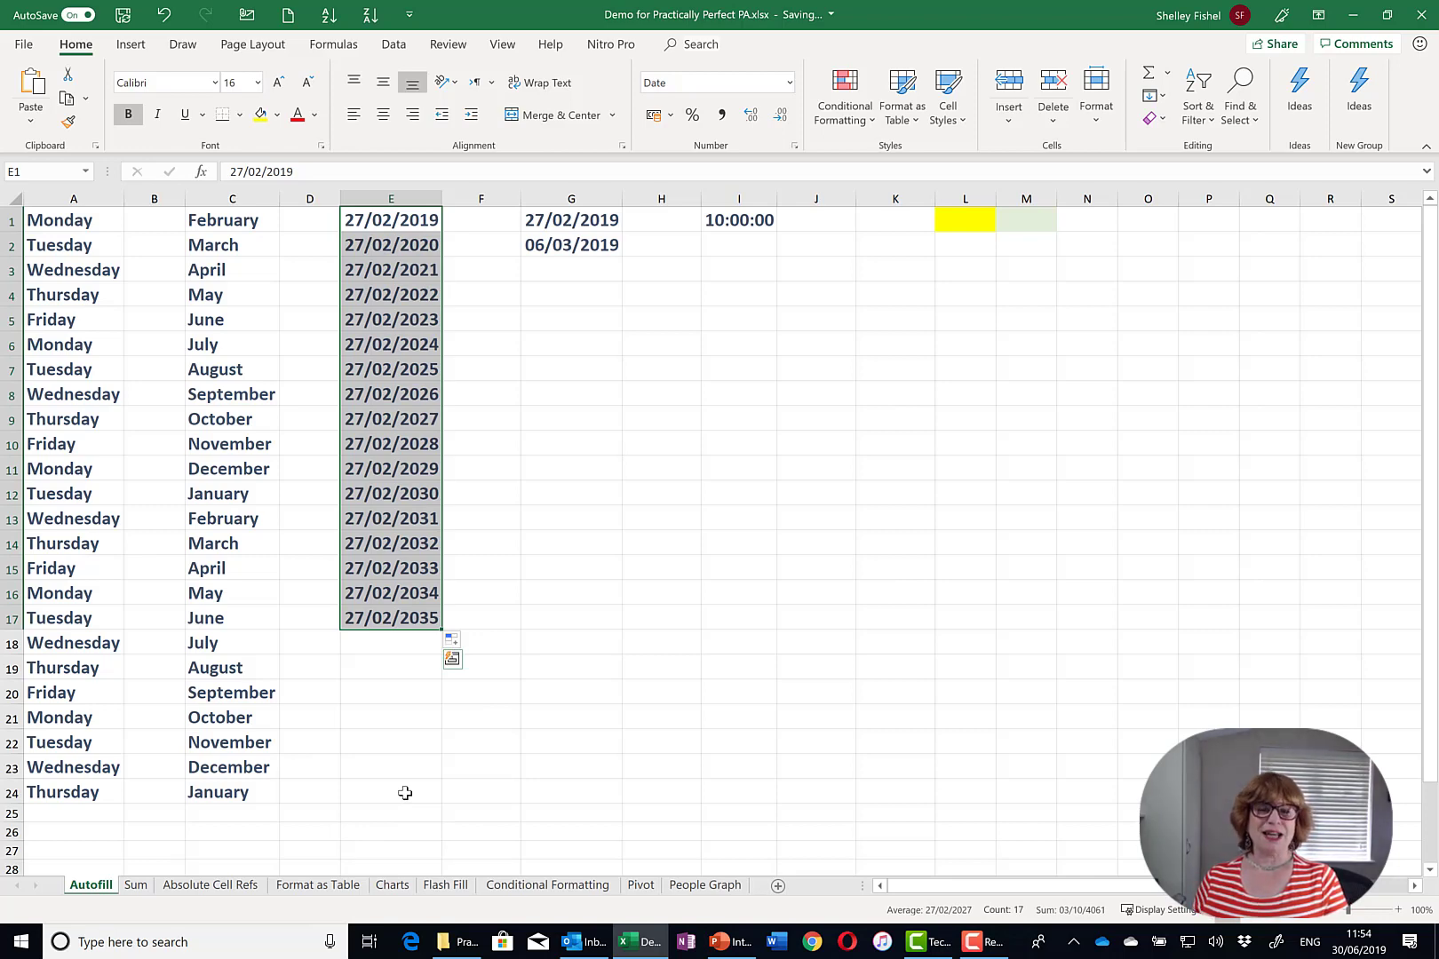
pyautogui.click(941, 459)
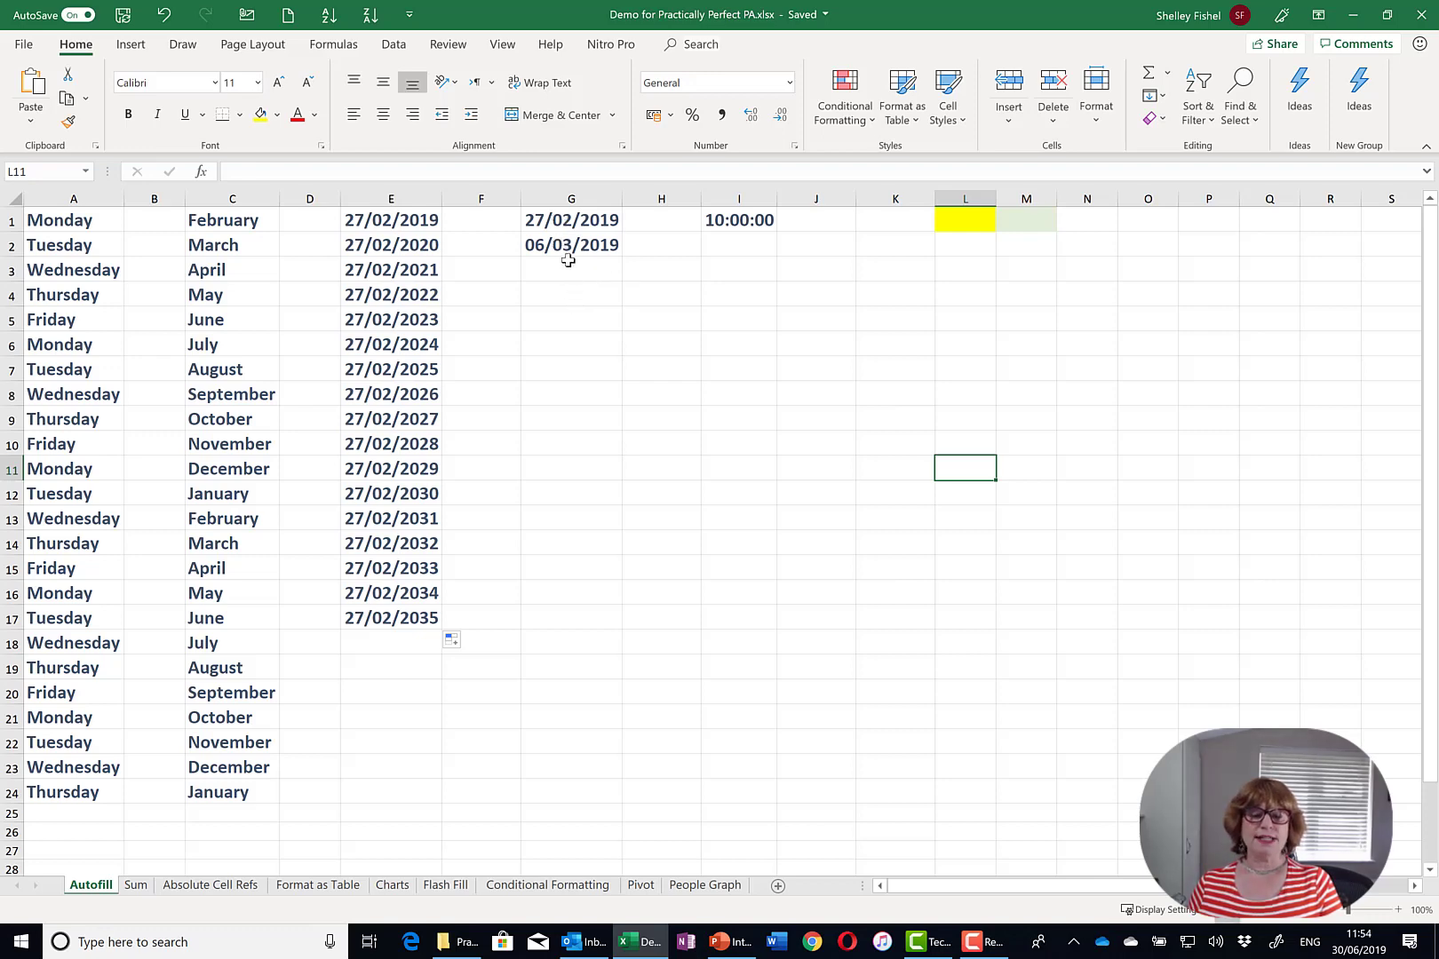
# - Extend the two dates in G1:G2 into a weekly series ending 19/06/2019 in G17
pyautogui.moveTo(569, 224); pyautogui.dragTo(584, 649)
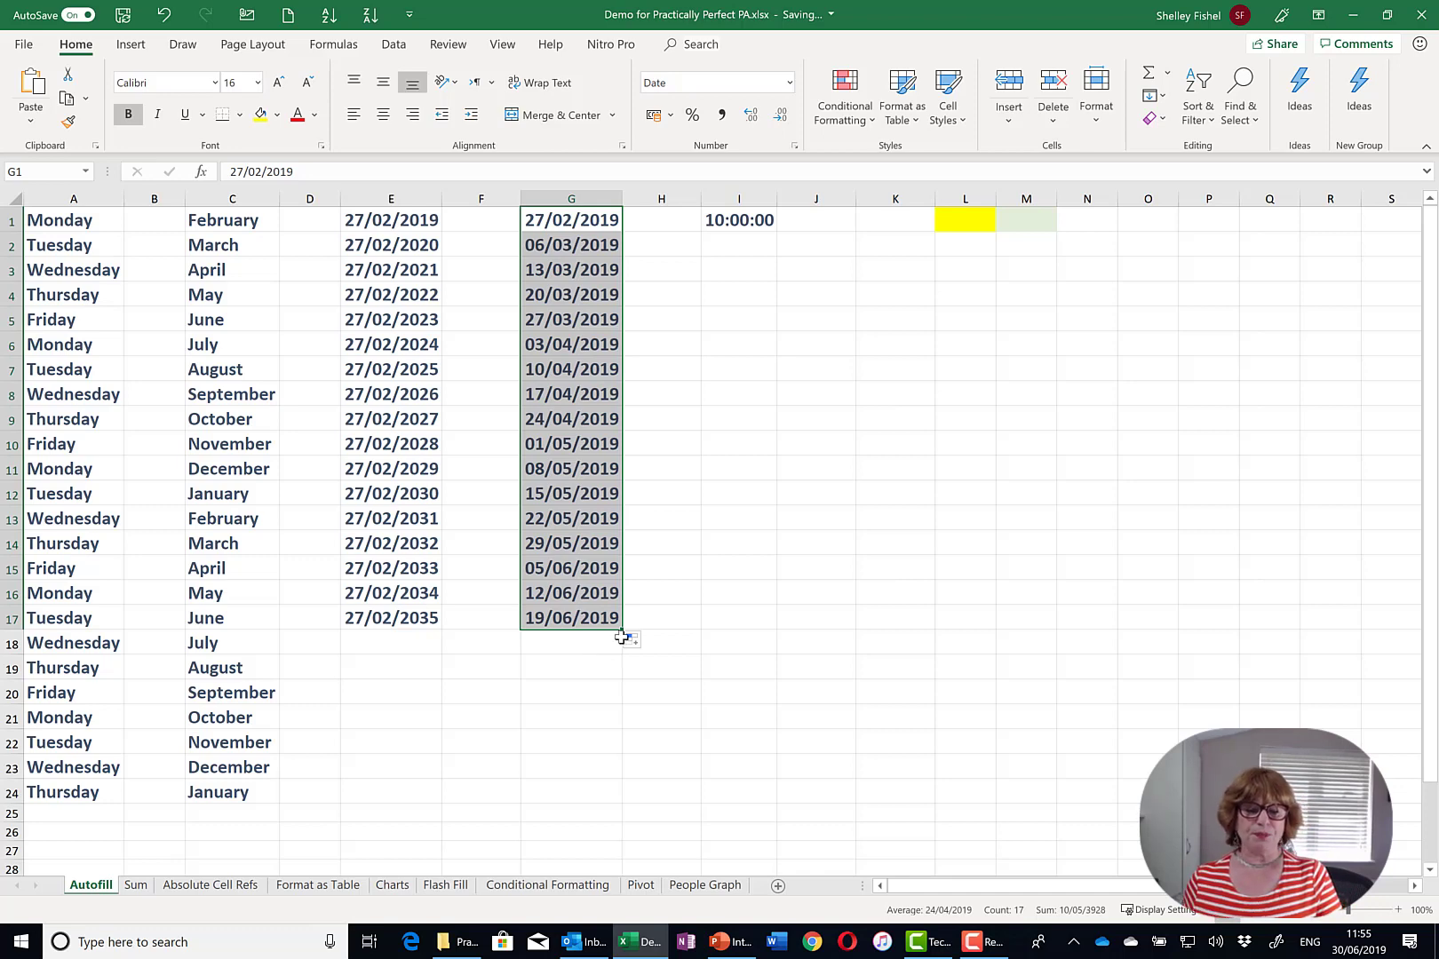
pyautogui.click(748, 220)
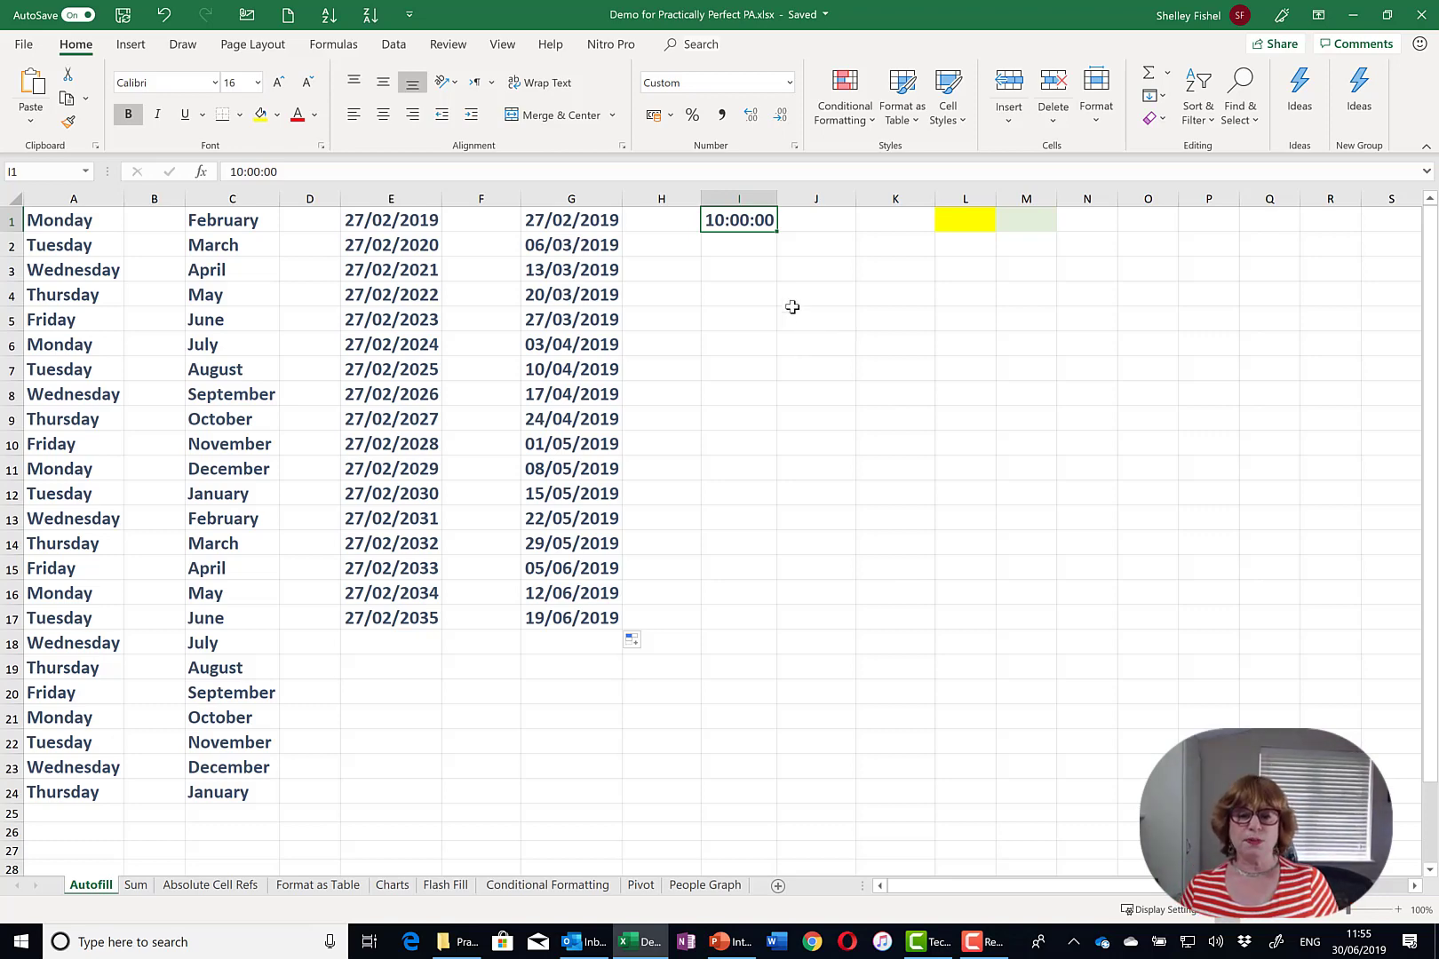
# - Enter 11:00:00 in I2, fill the hourly times down column I, then clear them
pyautogui.click(729, 247)
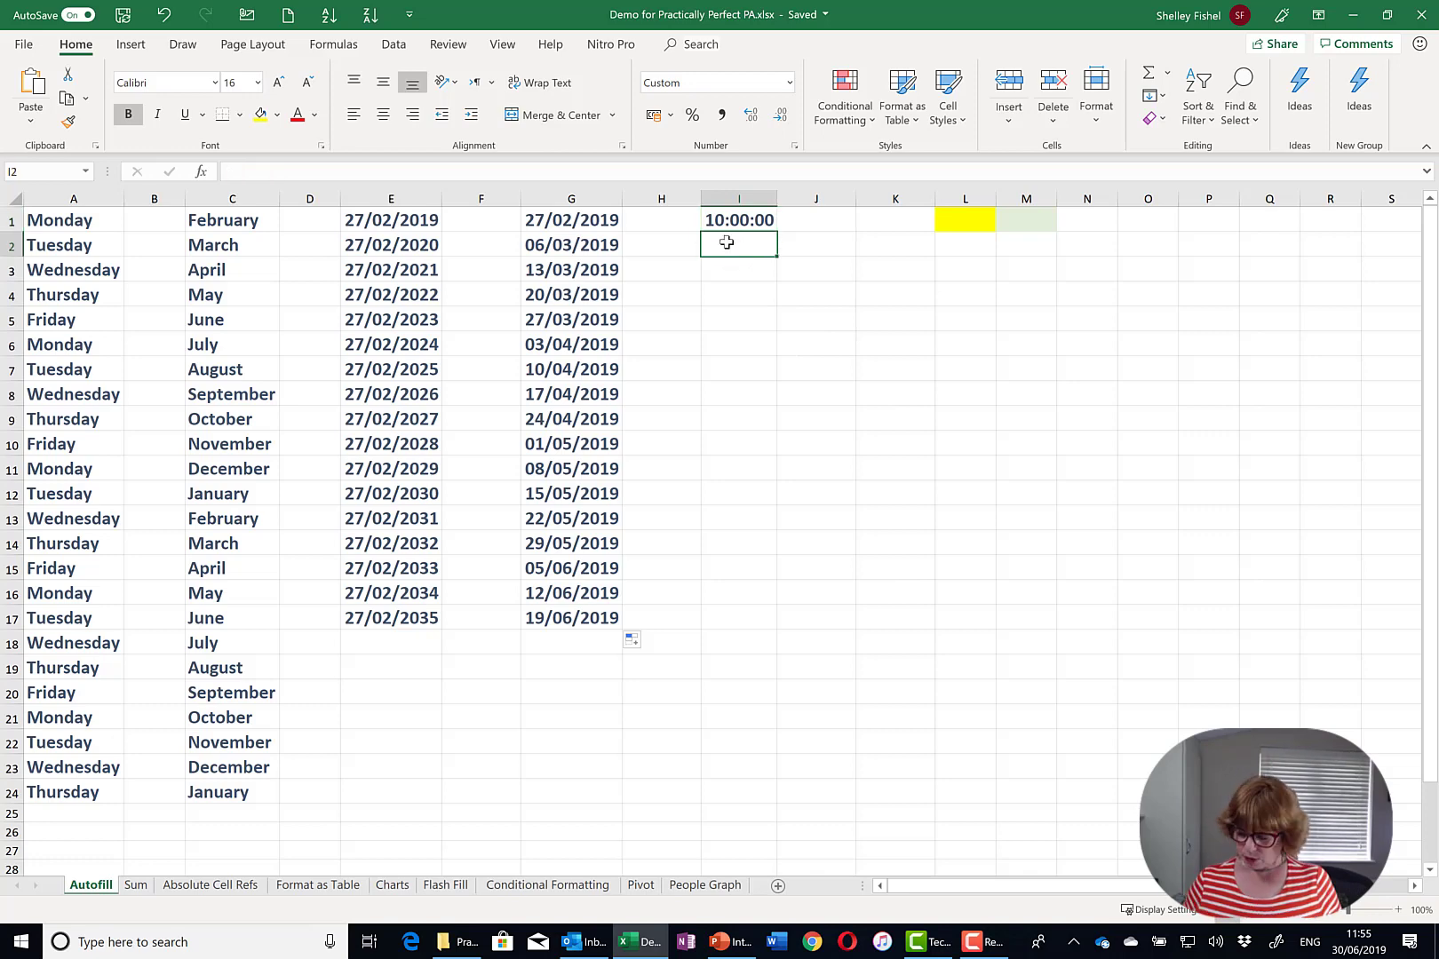
pyautogui.write('11:')
pyautogui.write('00:00')
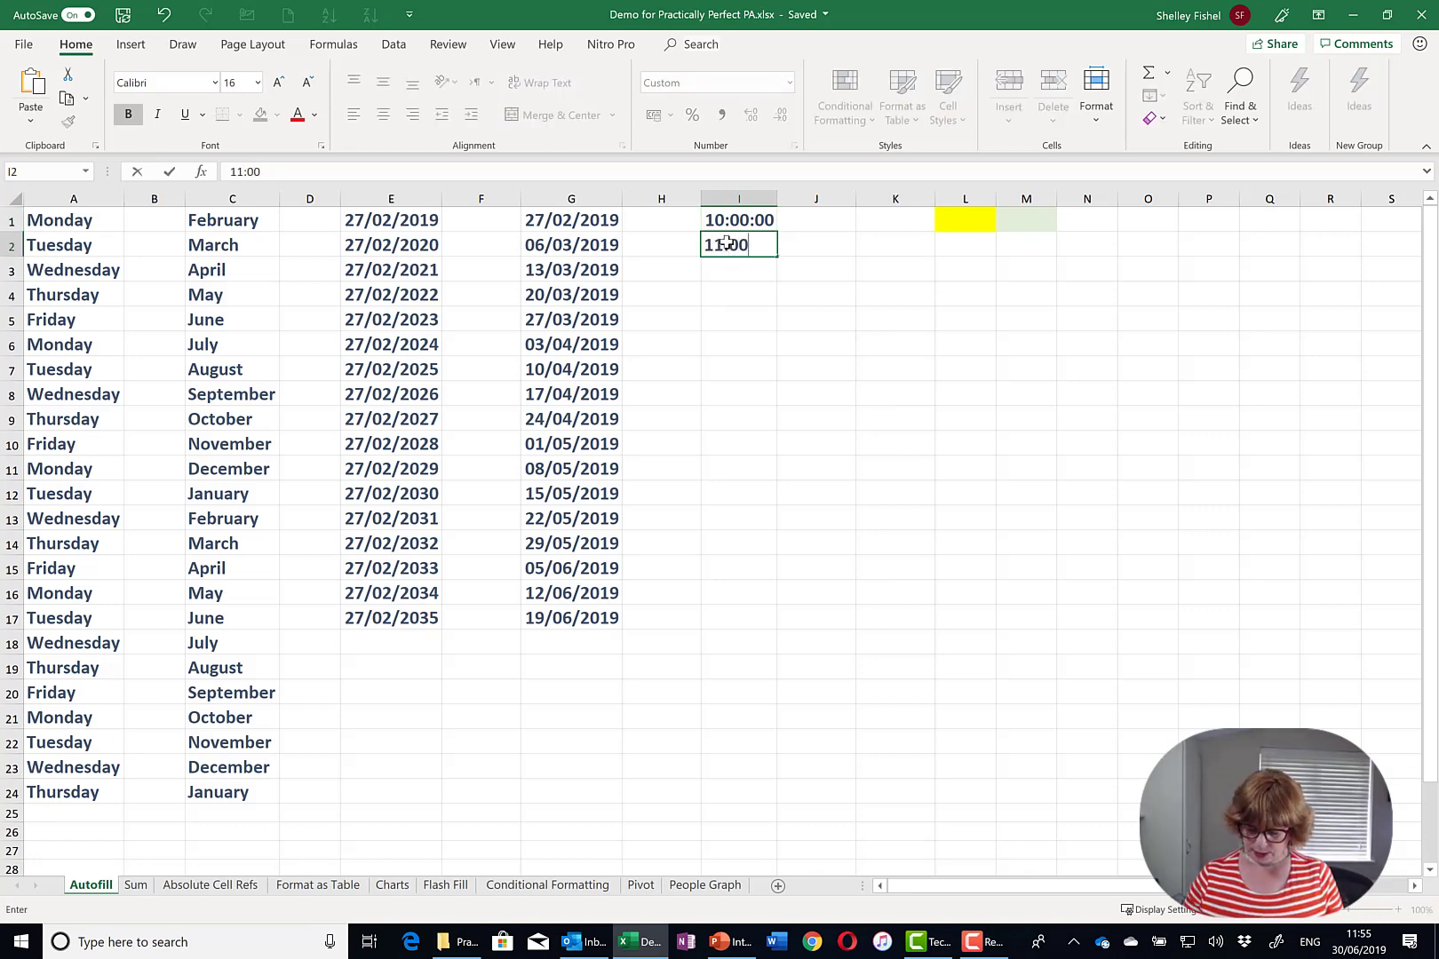
pyautogui.click(803, 311)
pyautogui.click(741, 222)
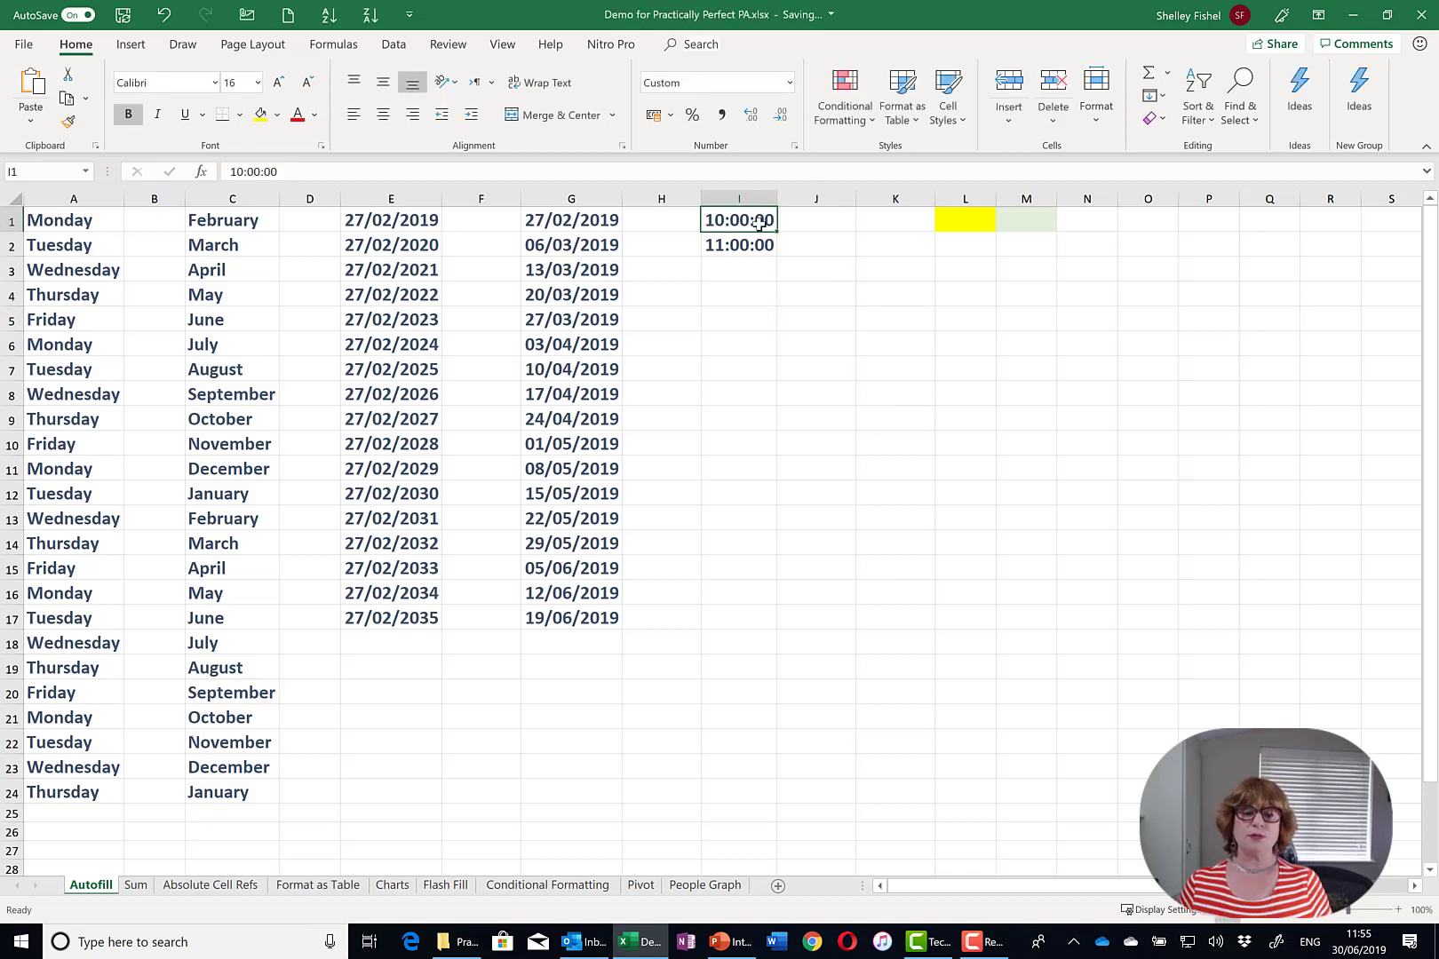
pyautogui.moveTo(755, 222); pyautogui.dragTo(753, 578)
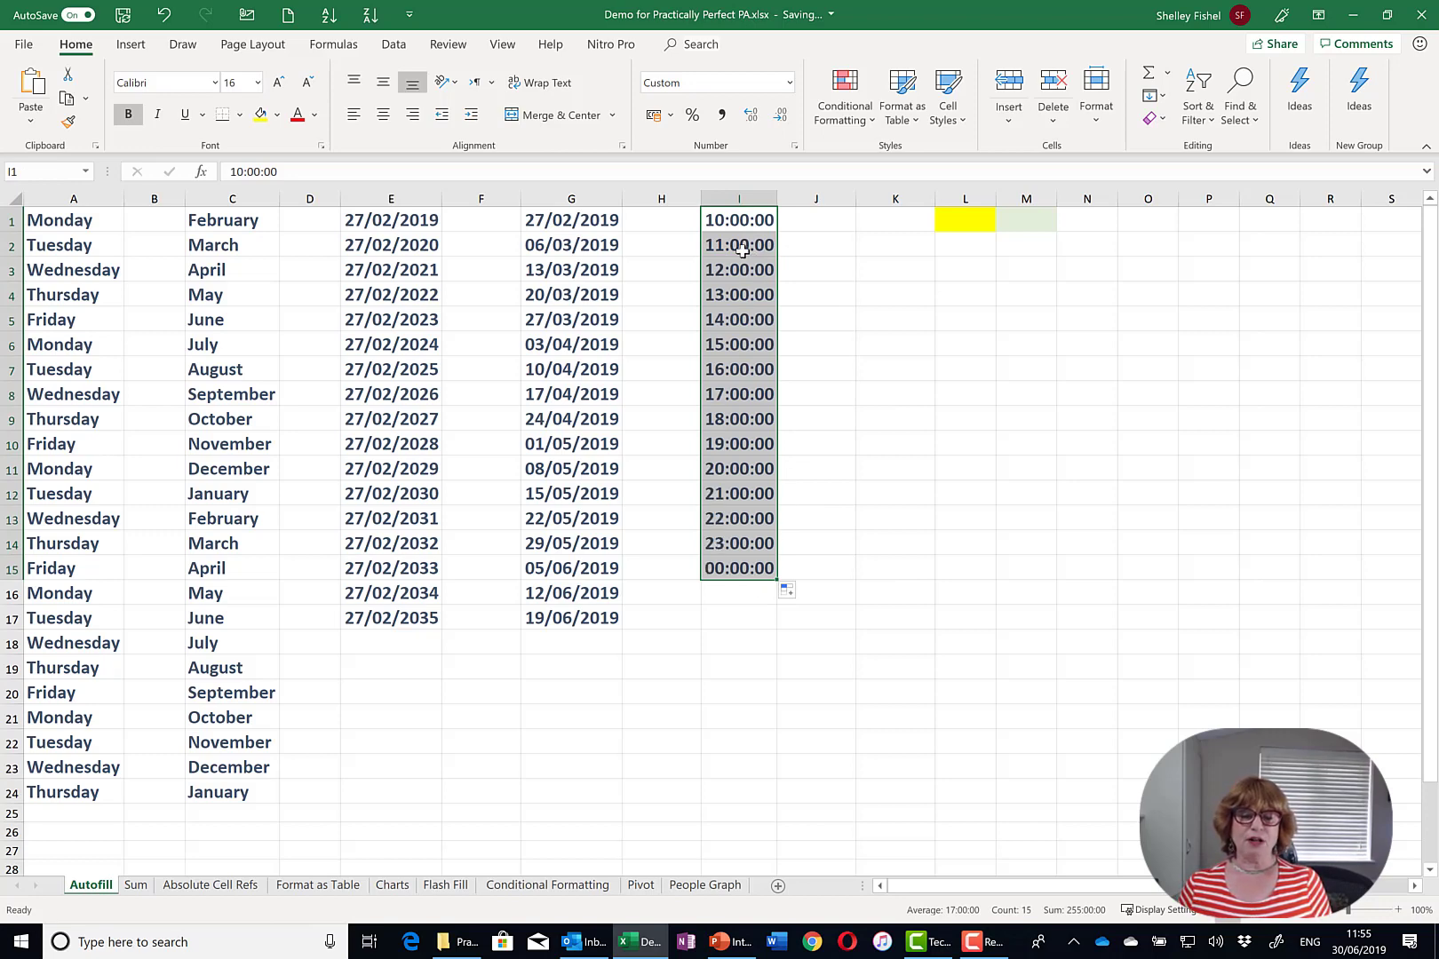
pyautogui.moveTo(742, 247); pyautogui.dragTo(712, 584)
pyautogui.press('Delete')
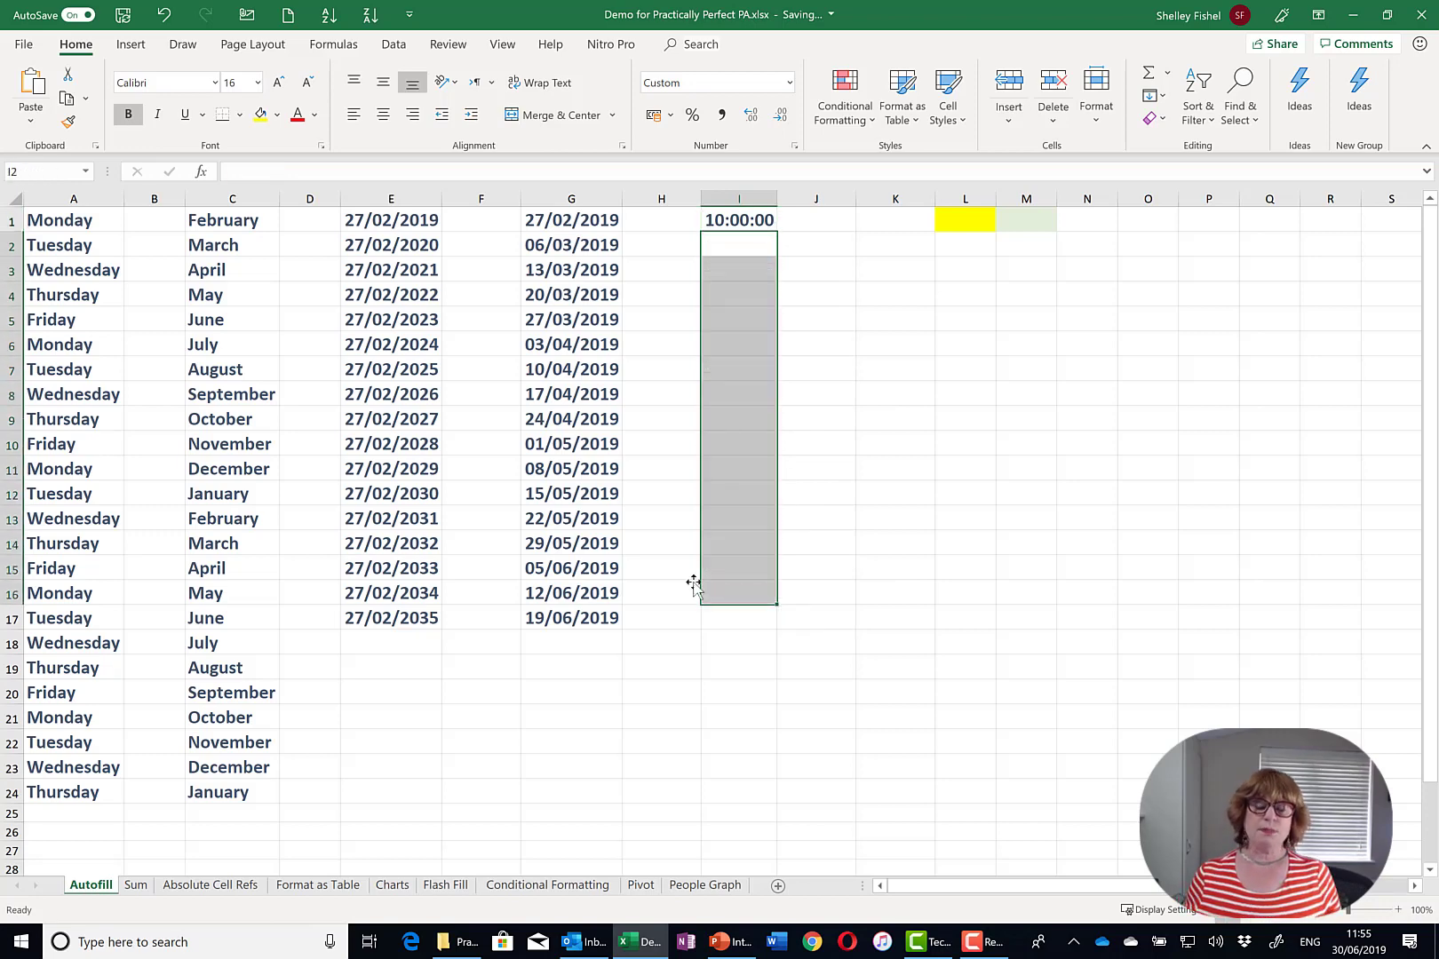
# - Re-enter 11:15:00 in I2 and fill I1:I2 down to I15, reaching 03:30:00
pyautogui.click(750, 248)
pyautogui.click(749, 249)
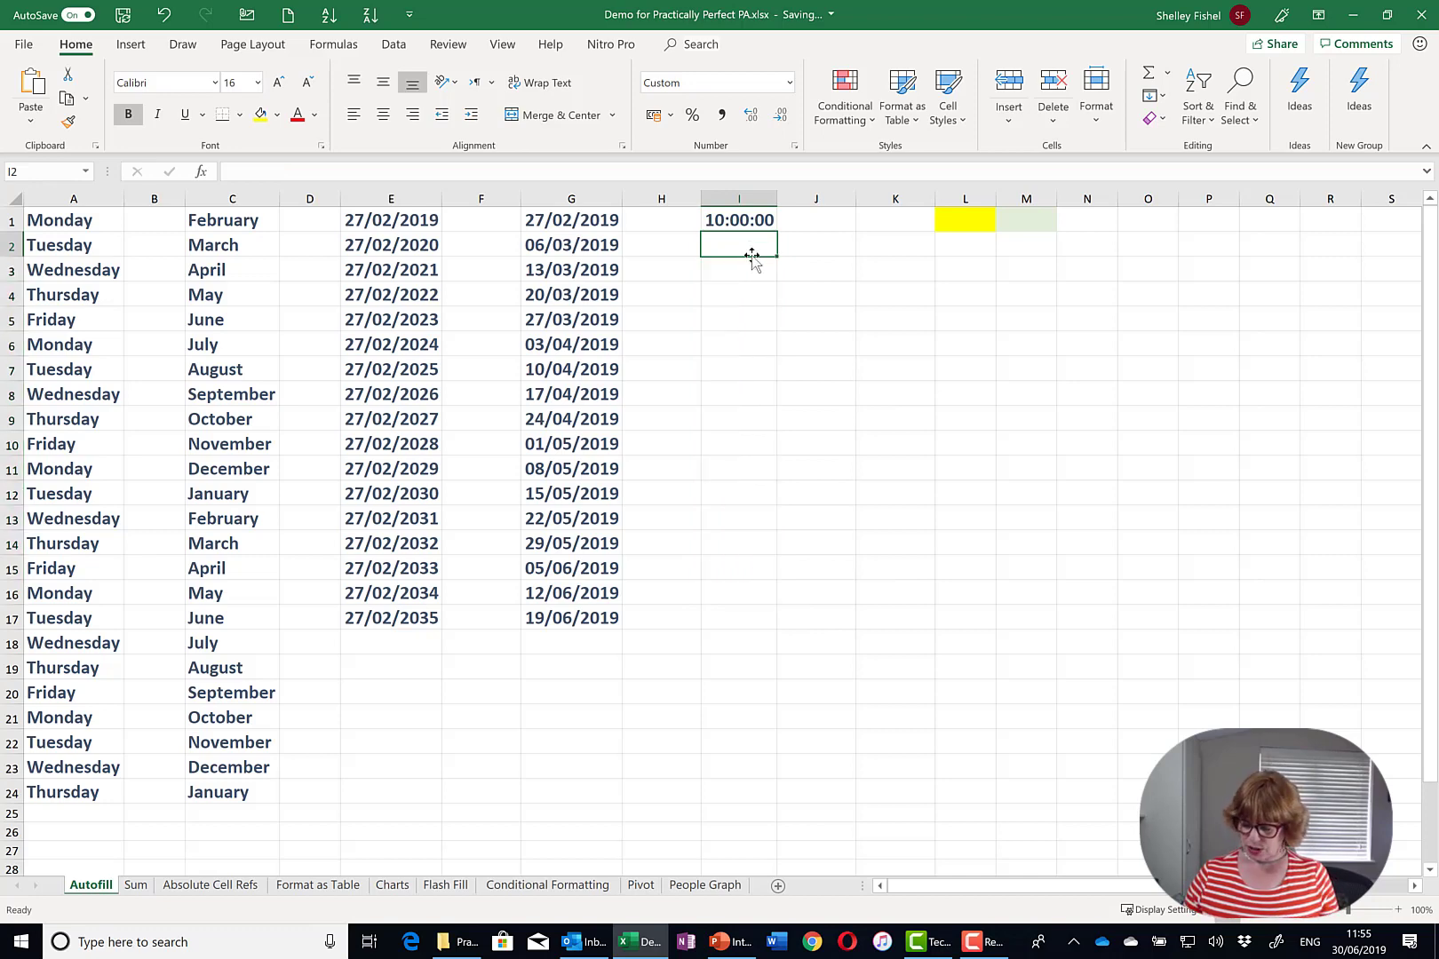
pyautogui.write('11:1')
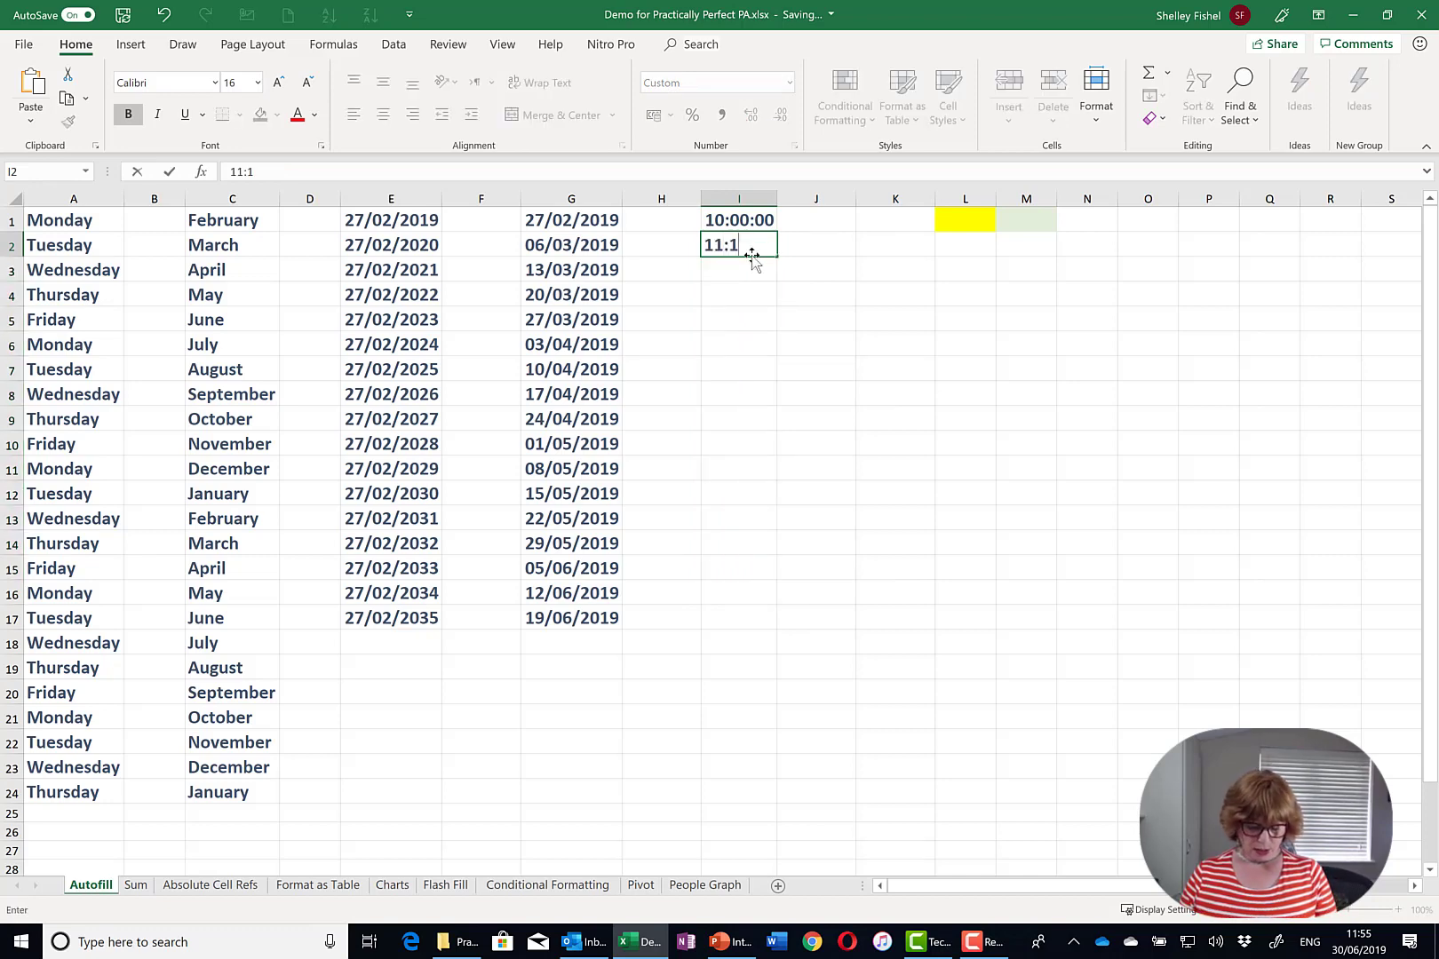
pyautogui.write('5:00')
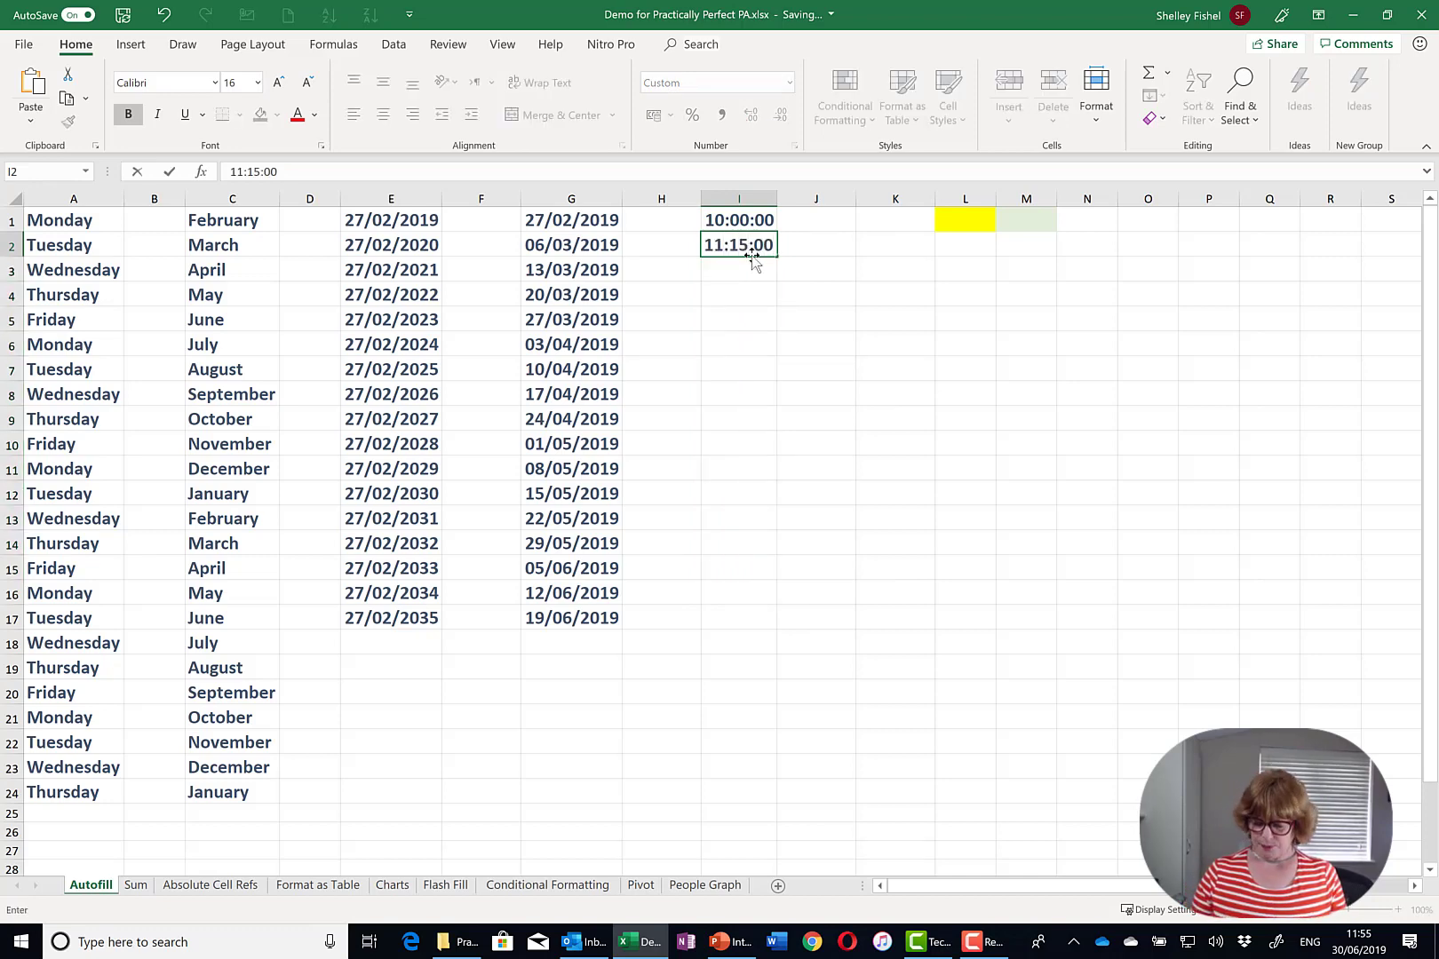
pyautogui.press('Return')
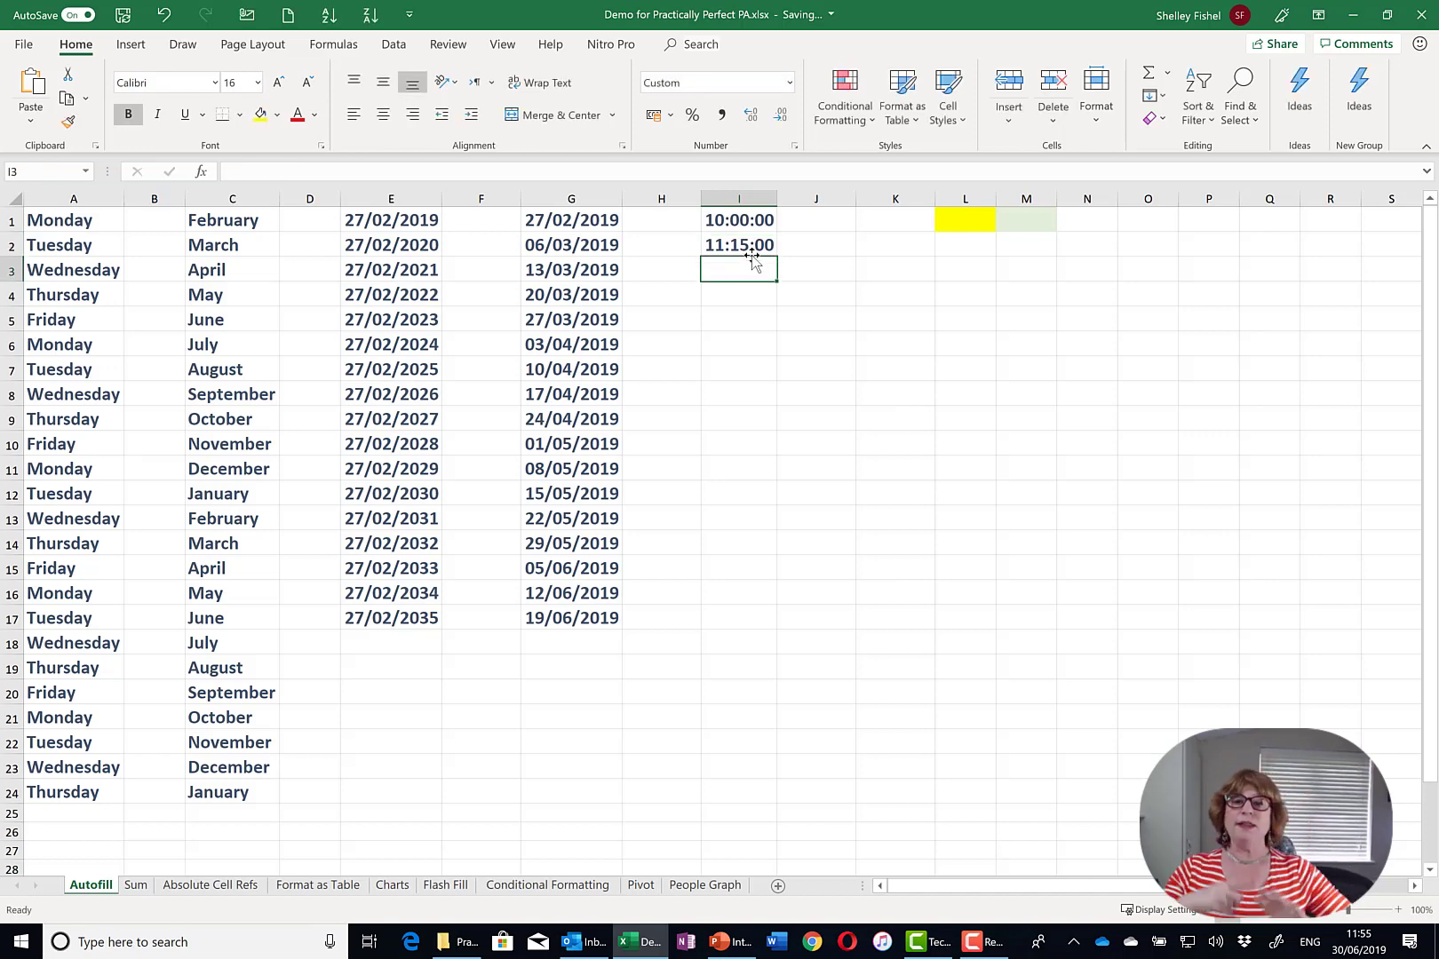
pyautogui.moveTo(758, 217); pyautogui.dragTo(778, 576)
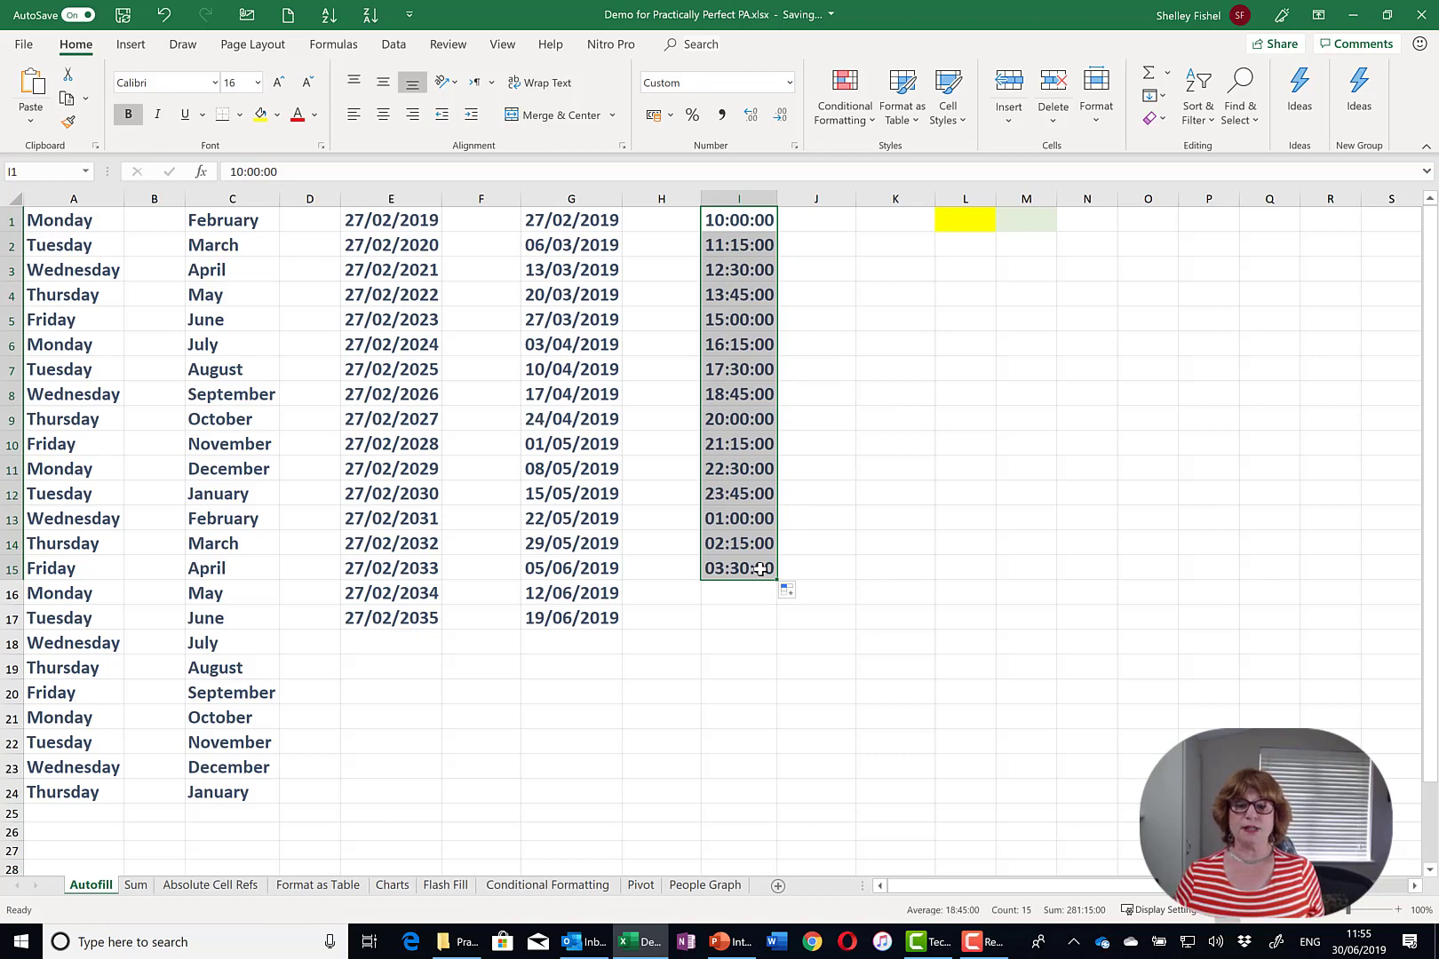
pyautogui.click(971, 230)
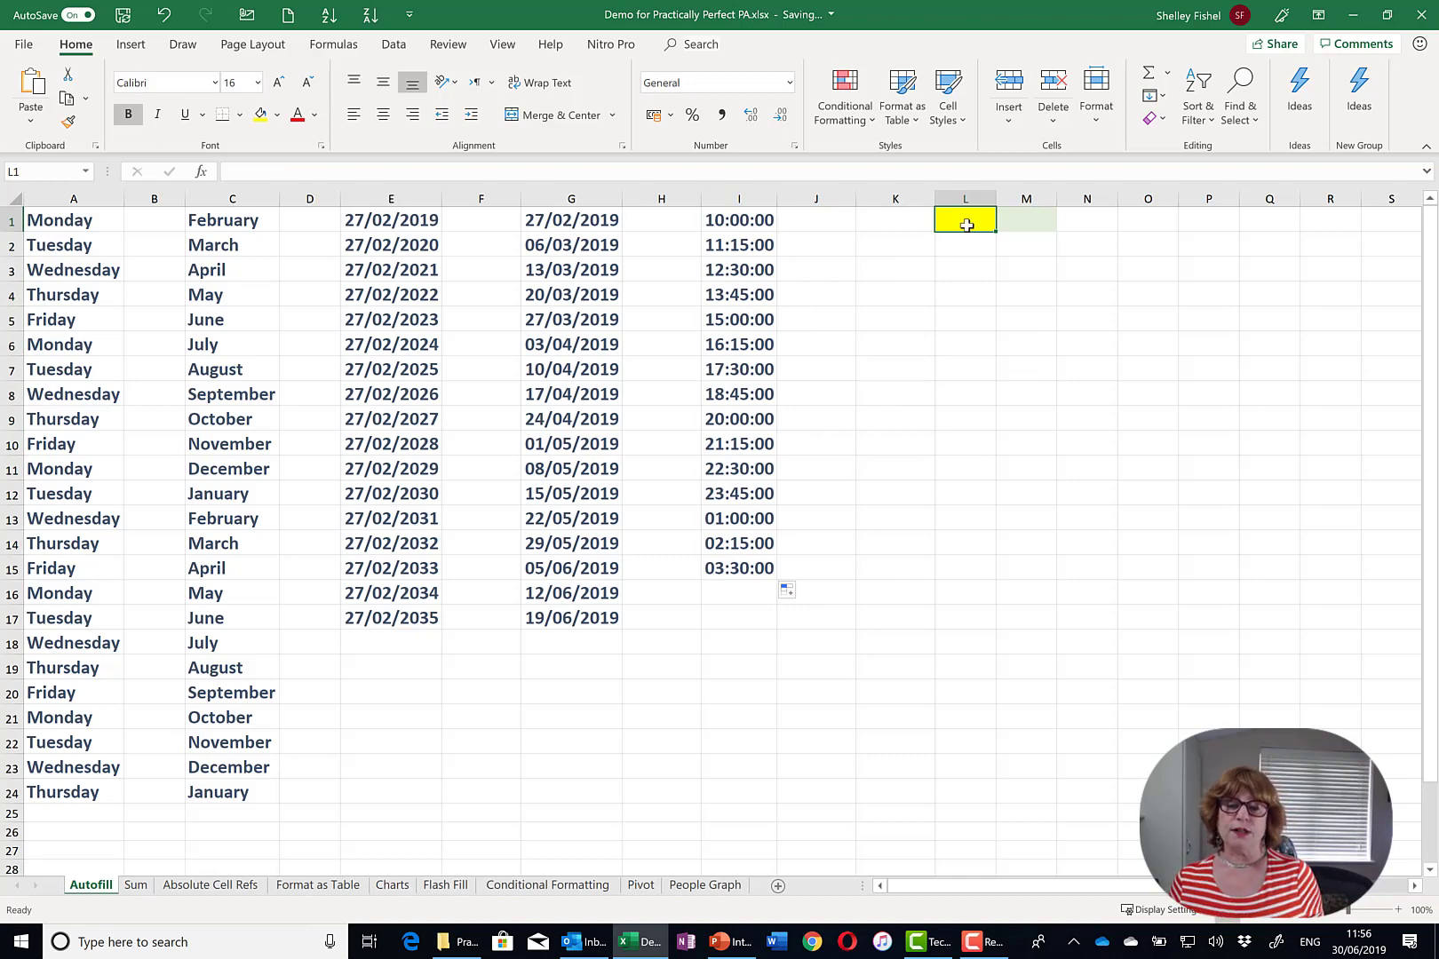
# - Copy the yellow and pale green shading of L1:M1 down to row 16
pyautogui.moveTo(970, 225); pyautogui.dragTo(1030, 225)
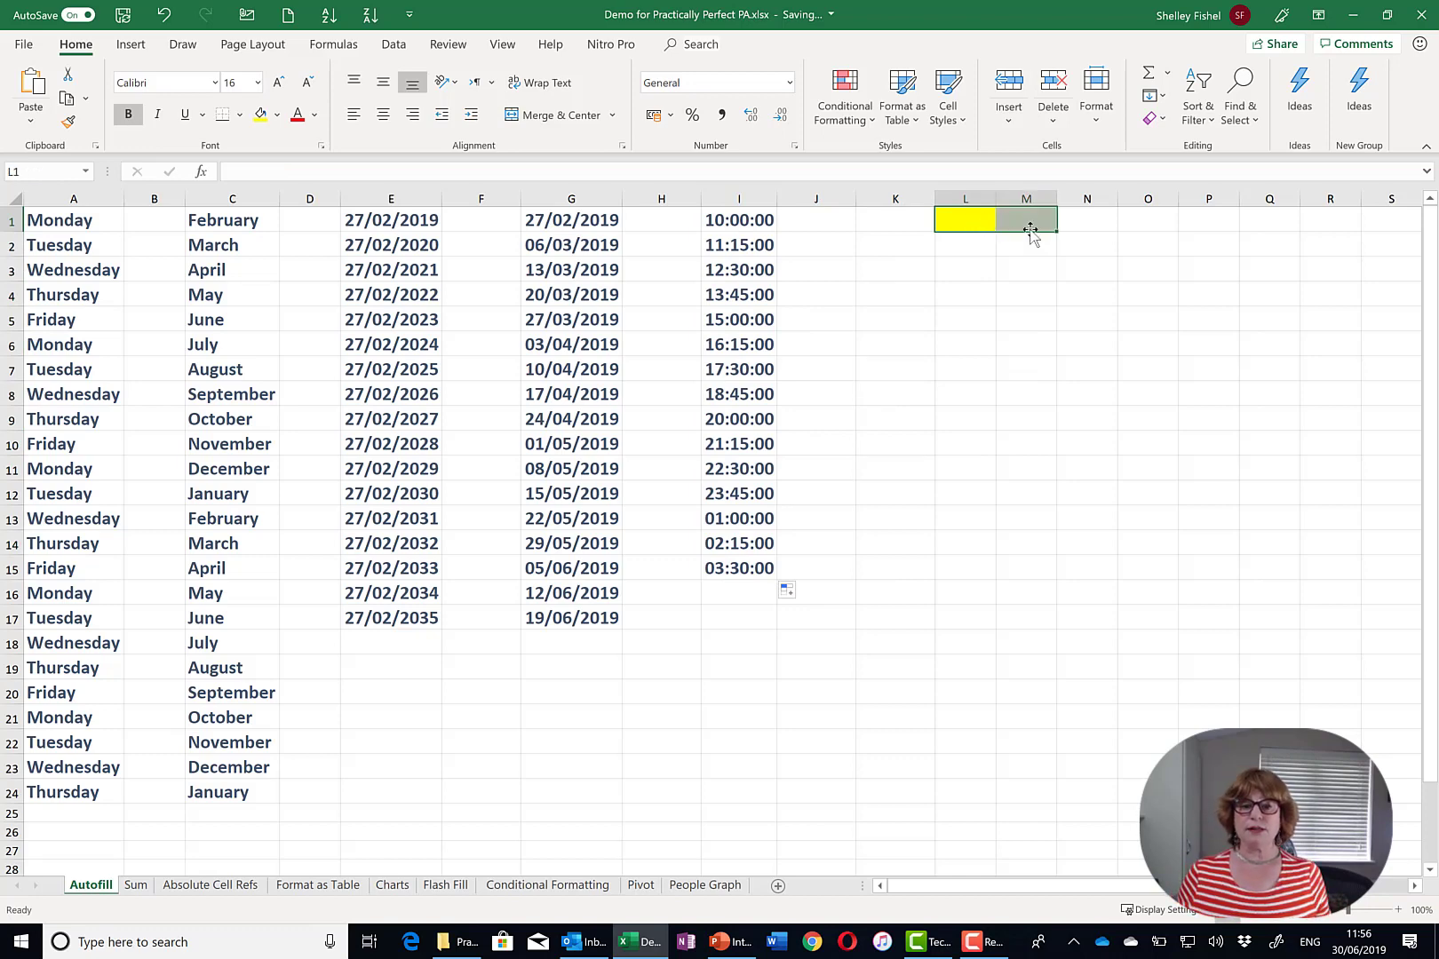
pyautogui.moveTo(1060, 235); pyautogui.dragTo(1059, 602)
pyautogui.click(1131, 516)
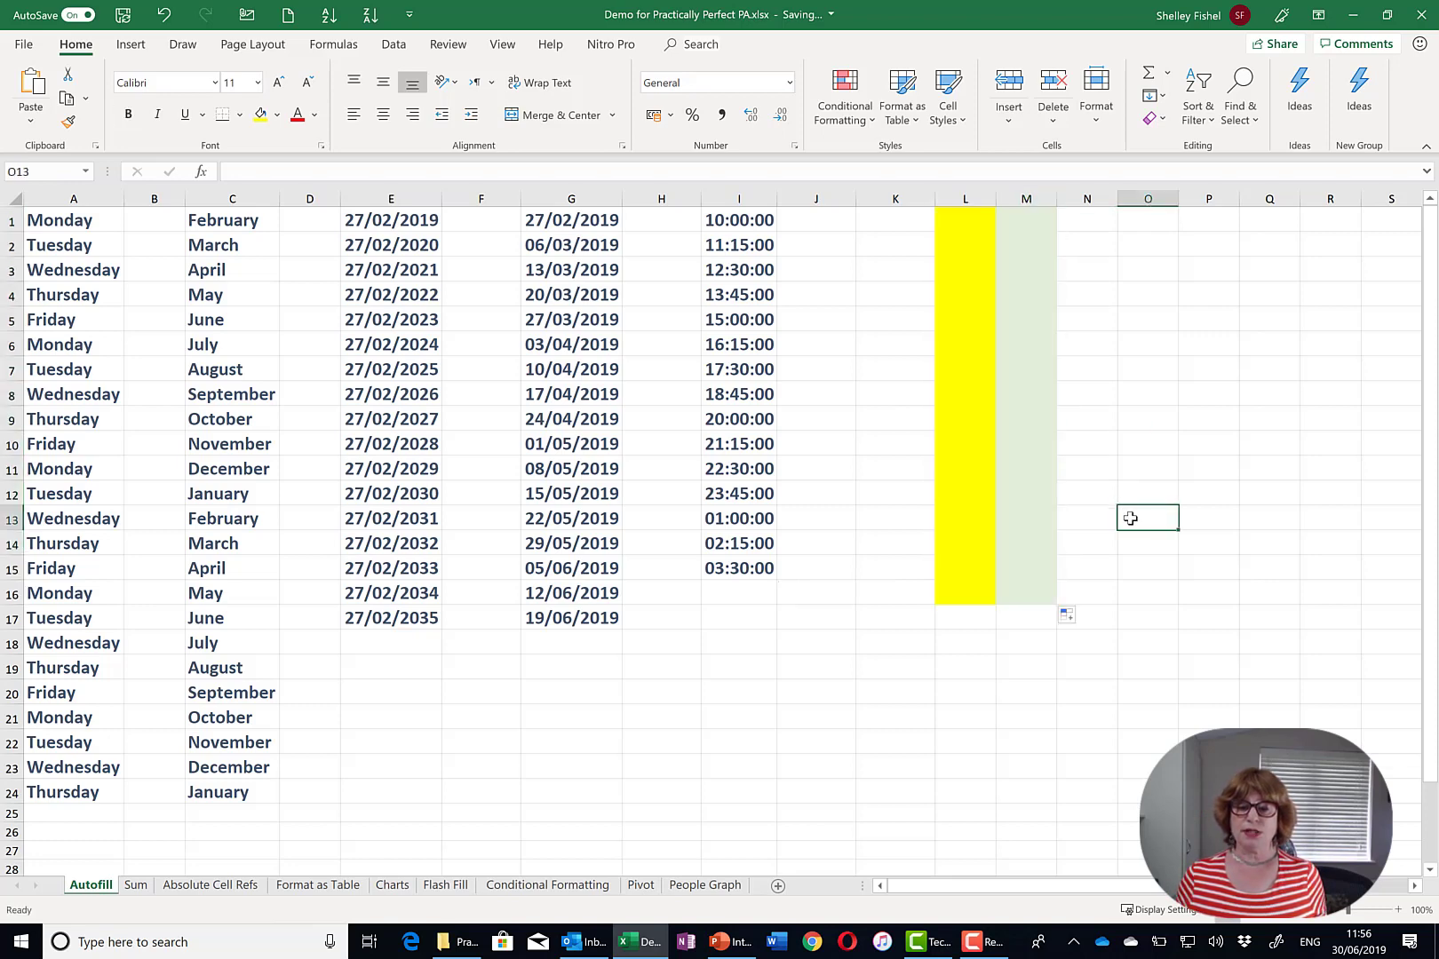
# - Shade I1 yellow and refill the I1:I2 times downward using Fill Without Formatting
pyautogui.click(753, 224)
pyautogui.click(260, 116)
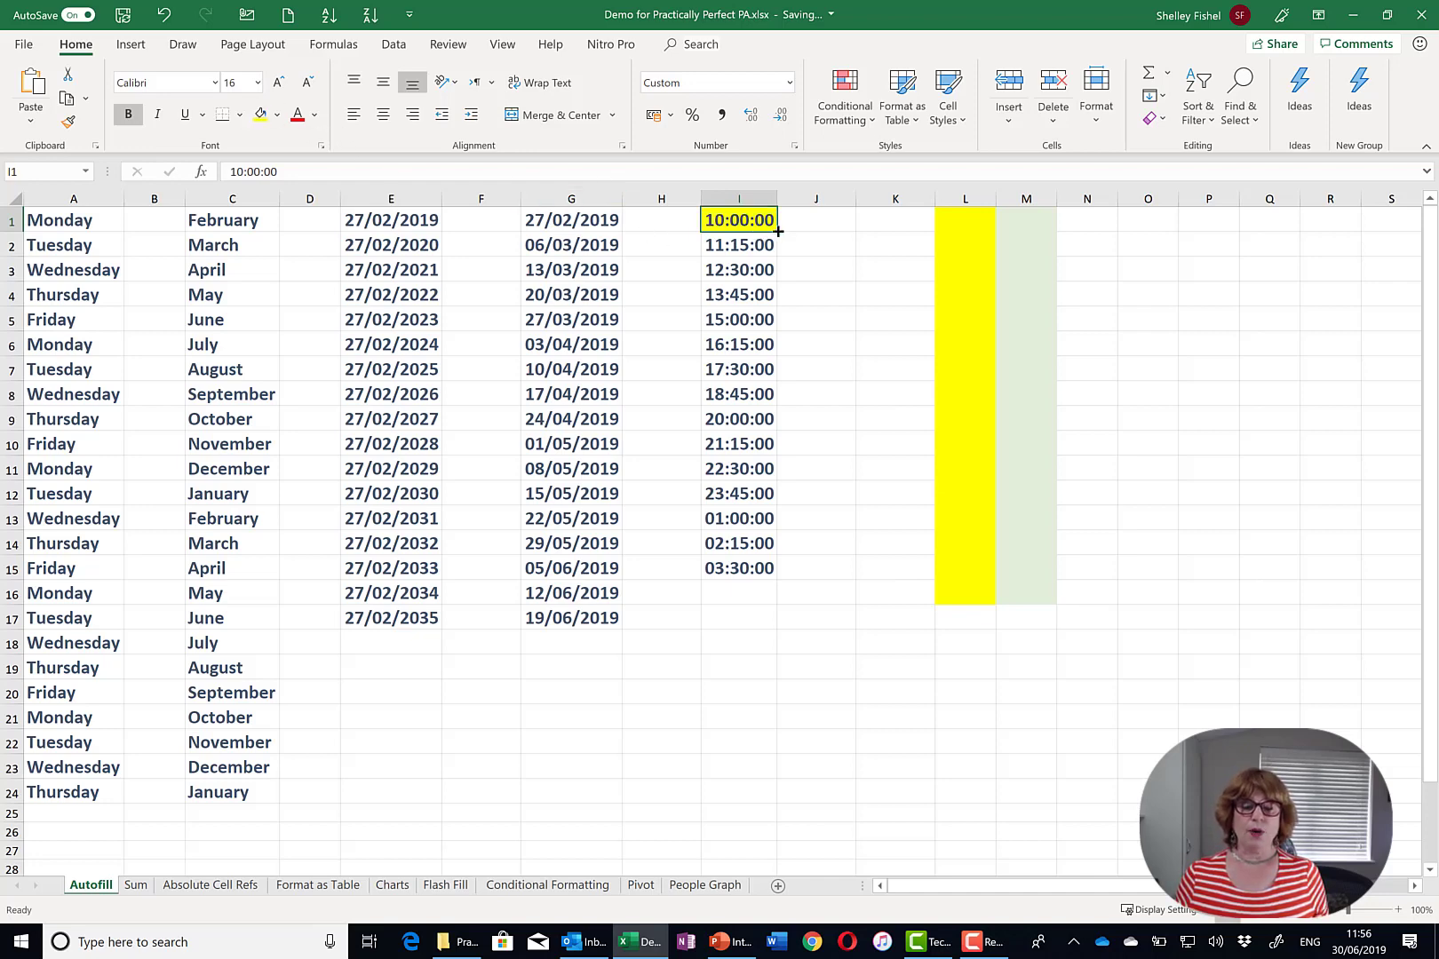
pyautogui.click(751, 246)
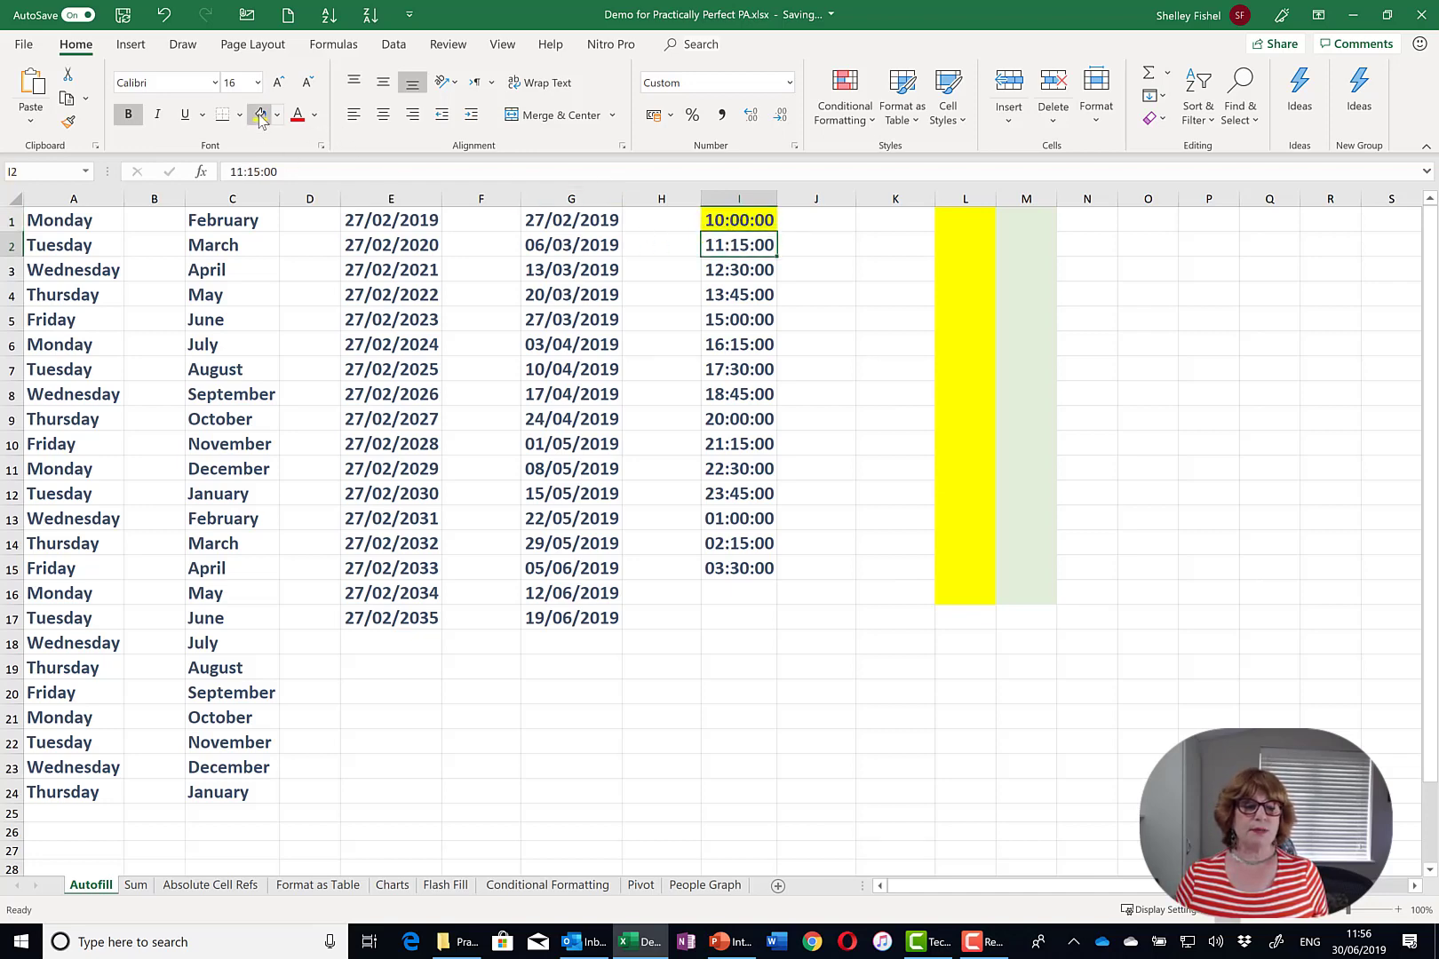
pyautogui.moveTo(745, 218); pyautogui.dragTo(778, 573)
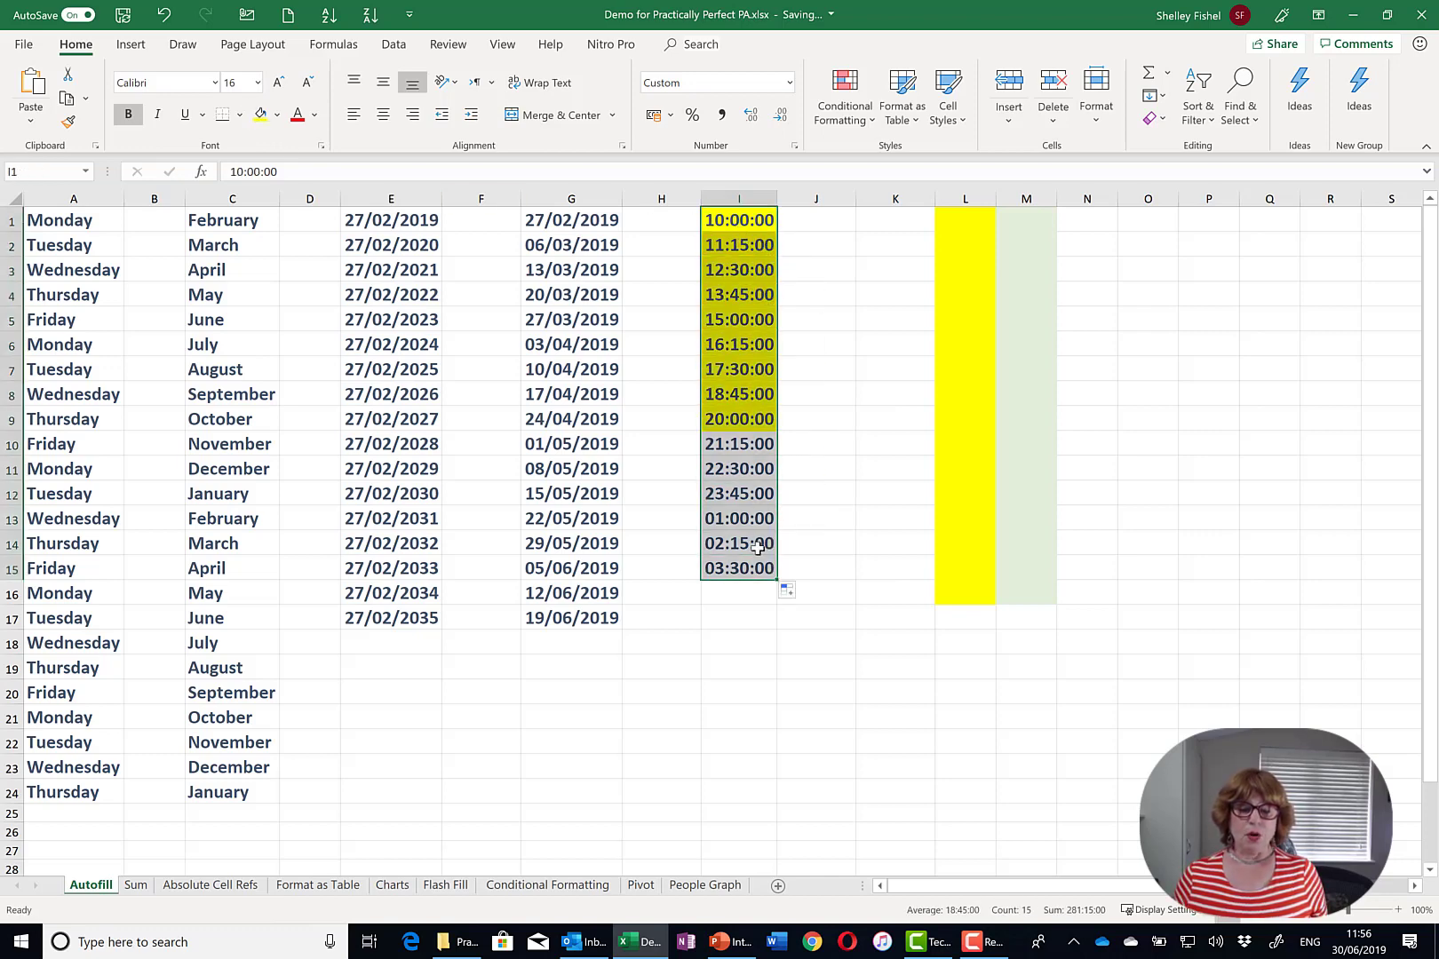
pyautogui.click(792, 593)
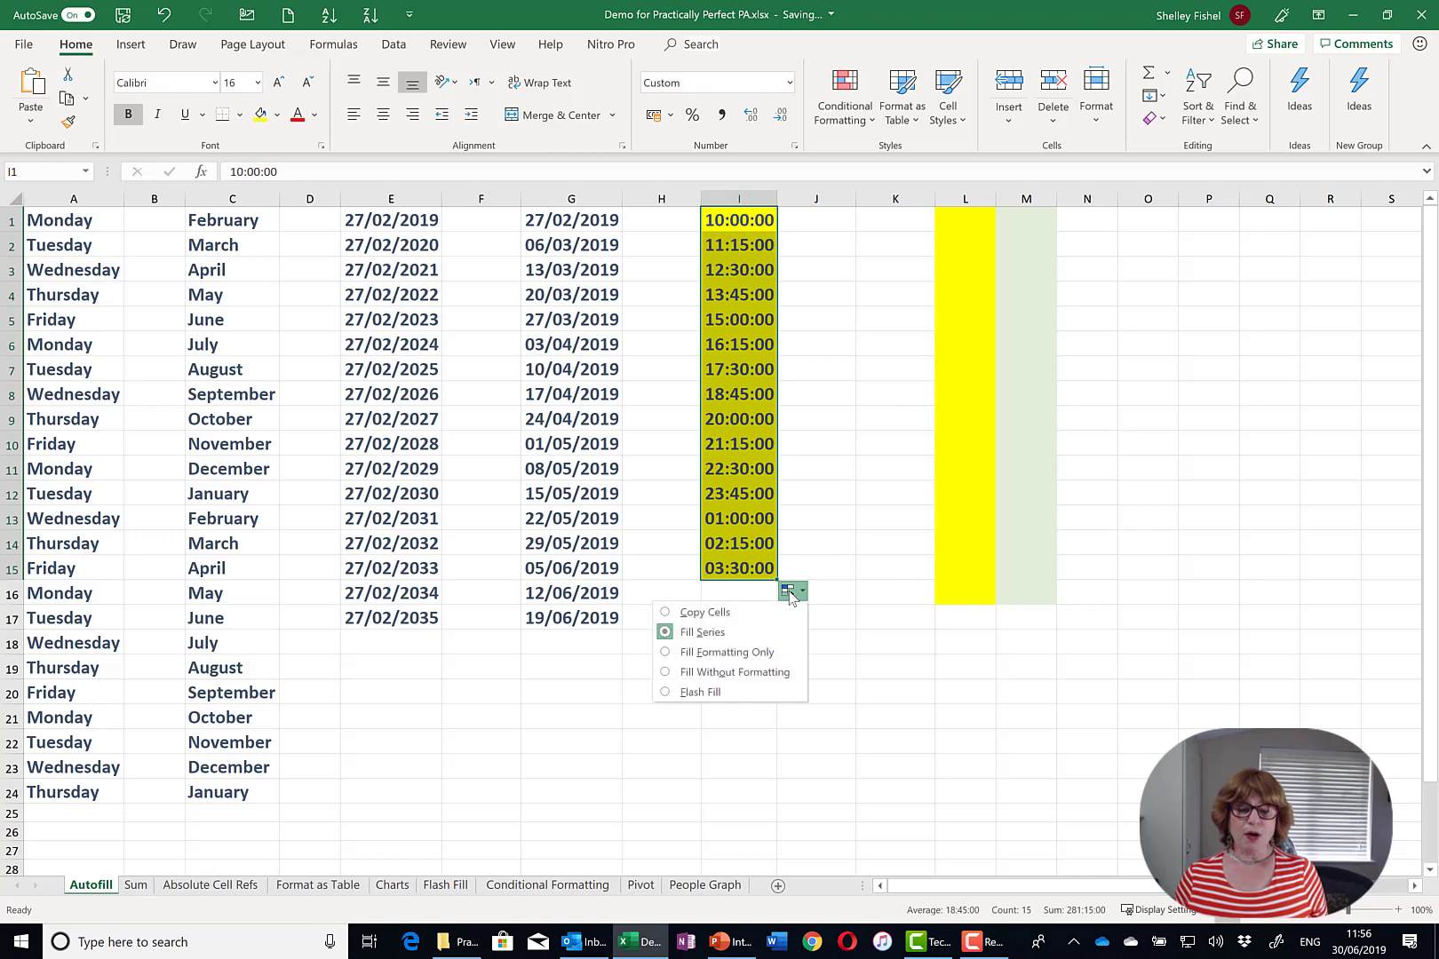
pyautogui.click(774, 674)
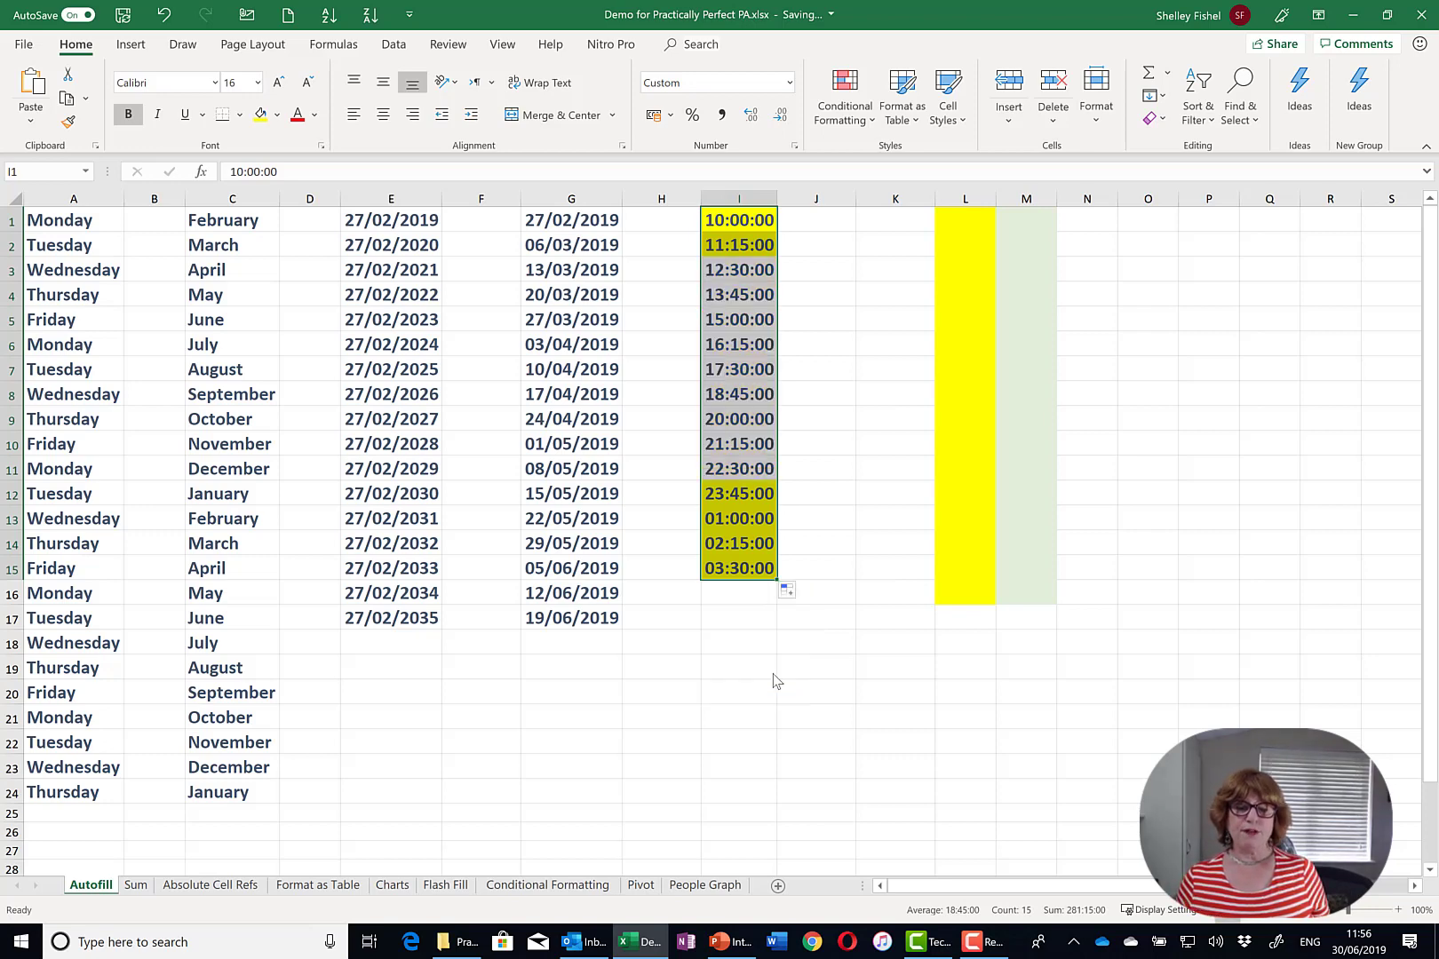
# - Show the Sum sheet with its Add, Subtract, Multiply and Divide examples and the Add total of 30
pyautogui.click(773, 675)
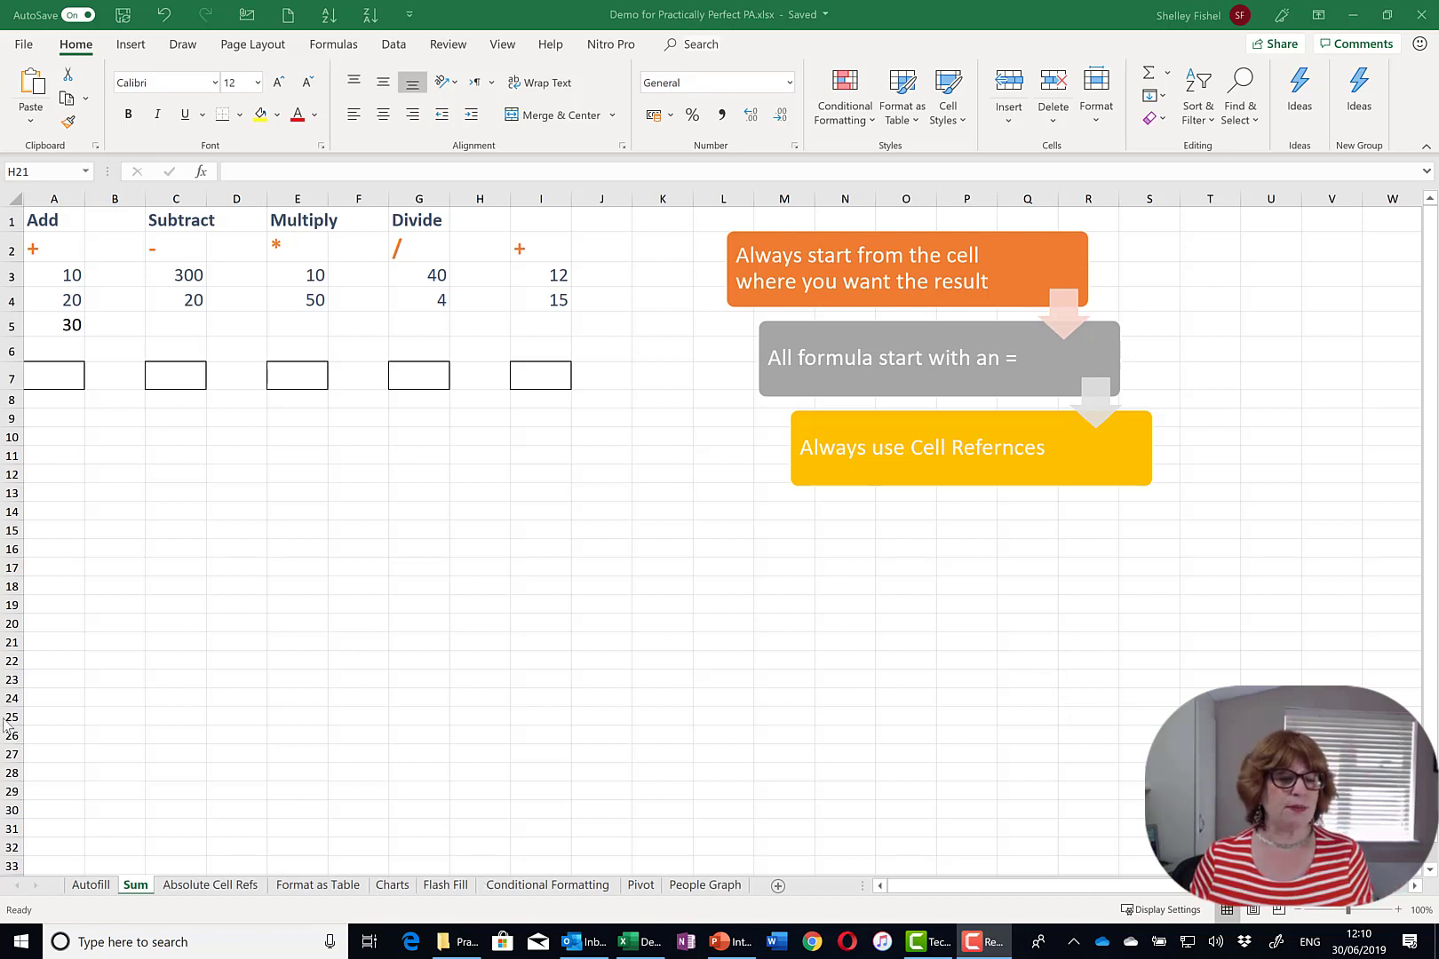
# - AutoSum A3:A6 into A7 as =SUM(A3:A6), giving 60
pyautogui.click(50, 370)
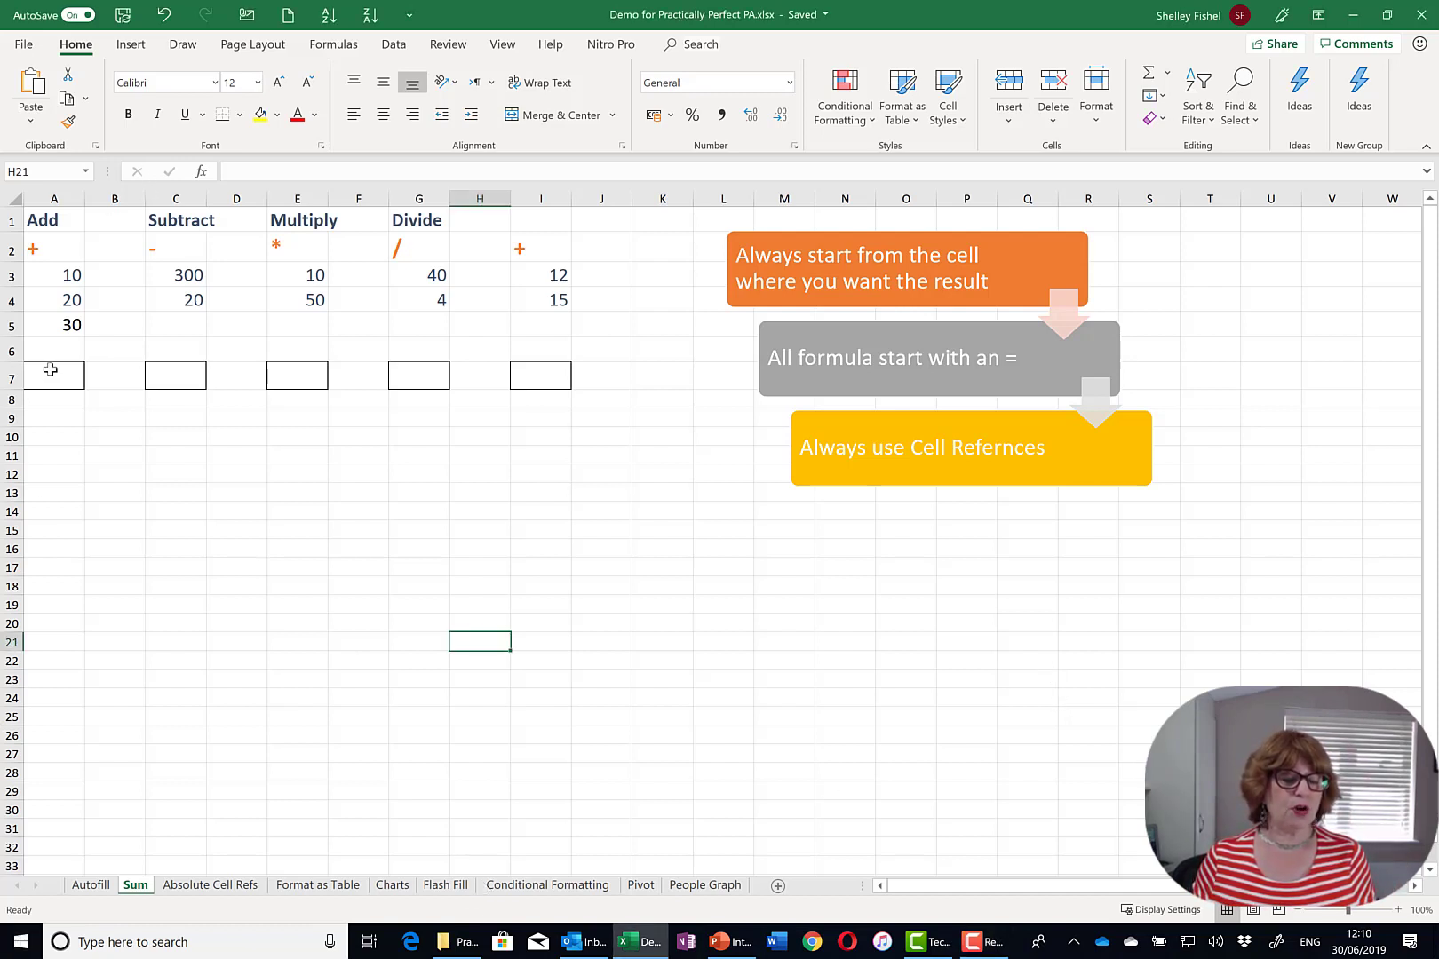
pyautogui.click(50, 370)
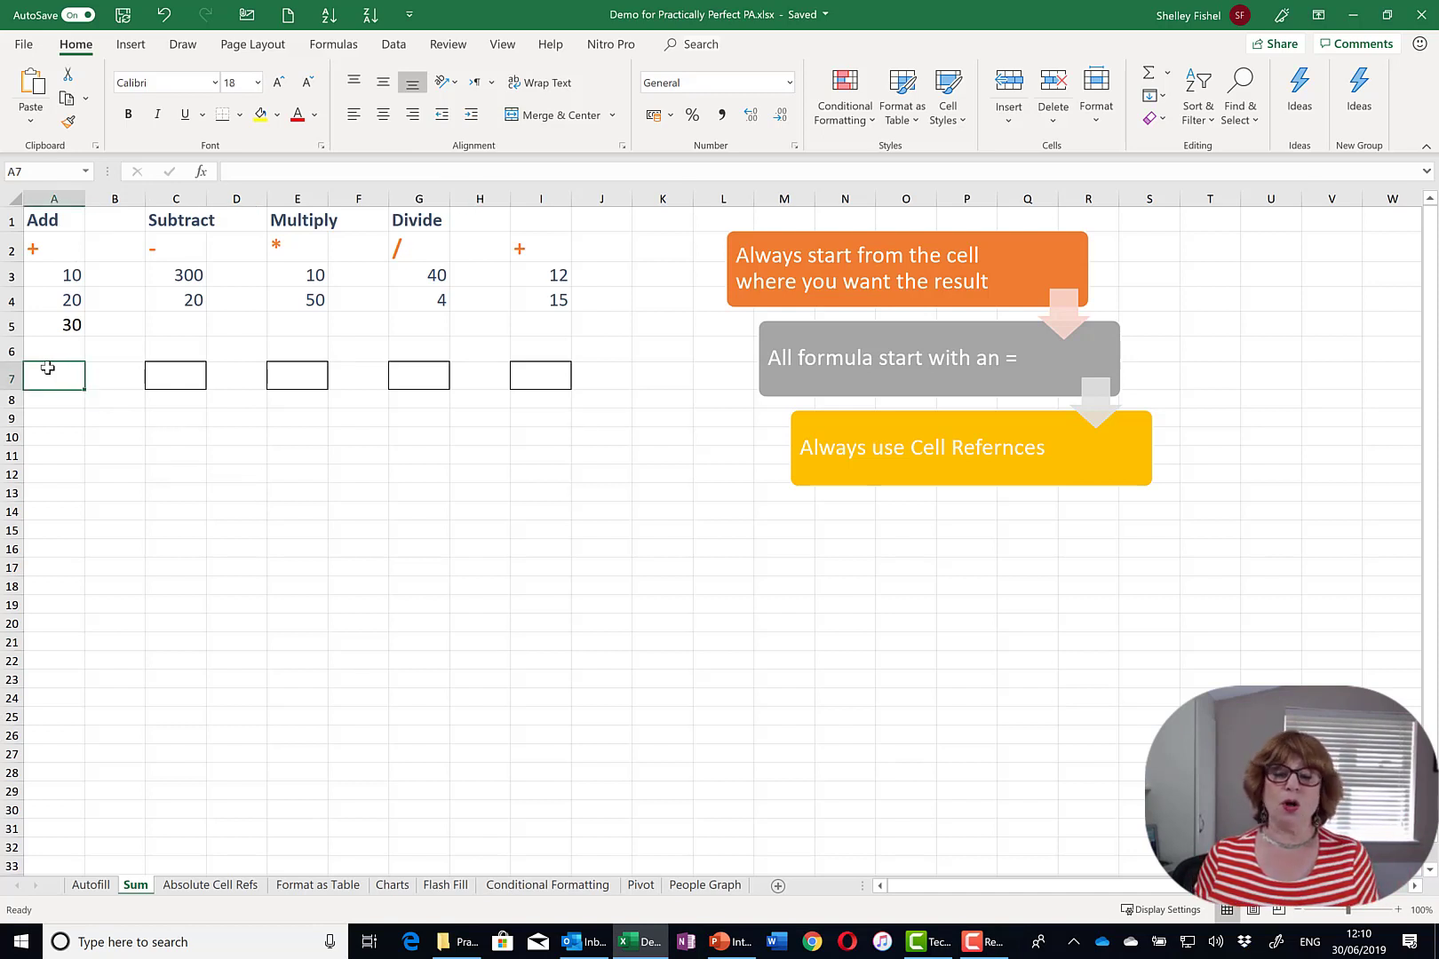
pyautogui.click(1150, 76)
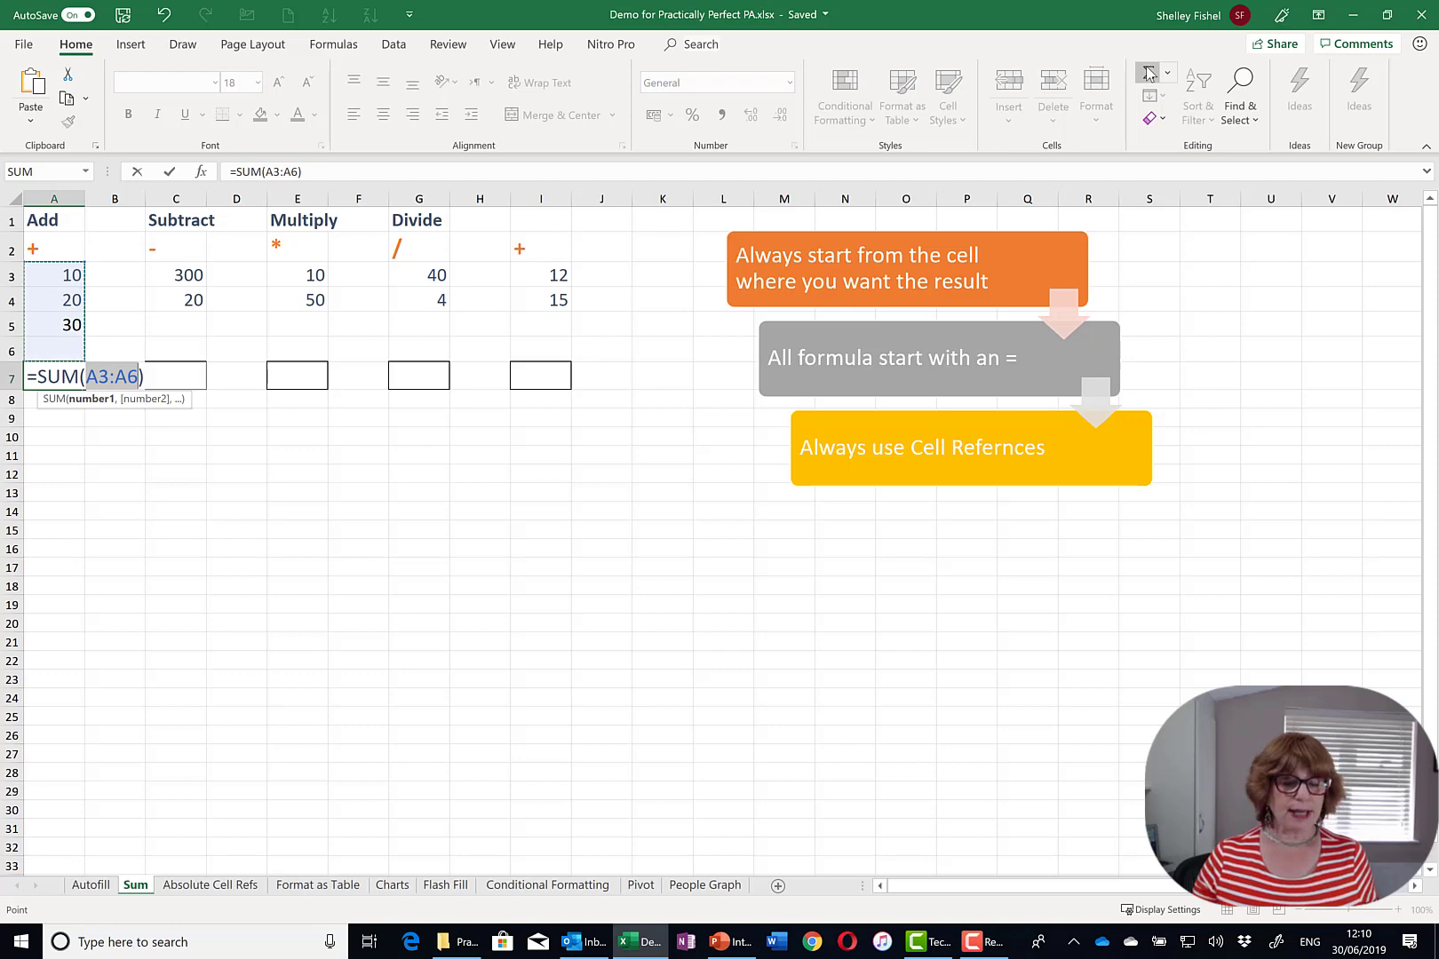
pyautogui.press('Return')
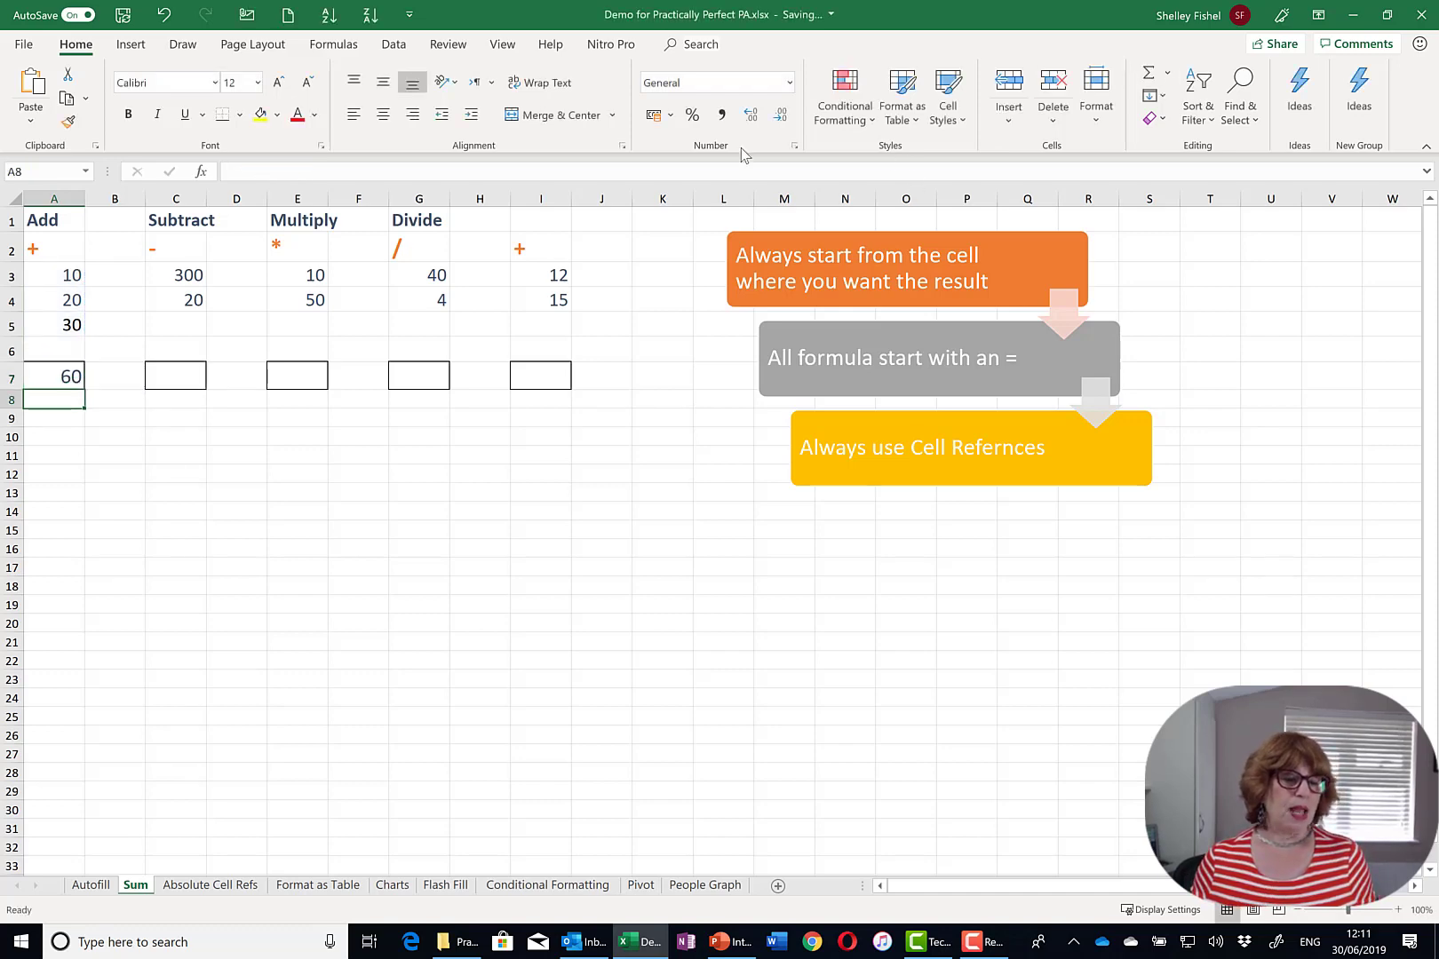
pyautogui.click(63, 431)
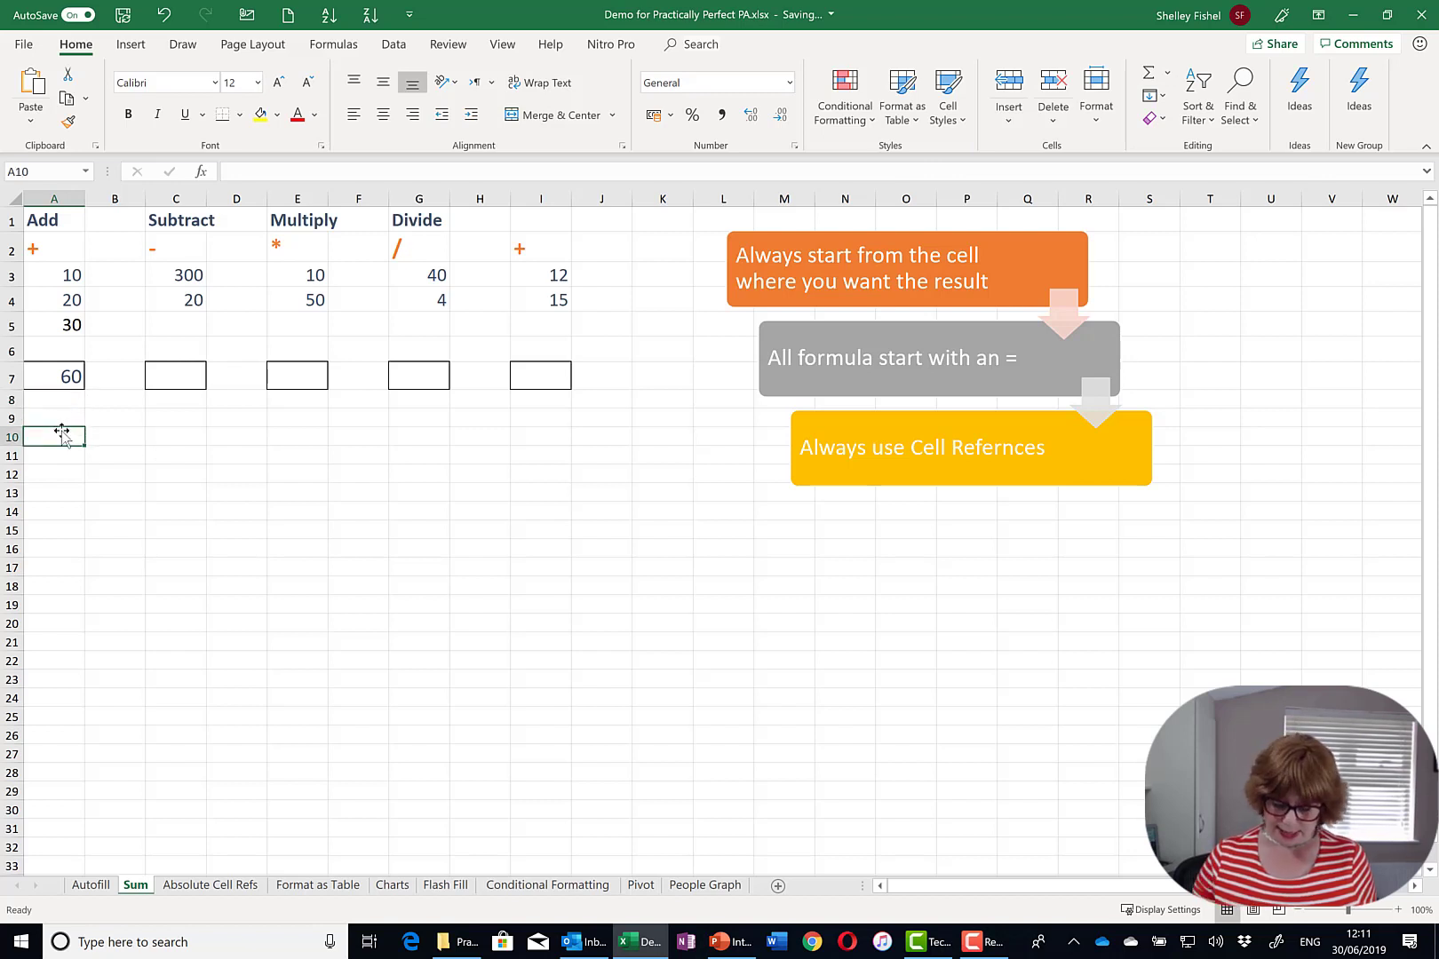
pyautogui.write('=')
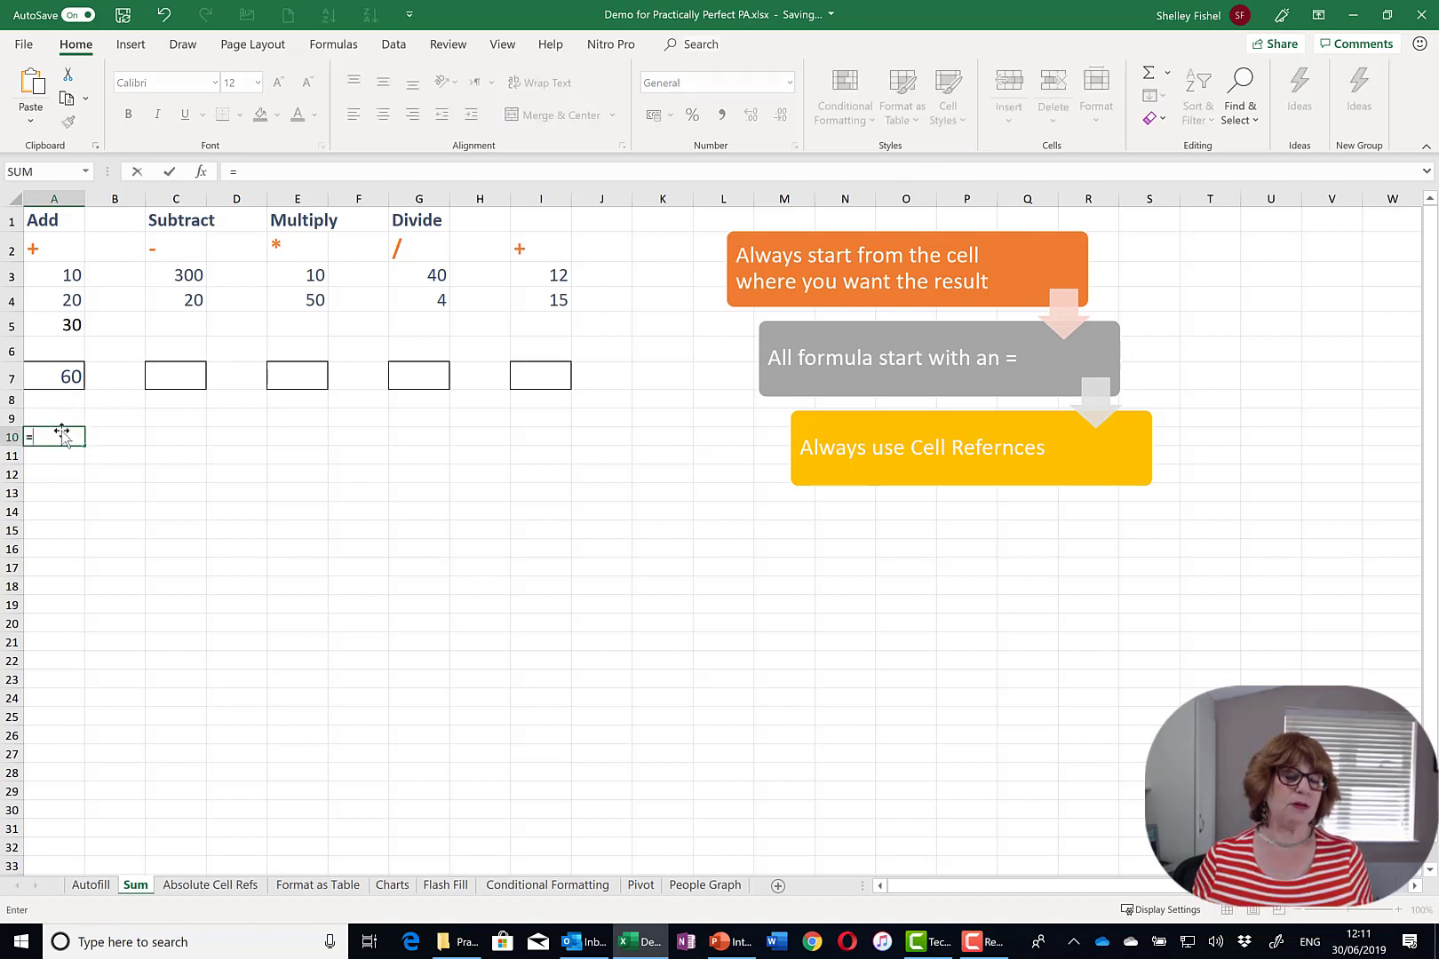
pyautogui.click(59, 278)
pyautogui.write('+')
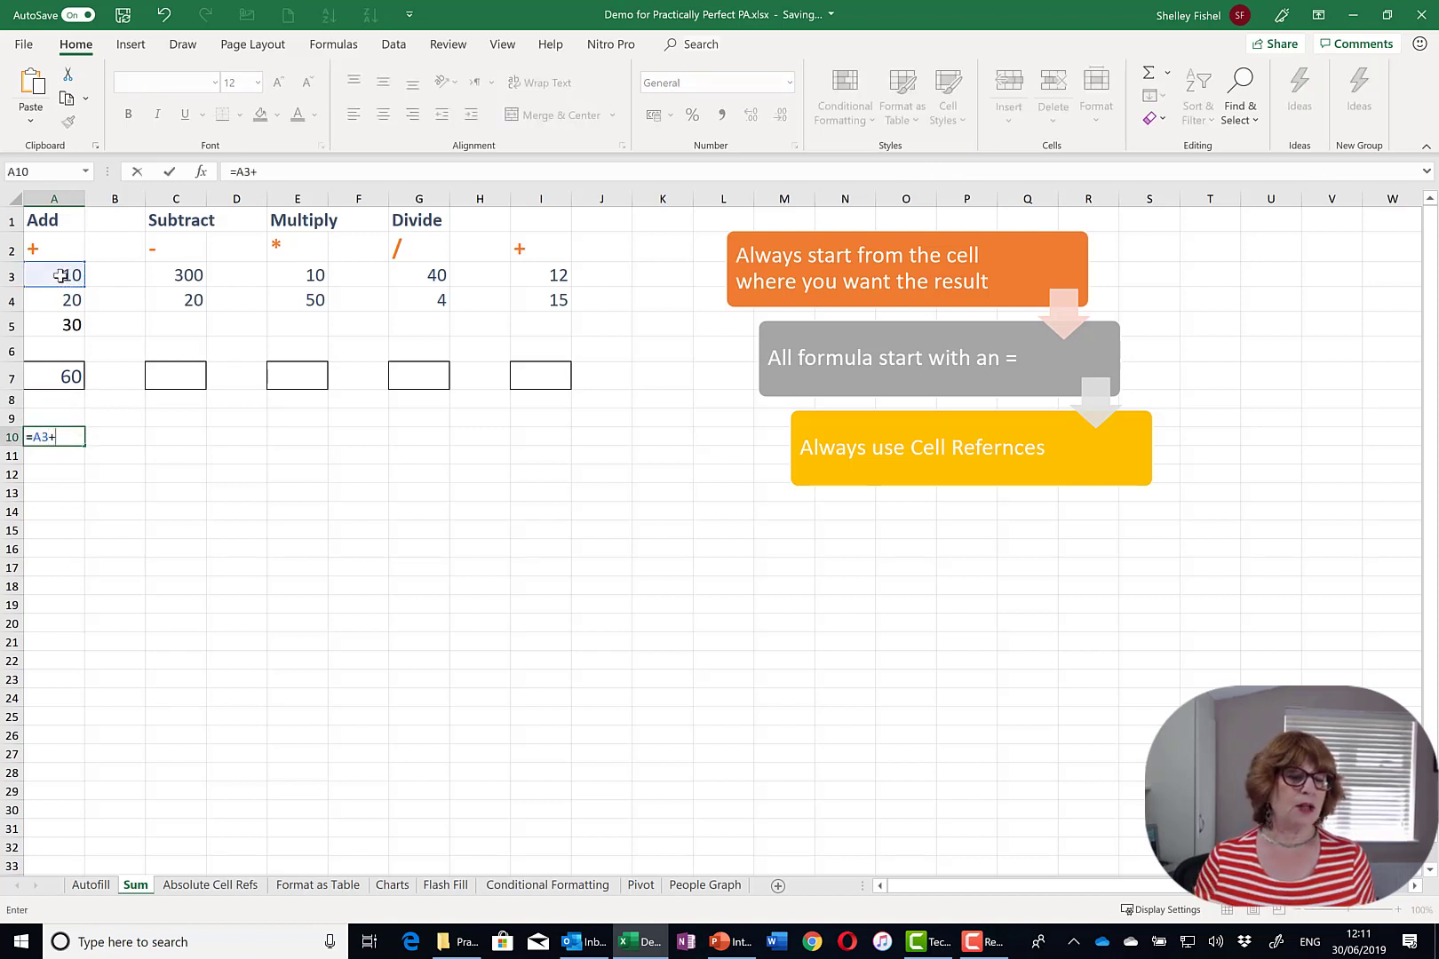
pyautogui.click(54, 299)
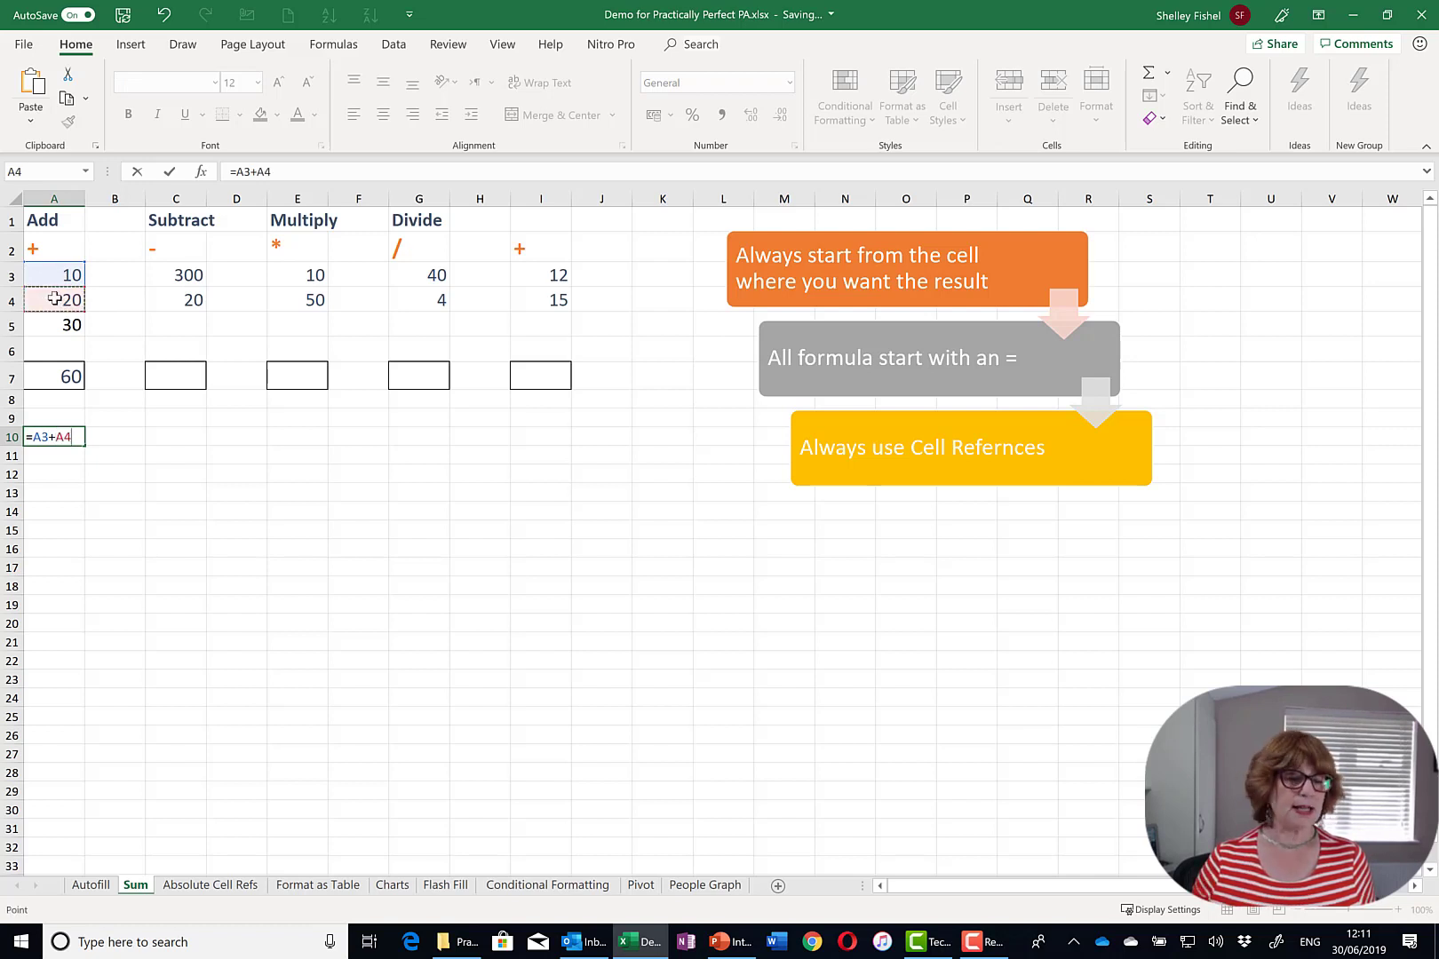
pyautogui.write('+')
pyautogui.click(69, 325)
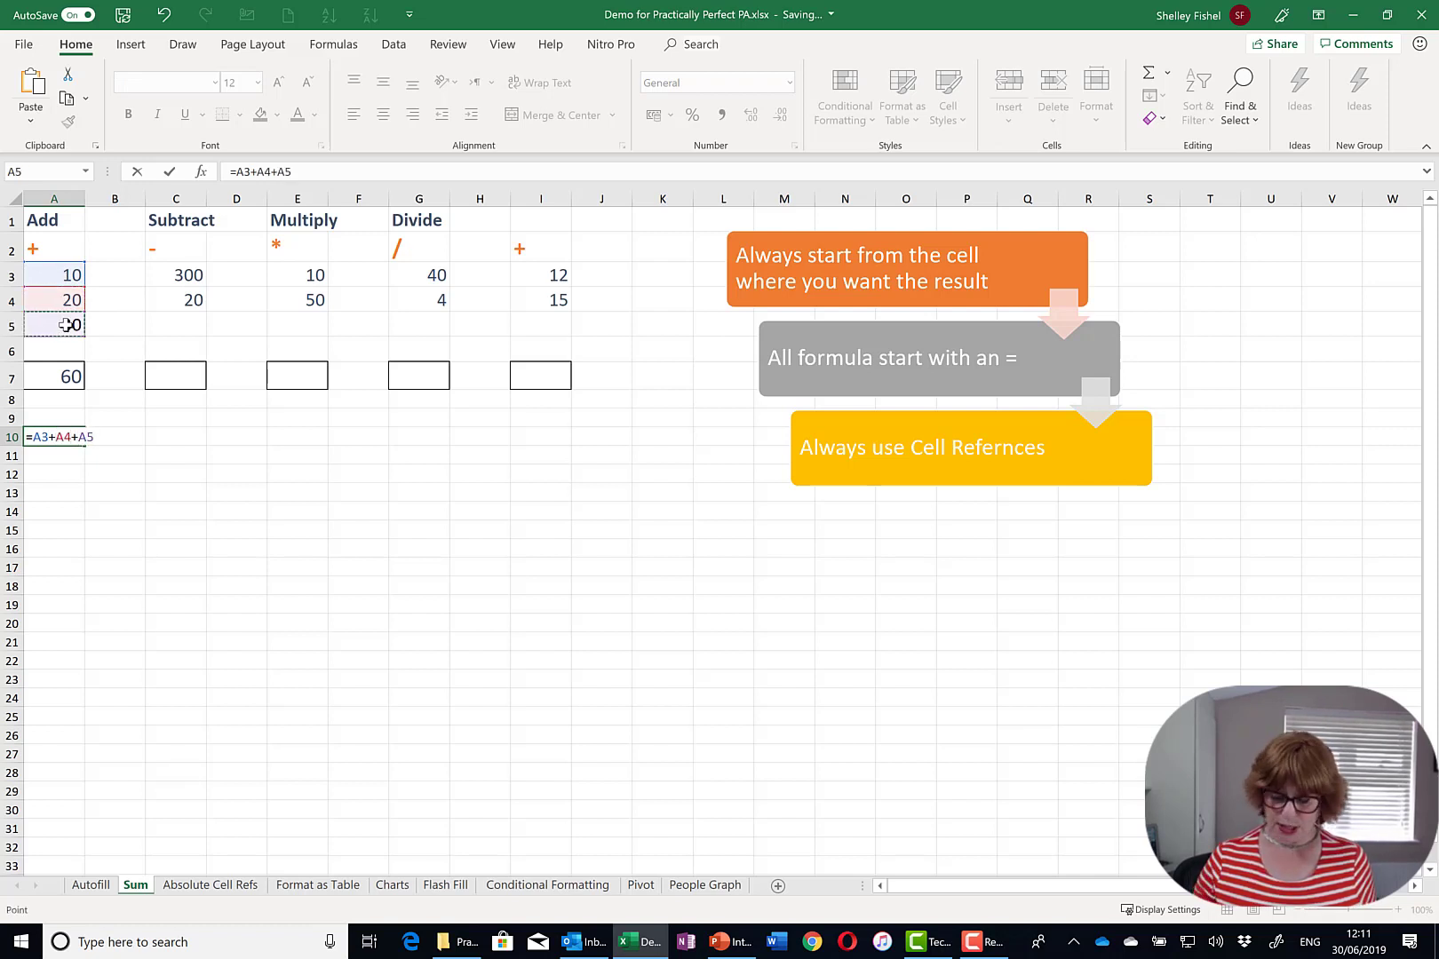
pyautogui.press('Return')
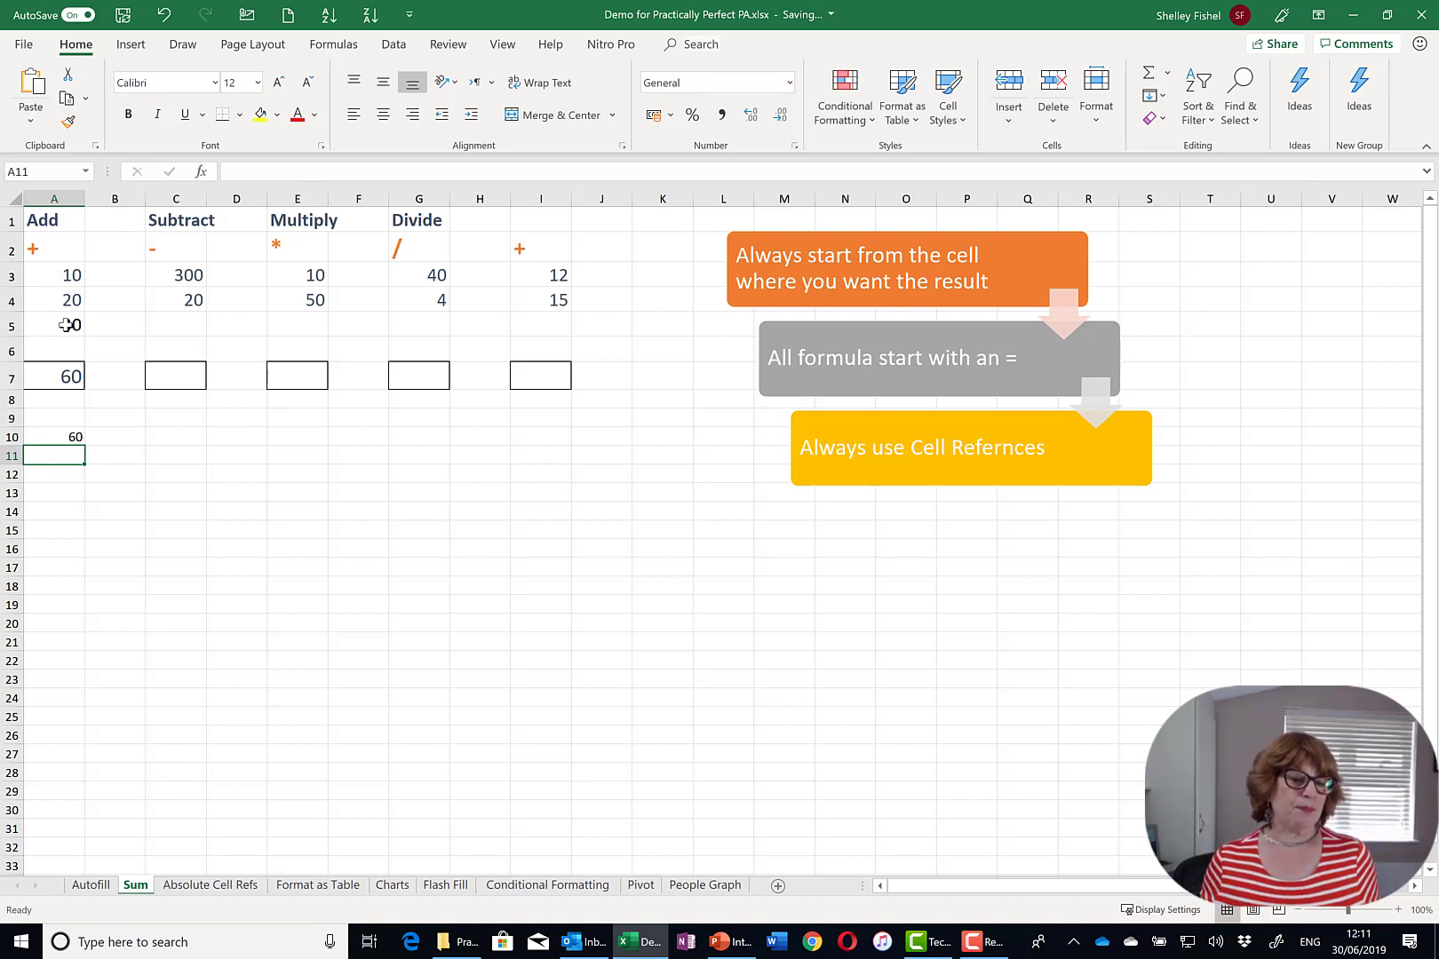
pyautogui.click(40, 435)
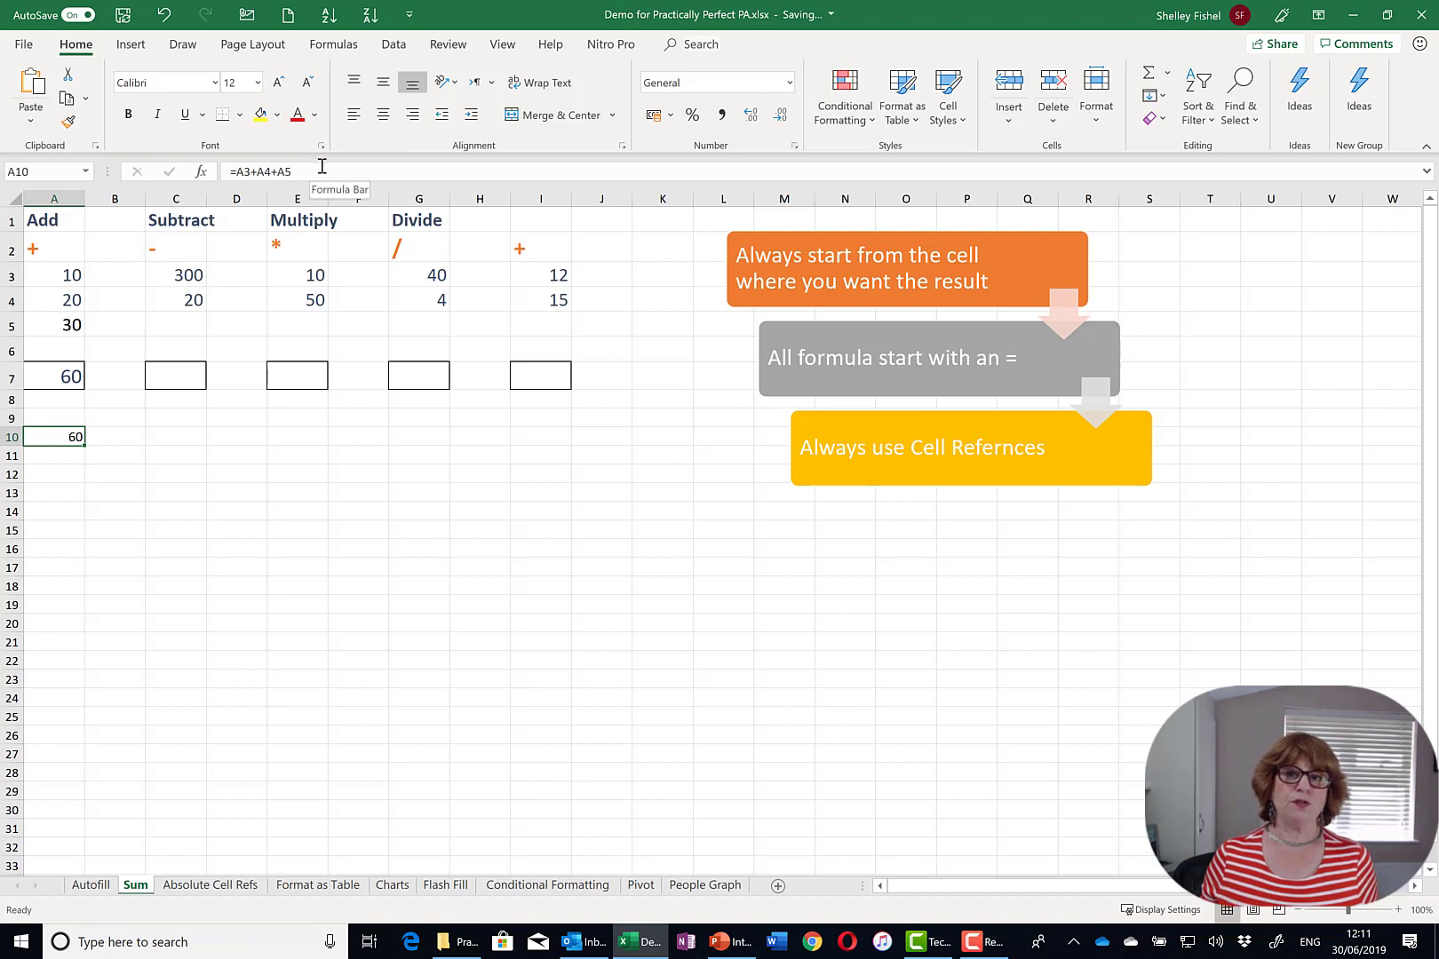
pyautogui.click(49, 382)
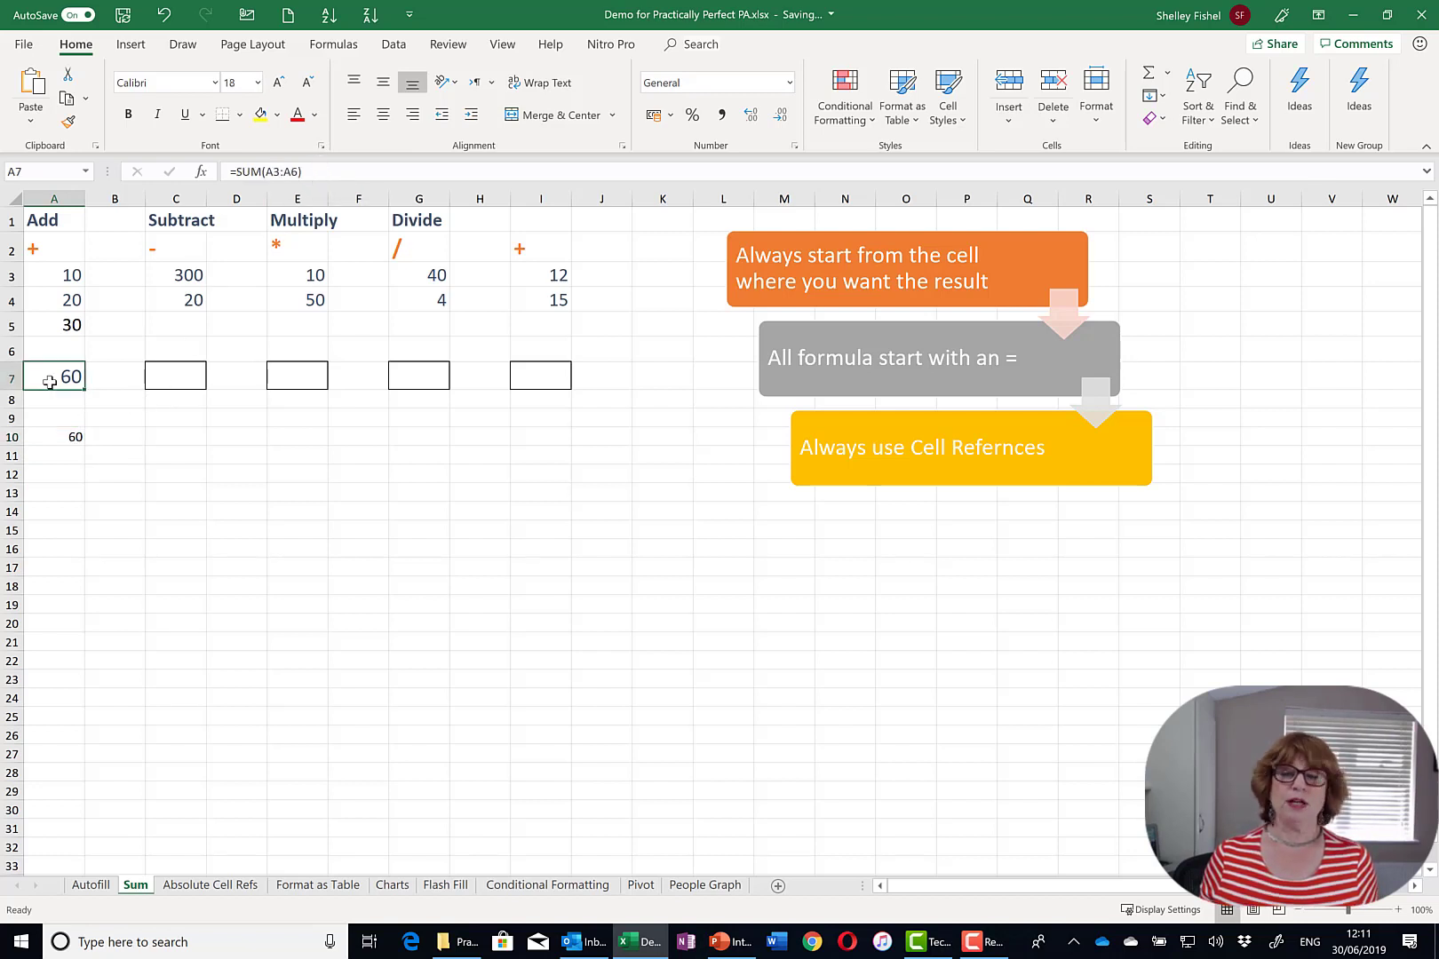
pyautogui.click(70, 434)
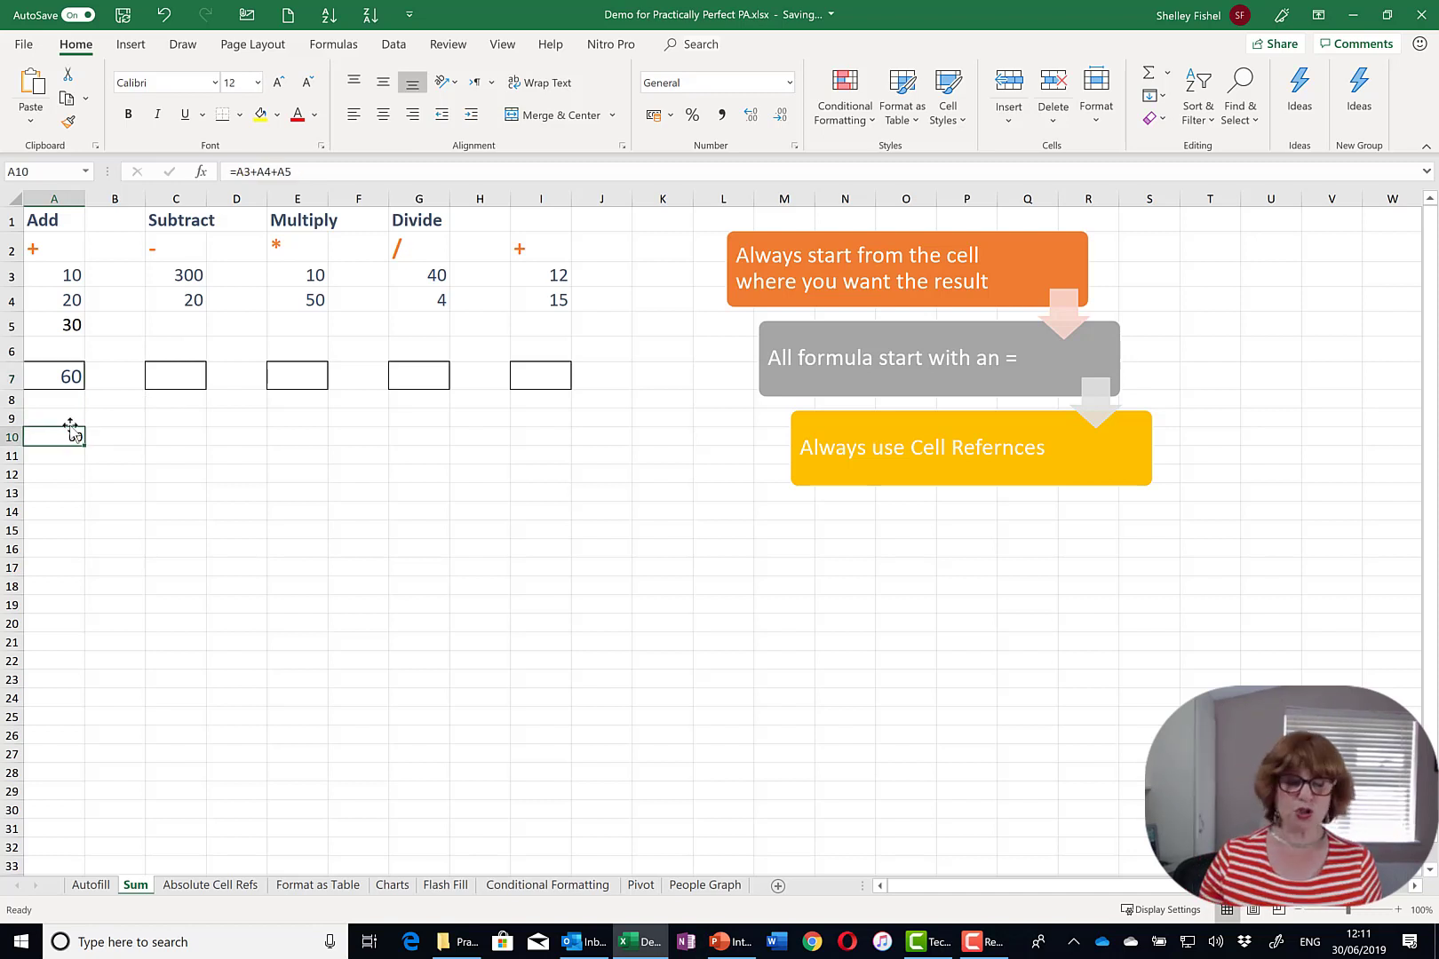
pyautogui.press('Delete')
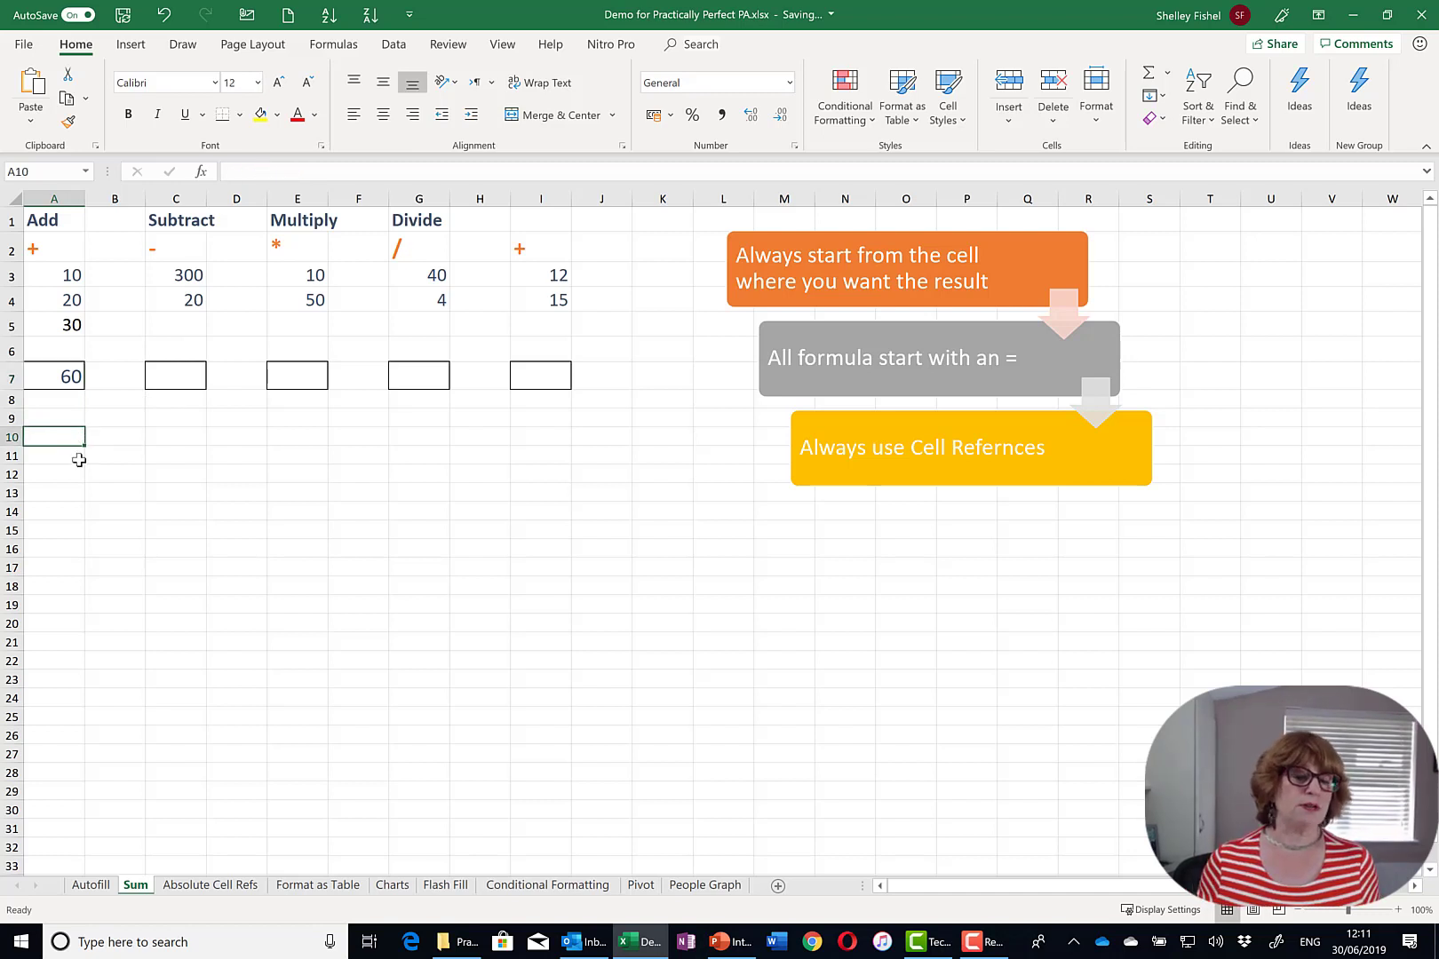
# - Enter =C3-C4 in C7 and =E3*E4 in E7, the multiply result showing 500
pyautogui.click(187, 378)
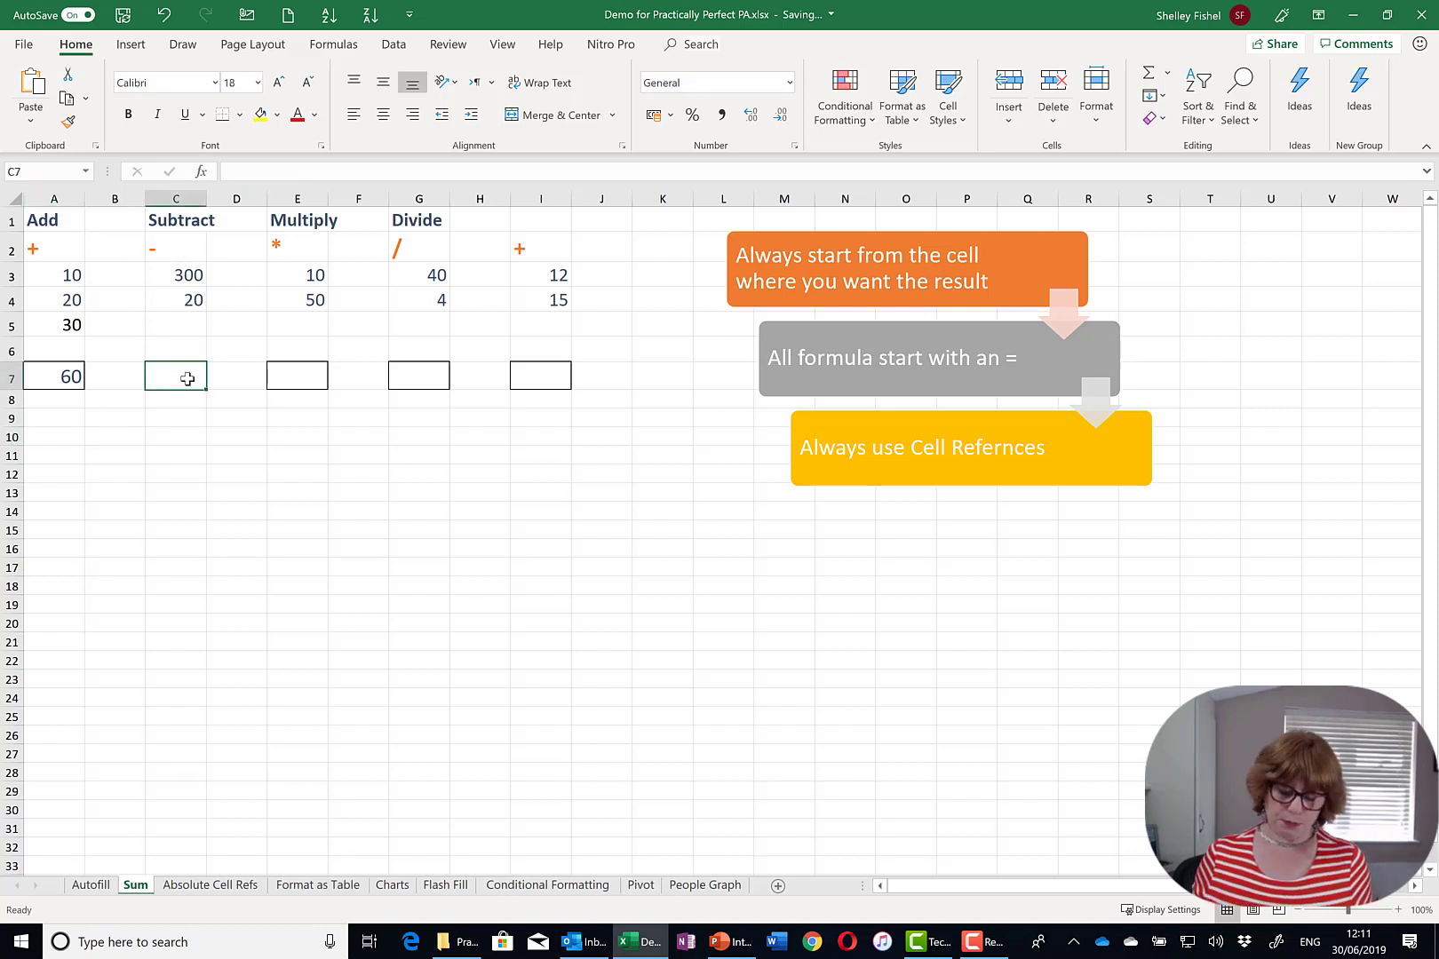
pyautogui.write('=')
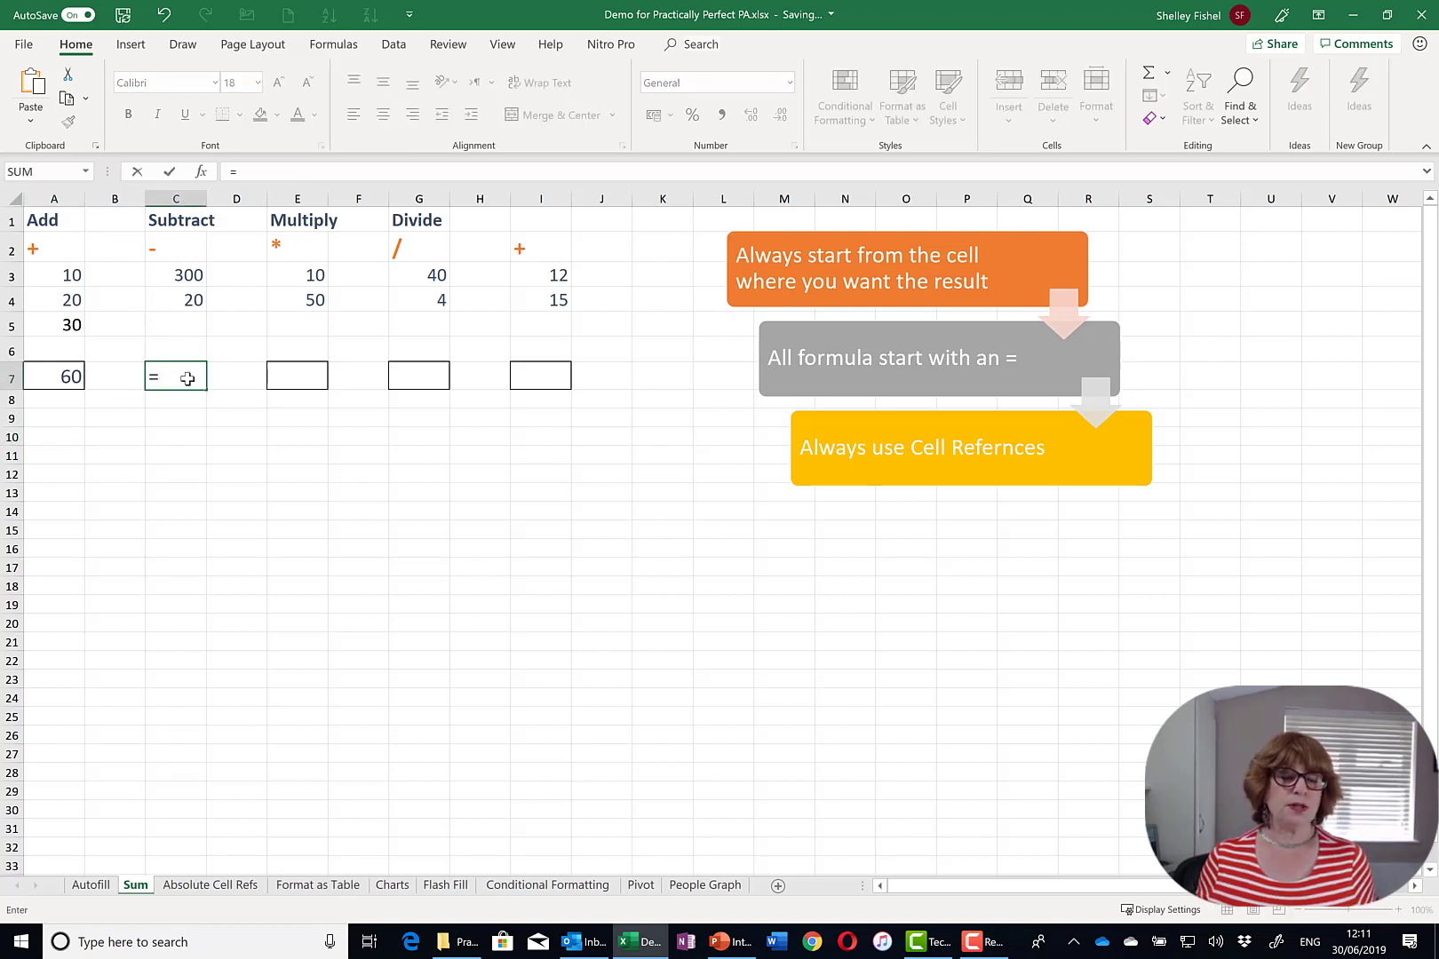
pyautogui.click(182, 274)
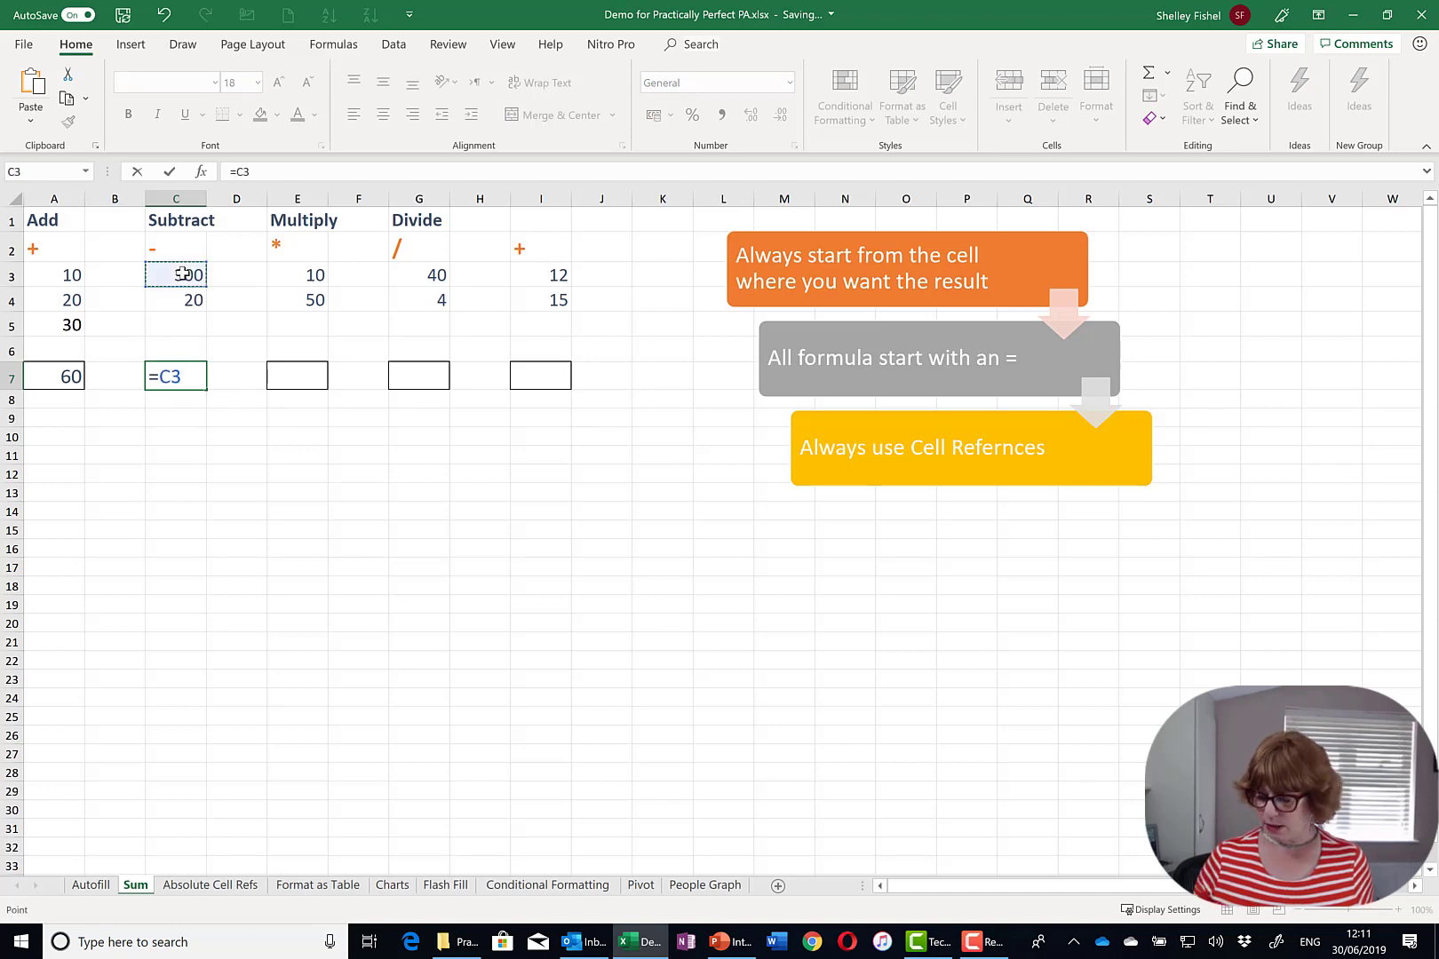
pyautogui.write('-')
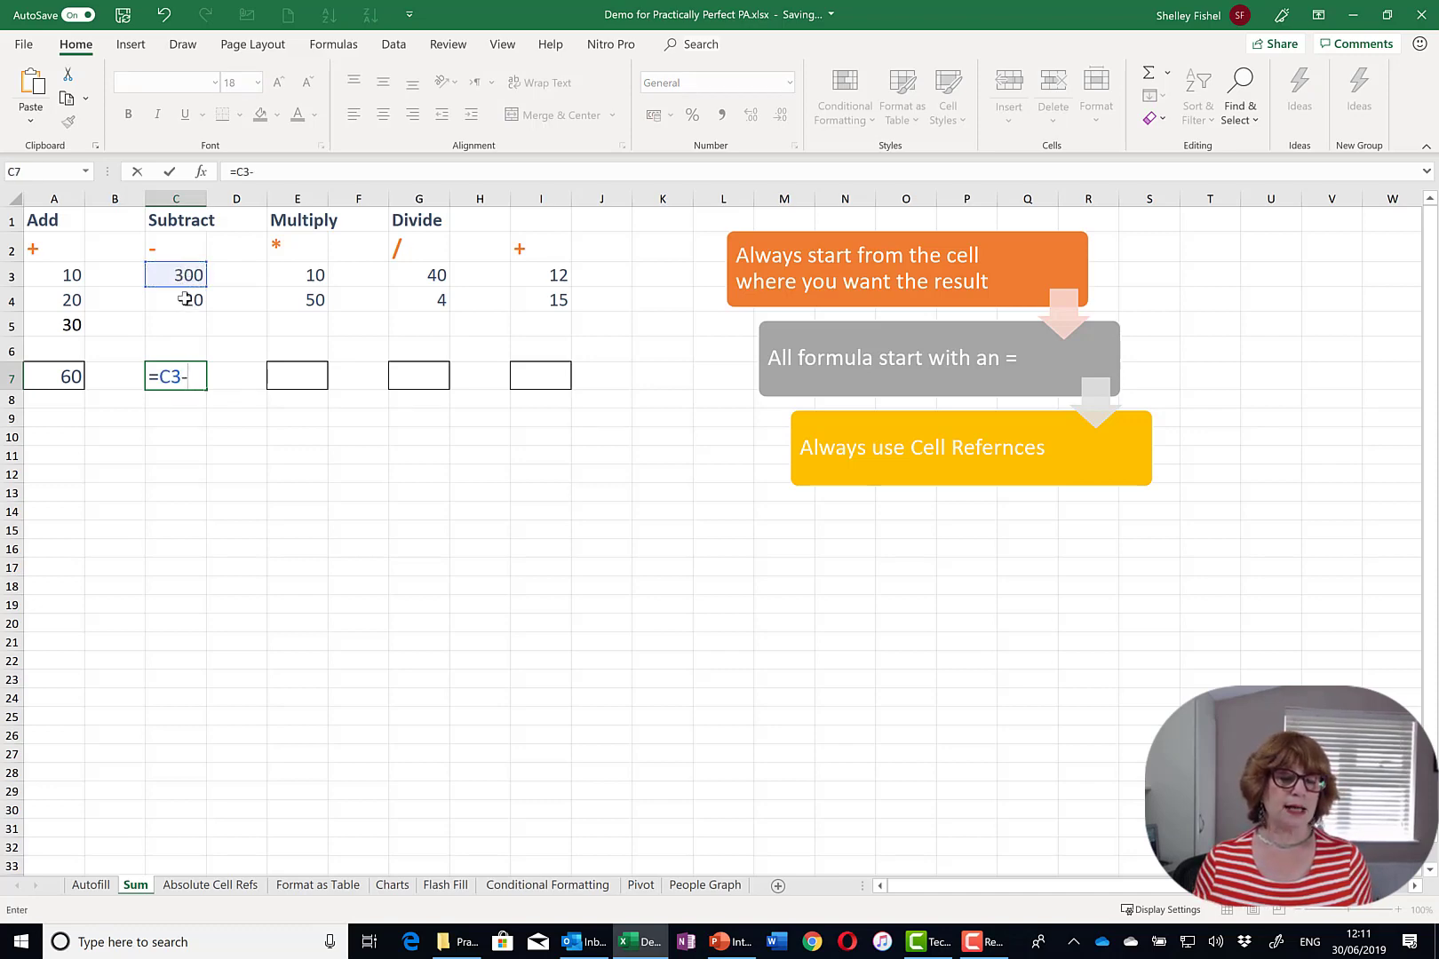
pyautogui.click(185, 300)
pyautogui.press('Return')
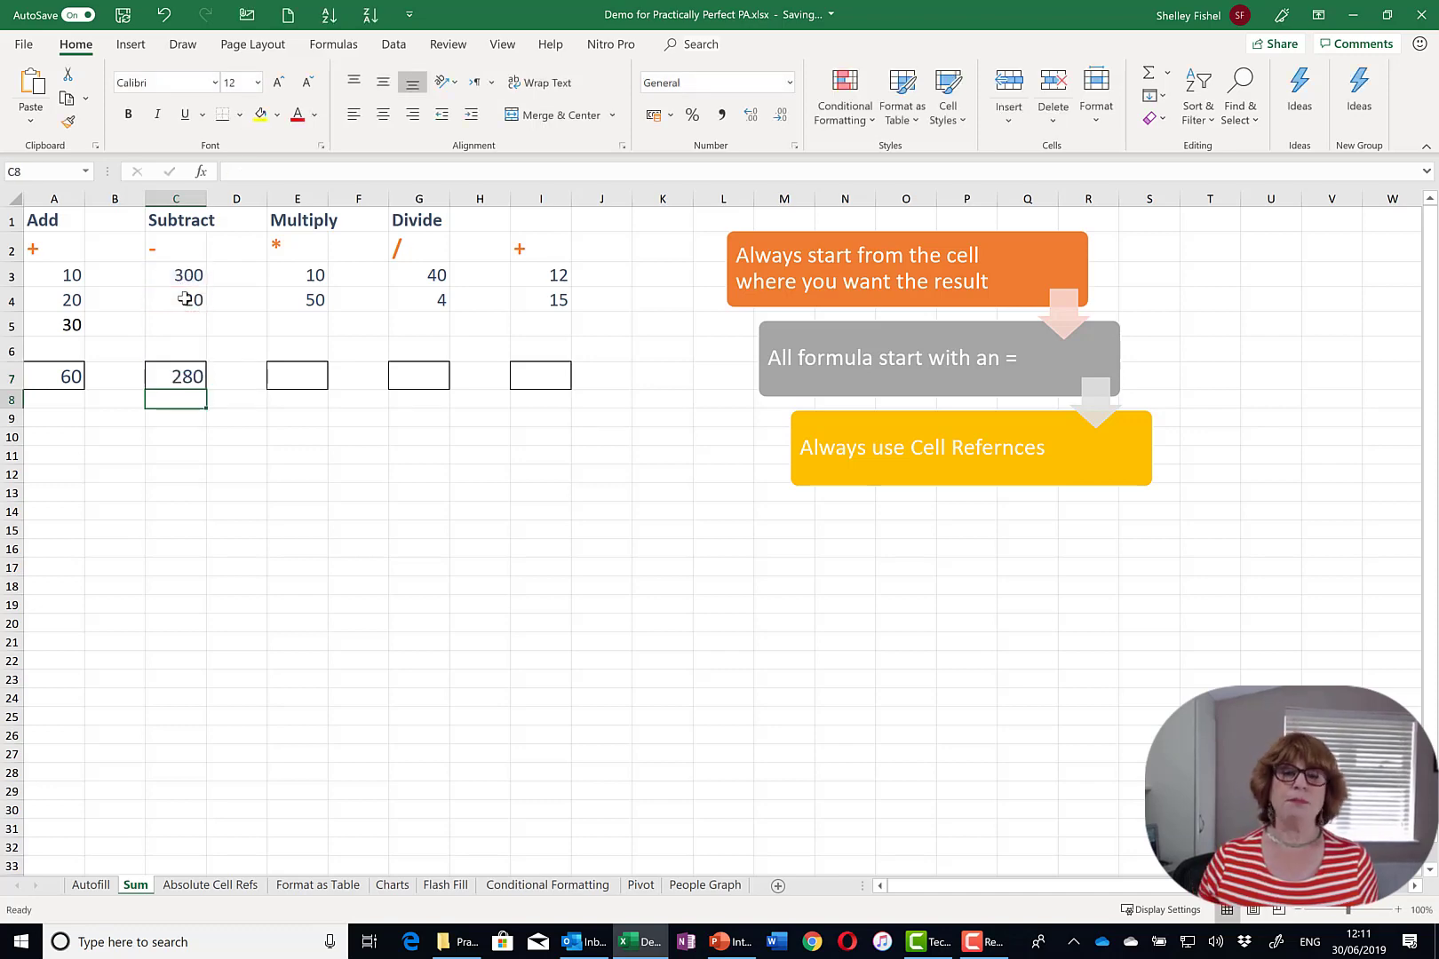
pyautogui.click(293, 370)
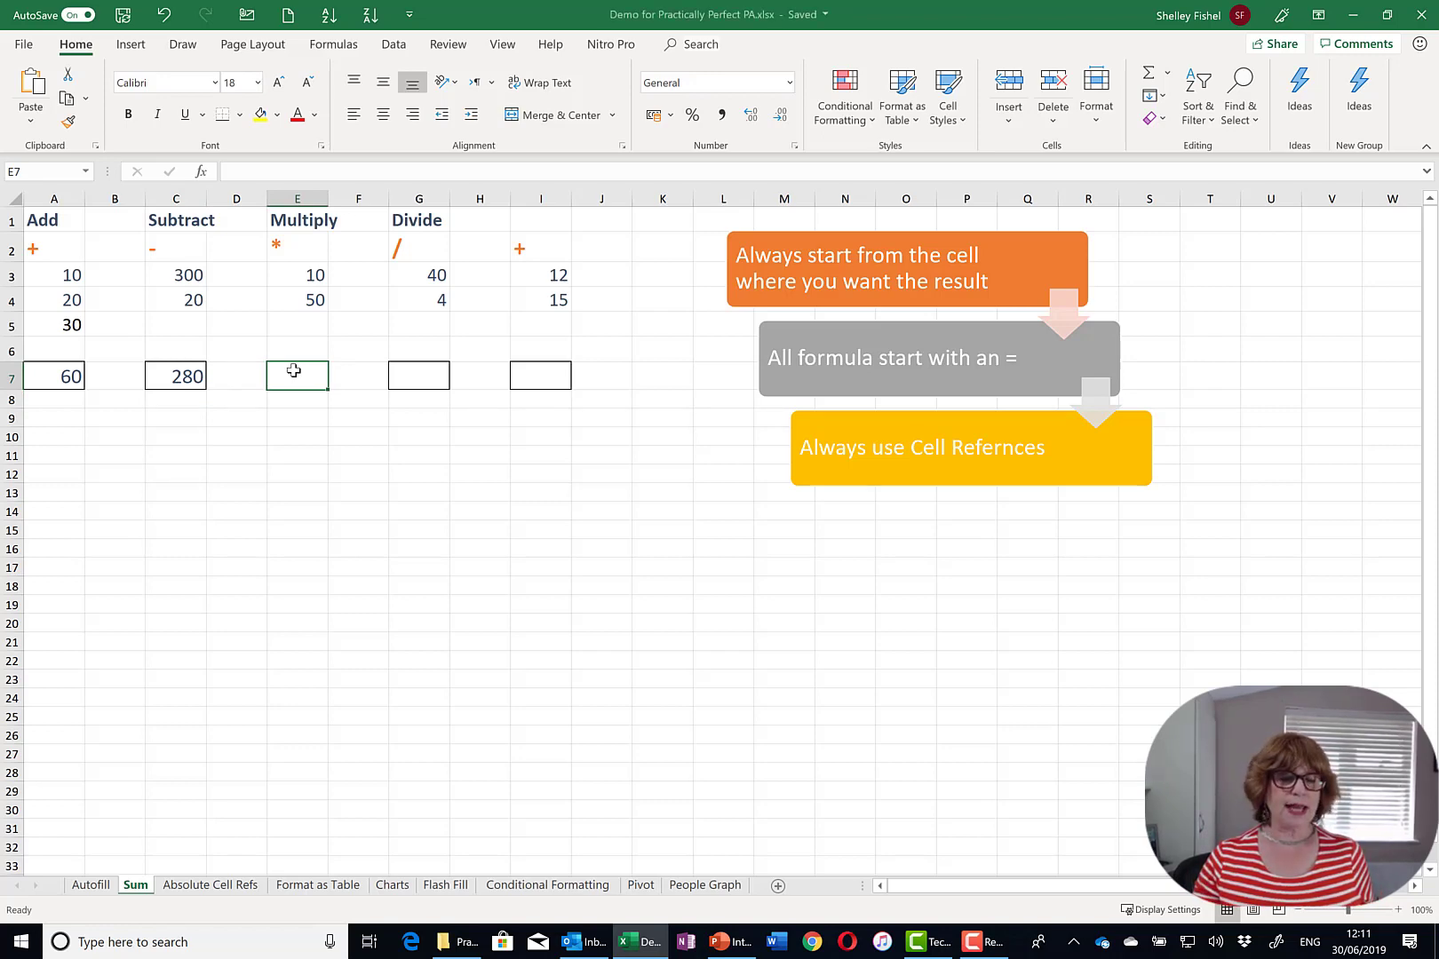
pyautogui.write('=')
pyautogui.click(304, 274)
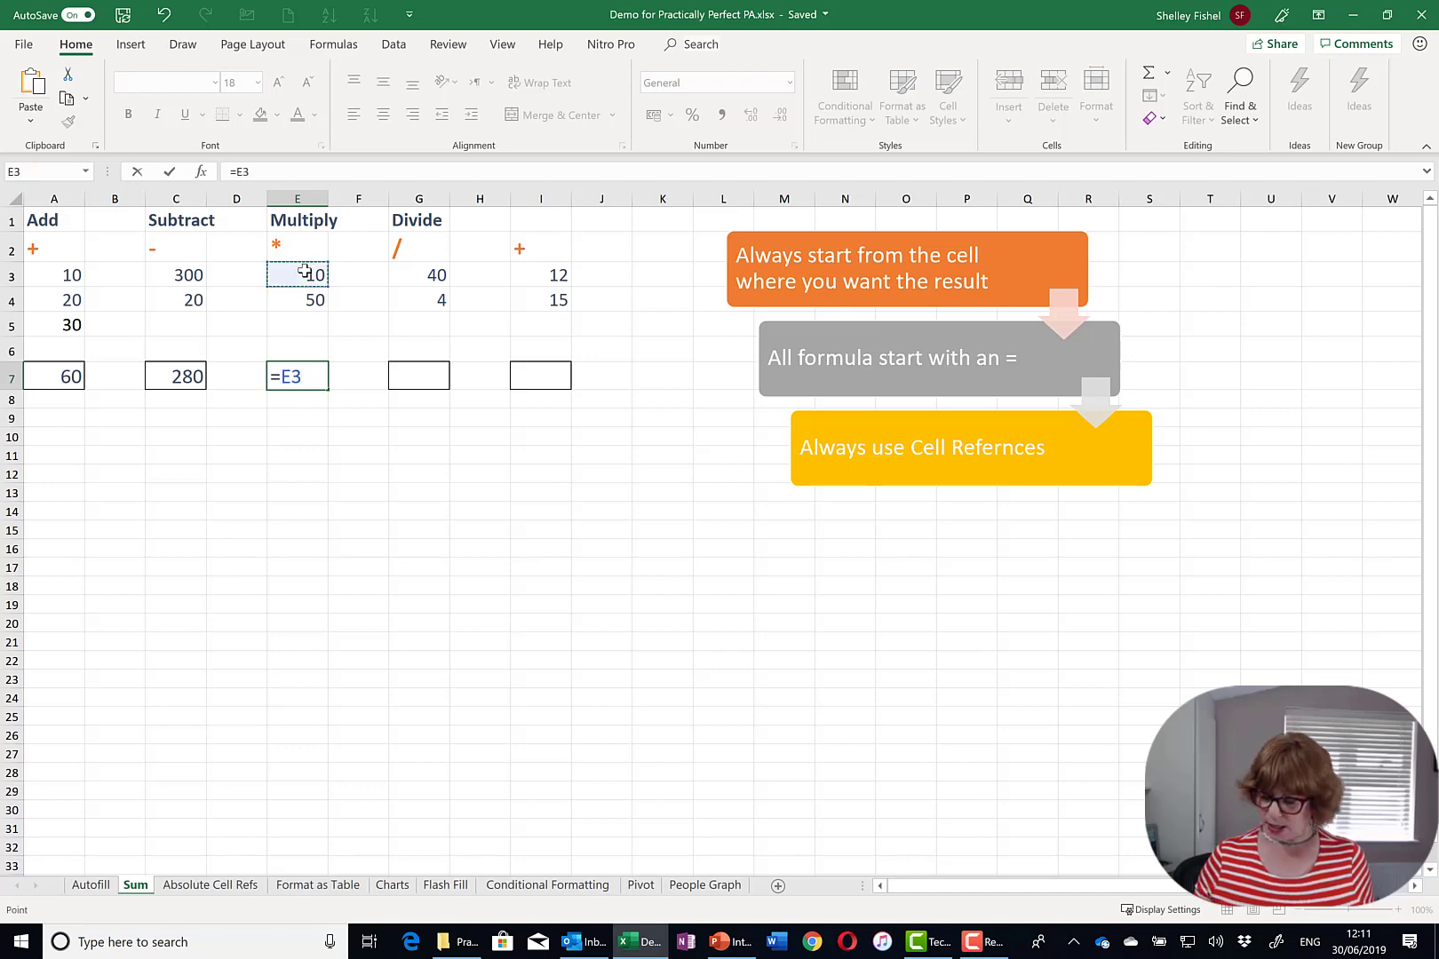
pyautogui.write('*')
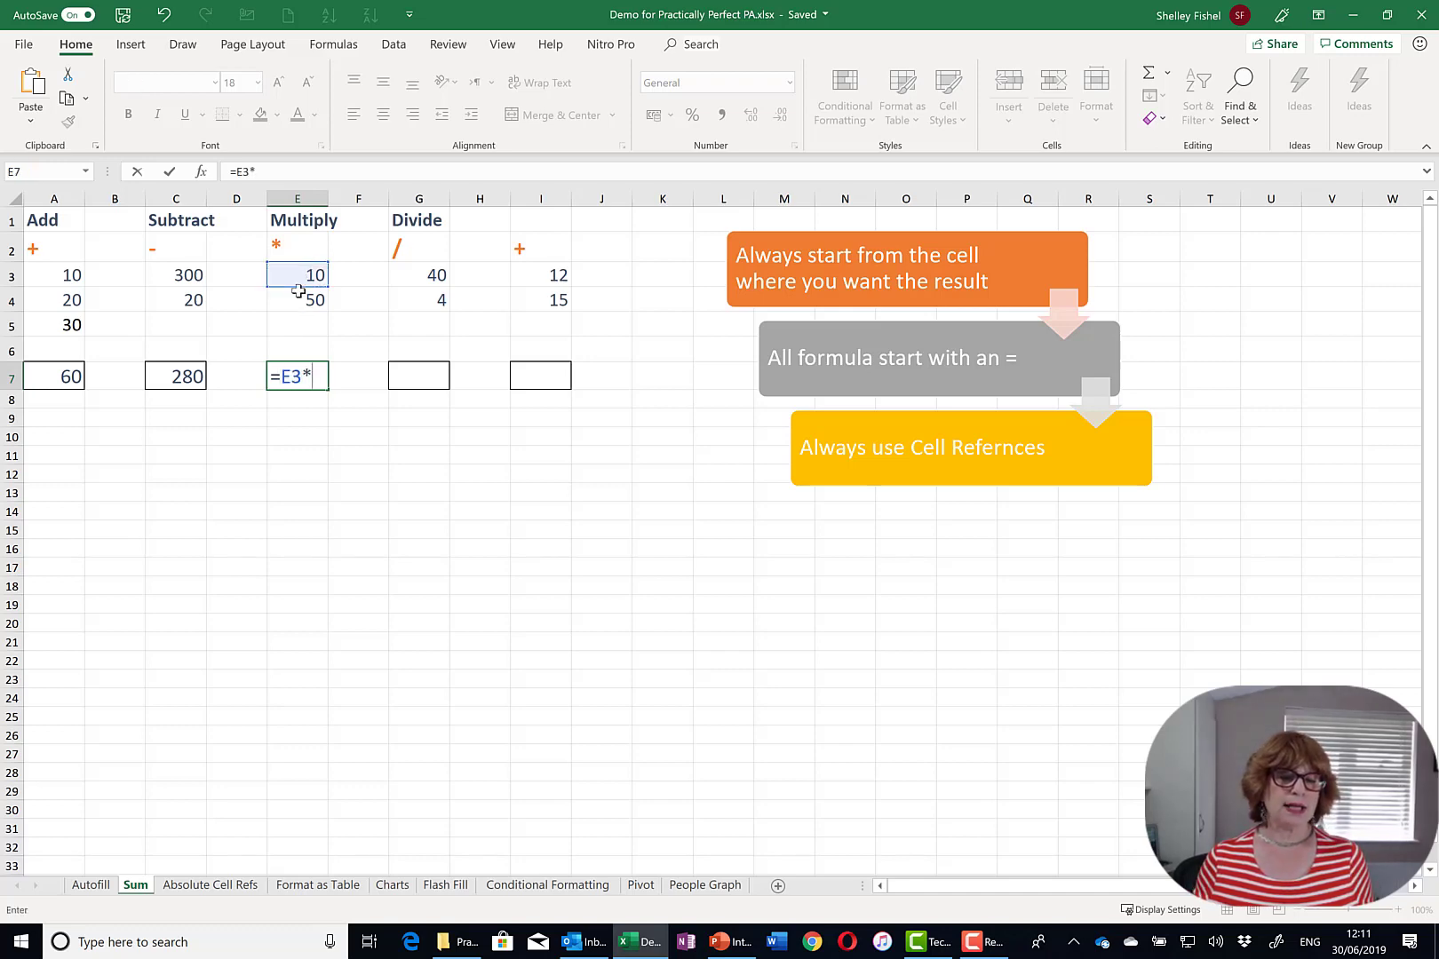
pyautogui.click(300, 298)
pyautogui.press('Return')
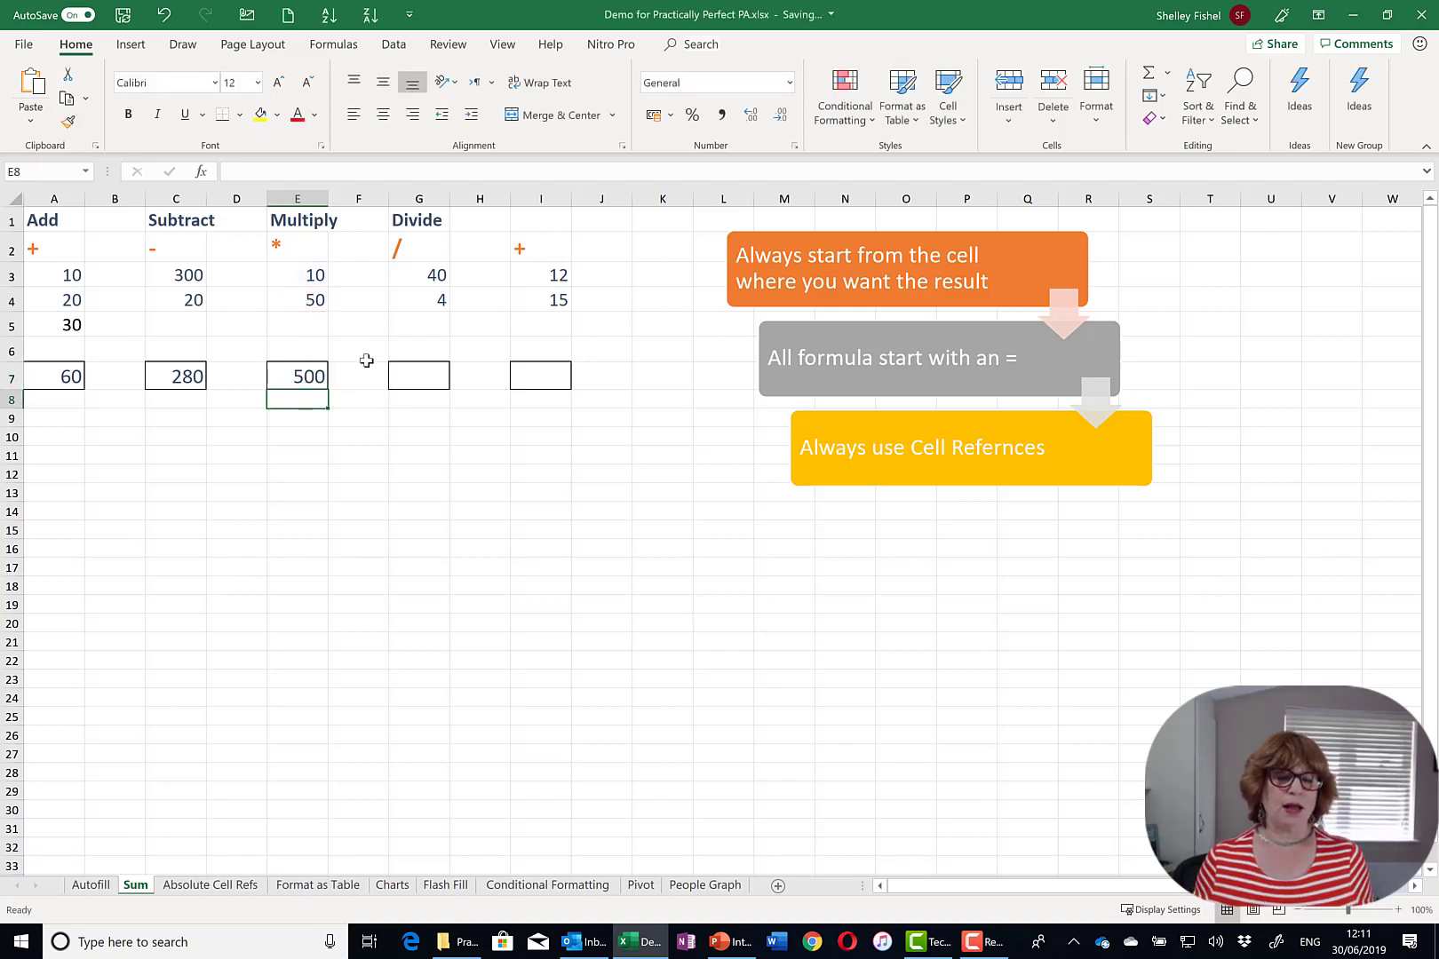
# - Enter =G3/G4 in G7 and =I3+I4 in I7, giving 10 and 27
pyautogui.click(425, 377)
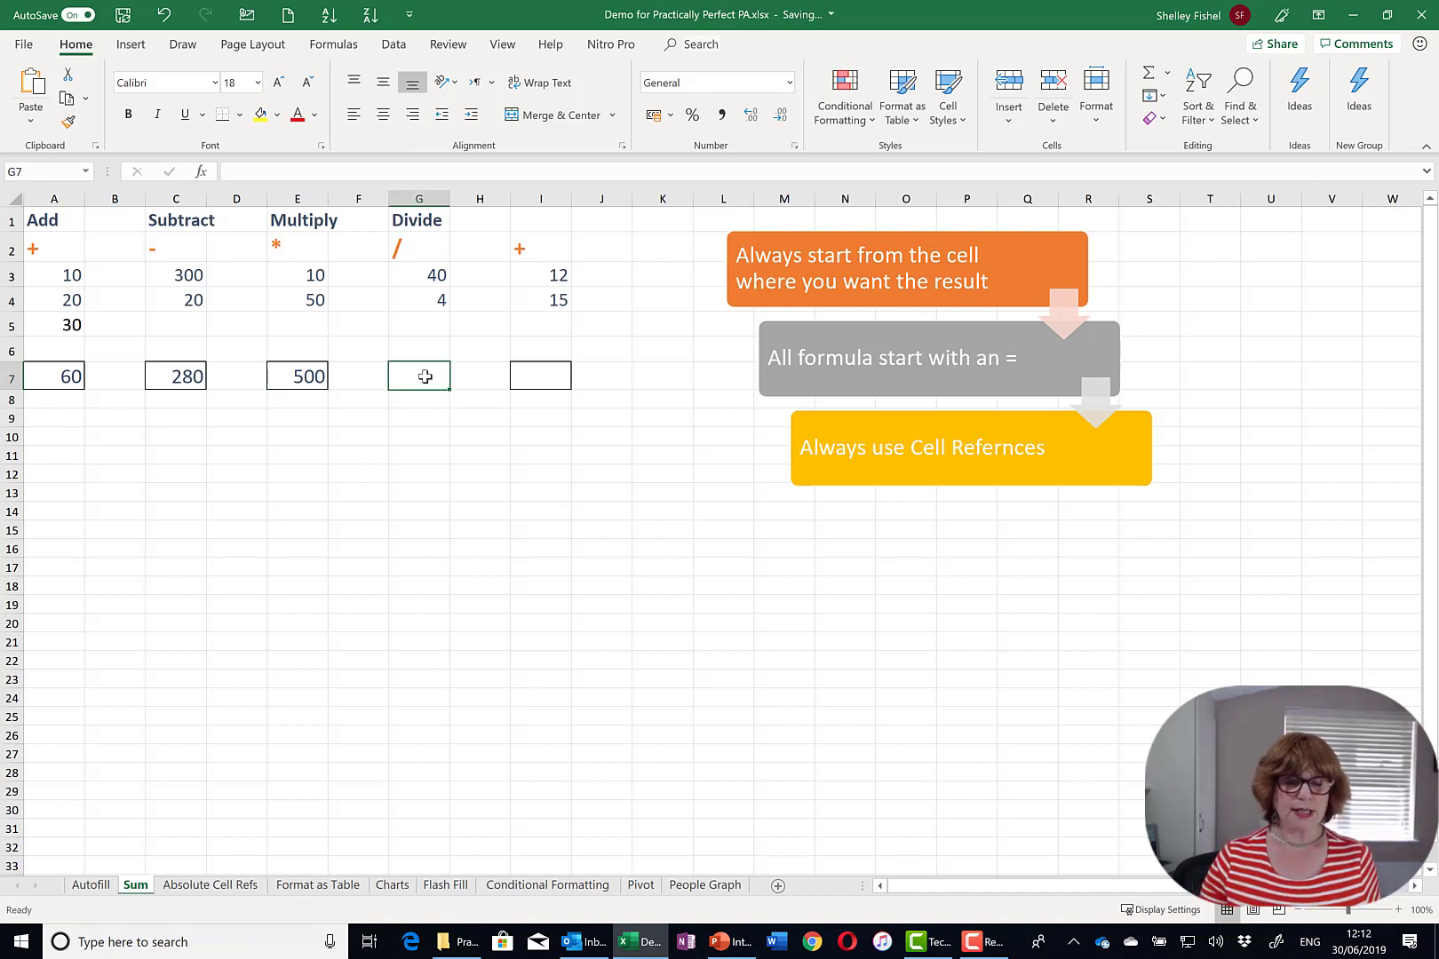
pyautogui.write('=')
pyautogui.click(425, 275)
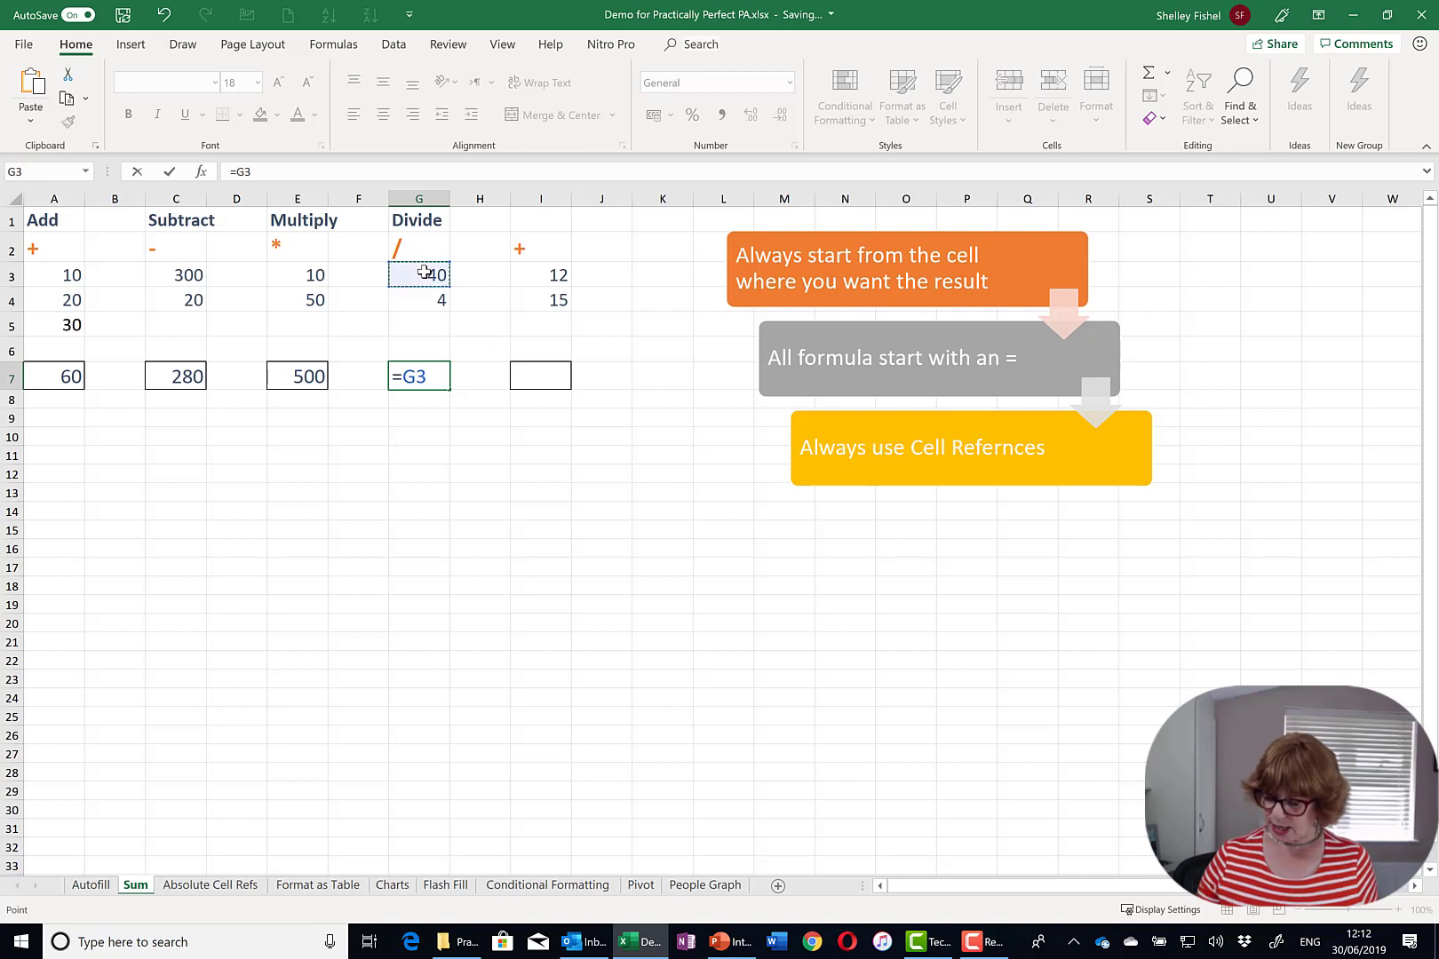
pyautogui.write('/')
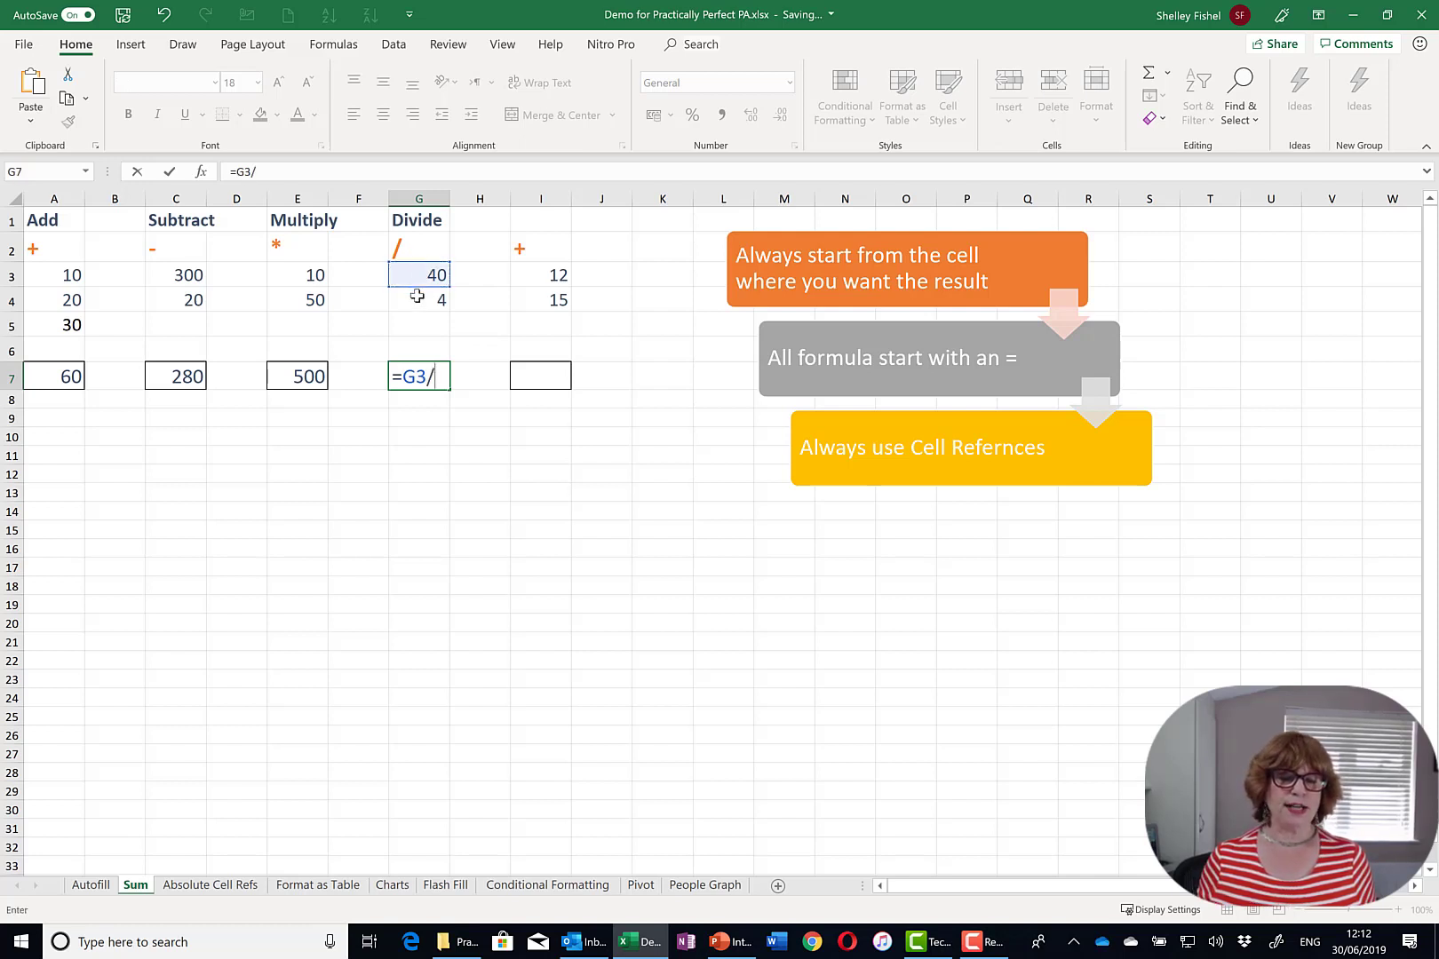
pyautogui.click(418, 298)
pyautogui.press('Return')
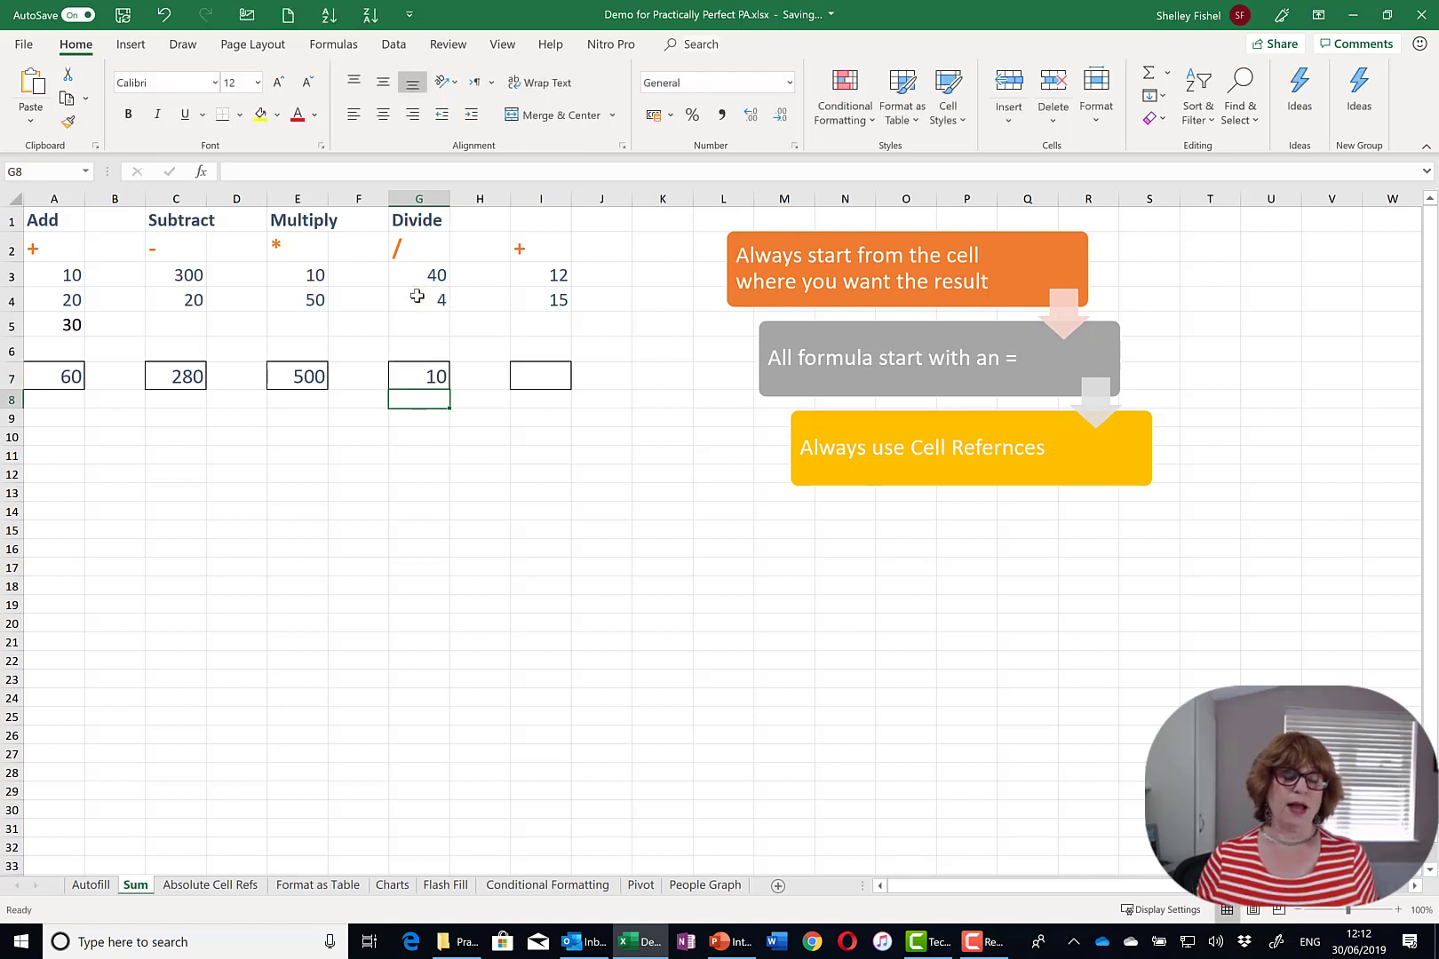
pyautogui.click(541, 377)
pyautogui.write('=')
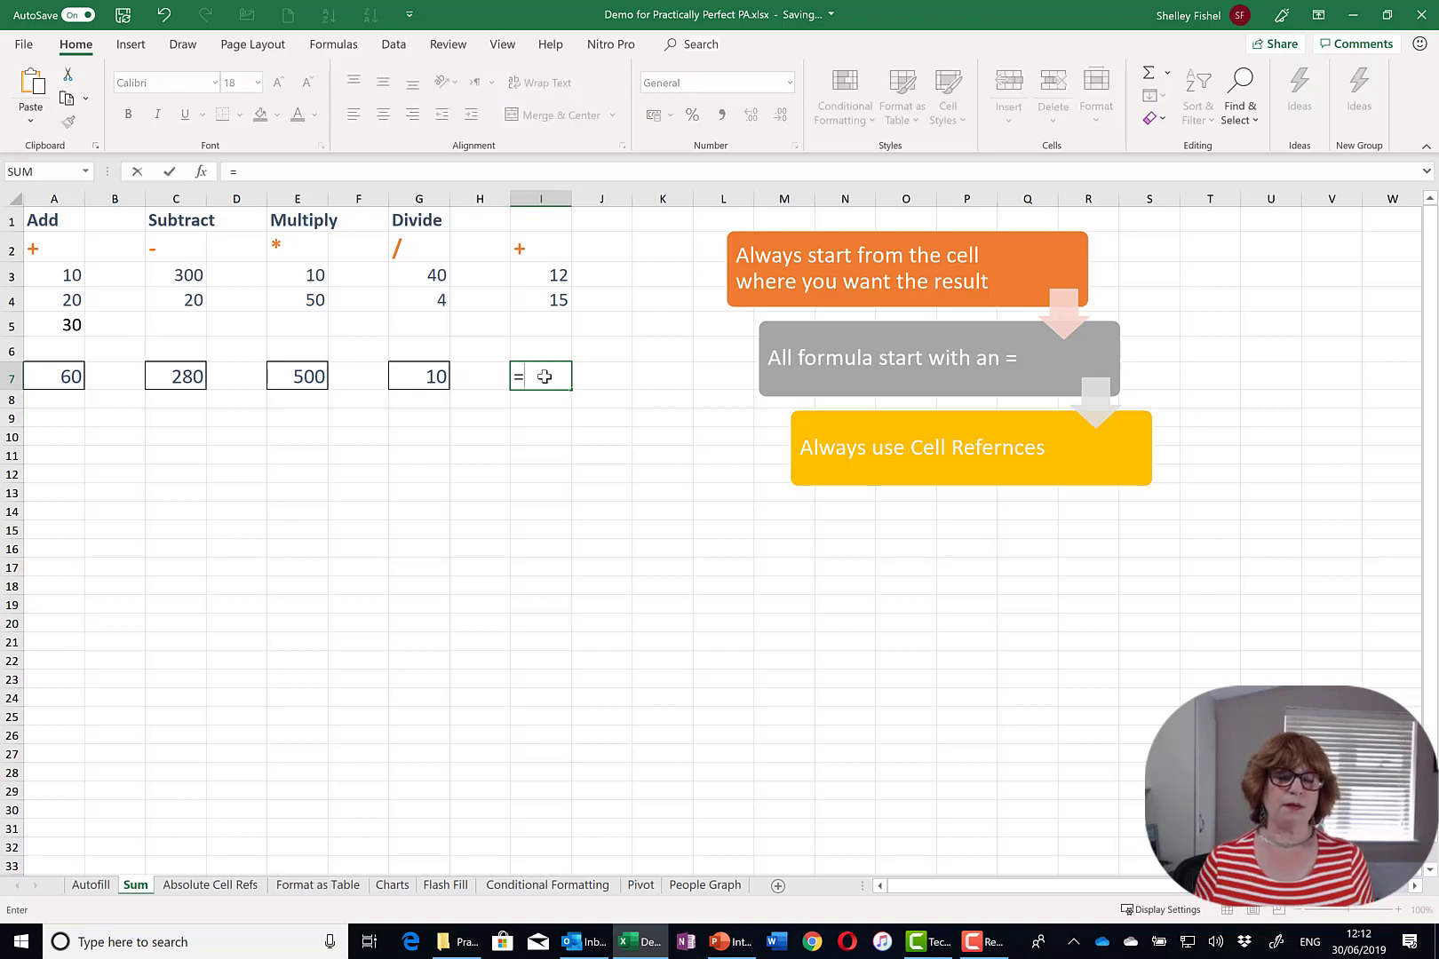
pyautogui.click(554, 278)
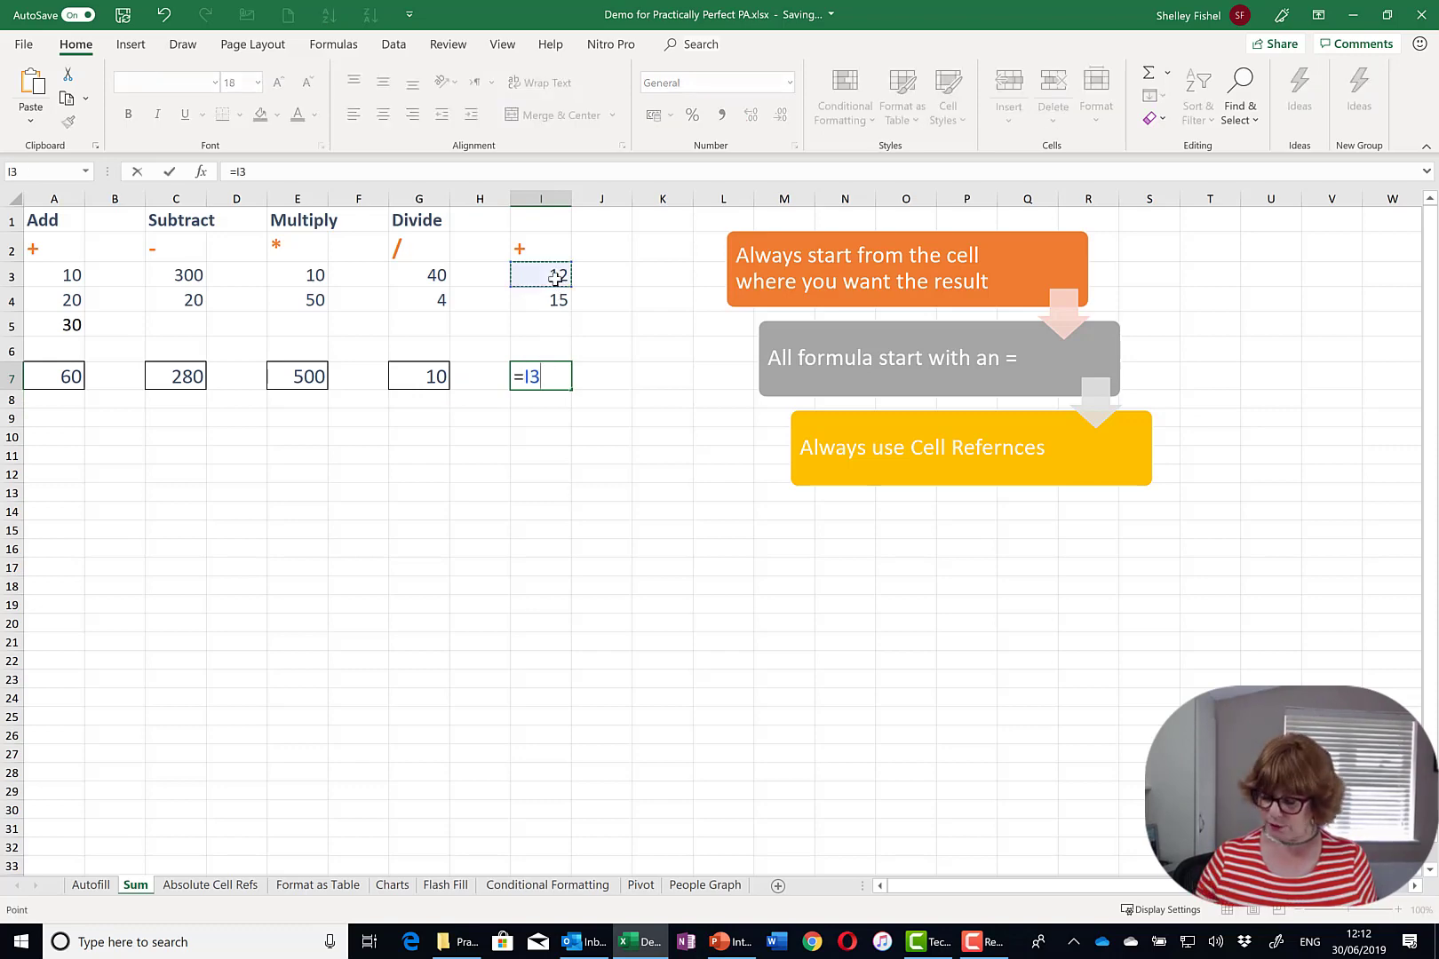
pyautogui.write('+')
pyautogui.click(553, 300)
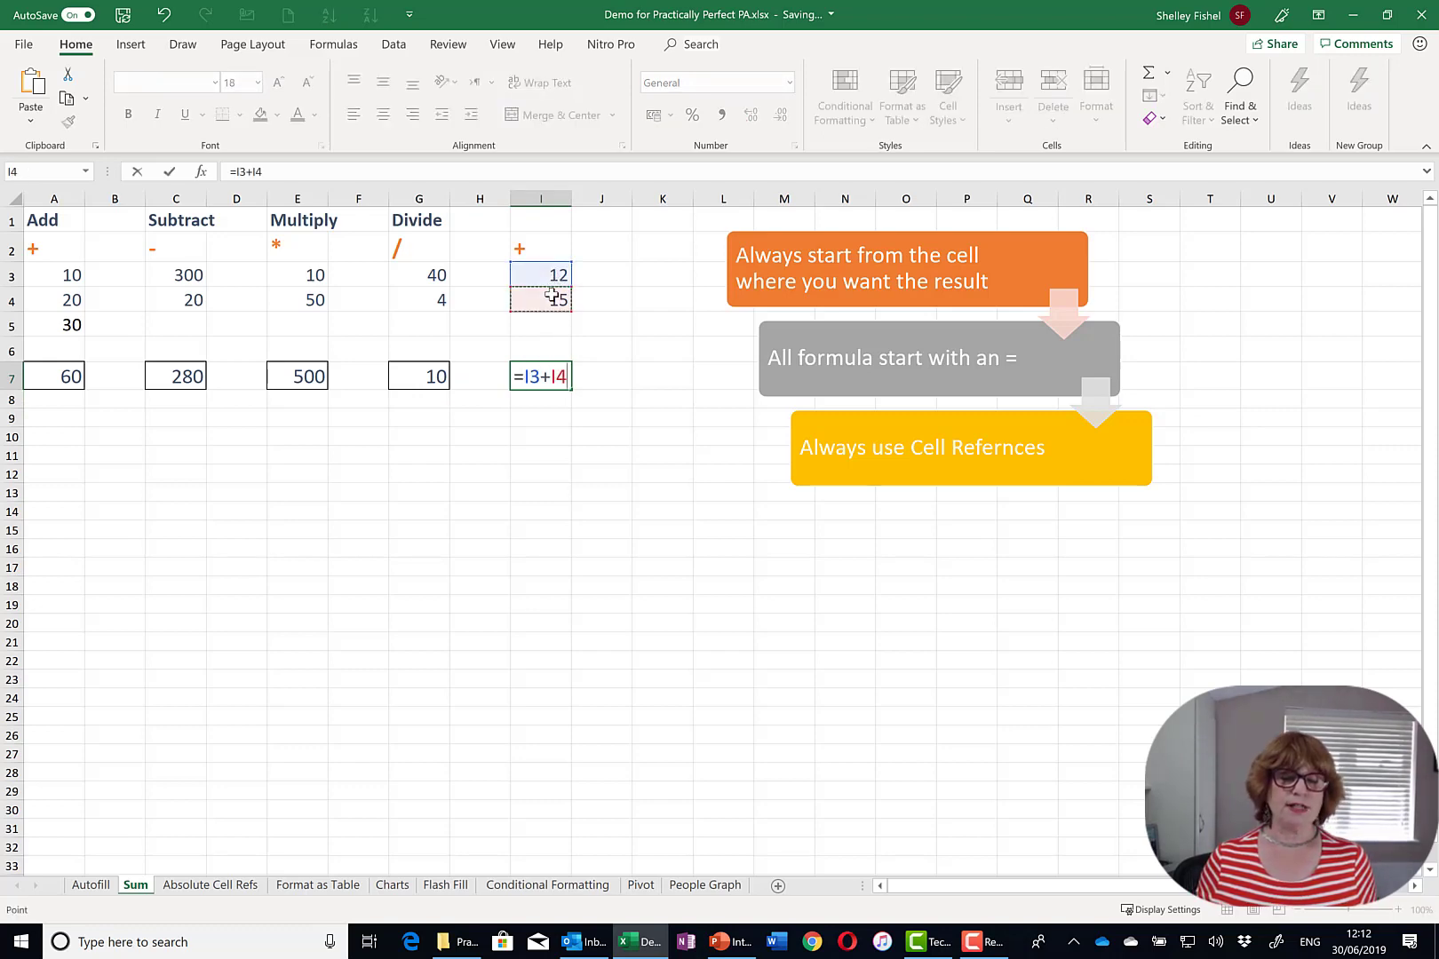
pyautogui.press('Return')
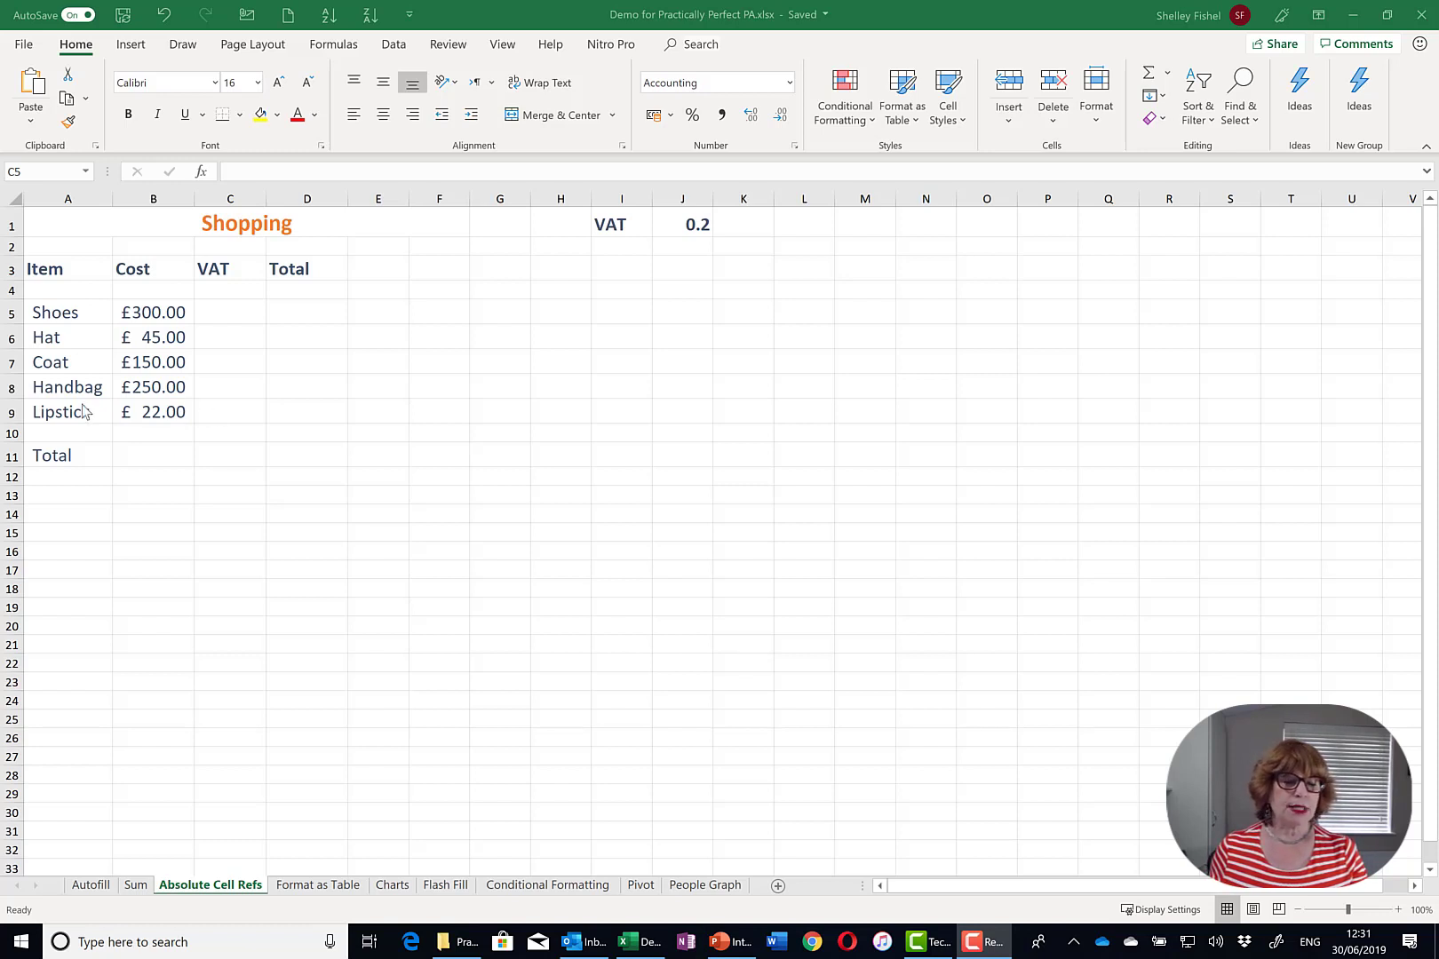
# - Point out the Shoes VAT cell C5, its Total cell D5, and the 0.2 VAT rate in J1
pyautogui.click(216, 309)
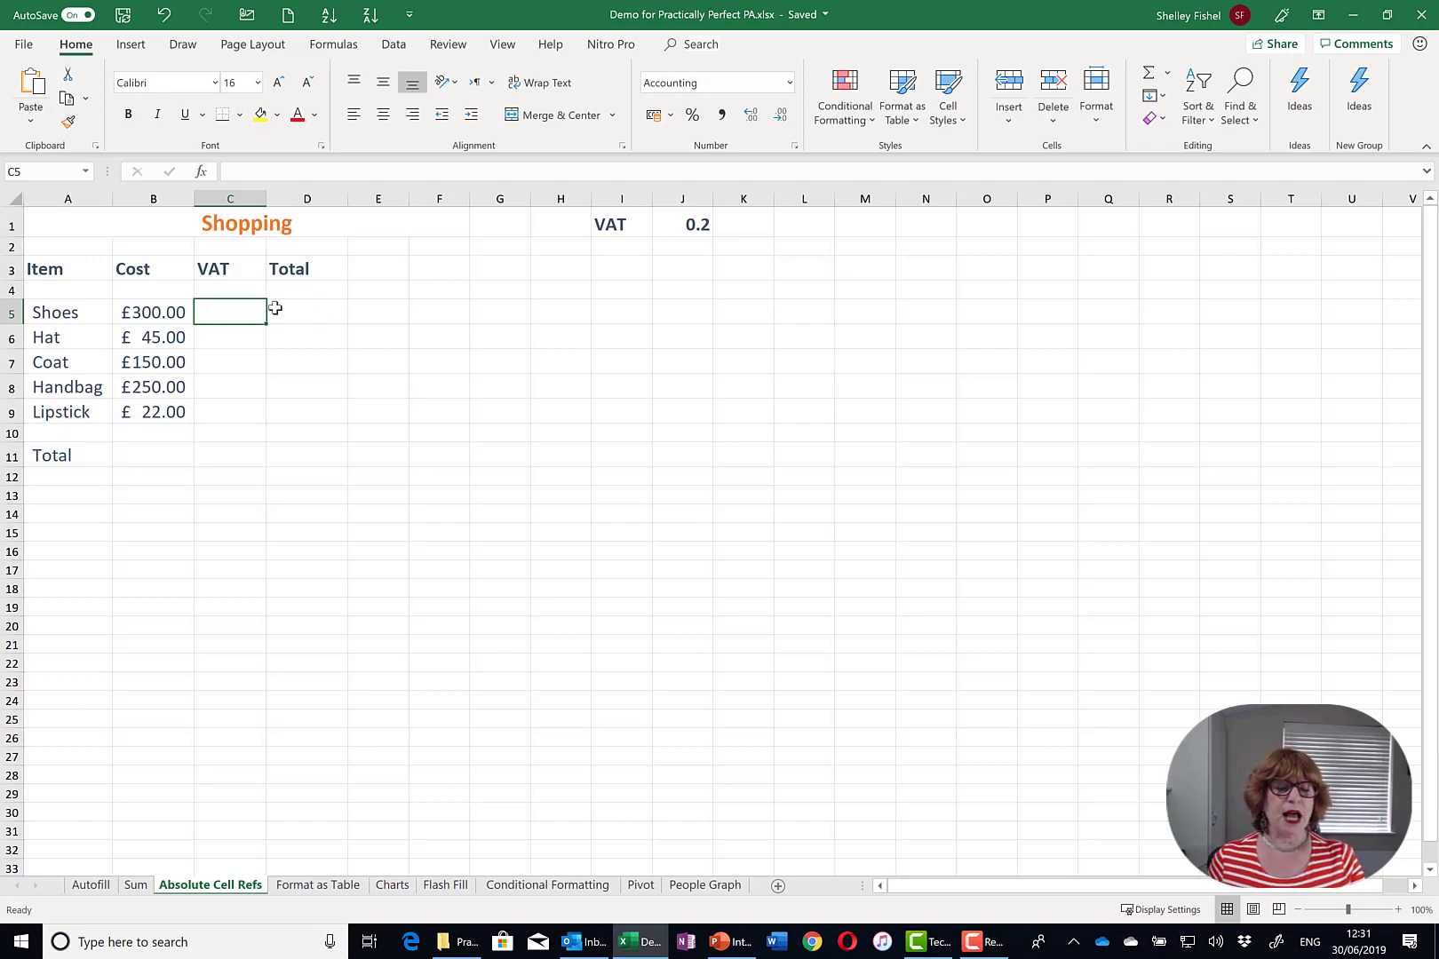
pyautogui.click(332, 312)
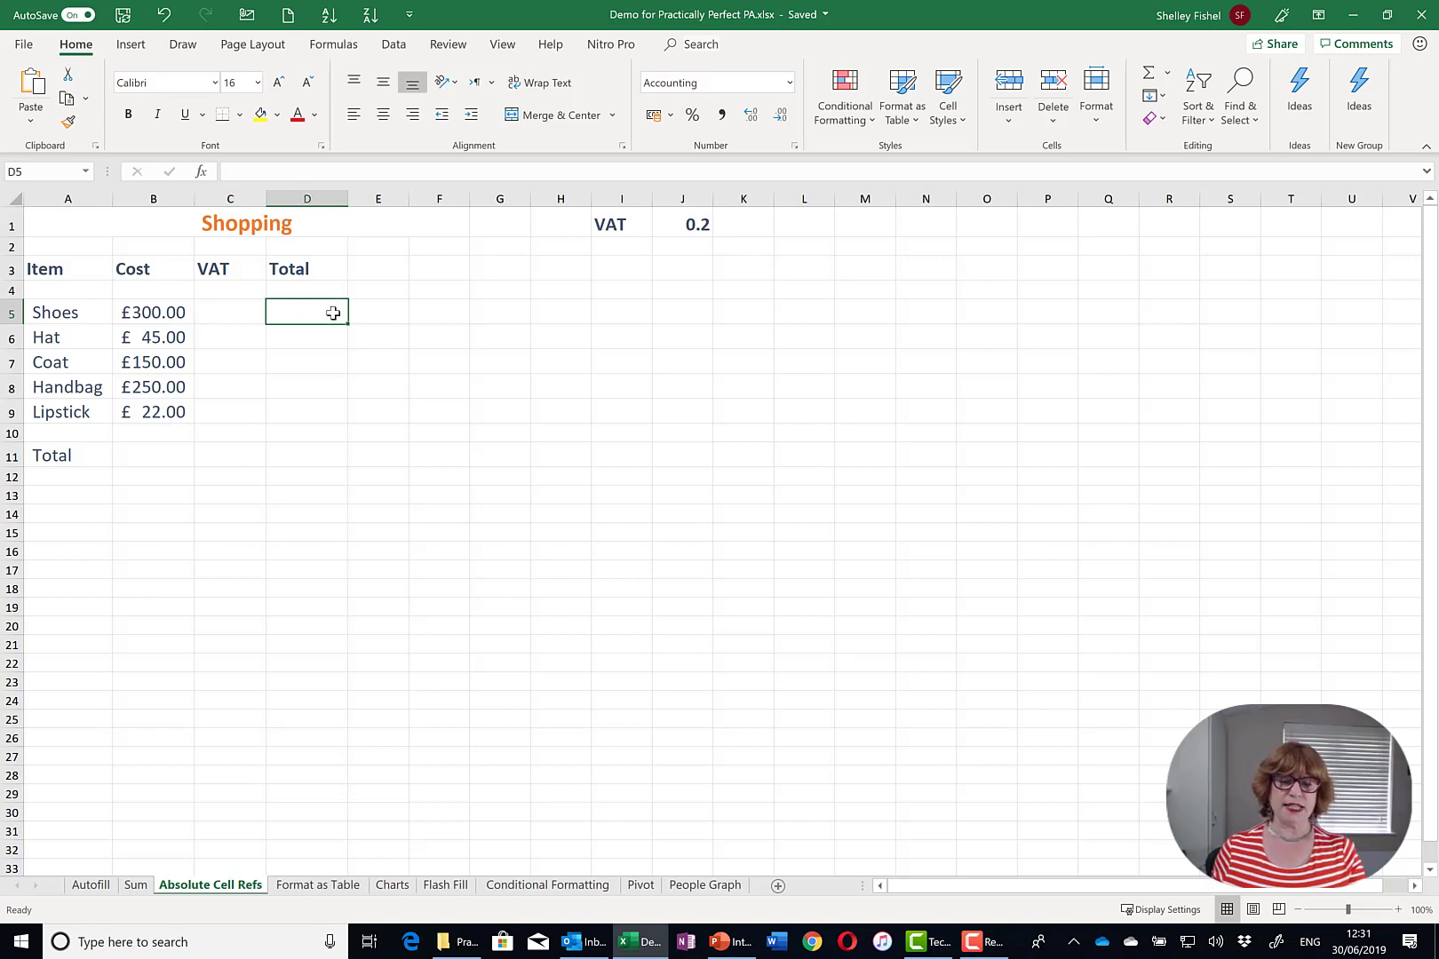
pyautogui.click(678, 224)
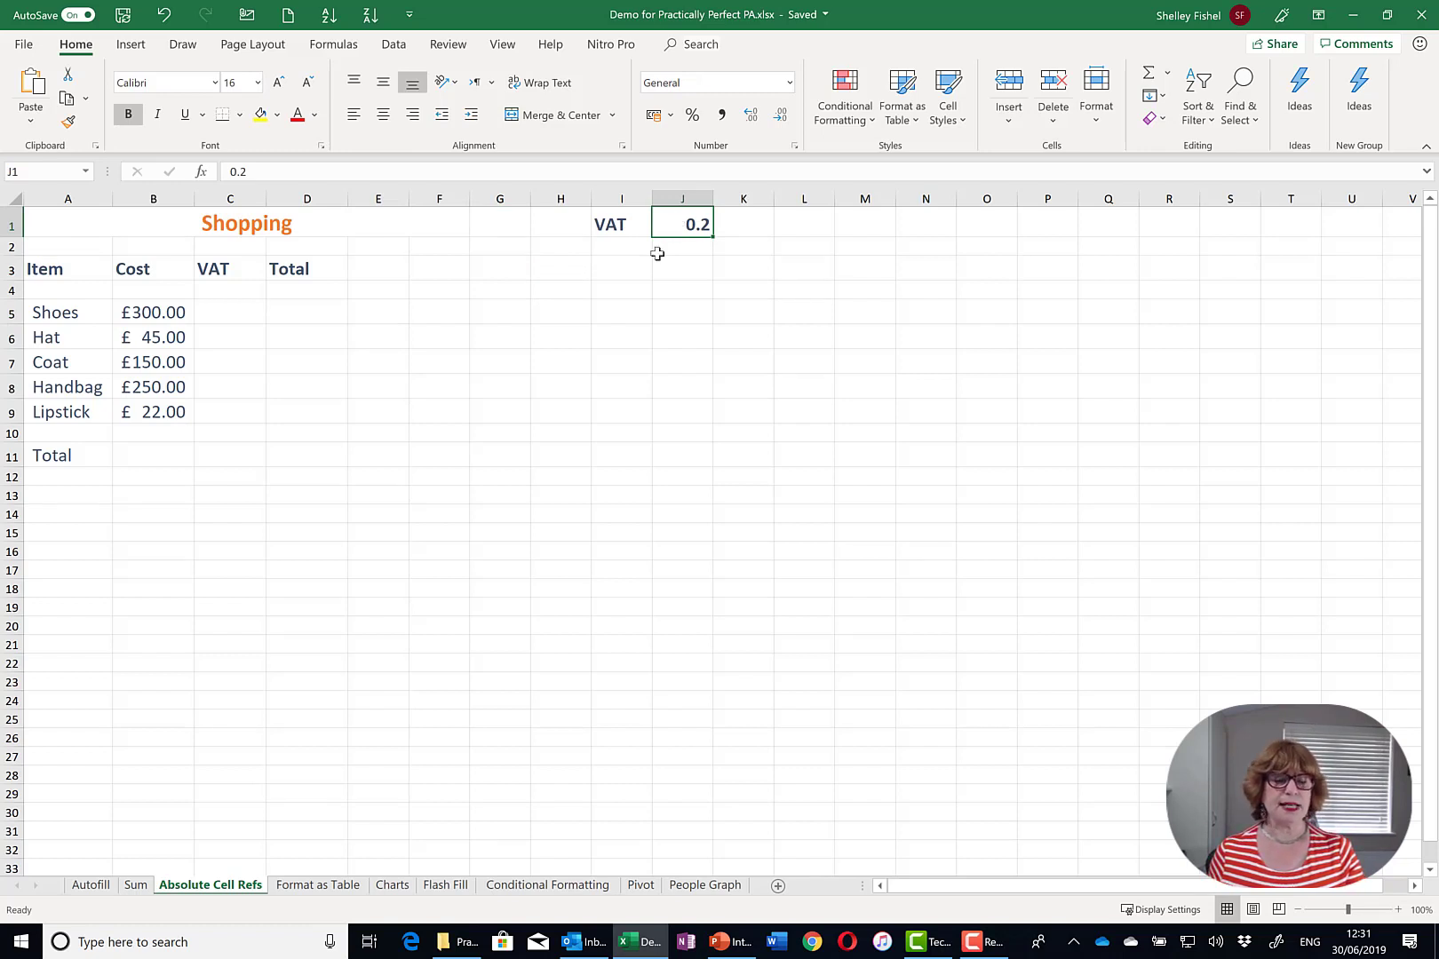
pyautogui.click(239, 306)
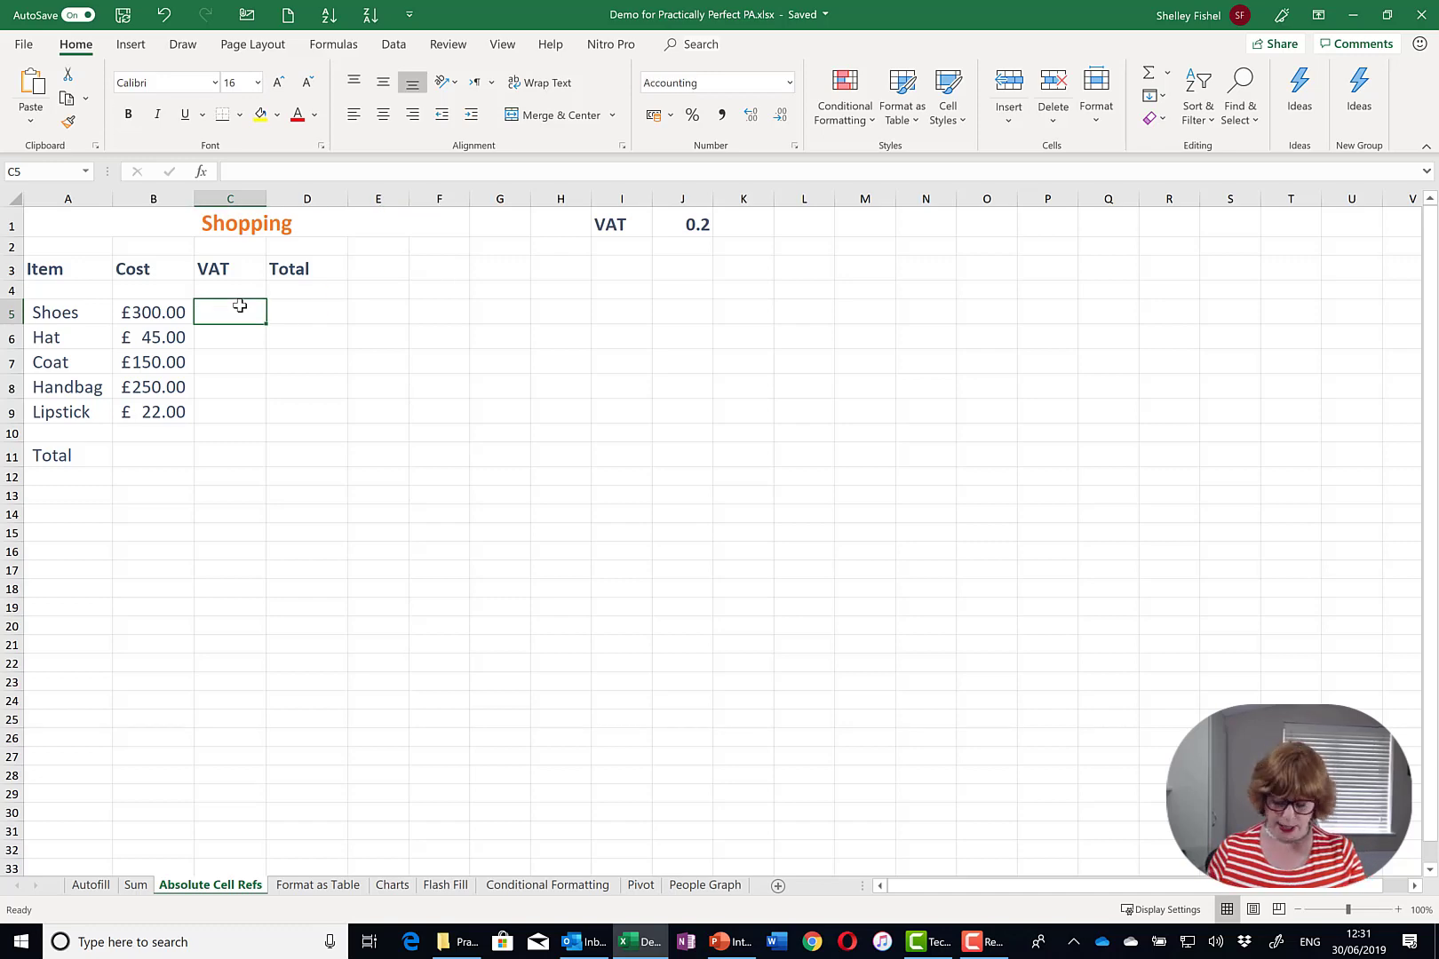
# - Enter =B5*J1 in C5 to get the Shoes VAT of £60.00
pyautogui.write('=')
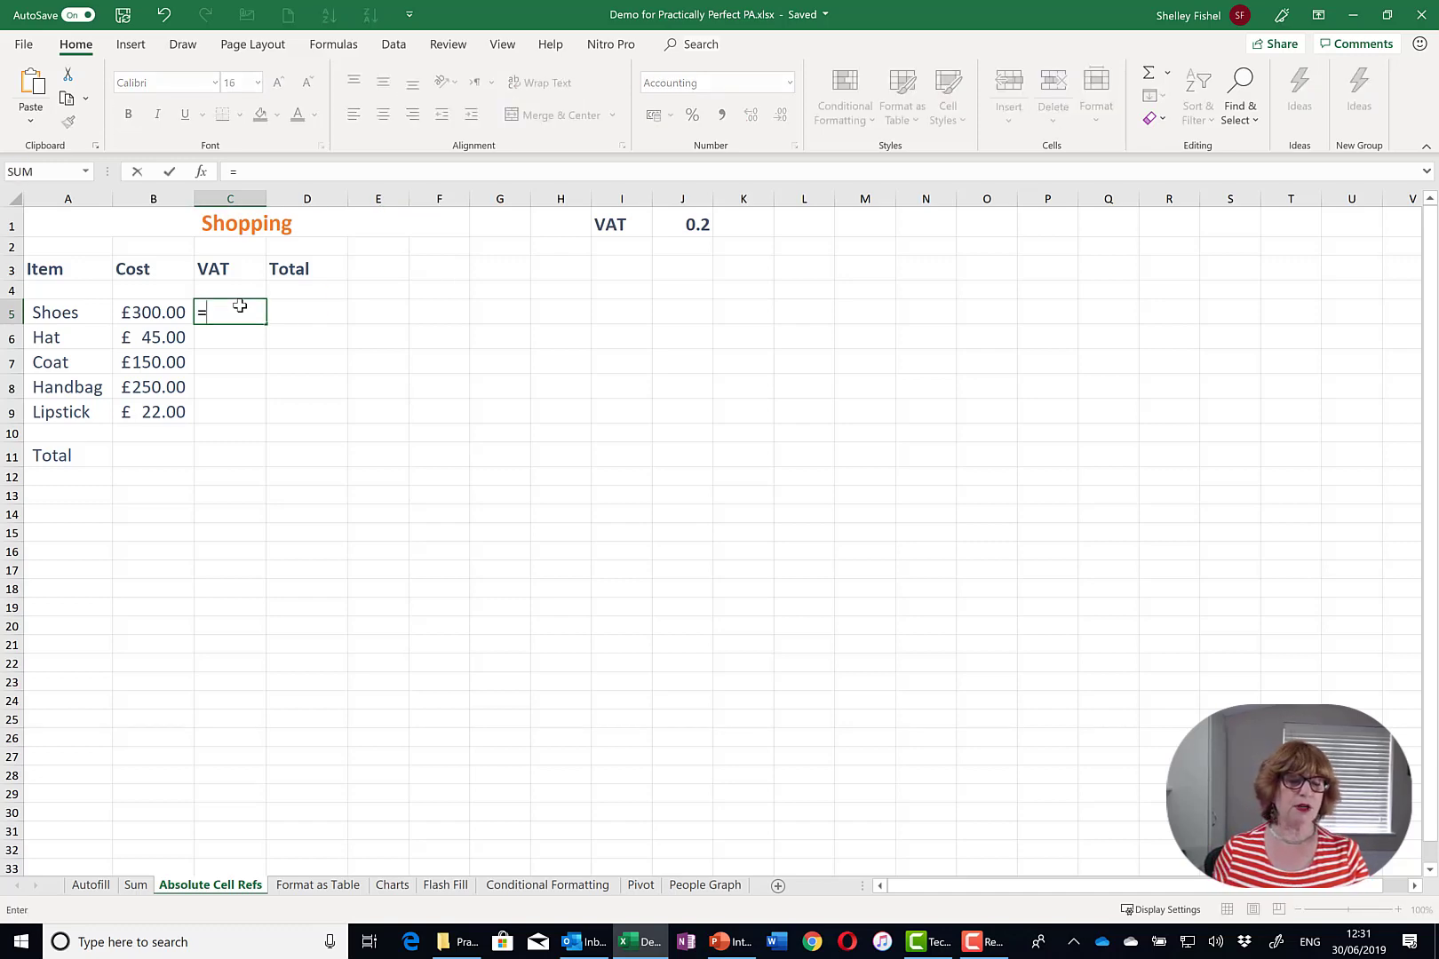
pyautogui.click(160, 313)
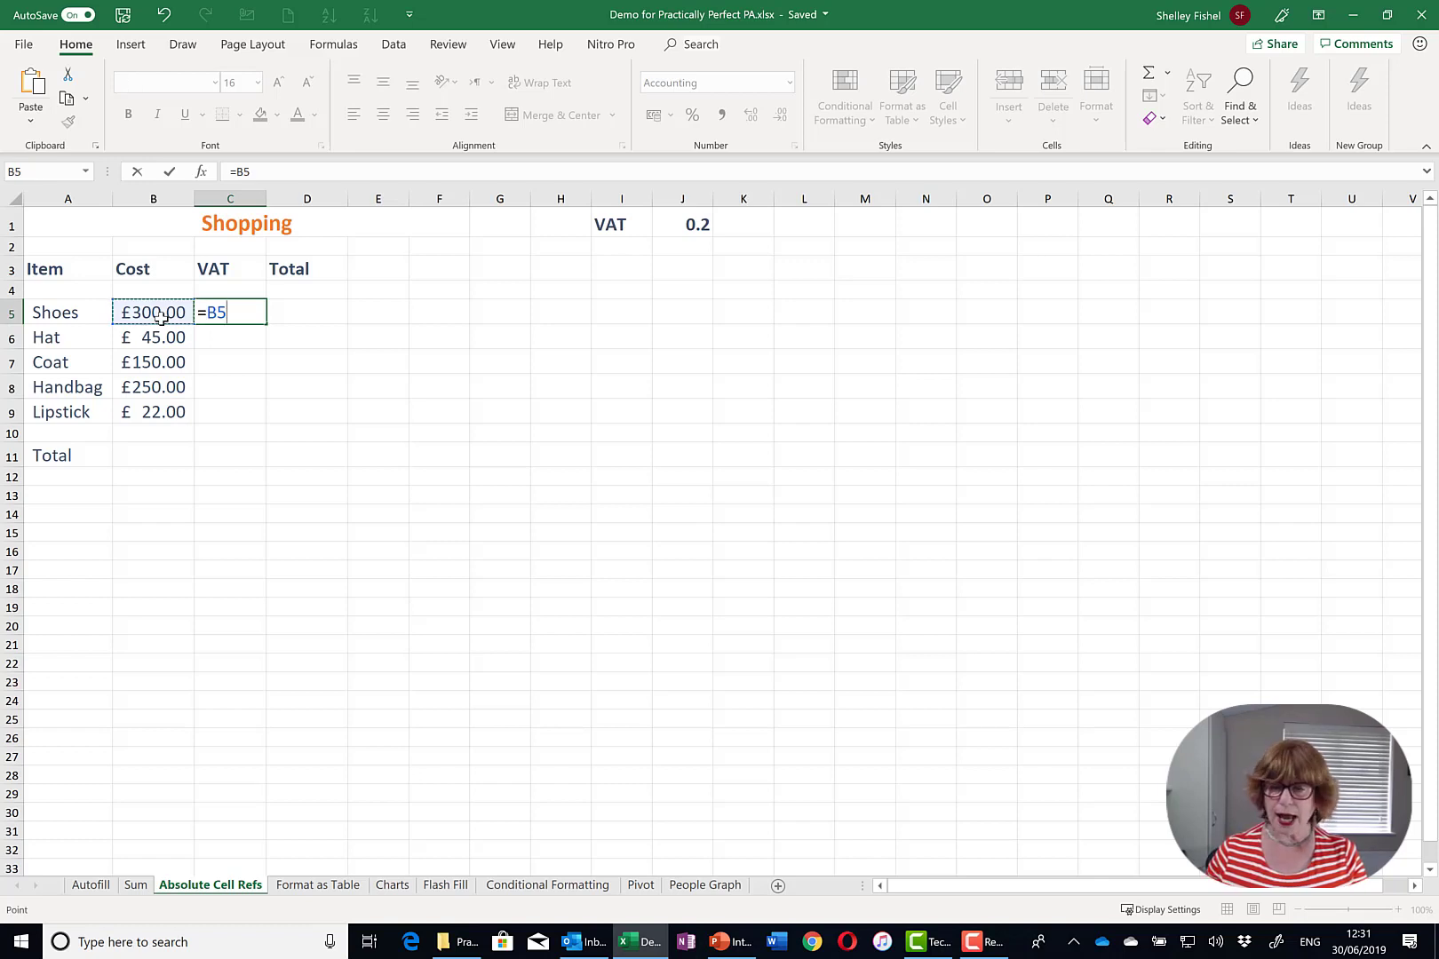
pyautogui.write('*')
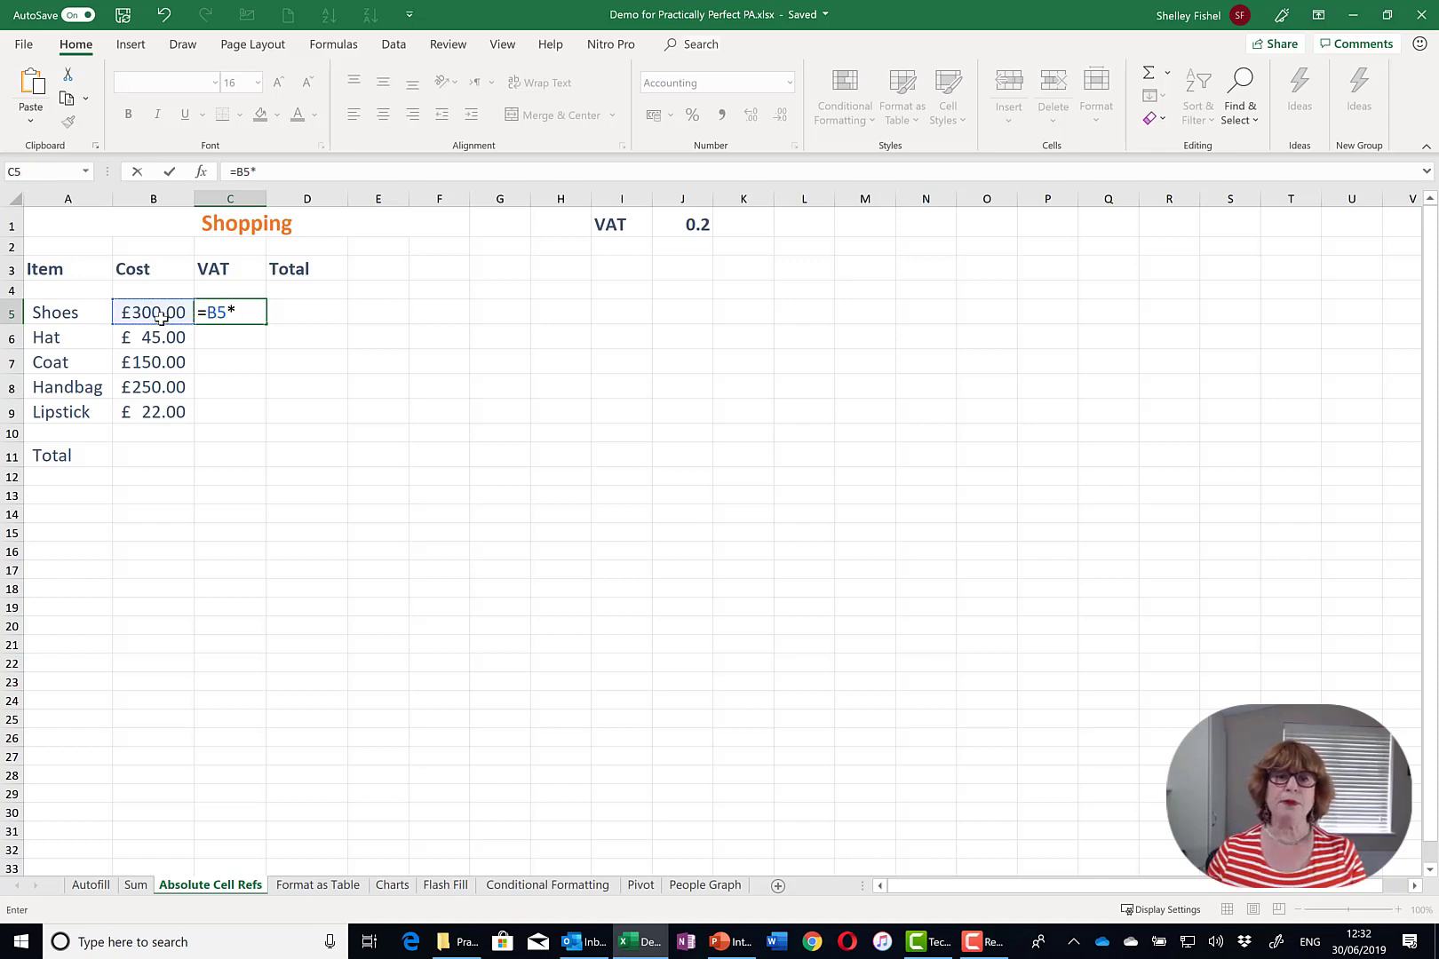
pyautogui.click(686, 230)
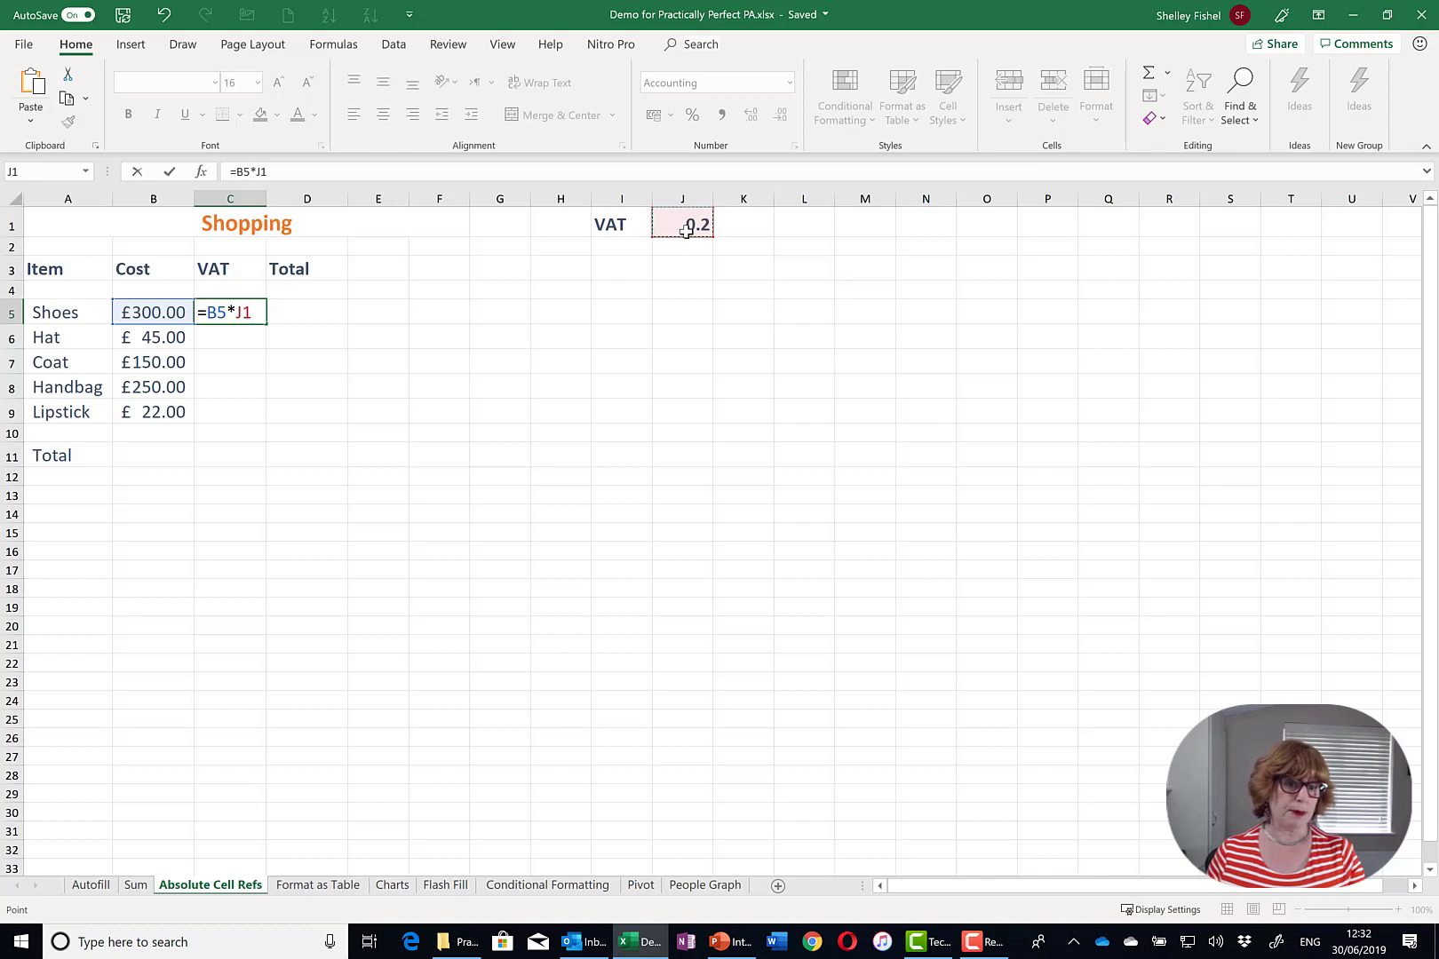
pyautogui.press('Return')
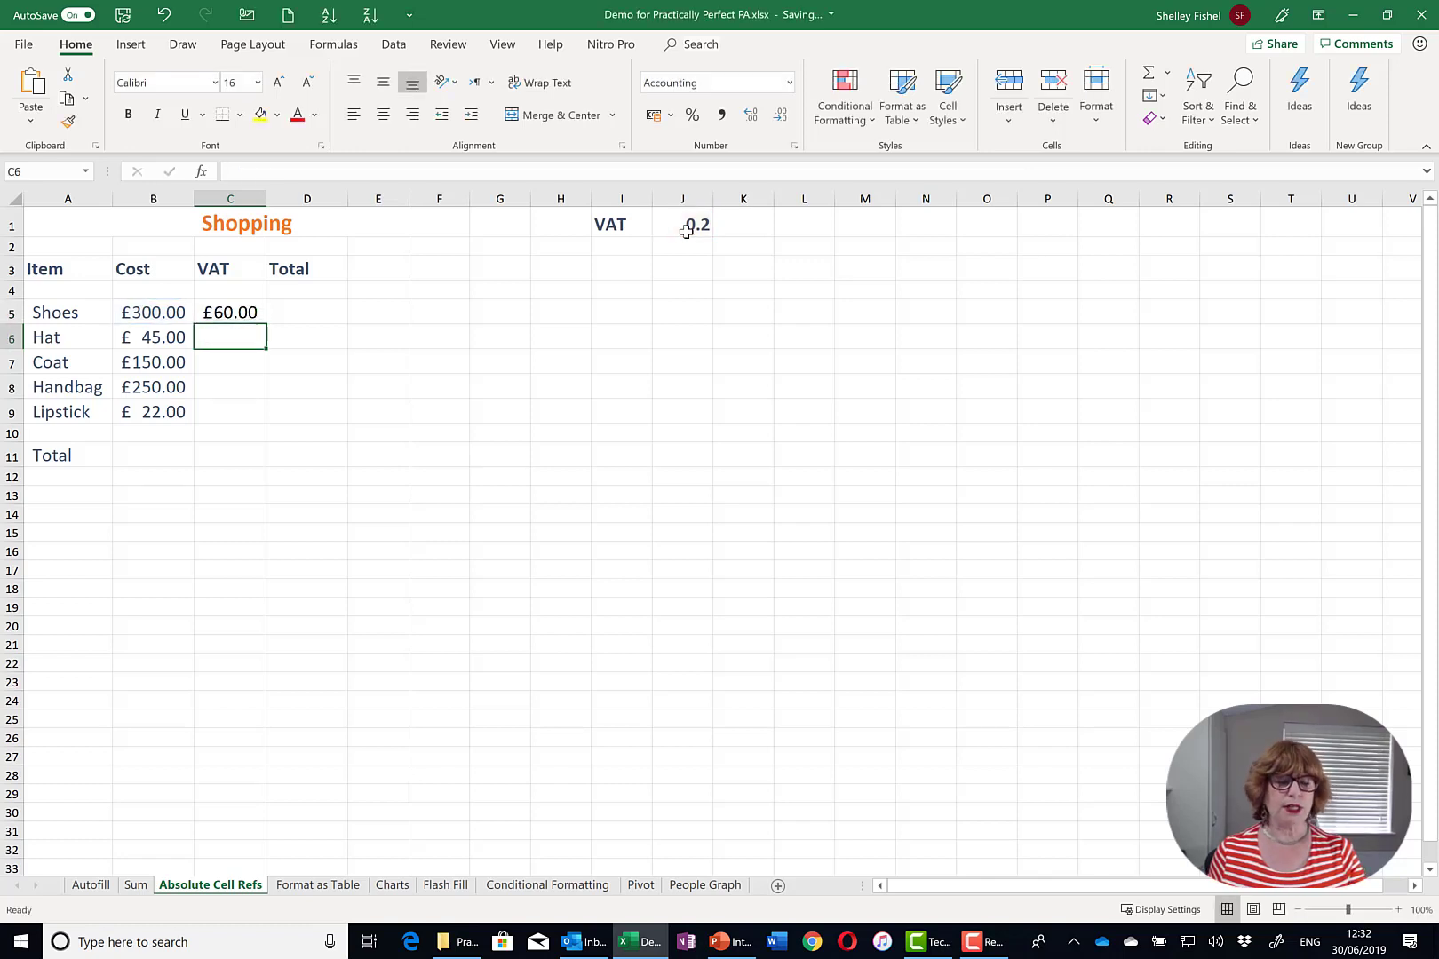
# - Copy the C5 VAT formula down to C9 and check the Hat result
pyautogui.click(234, 312)
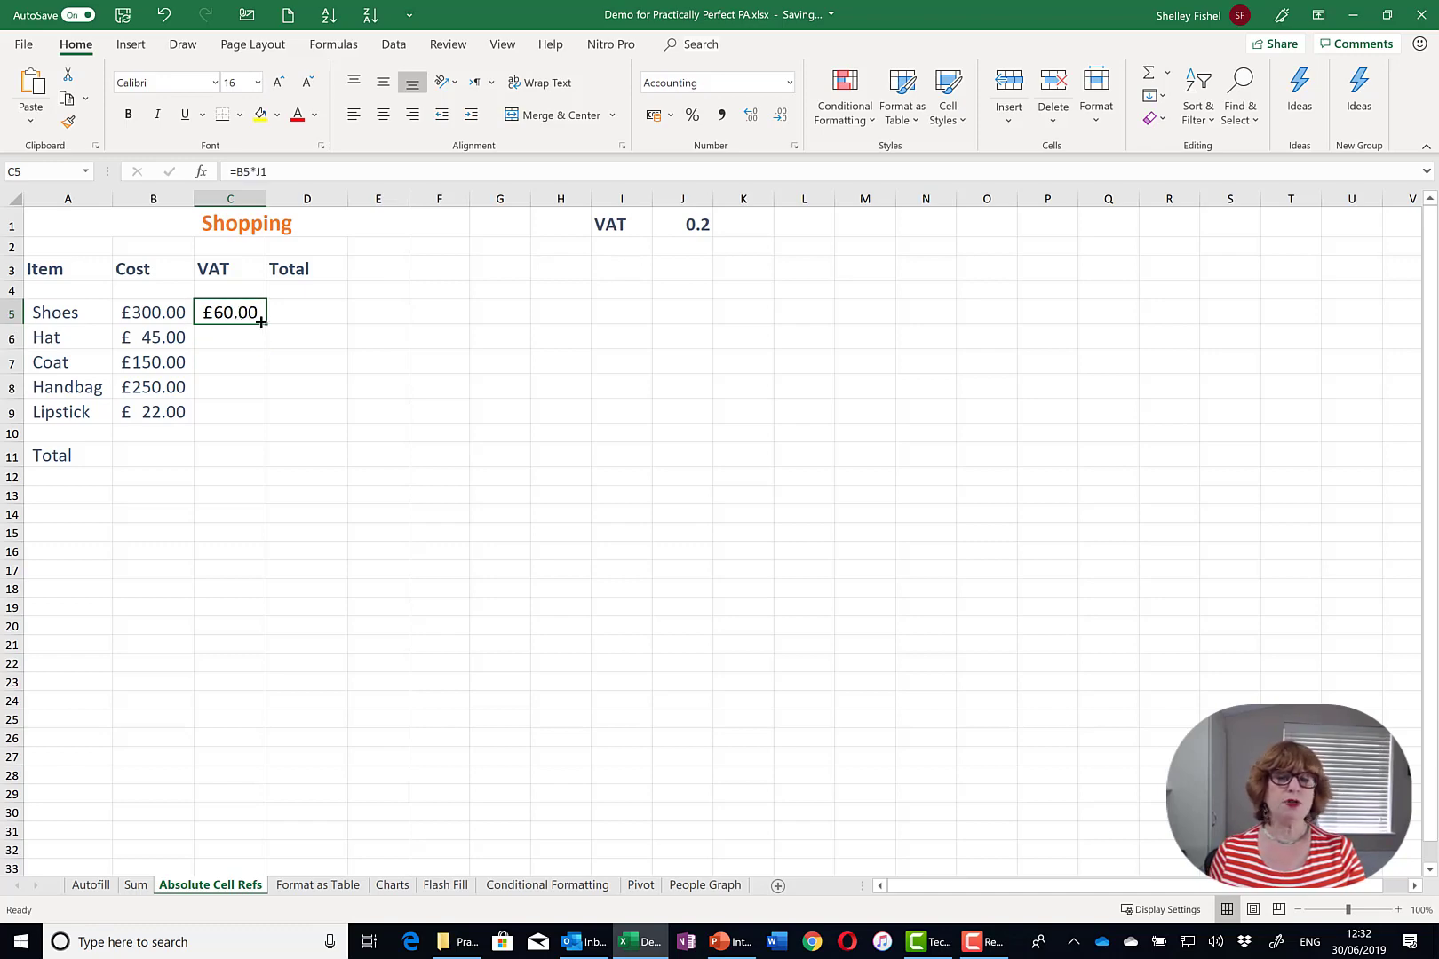
pyautogui.moveTo(262, 334); pyautogui.dragTo(261, 424)
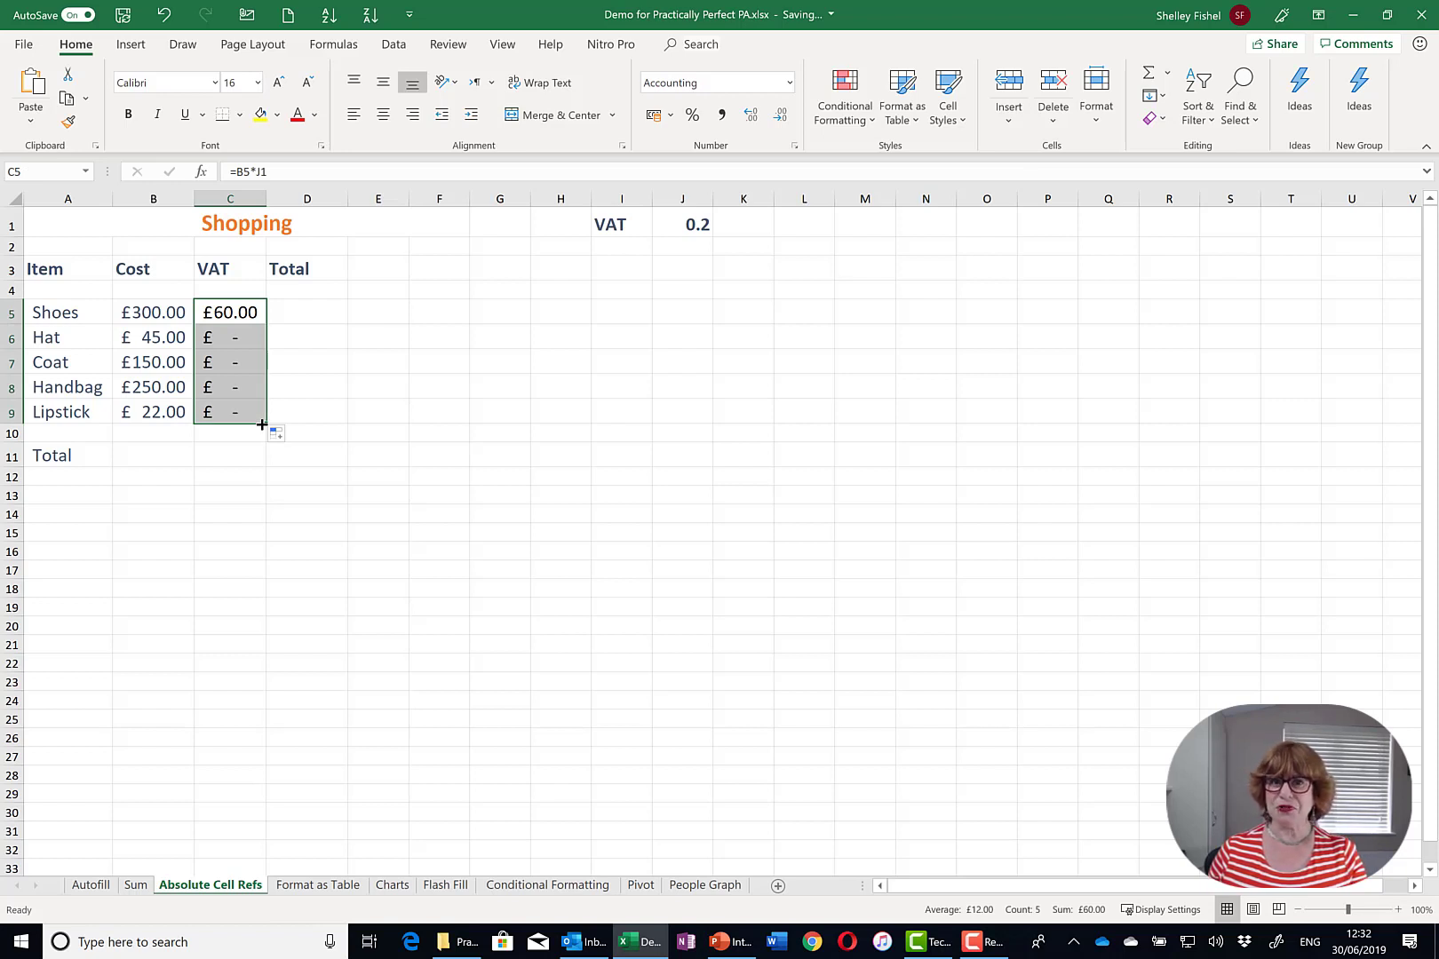
pyautogui.click(236, 338)
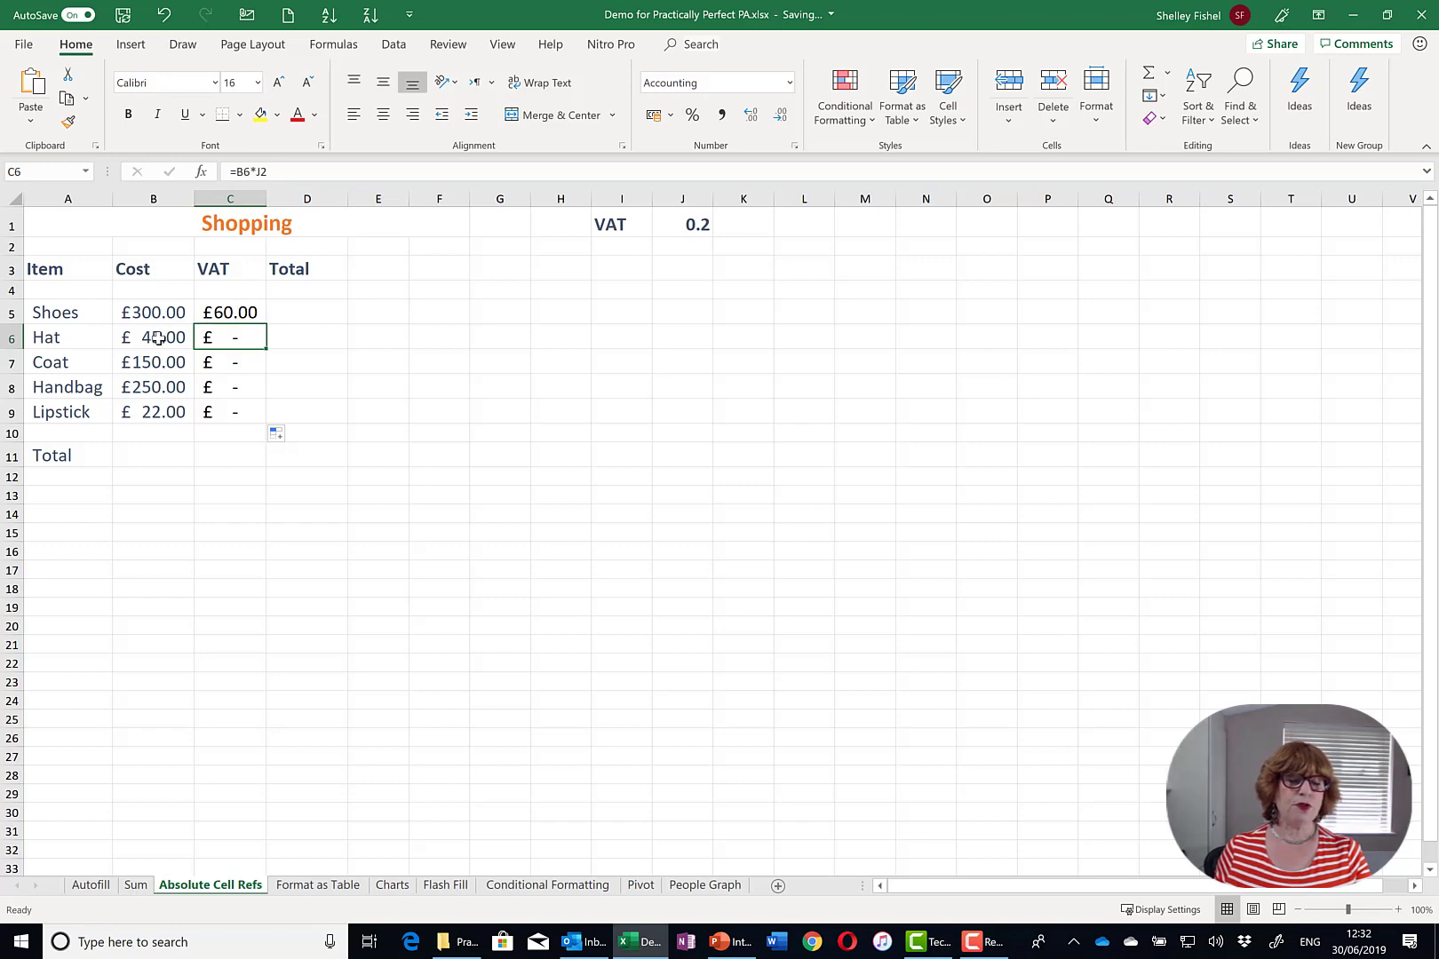
# - Inspect the copied Hat and Coat VAT formulas, then clear C5:C9
pyautogui.doubleClick(229, 335)
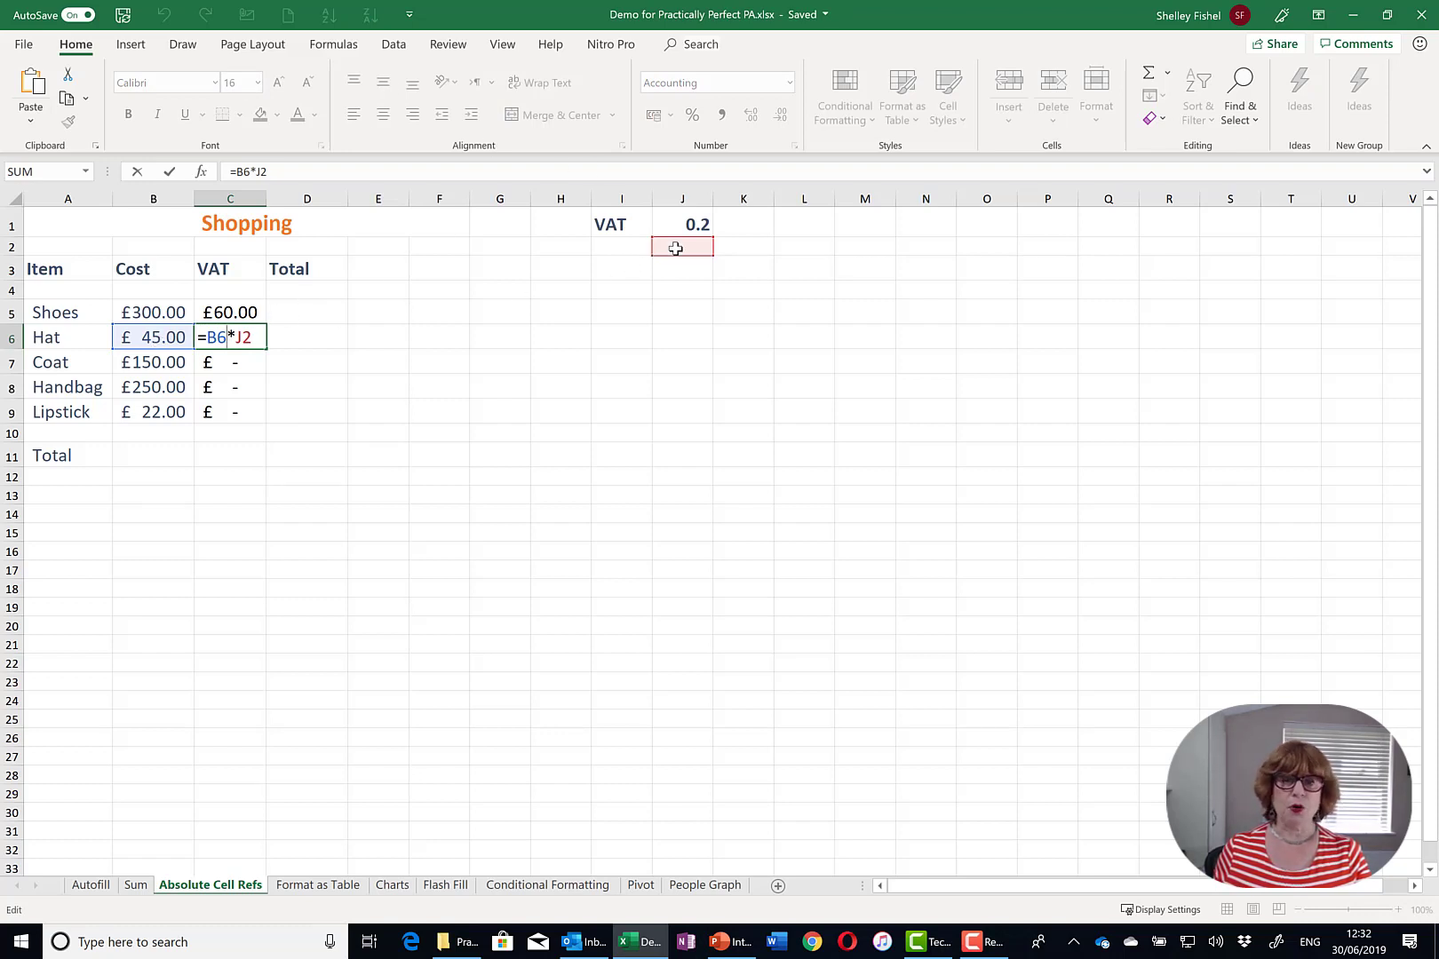
pyautogui.press('Return')
pyautogui.doubleClick(244, 361)
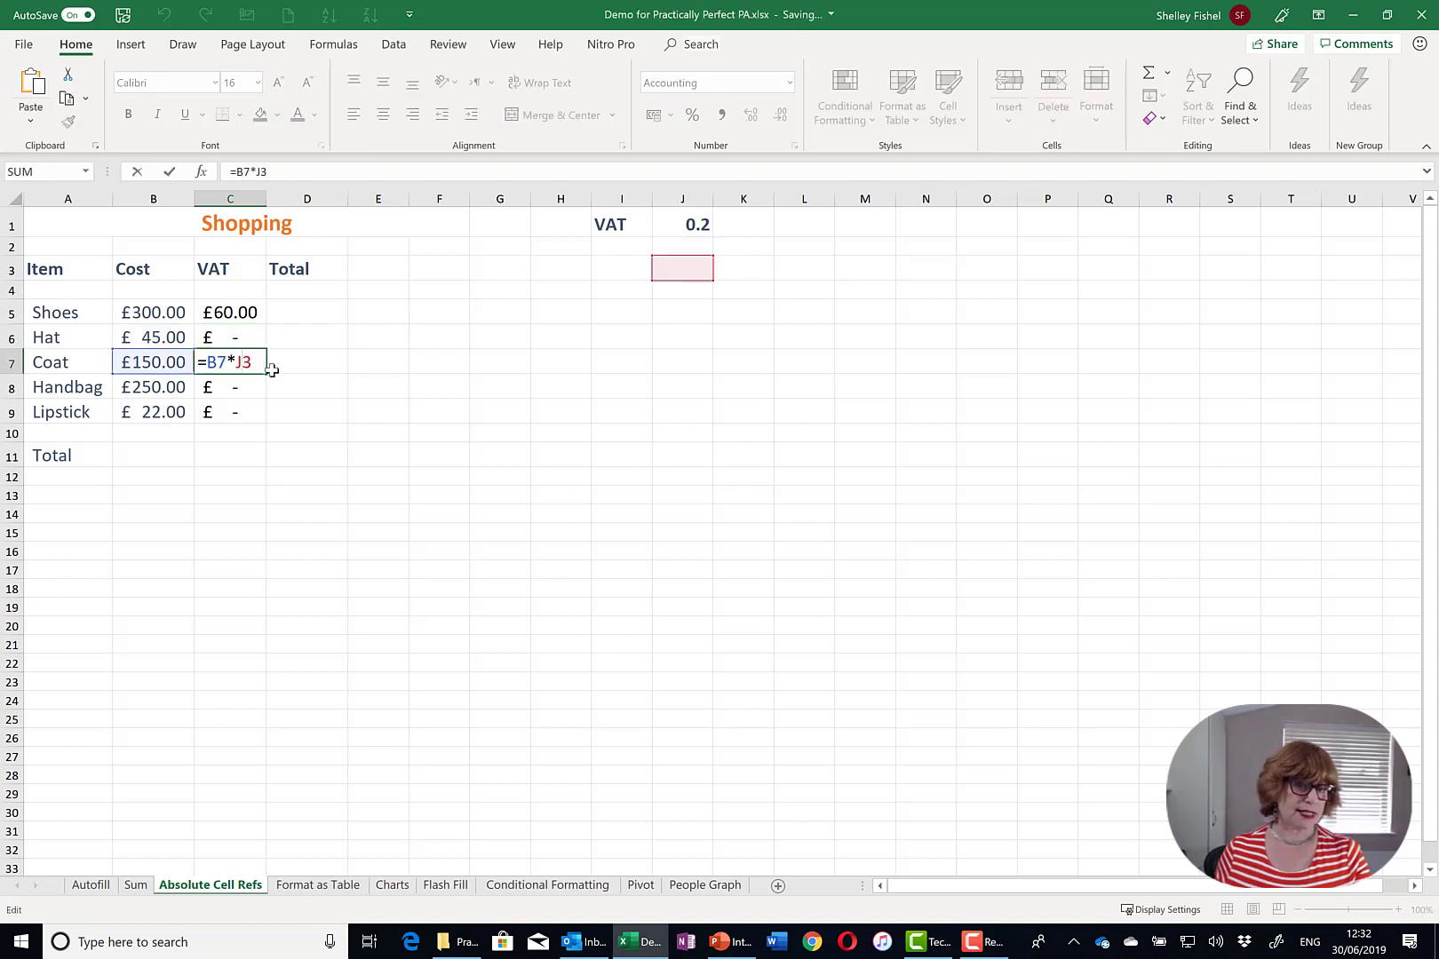
pyautogui.click(234, 334)
pyautogui.click(238, 323)
pyautogui.moveTo(238, 326); pyautogui.dragTo(241, 411)
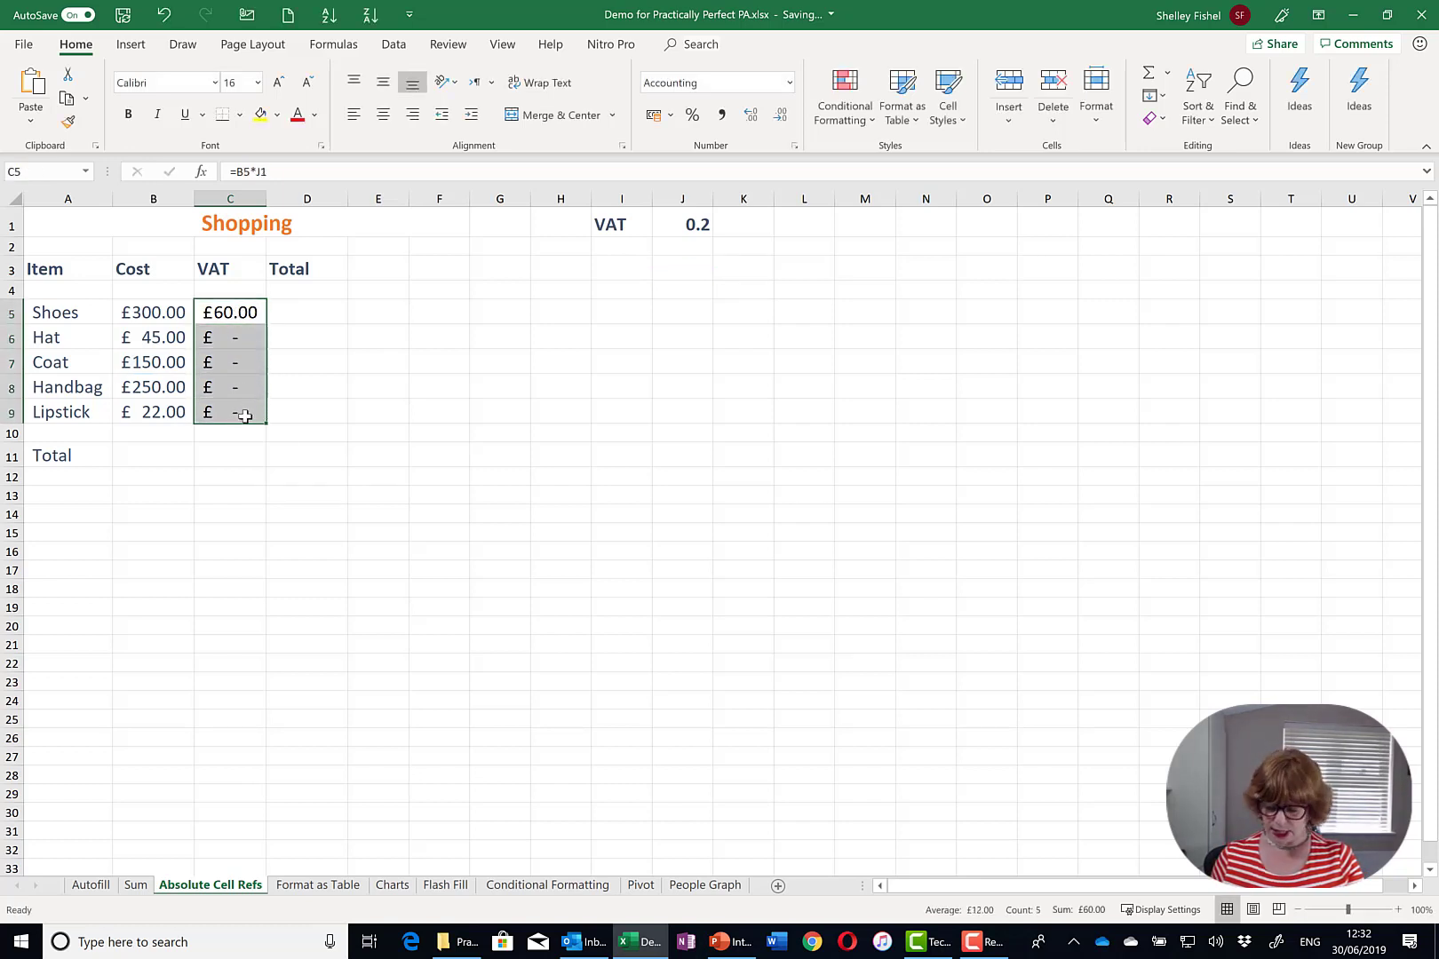
pyautogui.press('Delete')
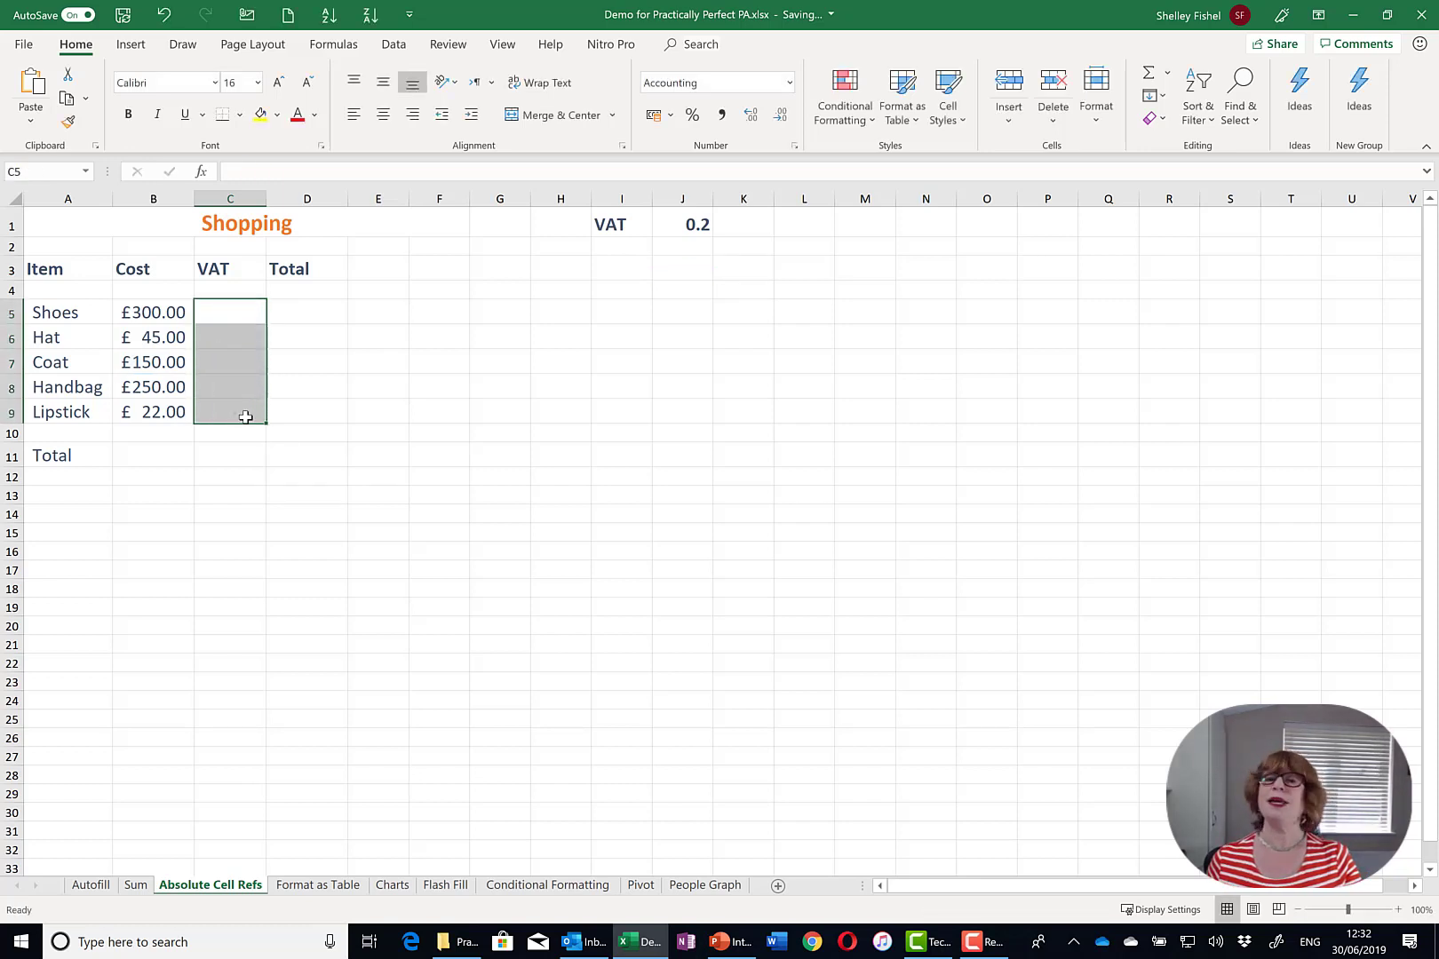
# - Re-enter C5 as =B5*$J$1 with an absolute J1 and copy it down to C9
pyautogui.click(237, 312)
pyautogui.write('=')
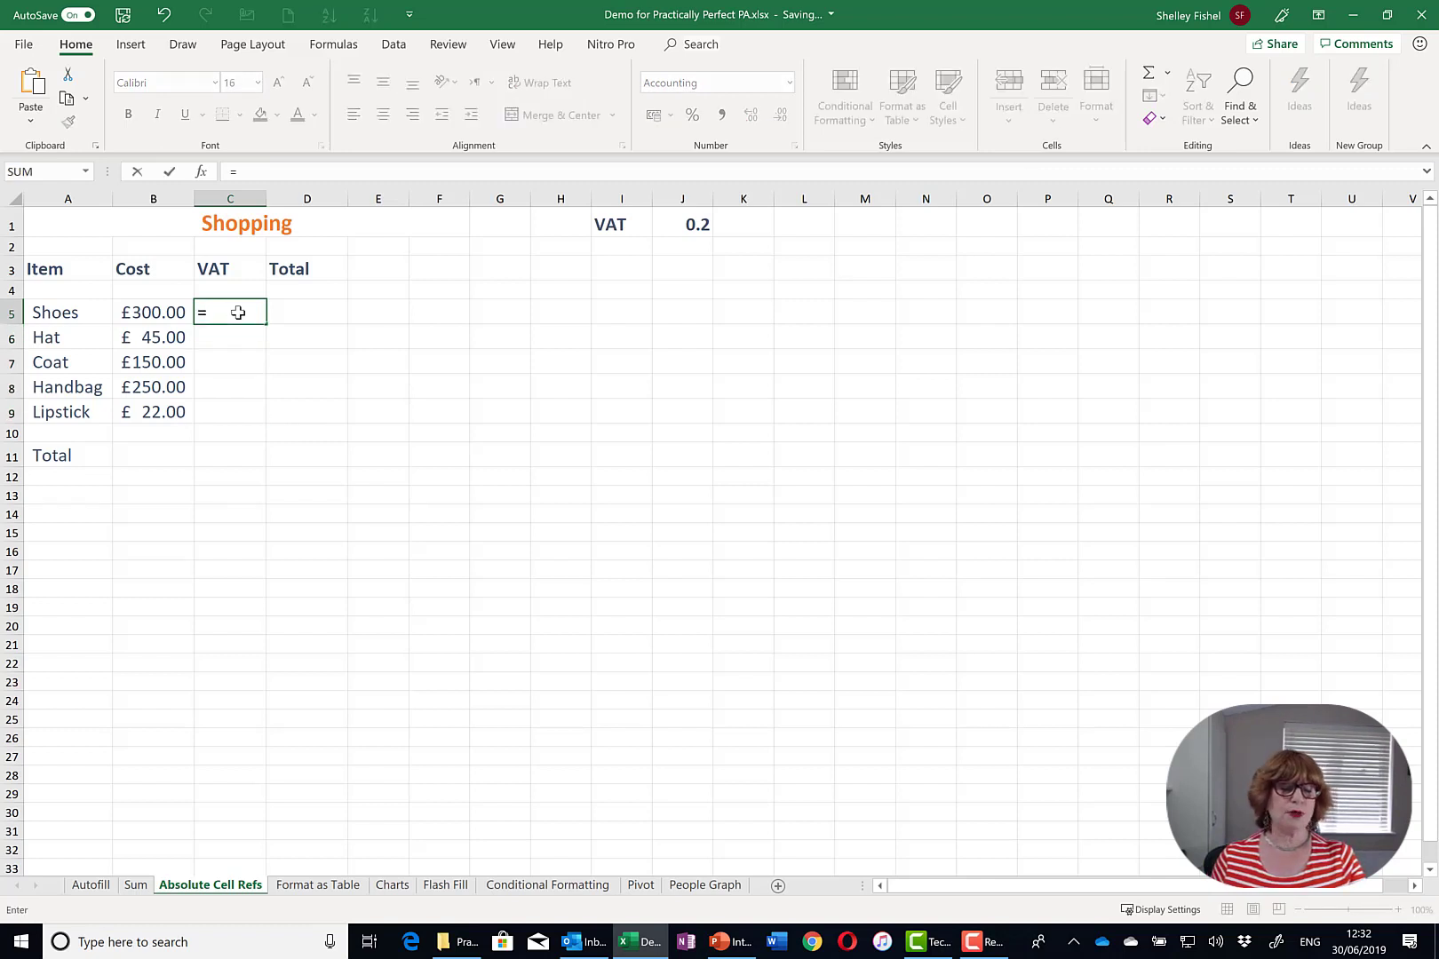
pyautogui.click(171, 311)
pyautogui.write('*')
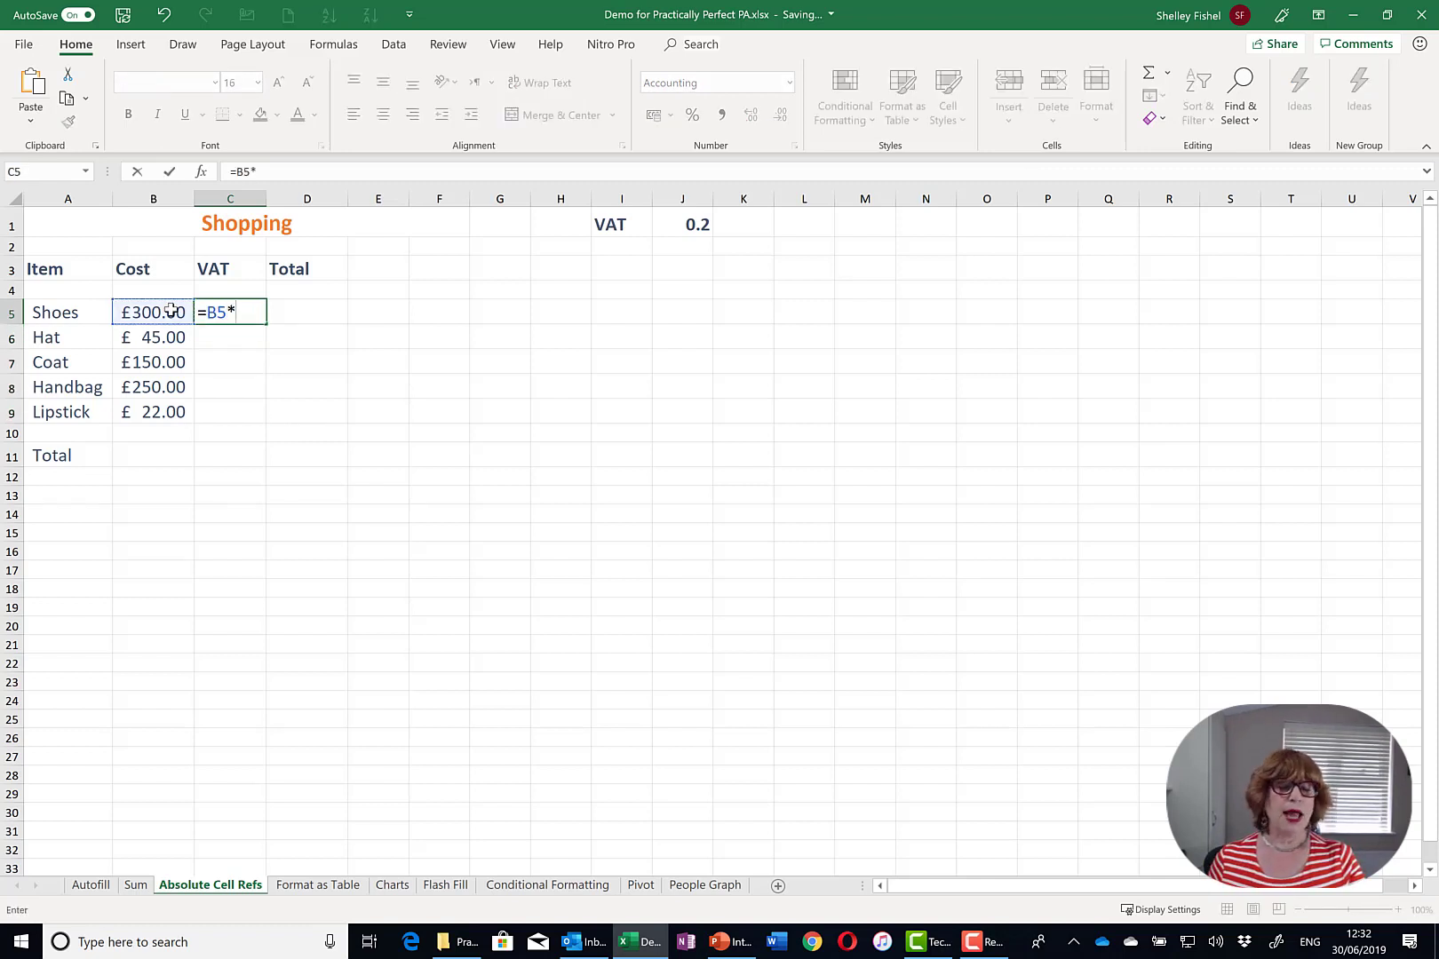
pyautogui.click(696, 224)
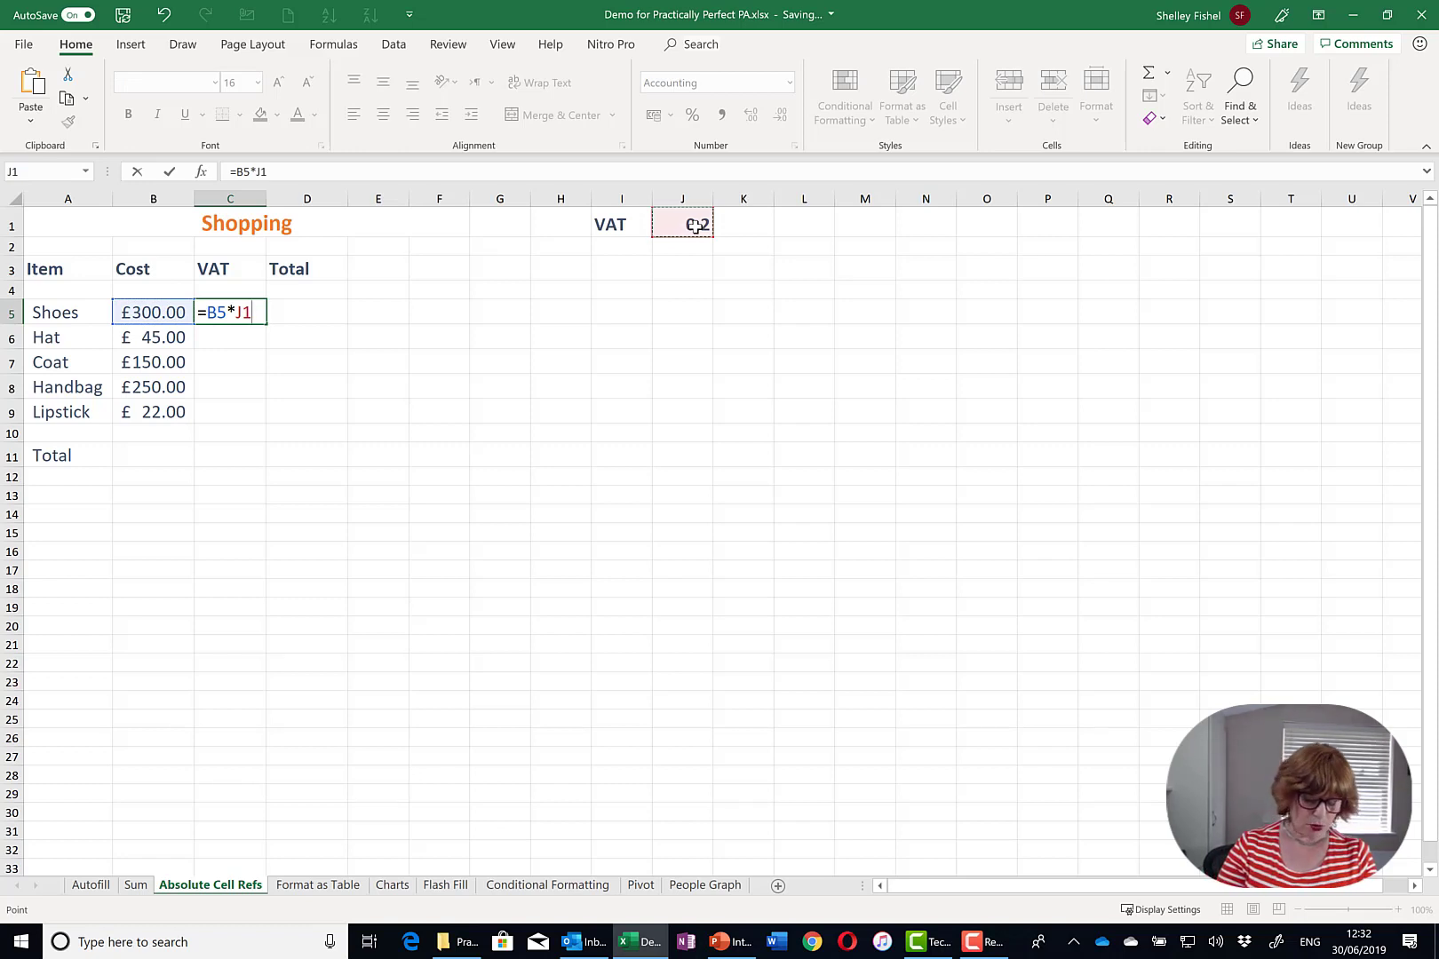
pyautogui.press('F5')
pyautogui.press('Escape')
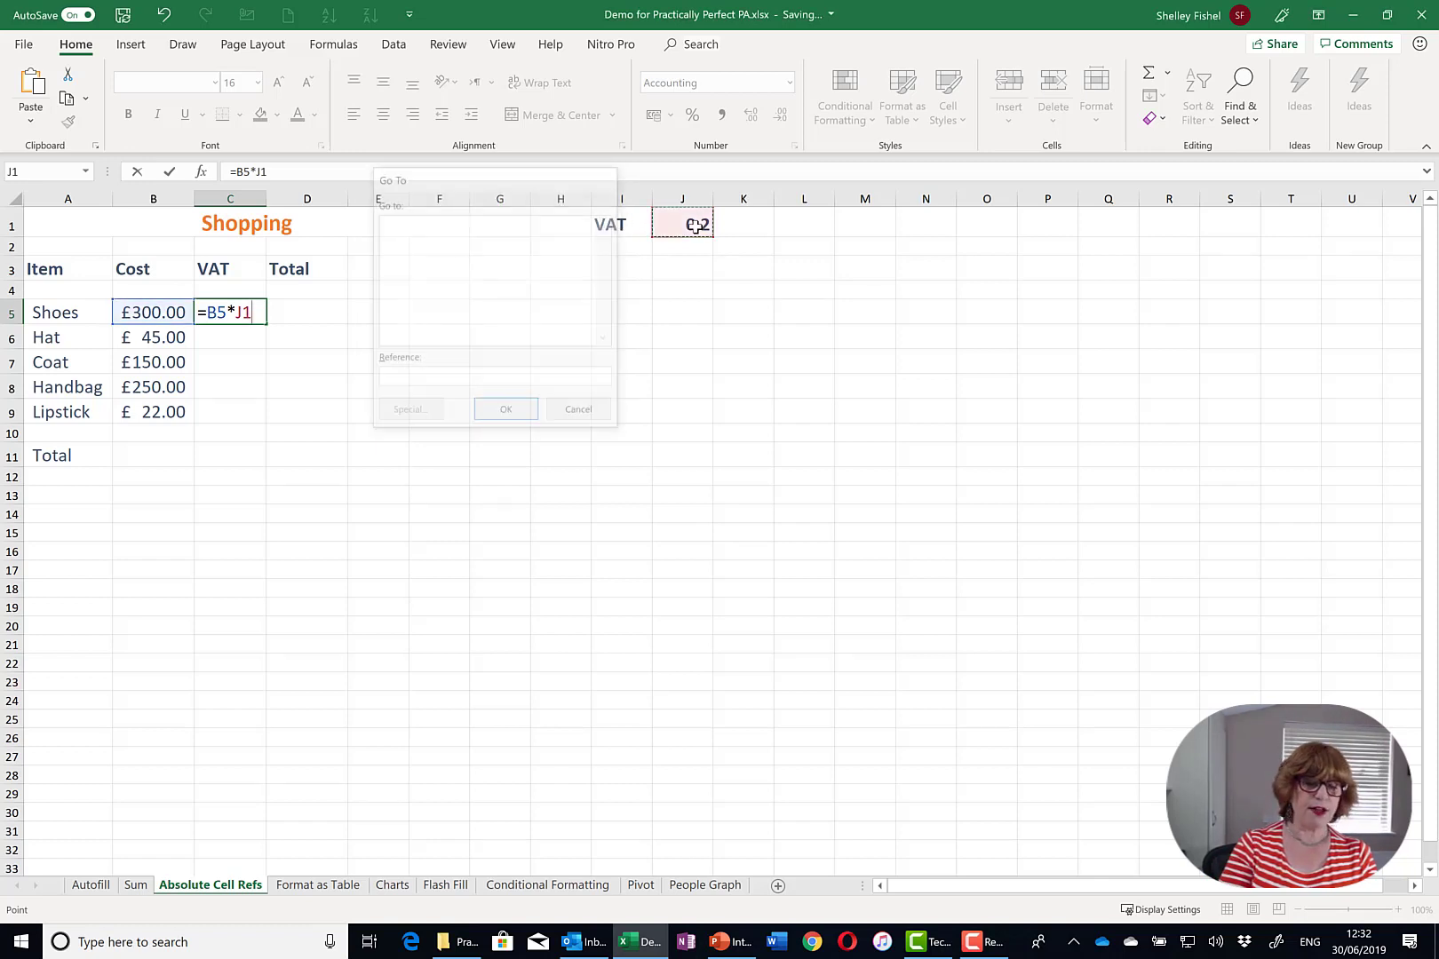
pyautogui.press('F4')
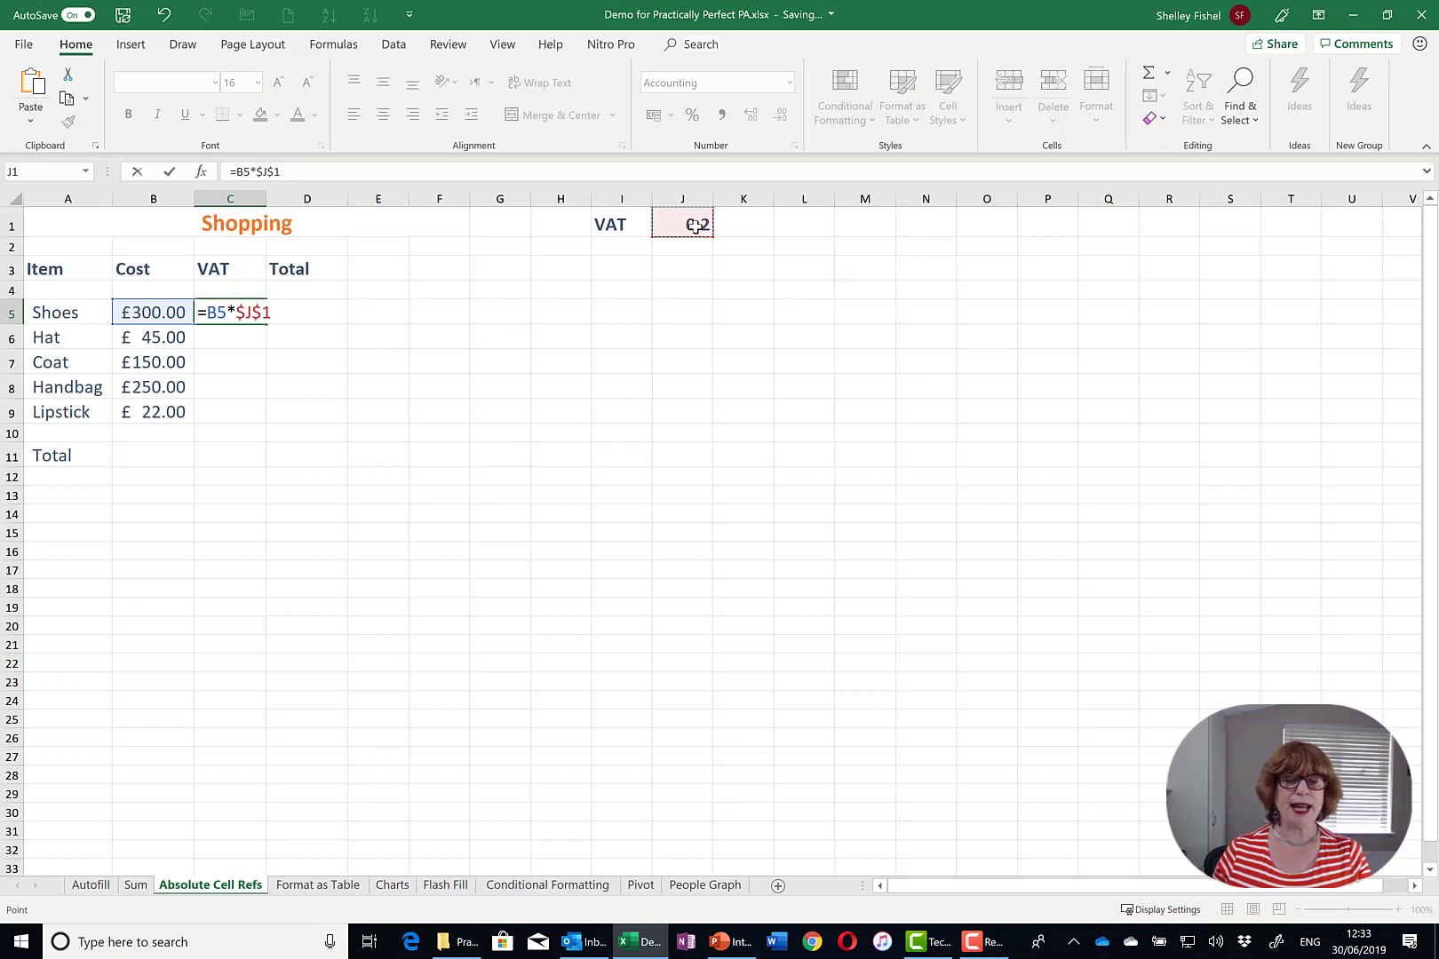
pyautogui.press('Return')
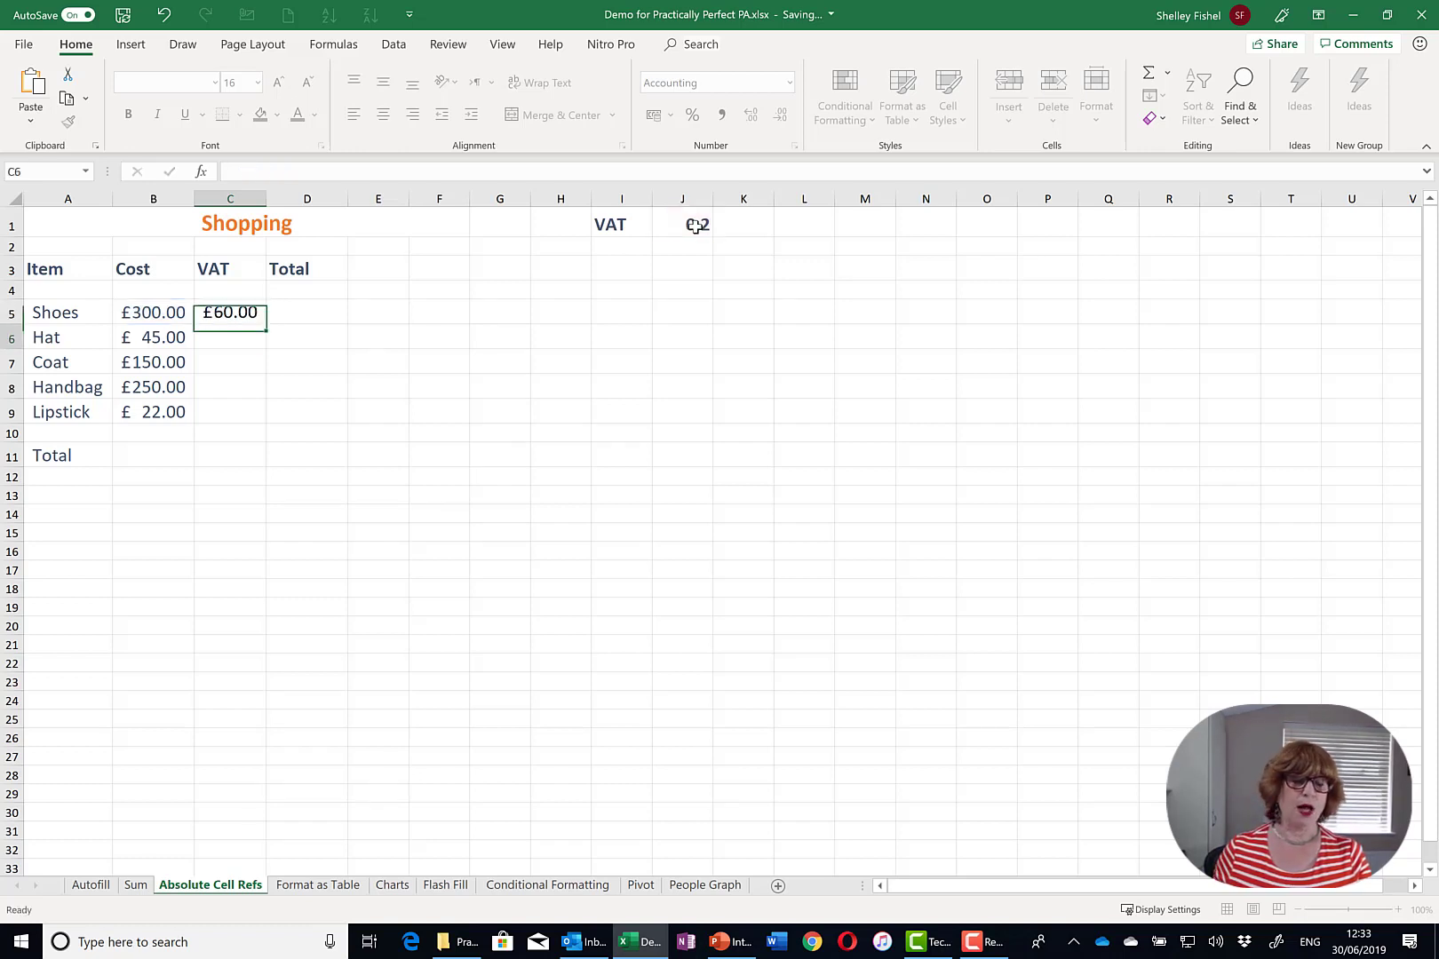
pyautogui.click(223, 313)
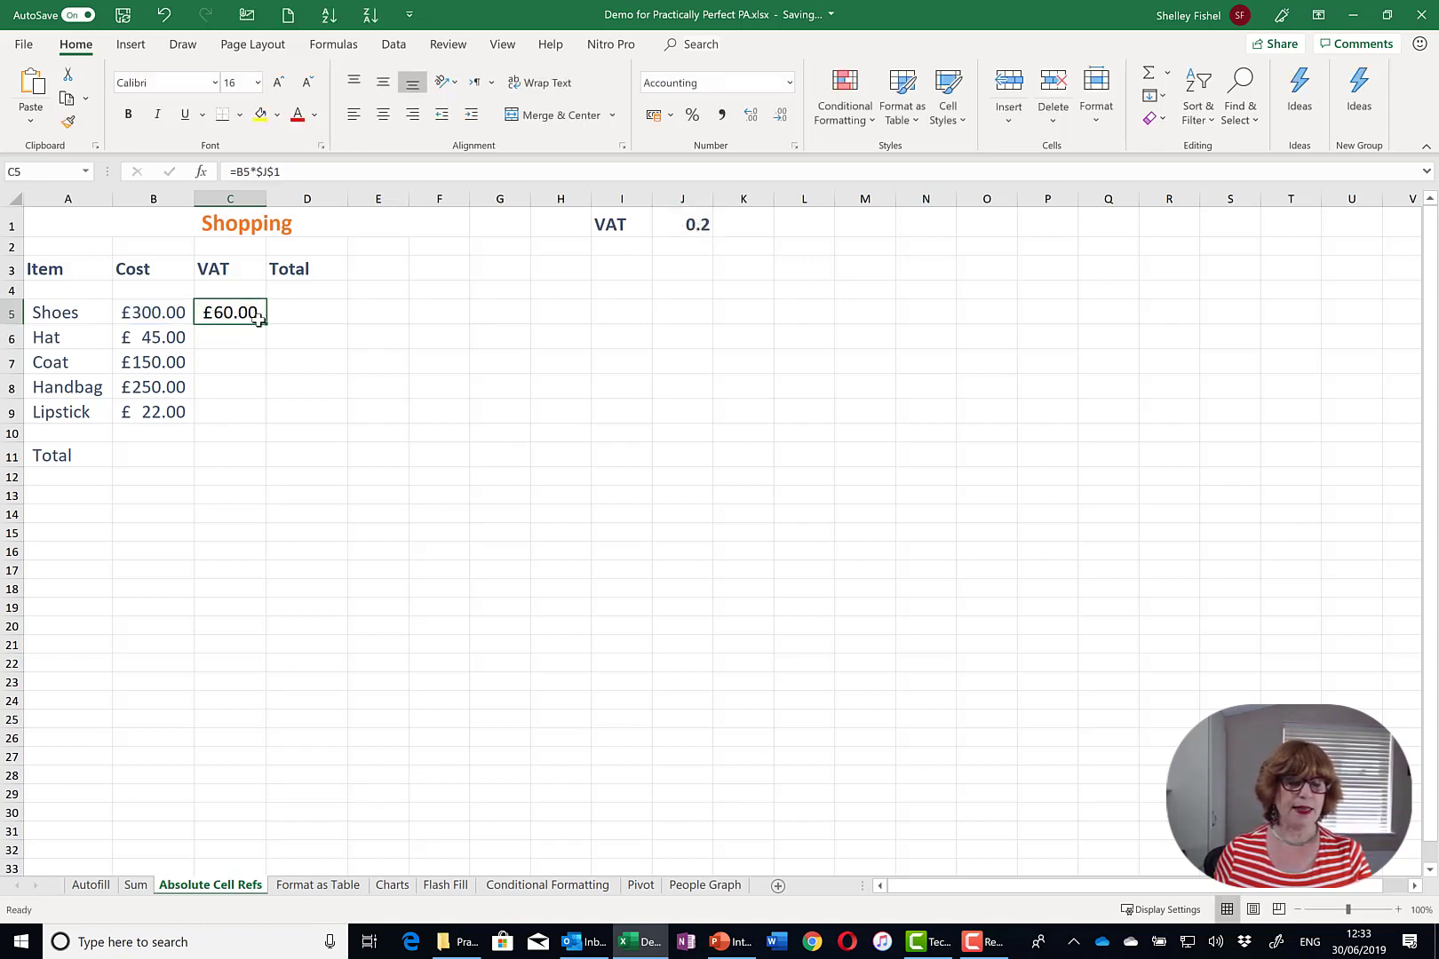
pyautogui.moveTo(264, 325); pyautogui.dragTo(255, 416)
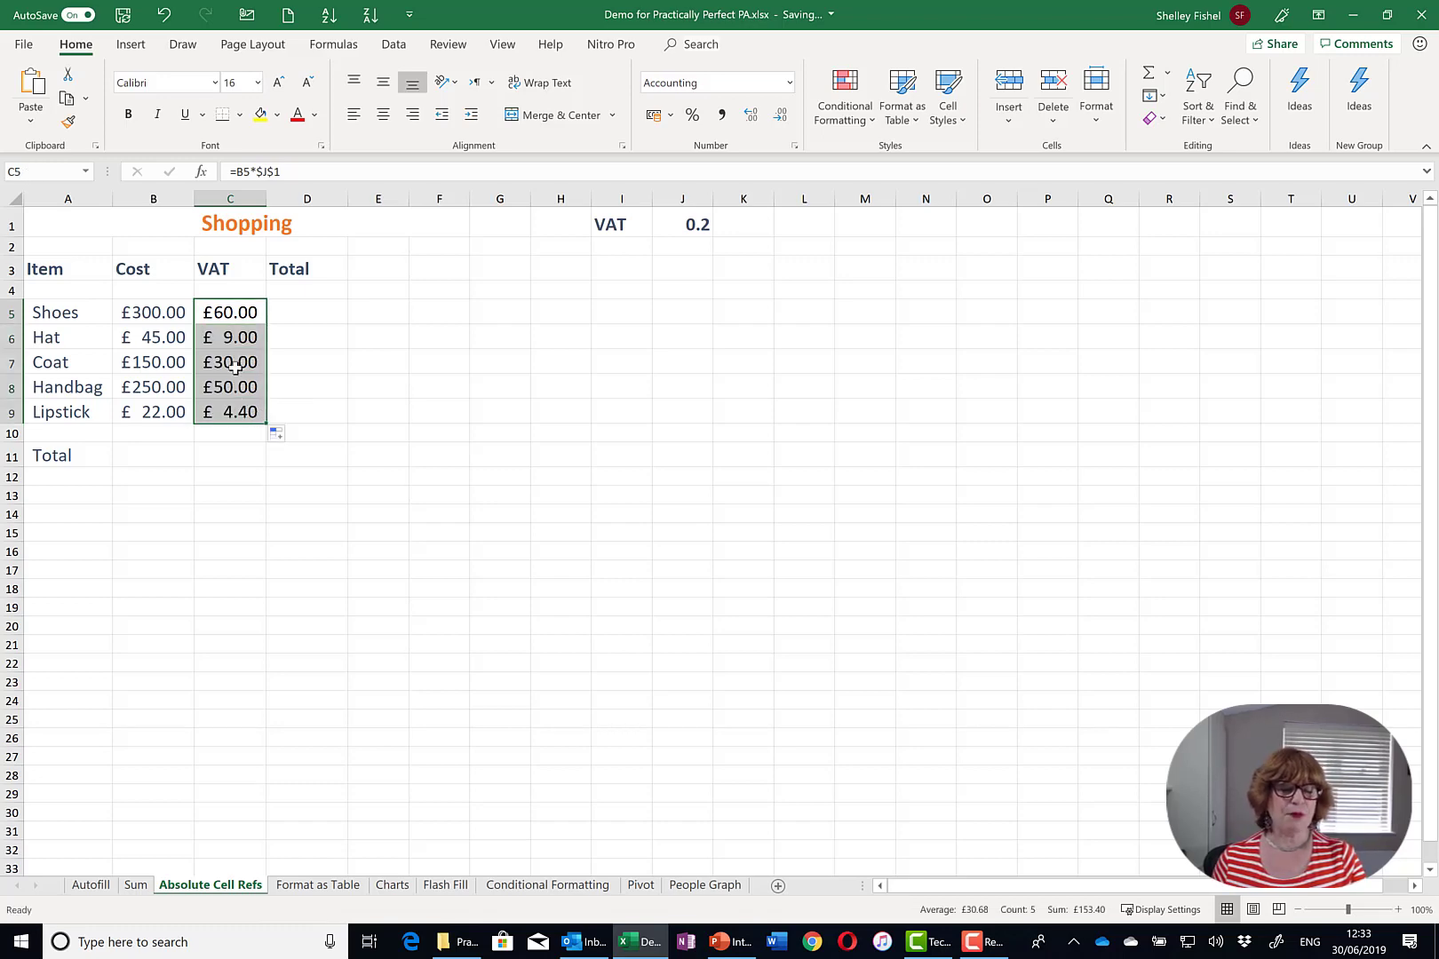
pyautogui.click(234, 365)
pyautogui.doubleClick(234, 365)
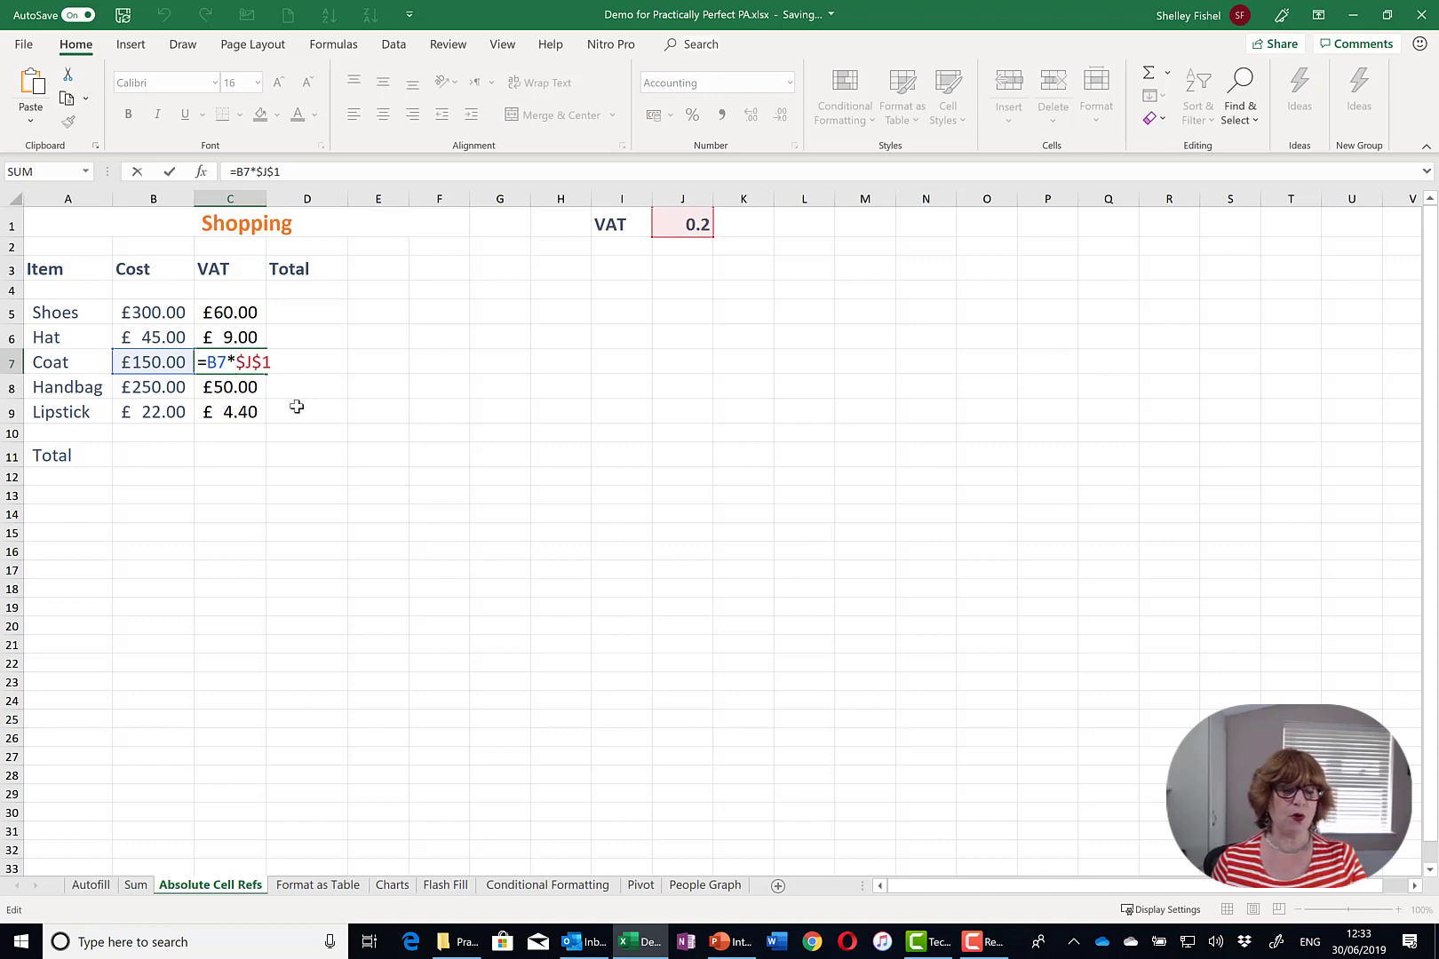
pyautogui.click(238, 411)
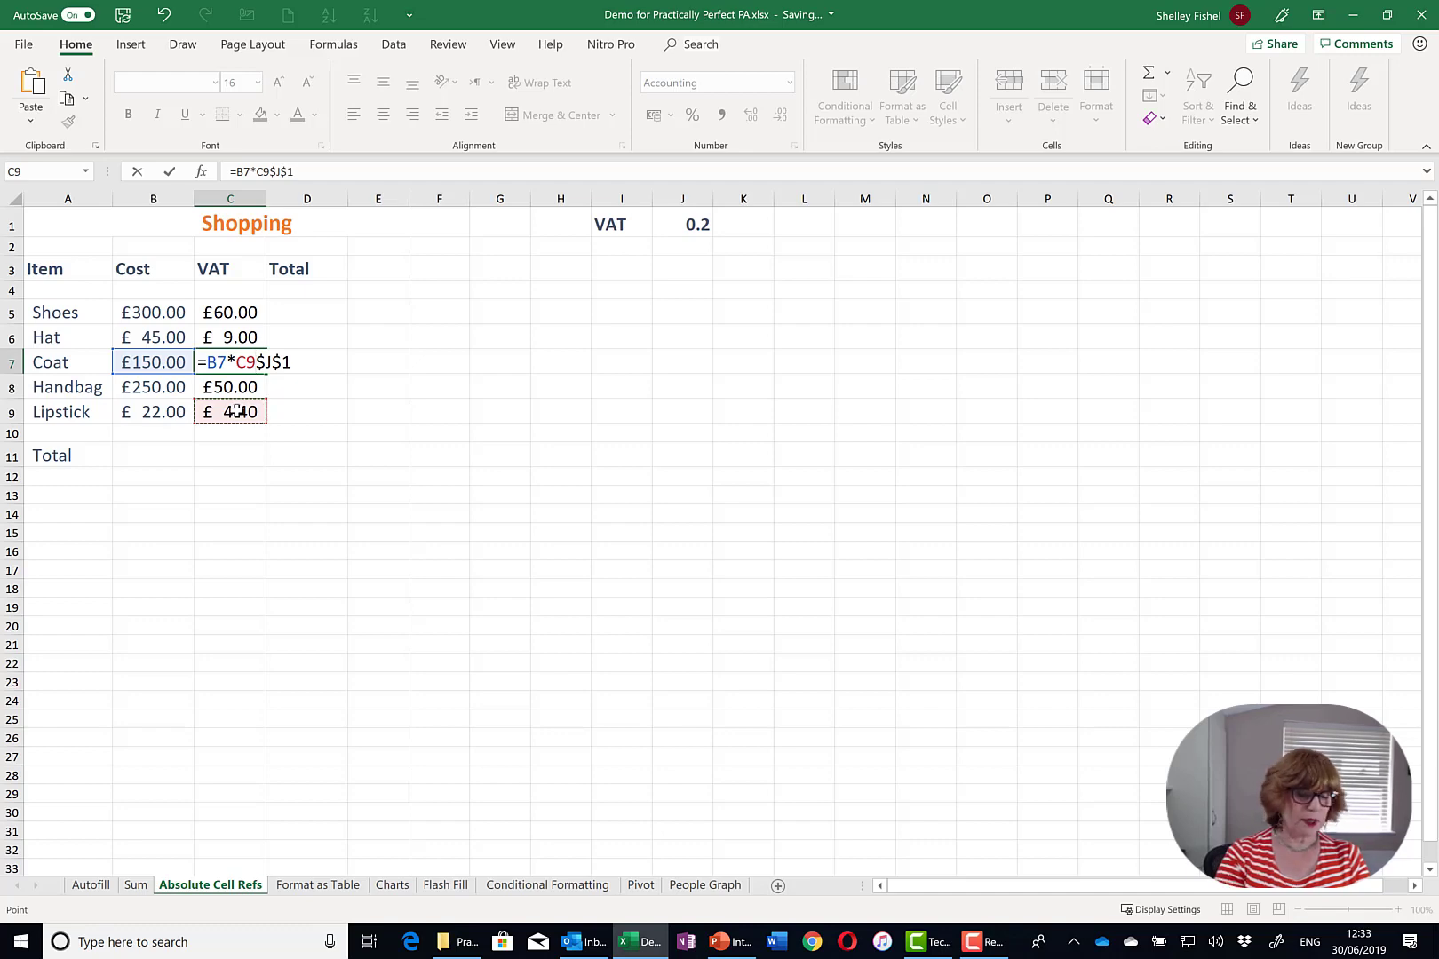
pyautogui.press('Escape')
pyautogui.press('Down')
pyautogui.press('Down')
pyautogui.doubleClick(219, 411)
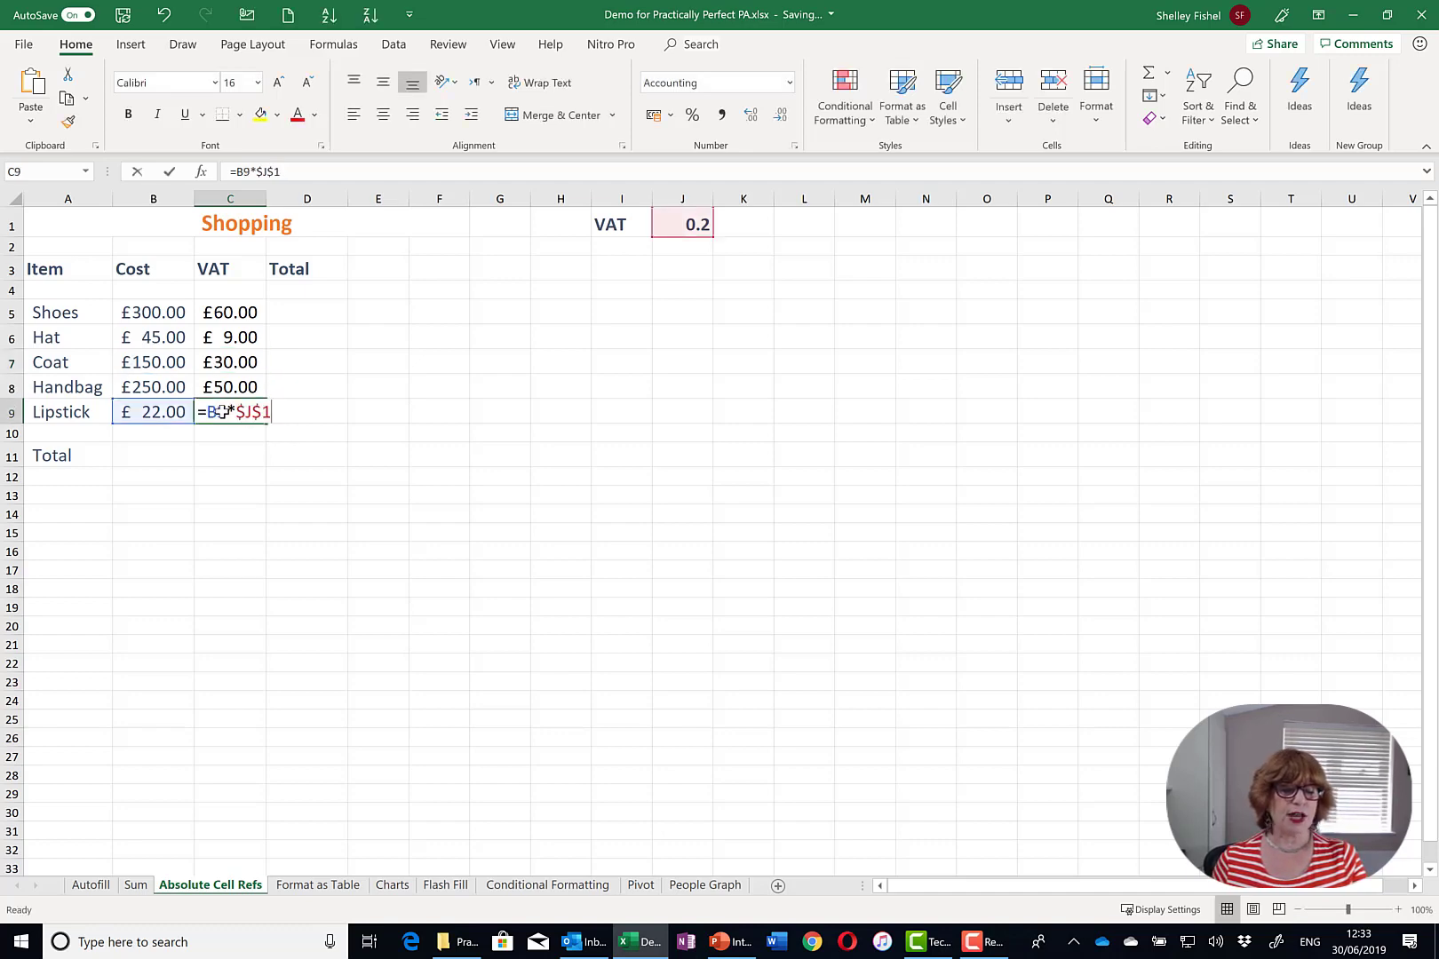
pyautogui.press('Escape')
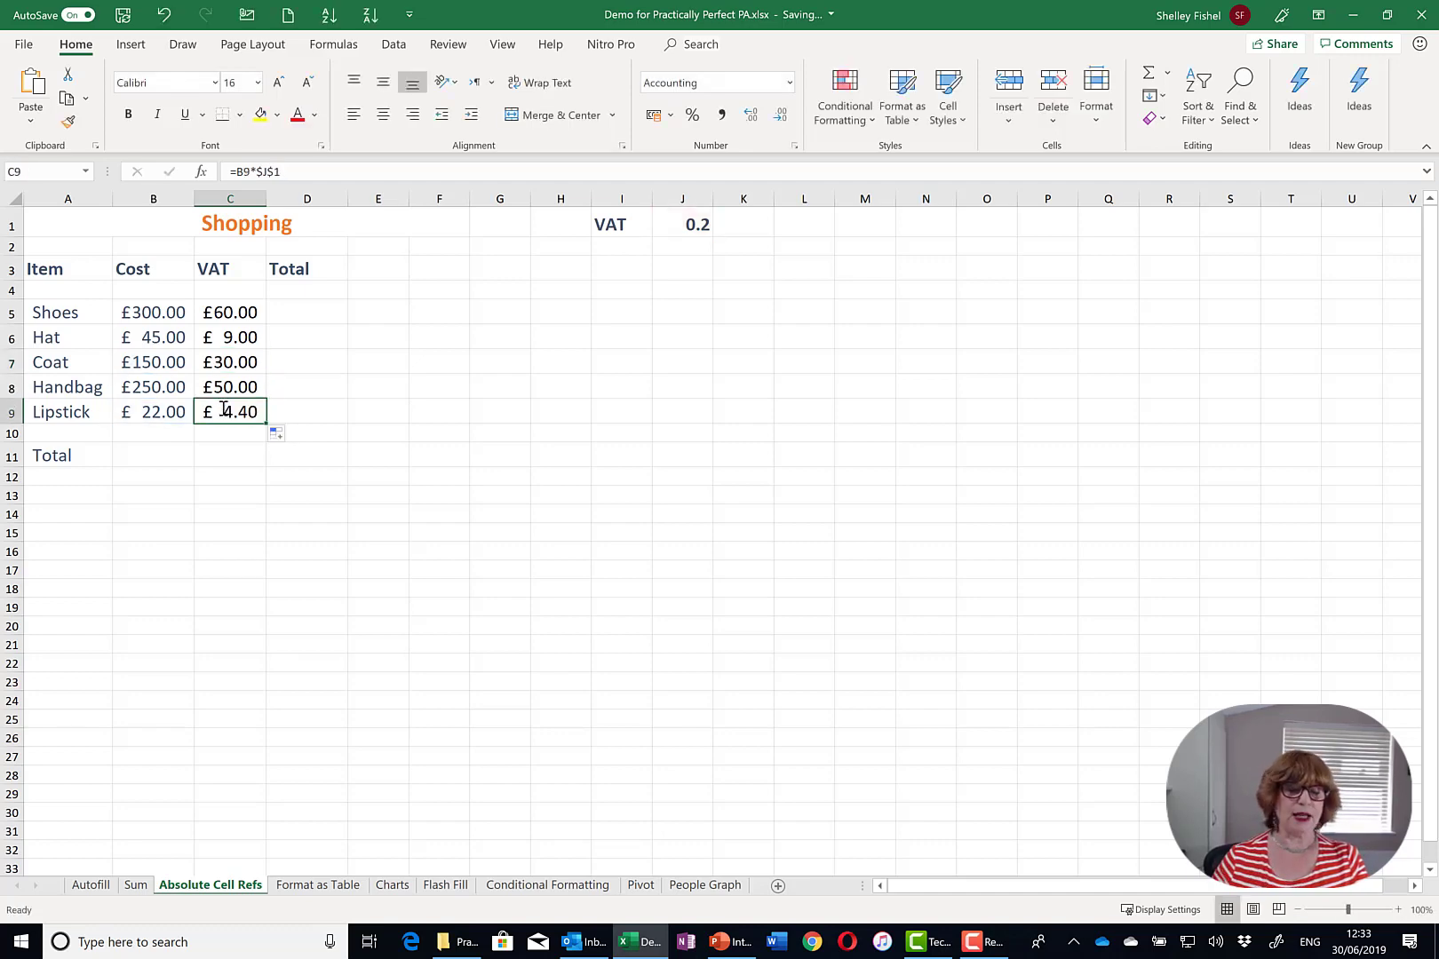
pyautogui.click(232, 459)
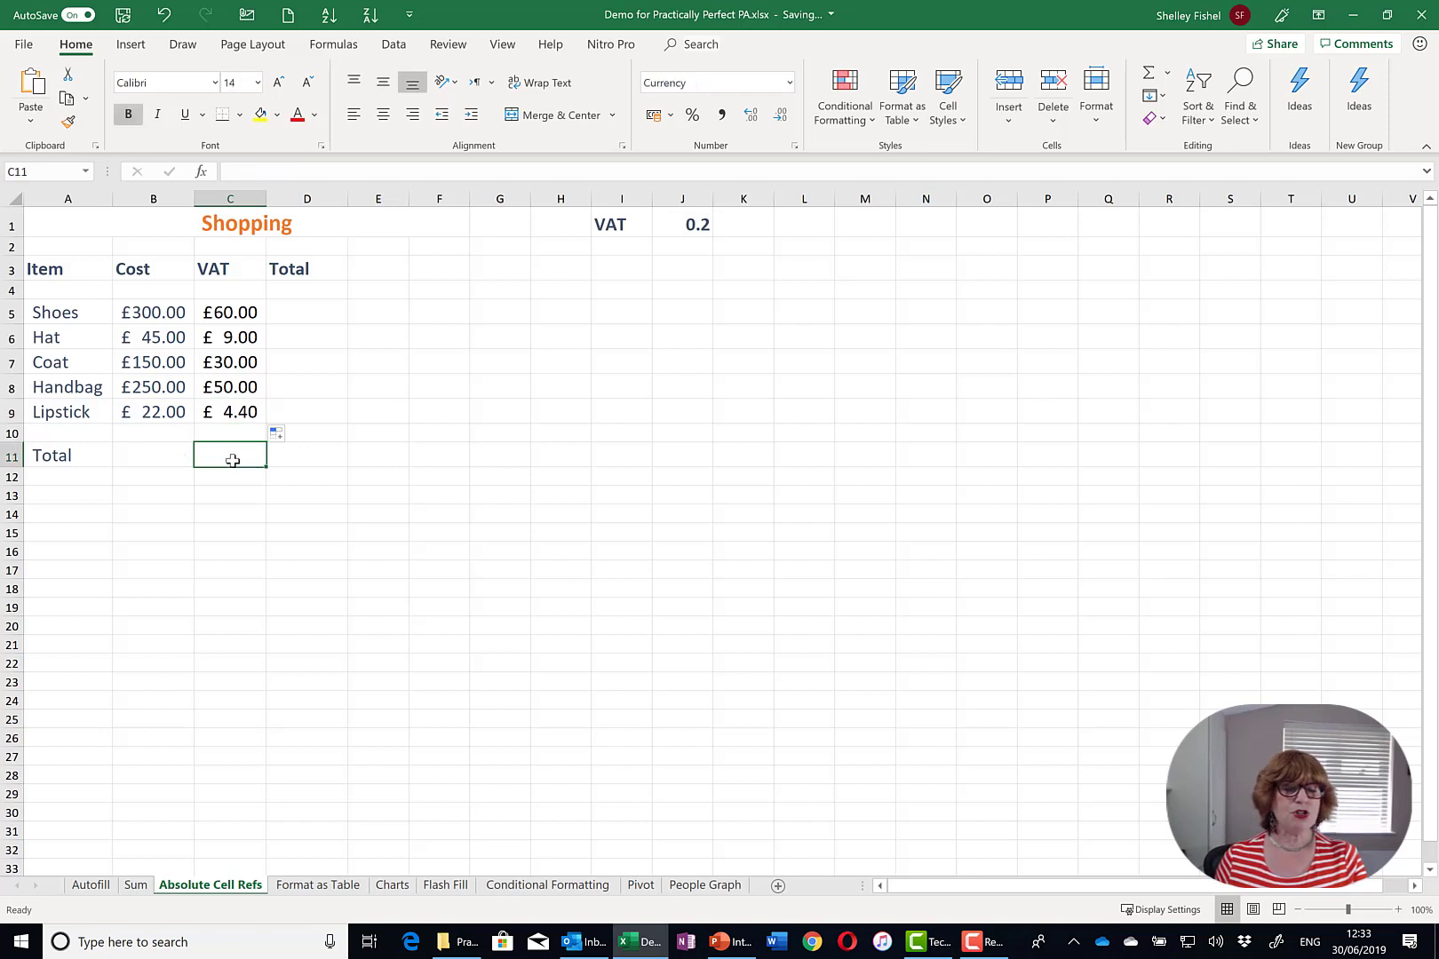
# - AutoSum the VAT total £153.40 in C11, then sum B5:C5 in D5 and fill to D9
pyautogui.click(1149, 74)
pyautogui.press('Return')
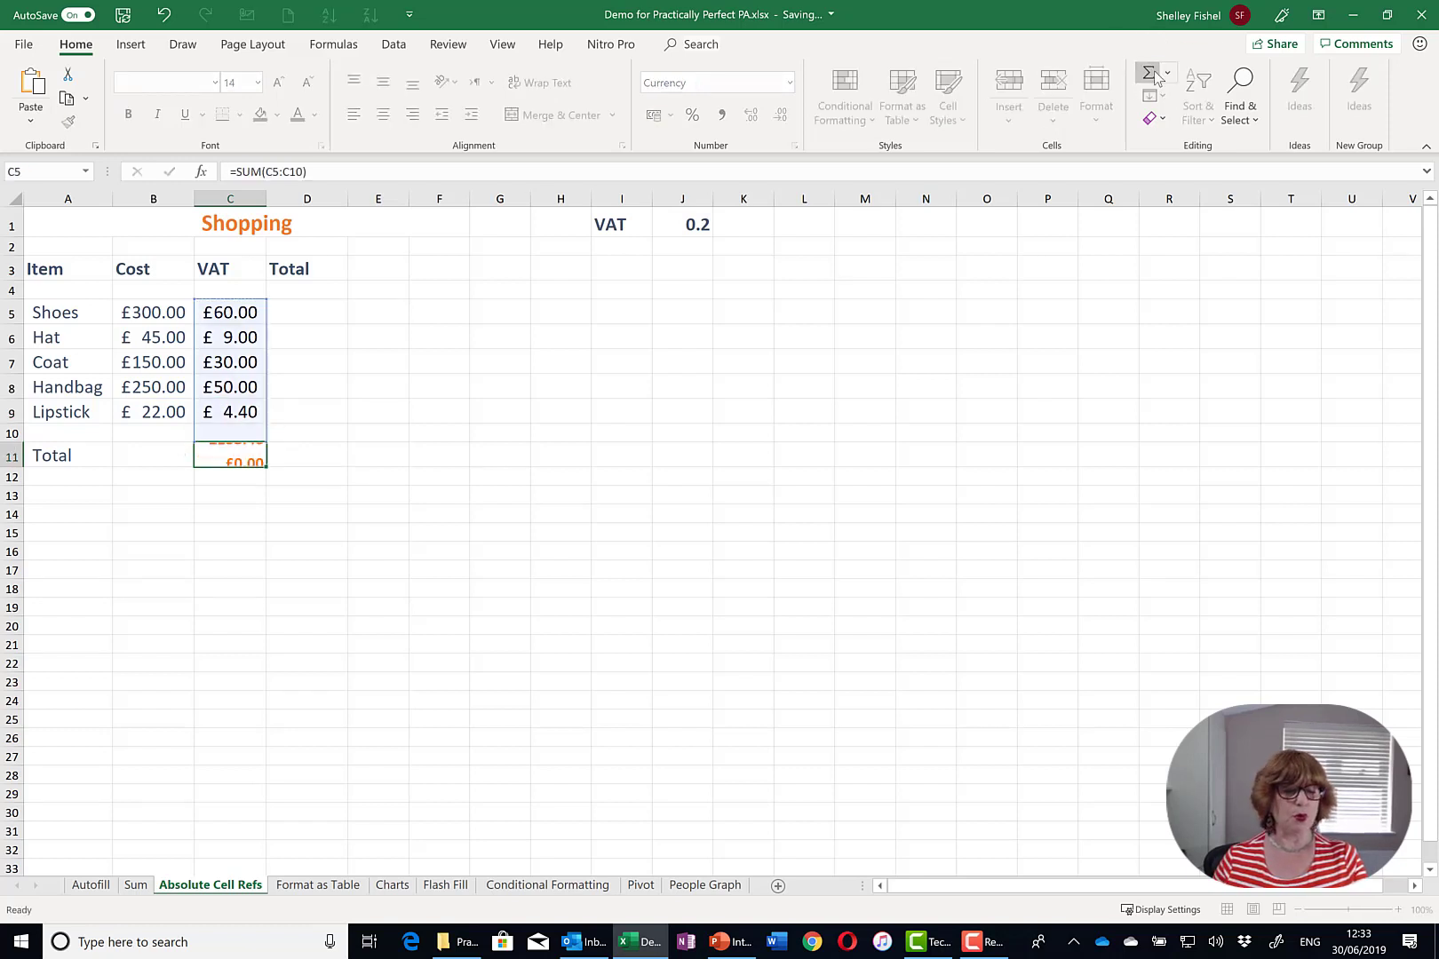
pyautogui.click(299, 312)
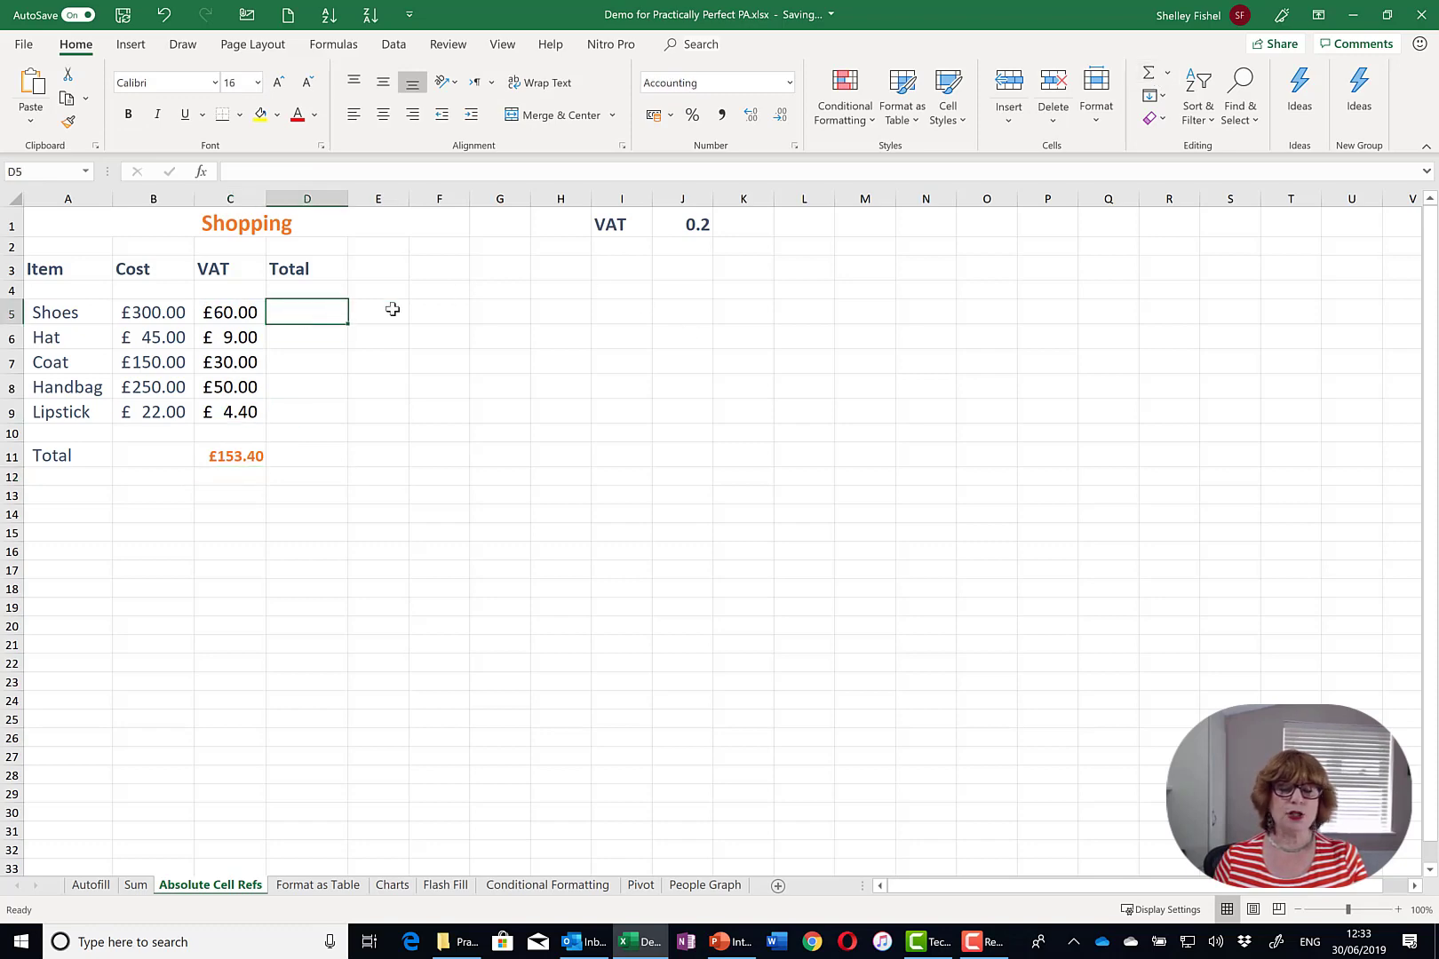
pyautogui.click(1157, 77)
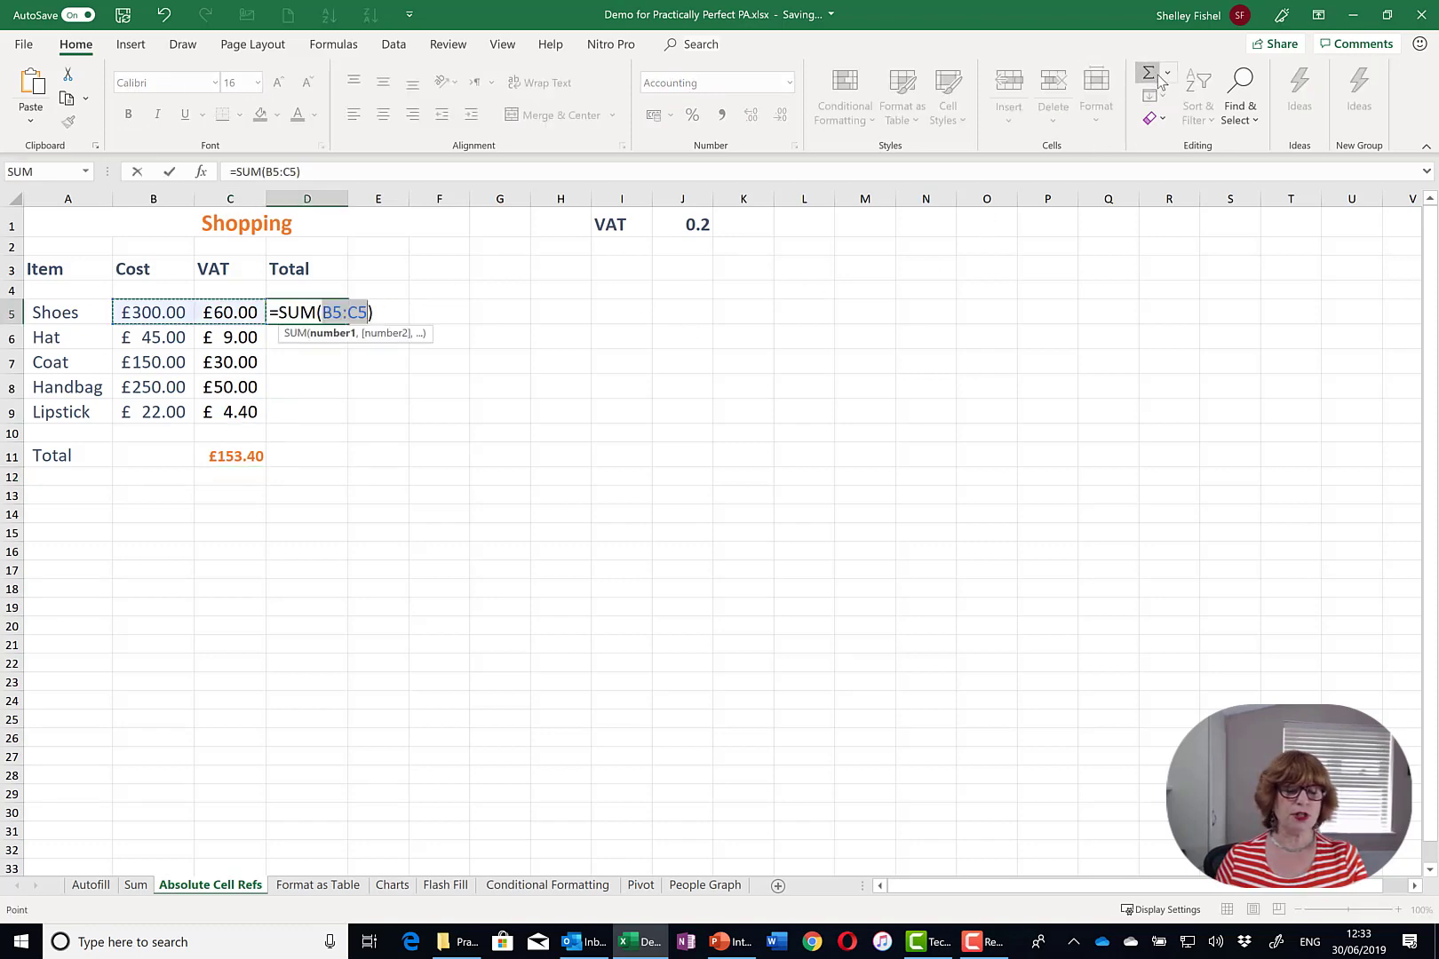
pyautogui.press('Return')
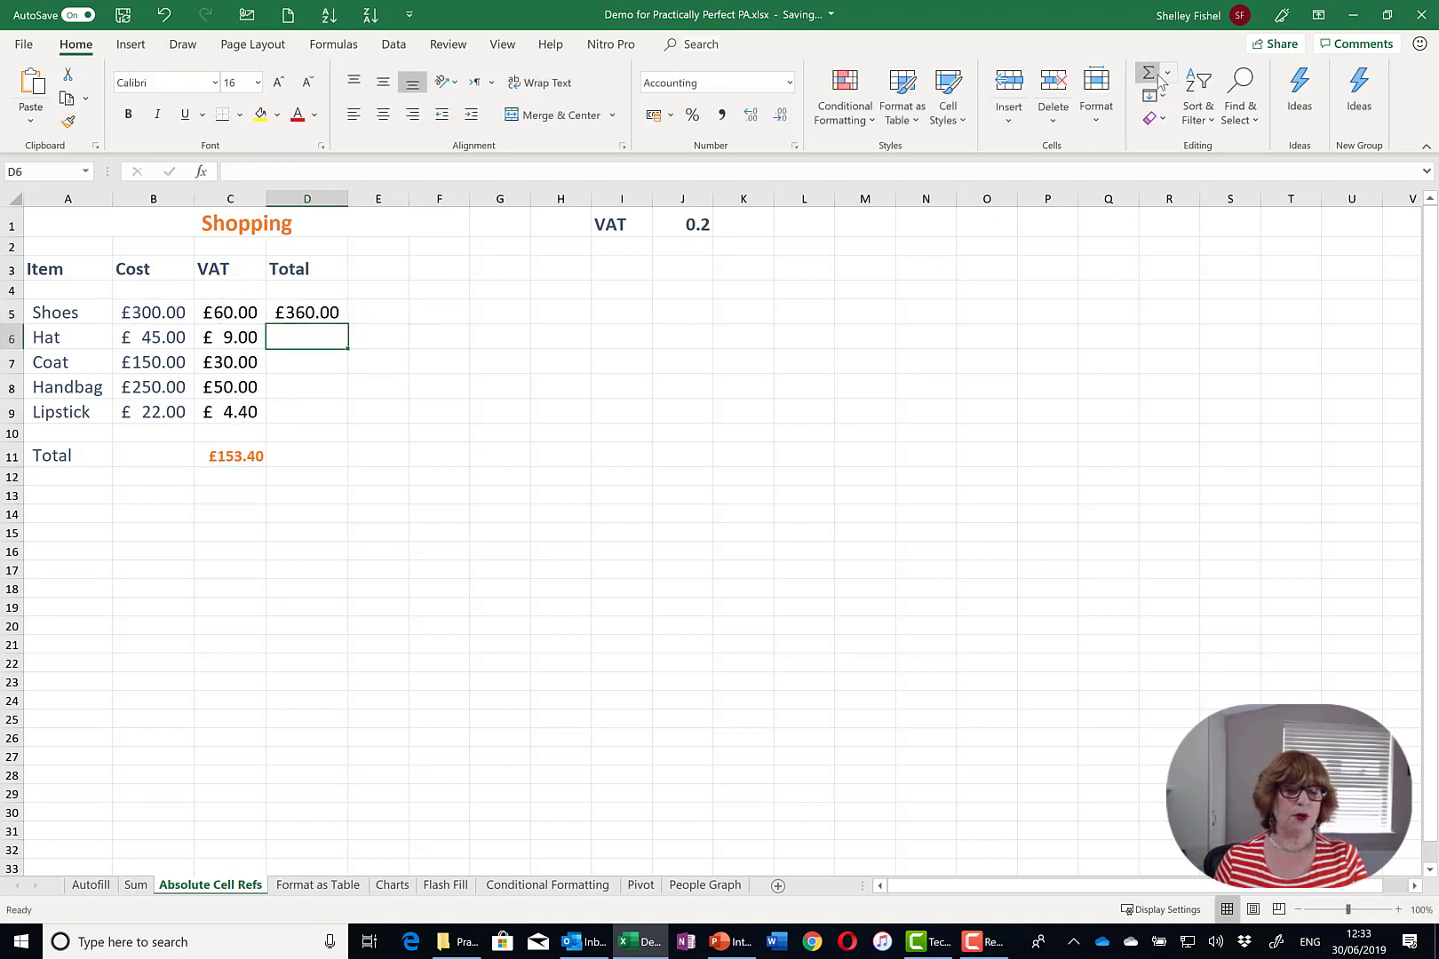
pyautogui.click(293, 312)
pyautogui.moveTo(349, 323); pyautogui.dragTo(343, 416)
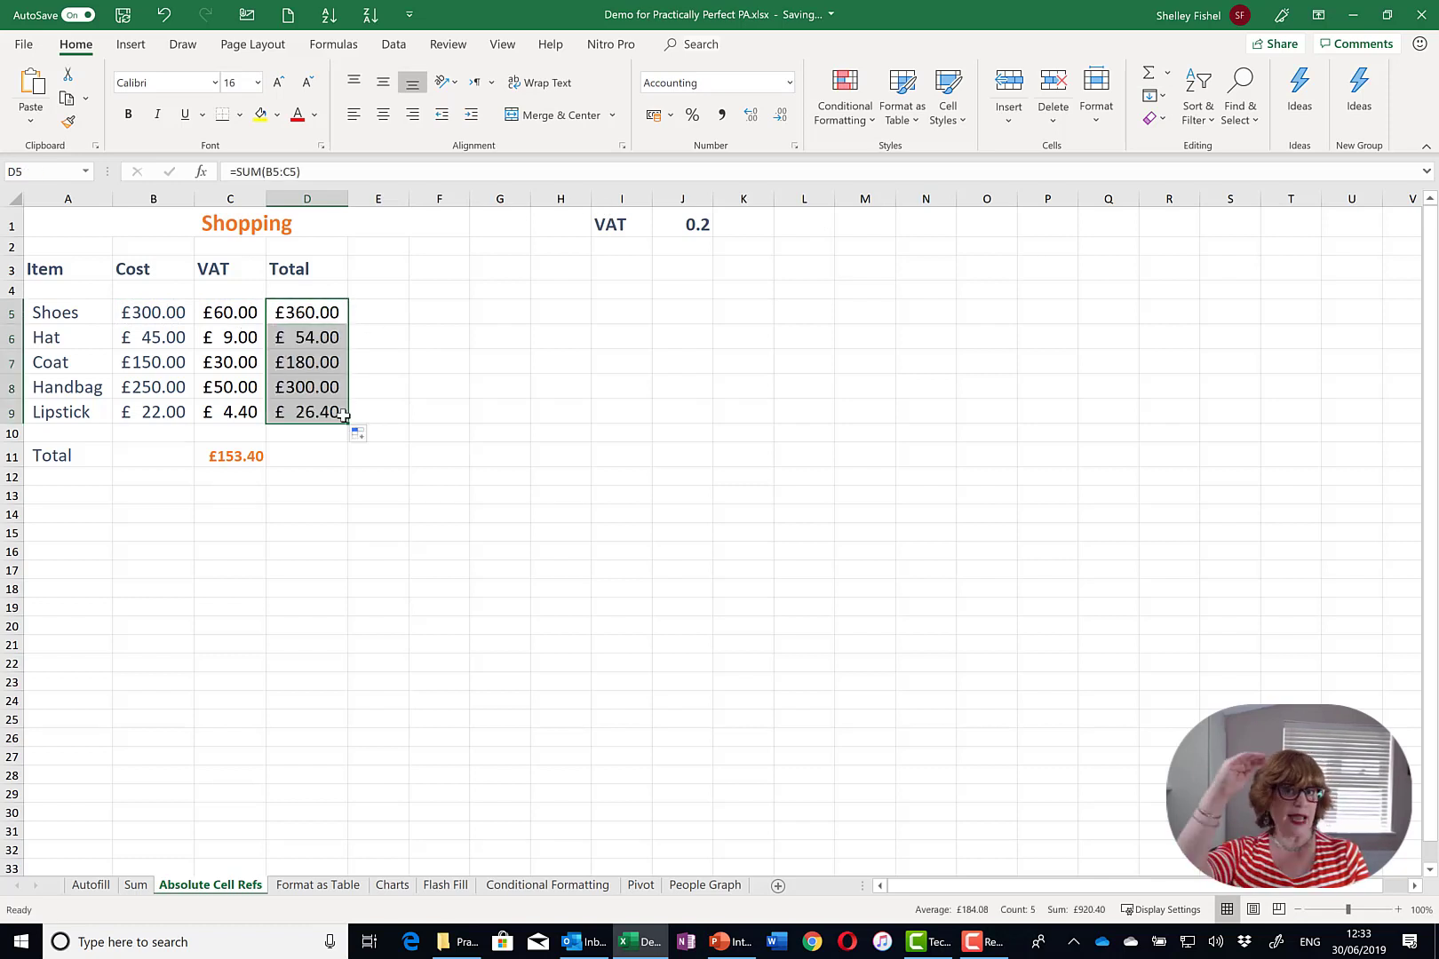
# - AutoSum the item totals in D11 for a grand total of £920.40
pyautogui.click(307, 456)
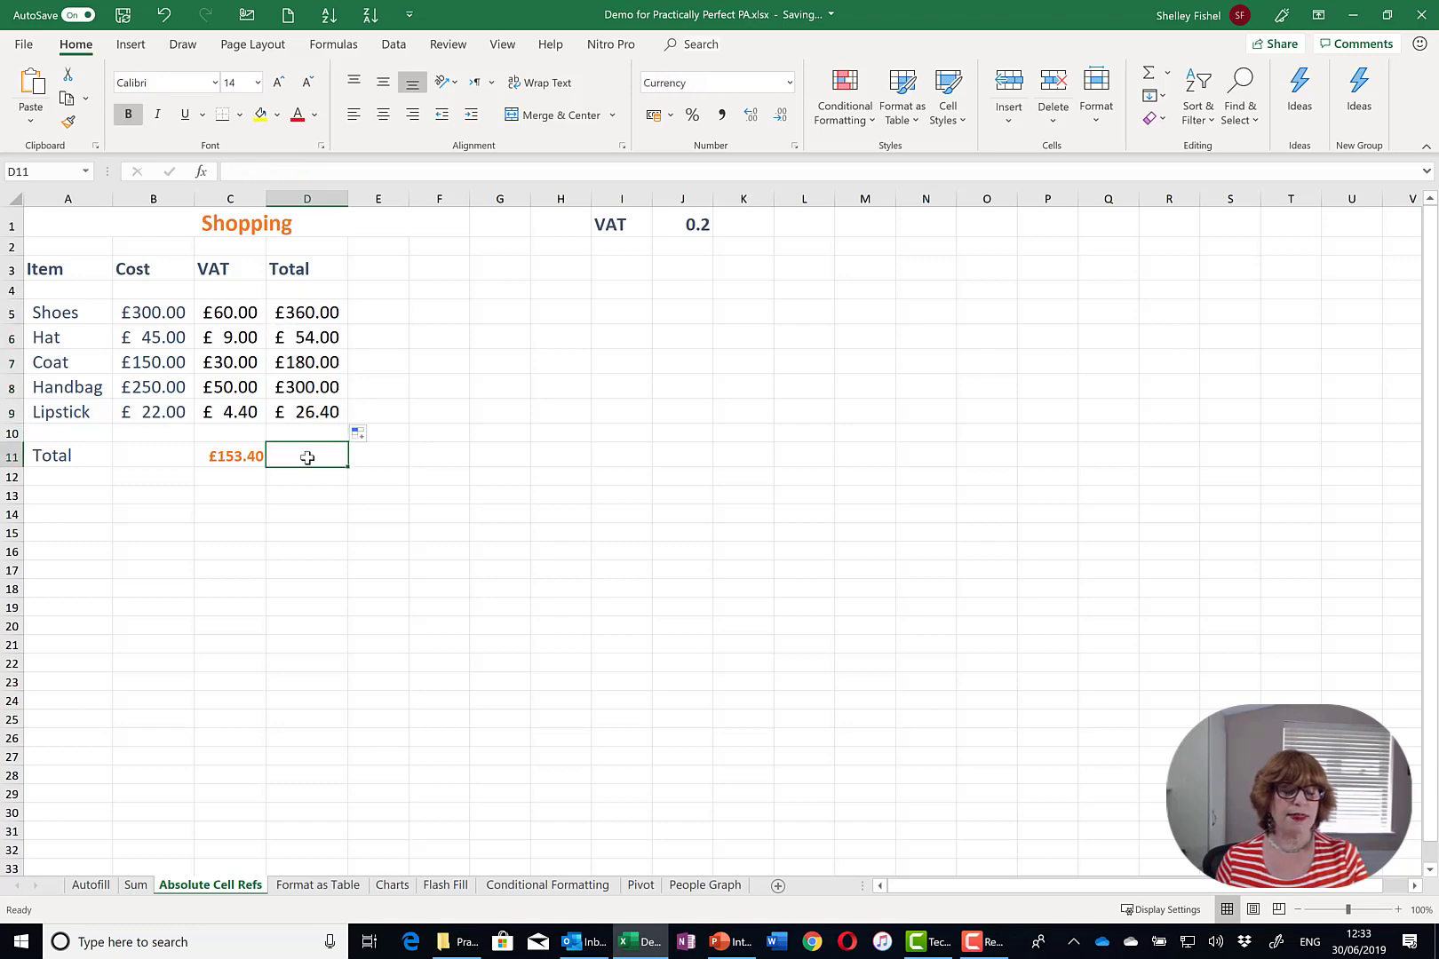
pyautogui.click(1148, 73)
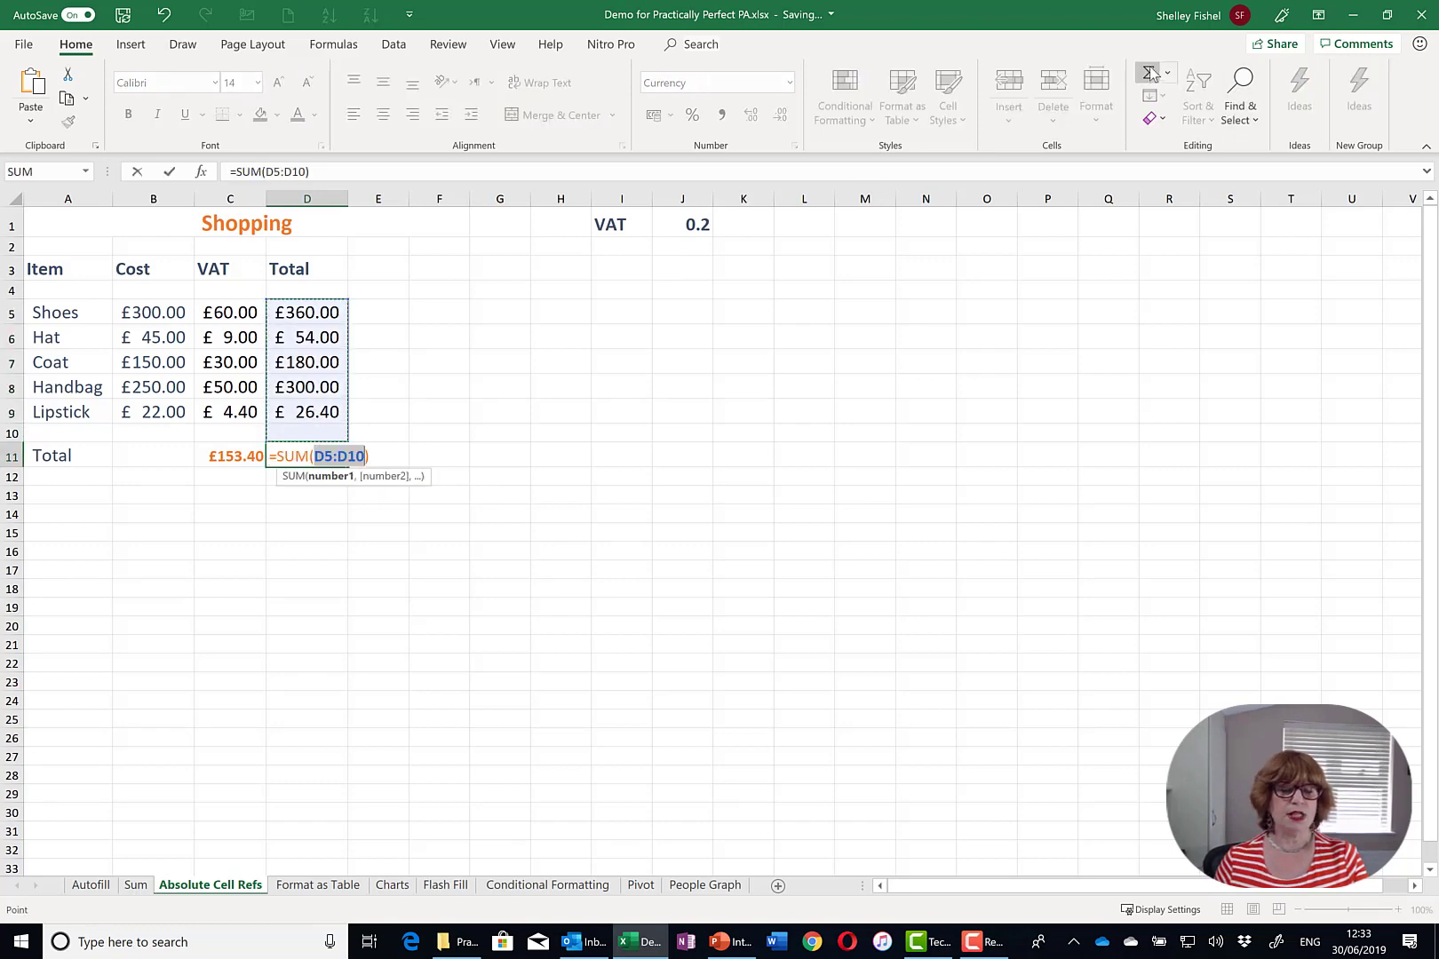
pyautogui.press('Return')
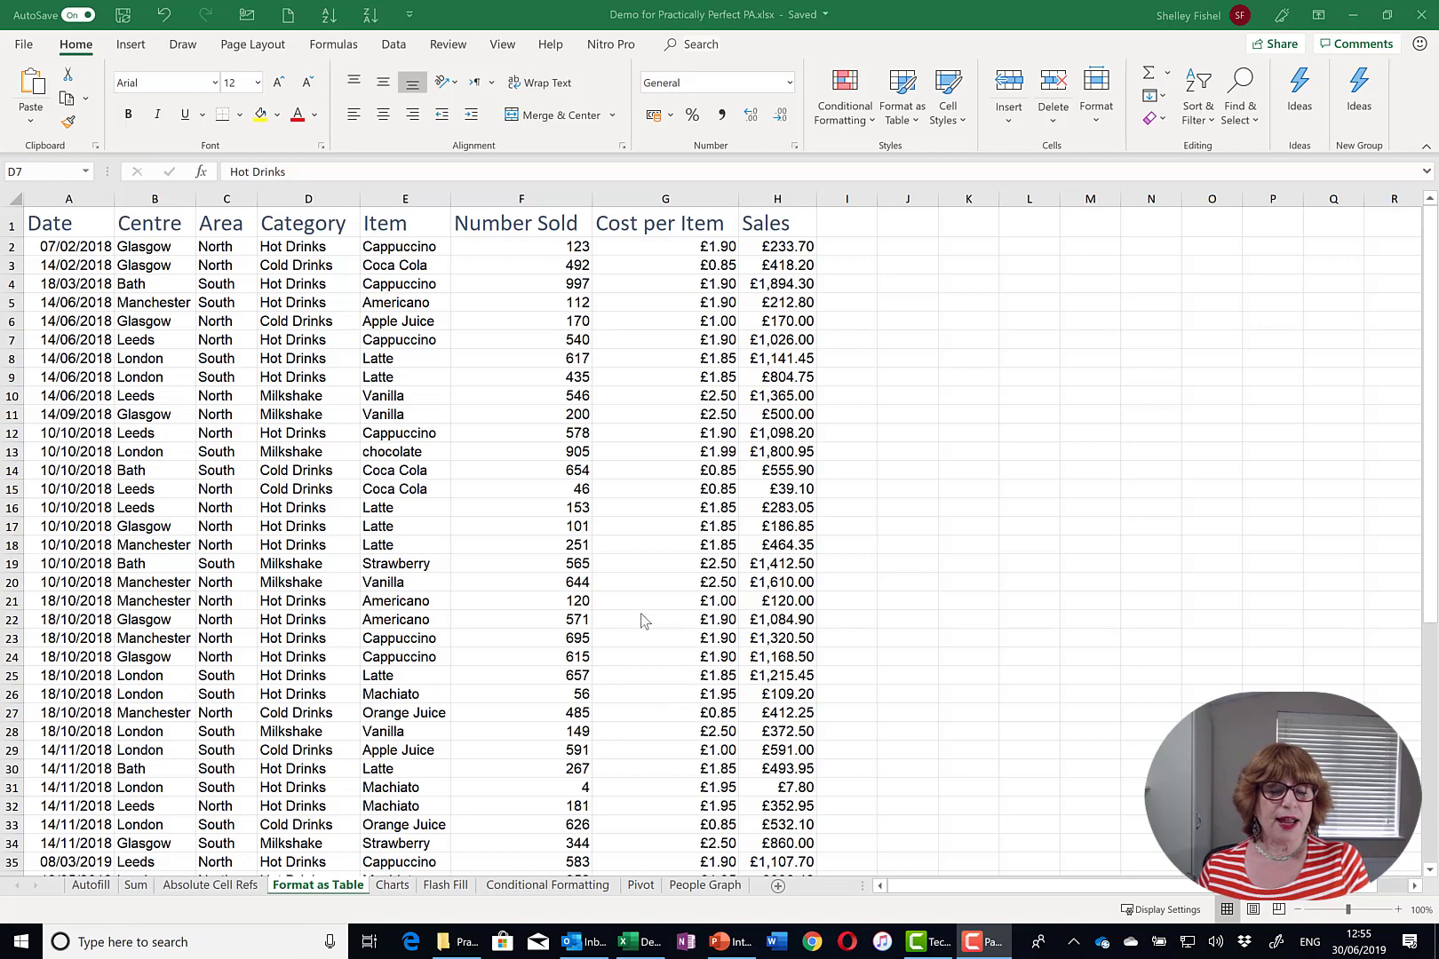
# - Pick Orange, Table Style Medium 3 from Format as Table for the sales data
pyautogui.click(532, 575)
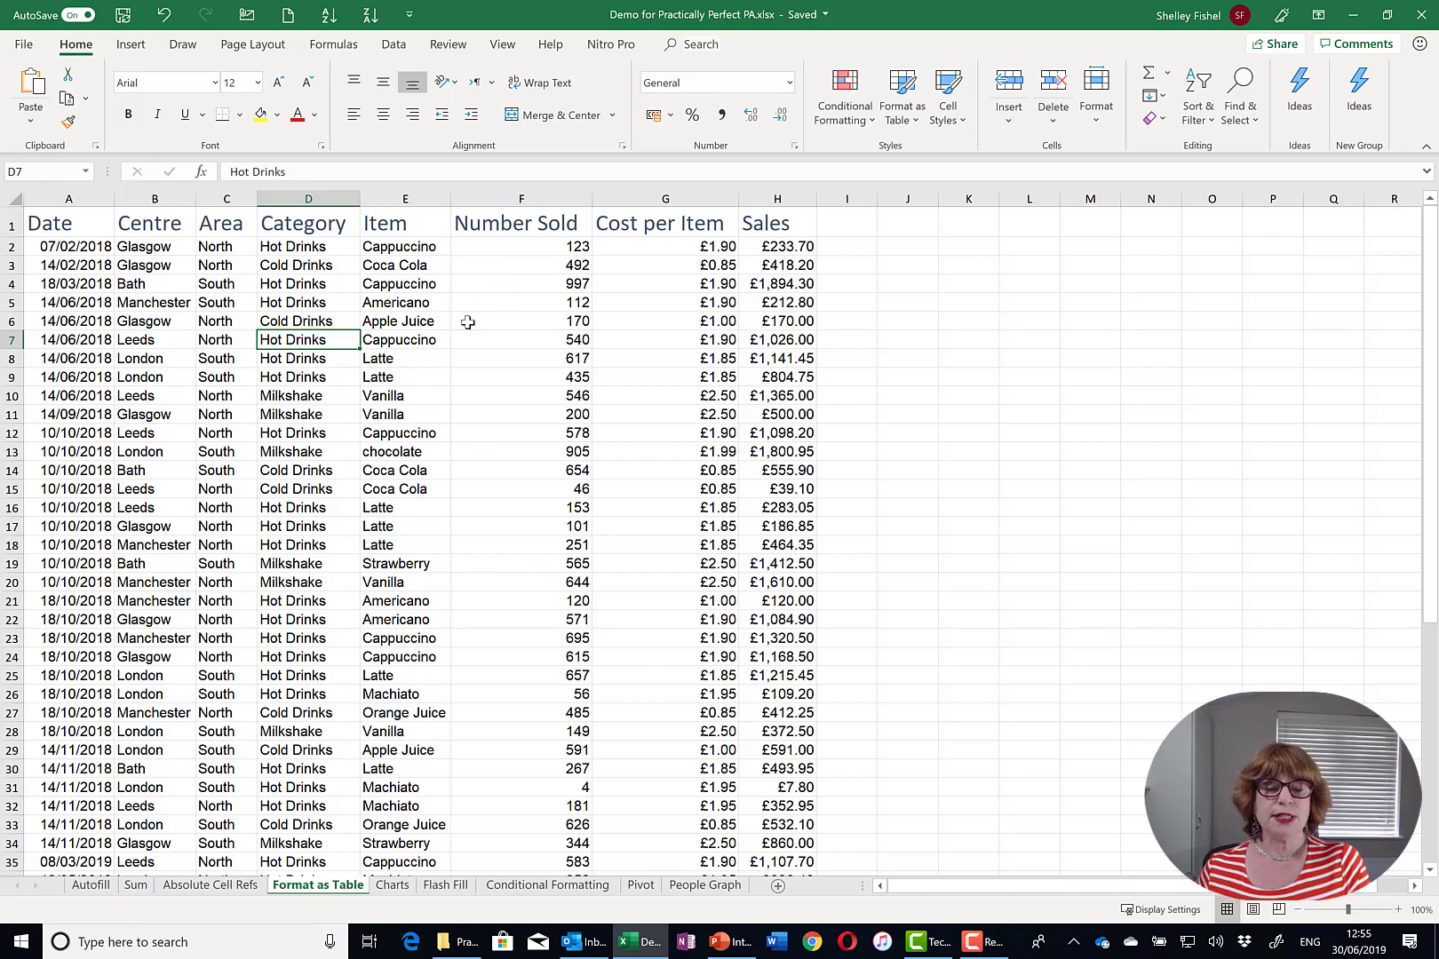
pyautogui.click(903, 125)
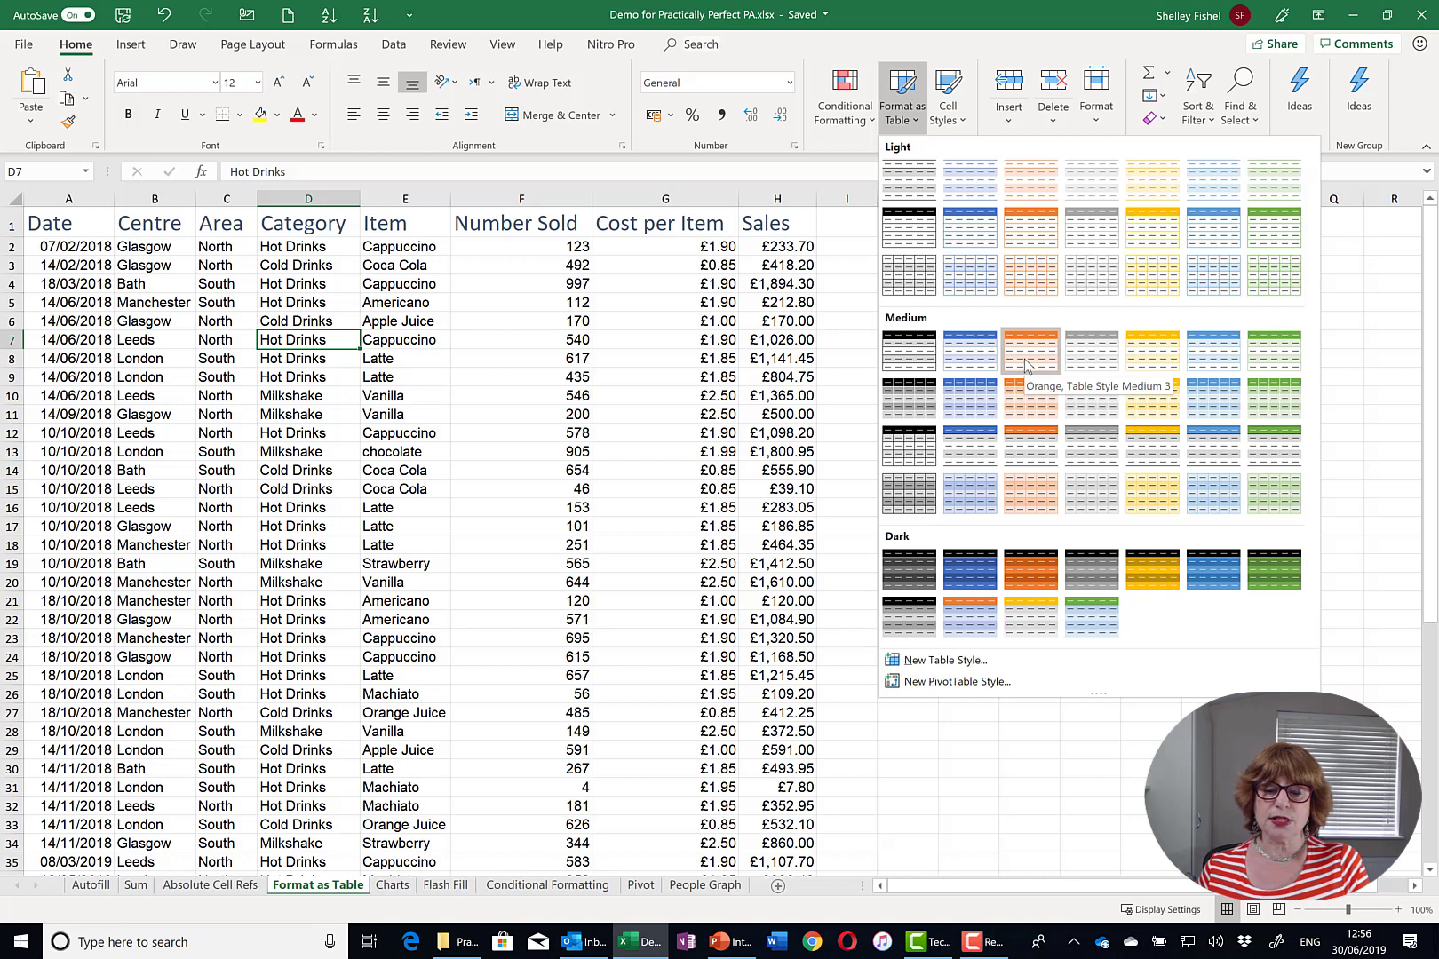
pyautogui.click(1024, 359)
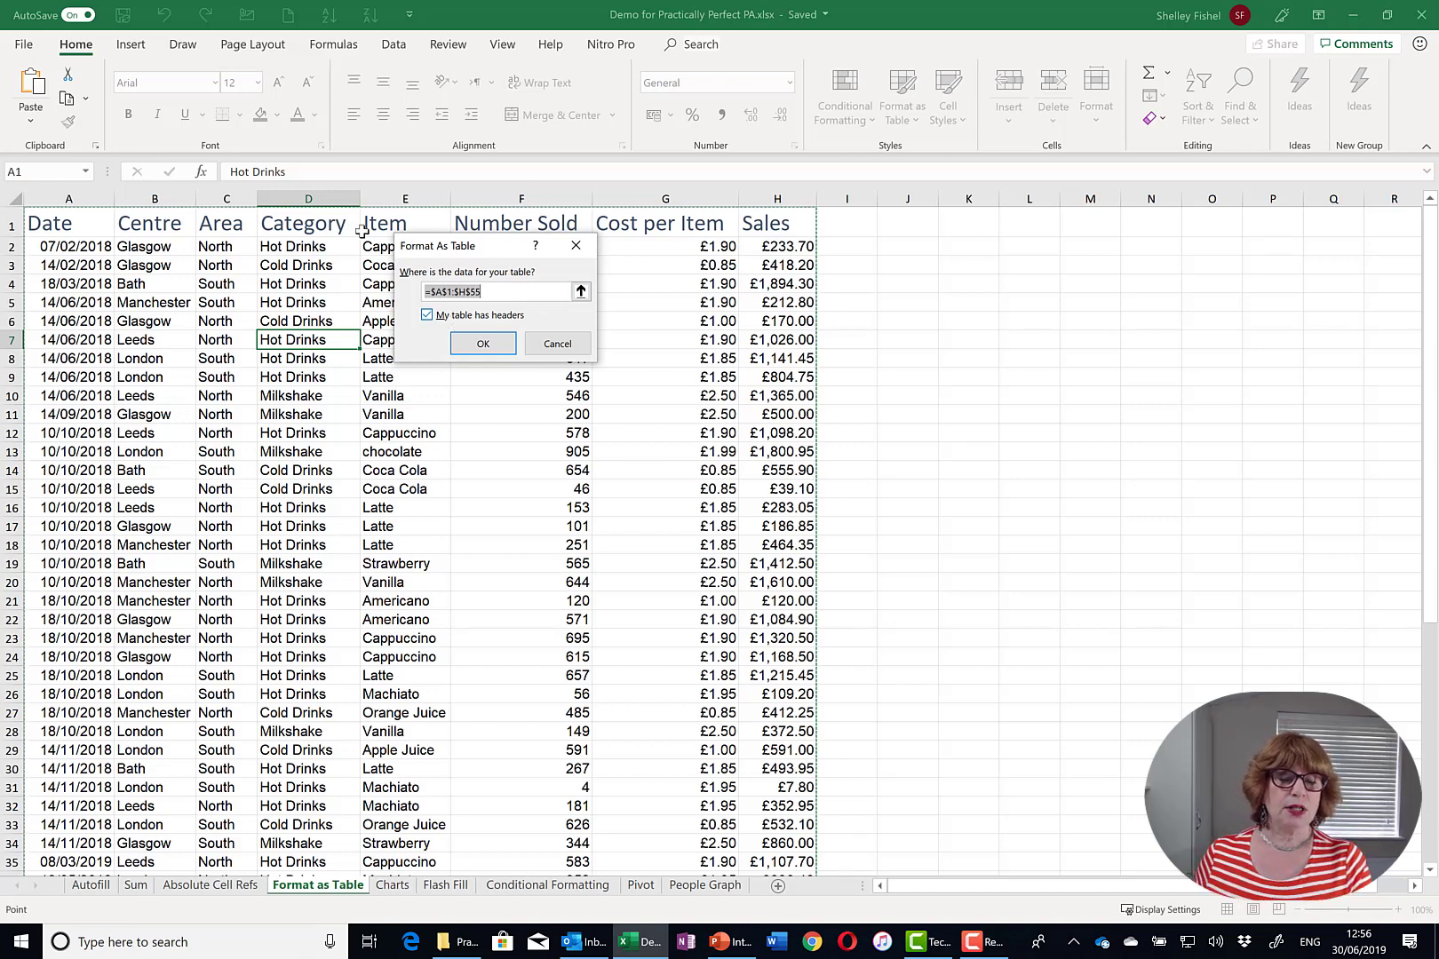
# - Confirm range $A$1:$H$55 with headers and scroll through the new orange table
pyautogui.click(482, 344)
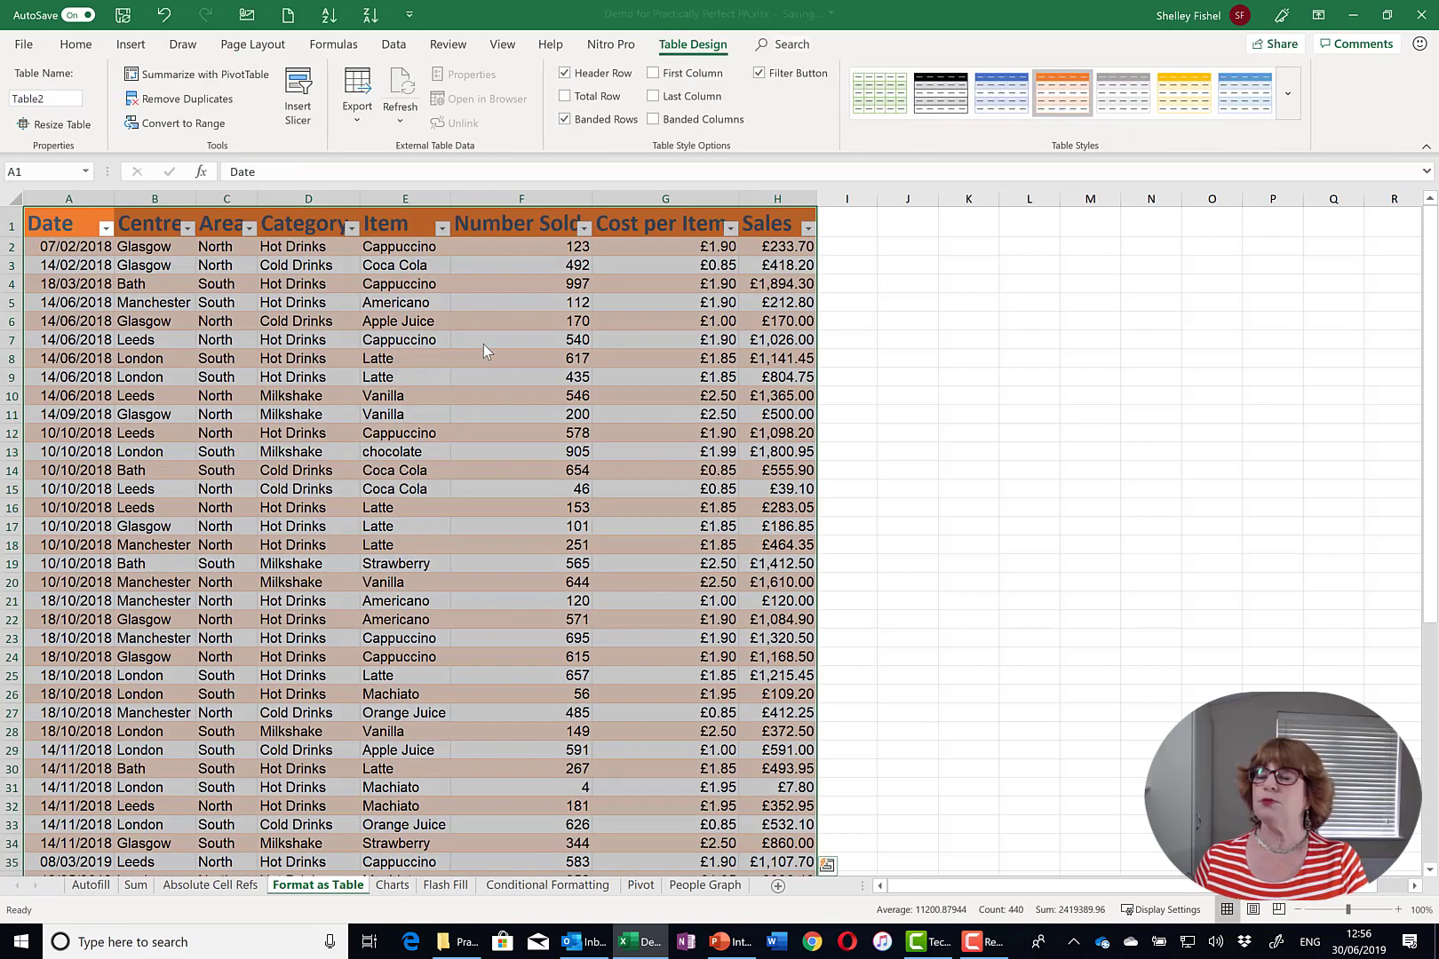
pyautogui.click(481, 345)
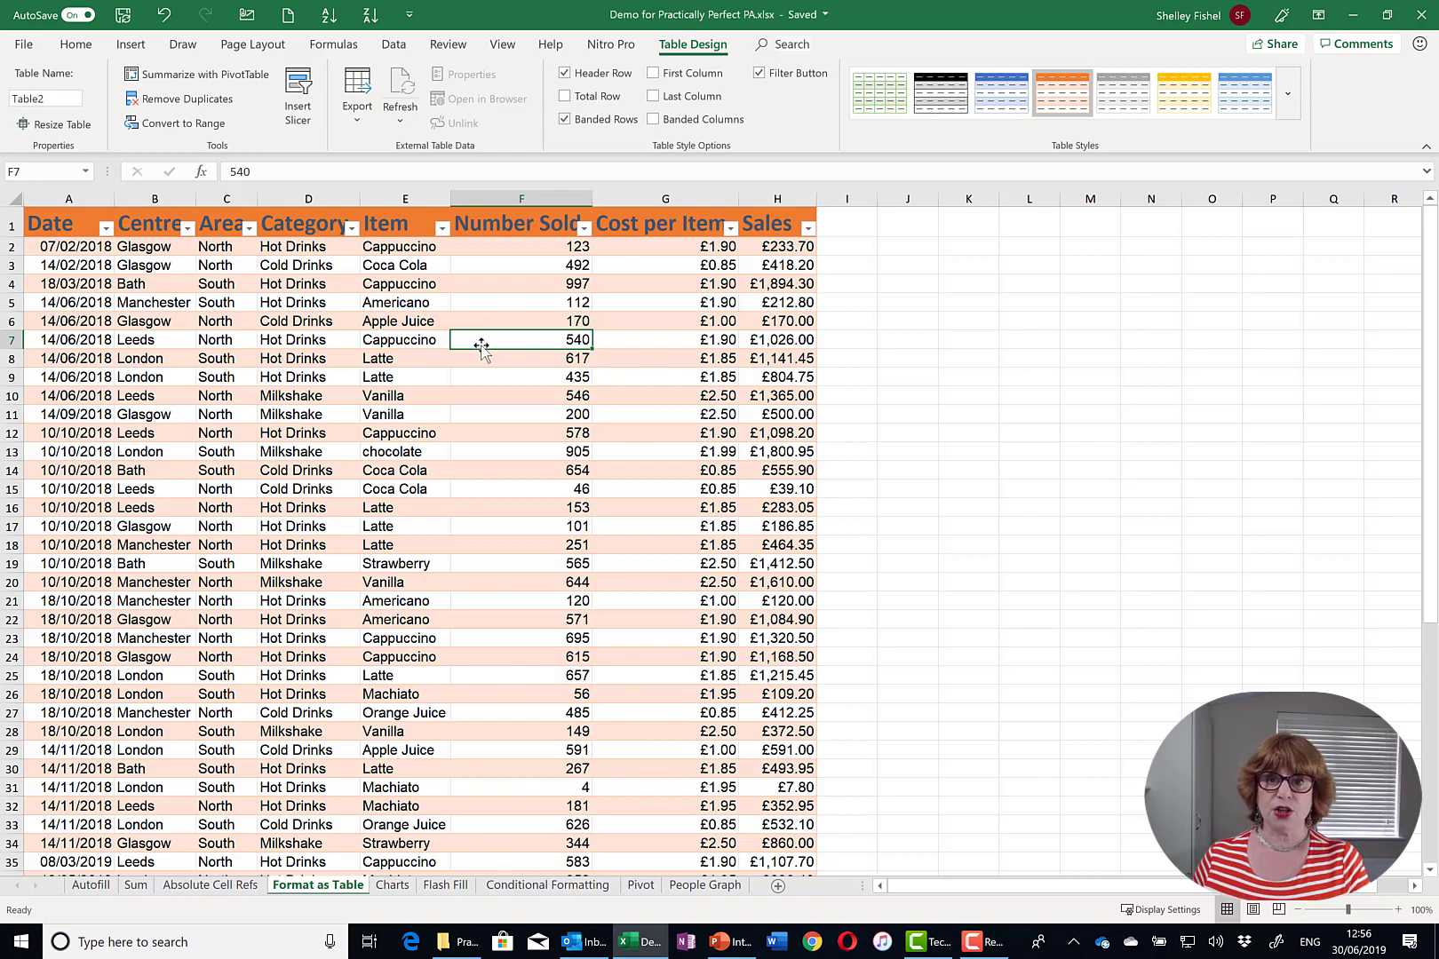
pyautogui.scroll(-7, 493, 335)
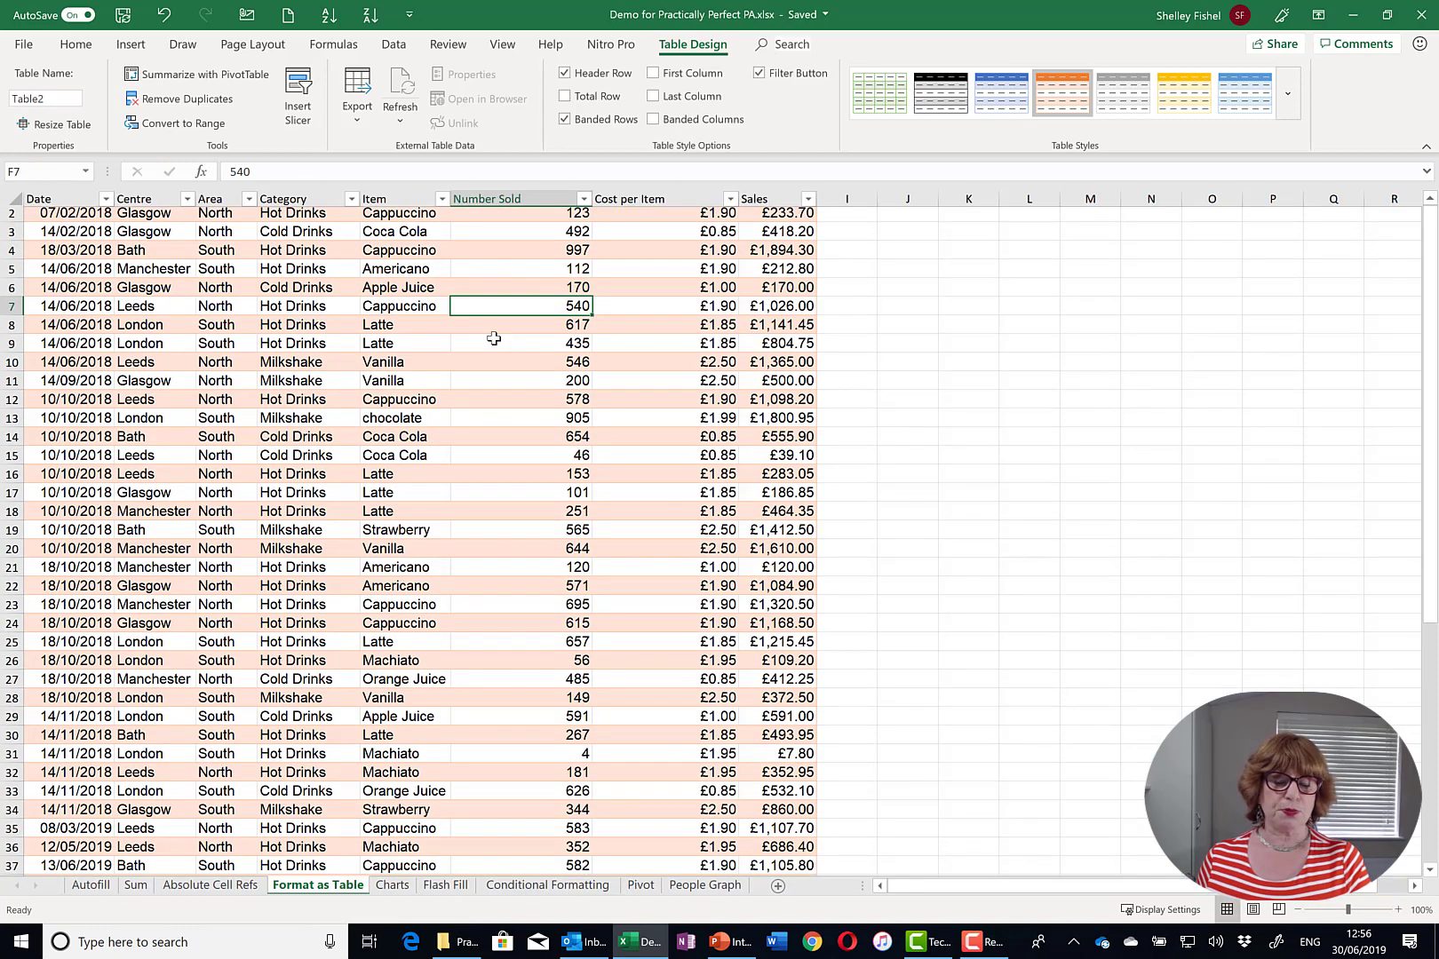
pyautogui.scroll(-2, 495, 334)
pyautogui.scroll(5, 496, 332)
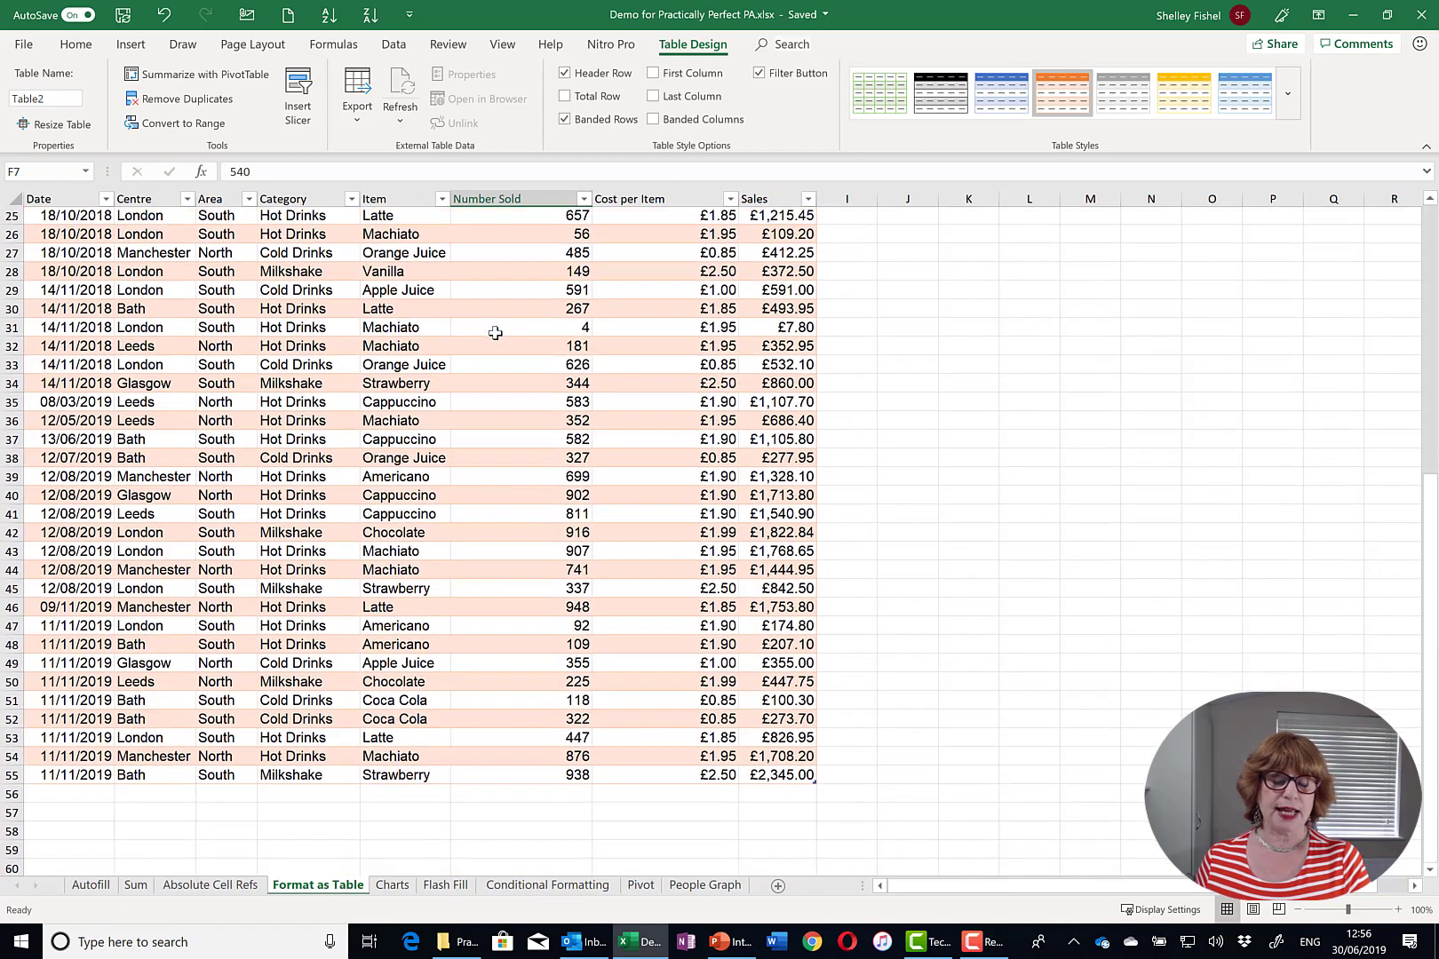
pyautogui.scroll(4, 495, 329)
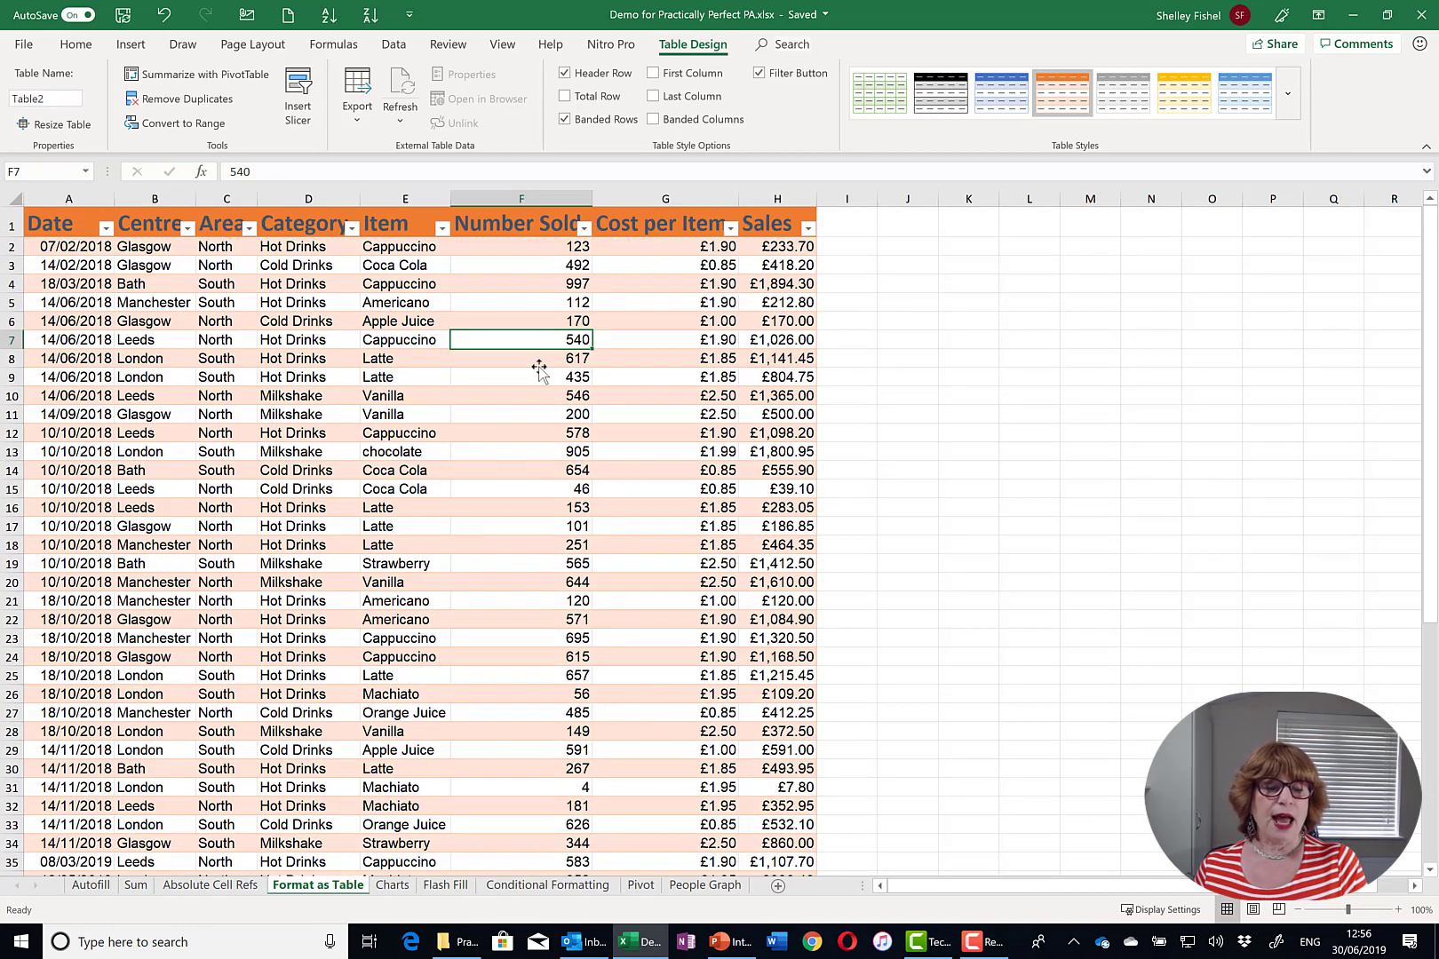
pyautogui.scroll(-3, 456, 409)
pyautogui.scroll(-1, 456, 409)
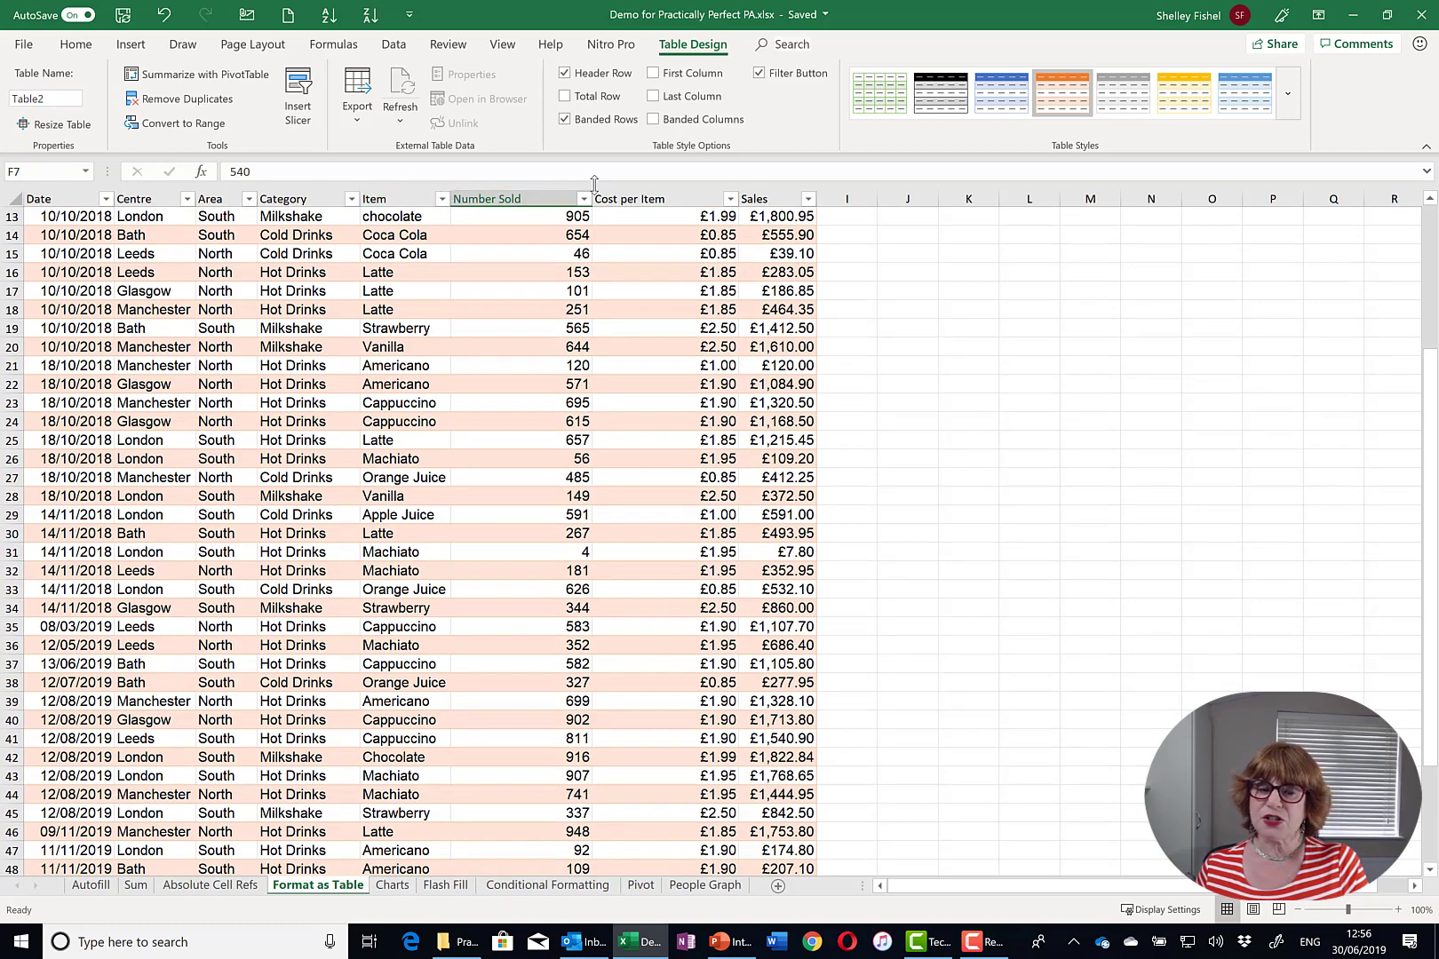
pyautogui.scroll(1, 419, 376)
pyautogui.scroll(3, 419, 377)
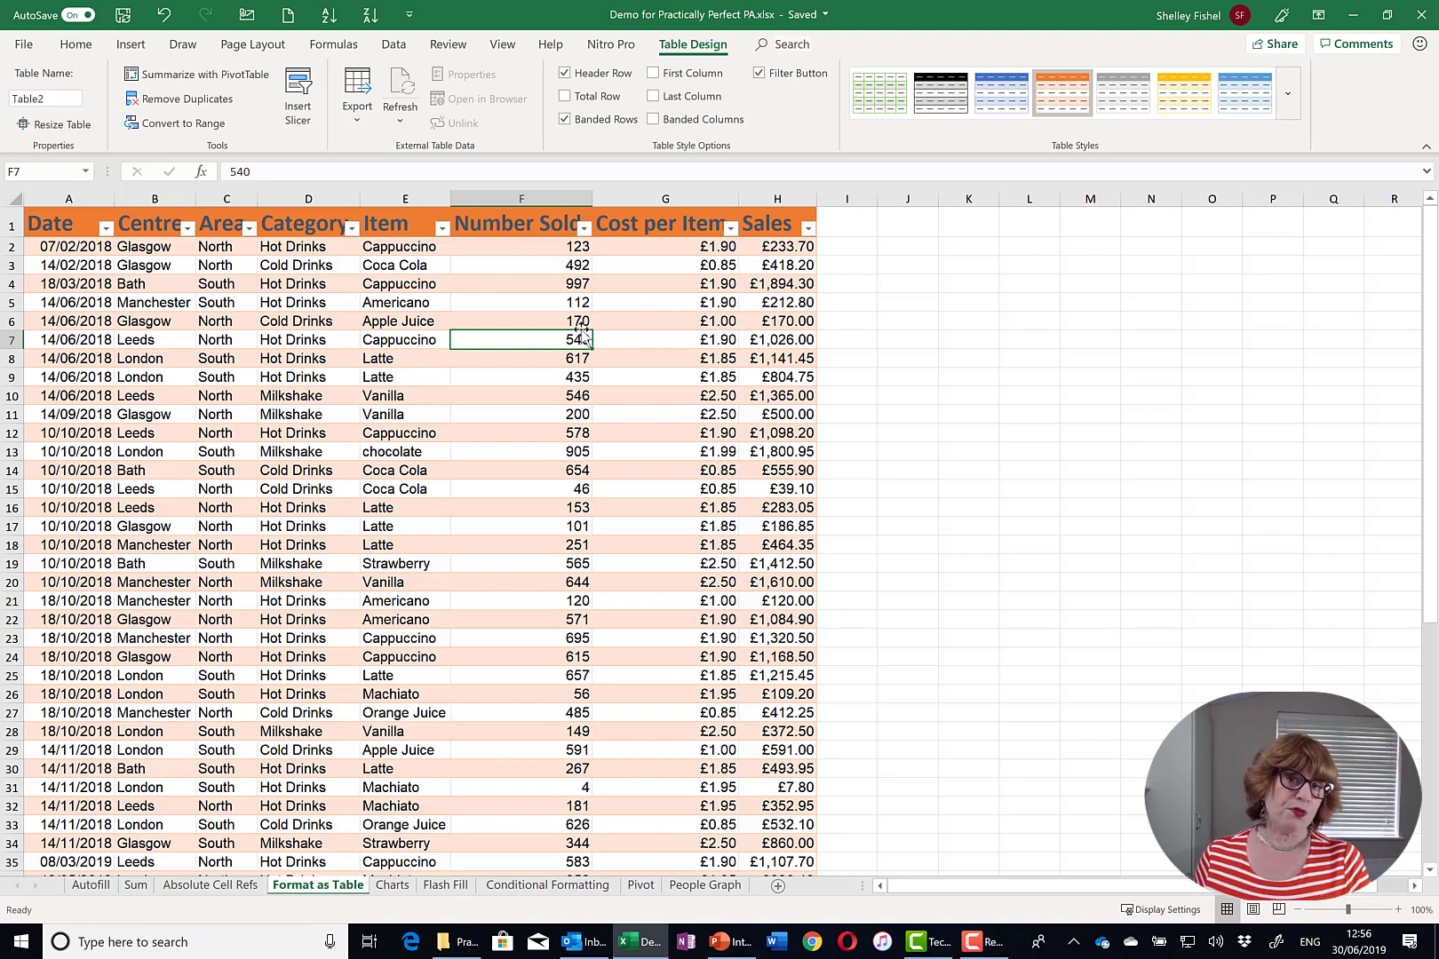
# - Add a Total row summing Sales to £45,690.39
pyautogui.click(566, 96)
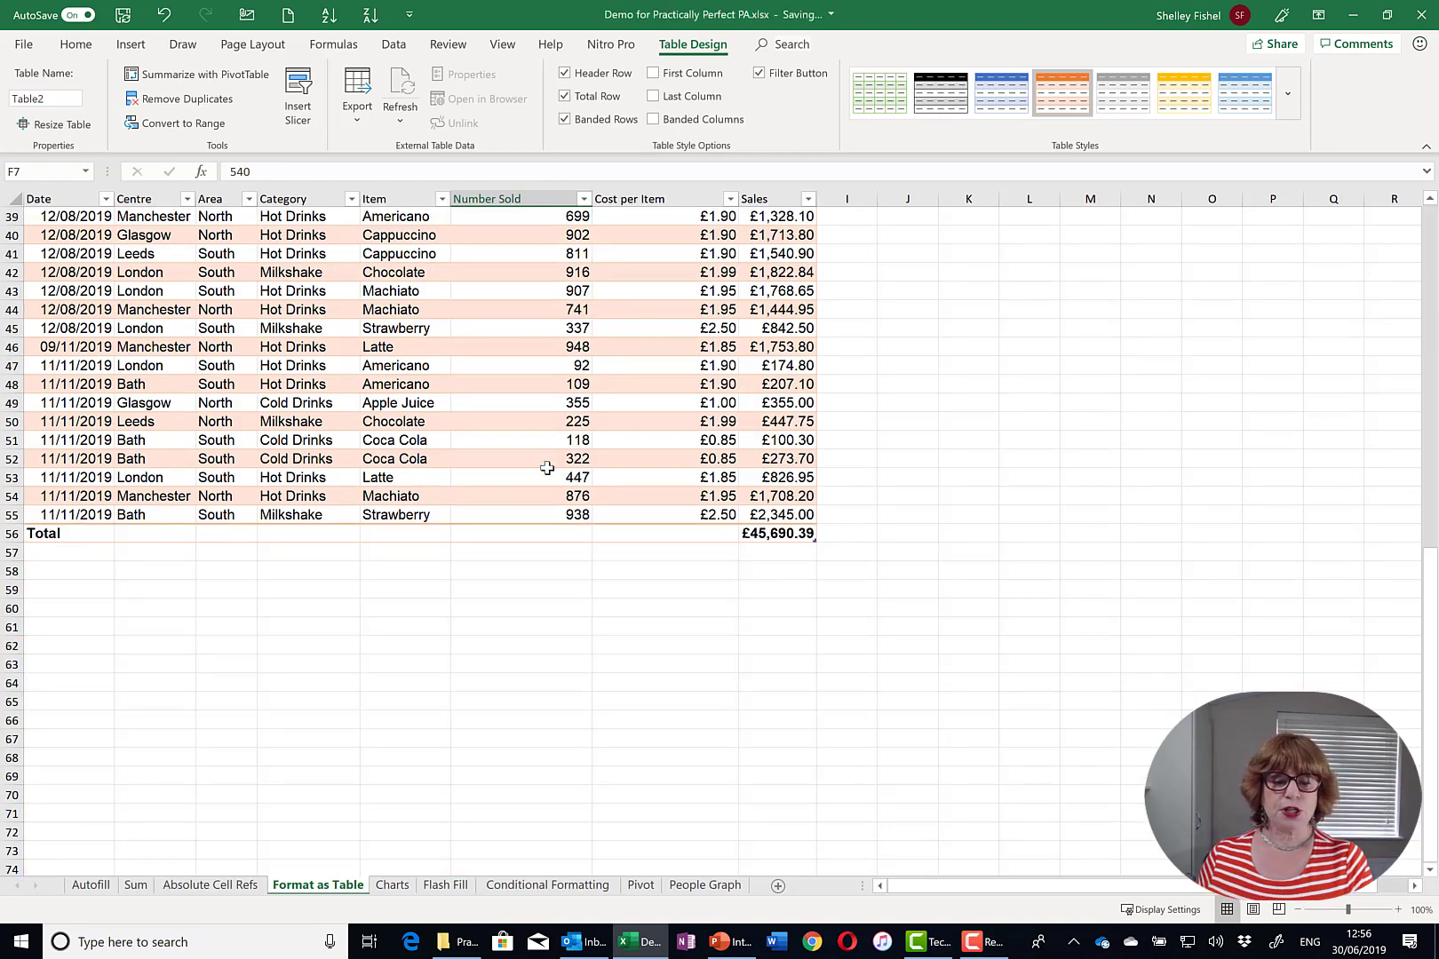
pyautogui.click(793, 537)
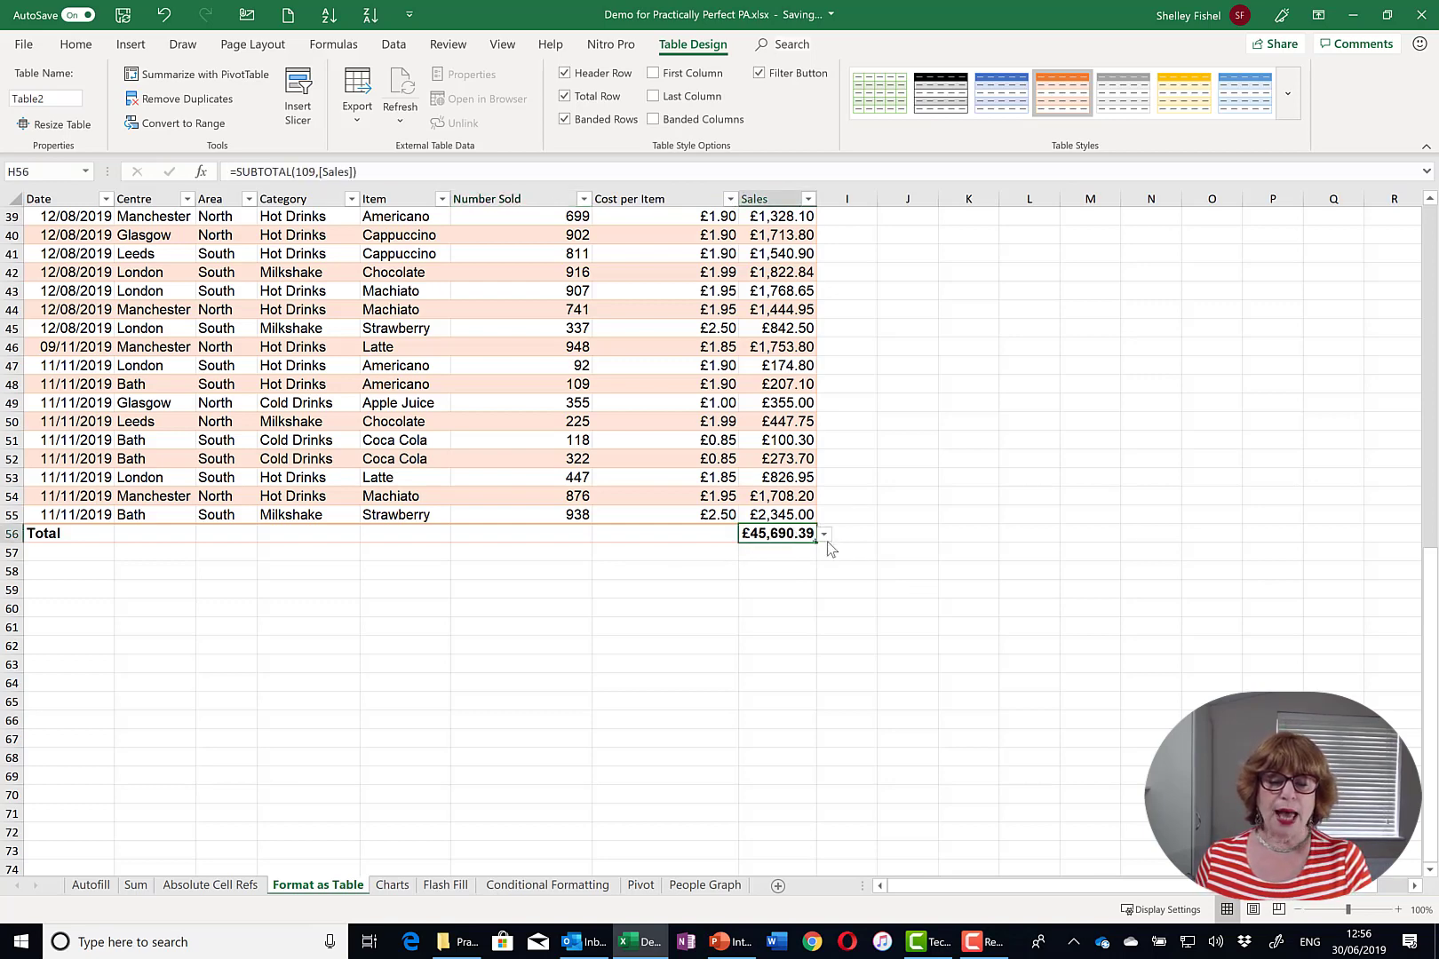
pyautogui.click(824, 536)
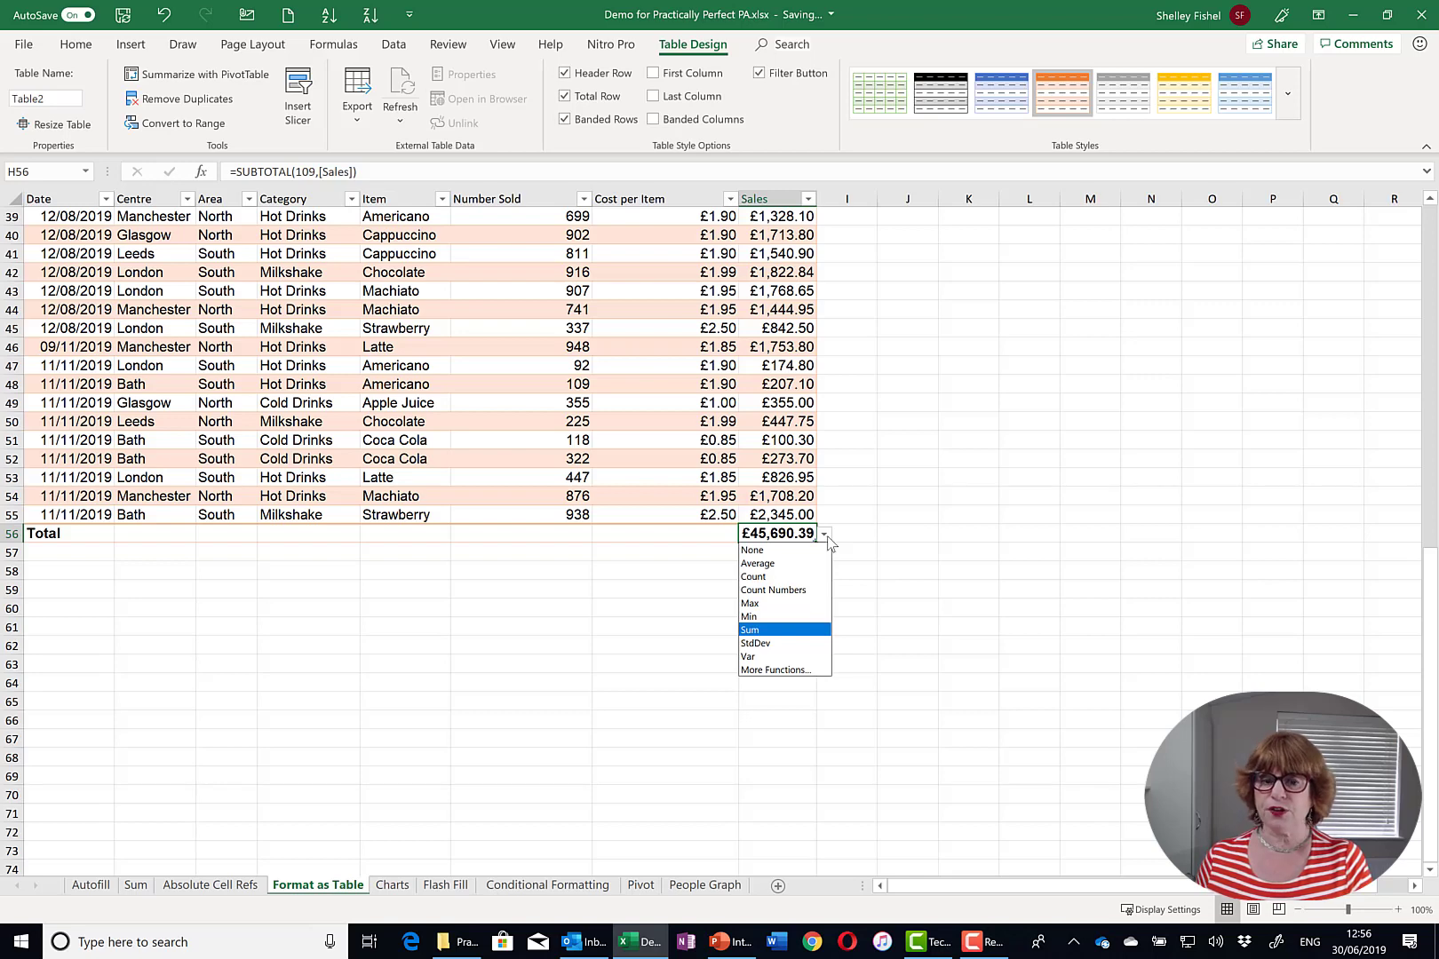
pyautogui.click(825, 534)
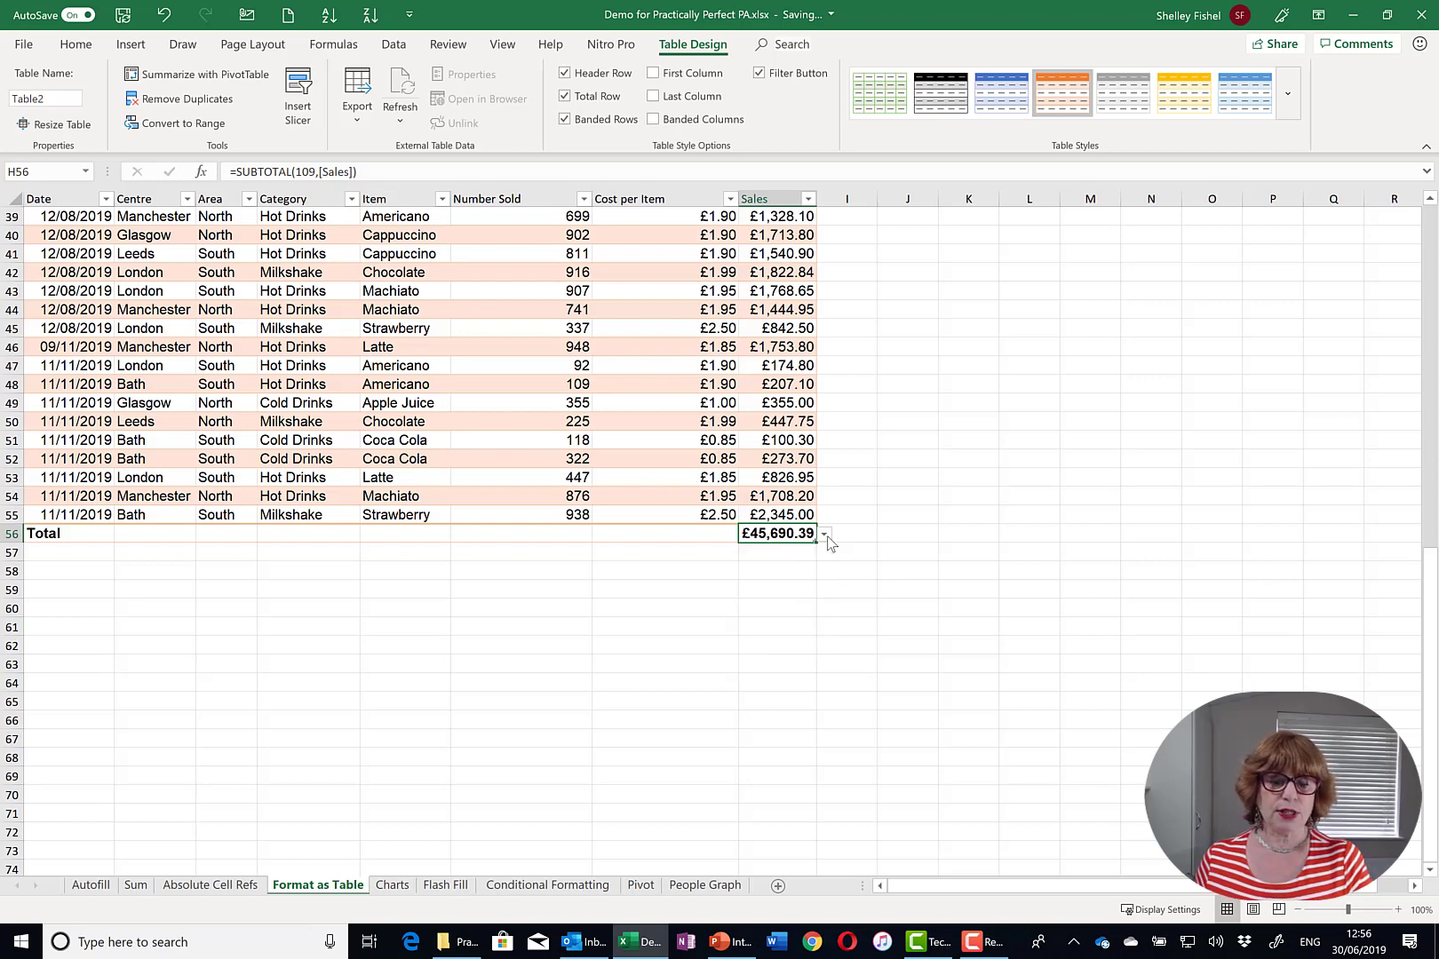
# - Set the Number Sold total to Sum, giving 25077
pyautogui.click(573, 536)
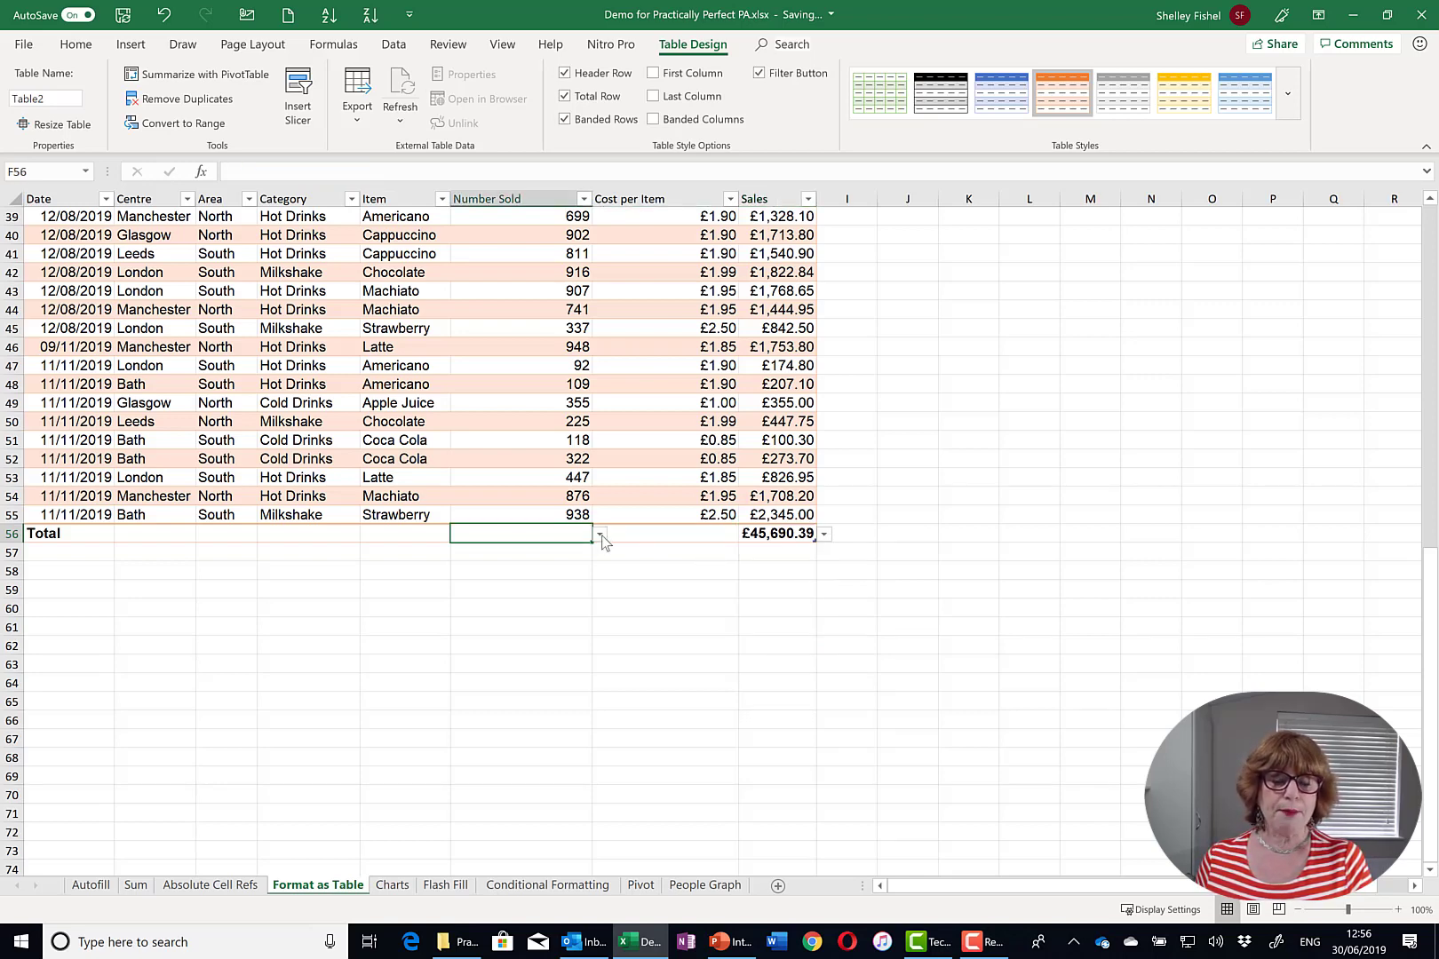
pyautogui.click(599, 534)
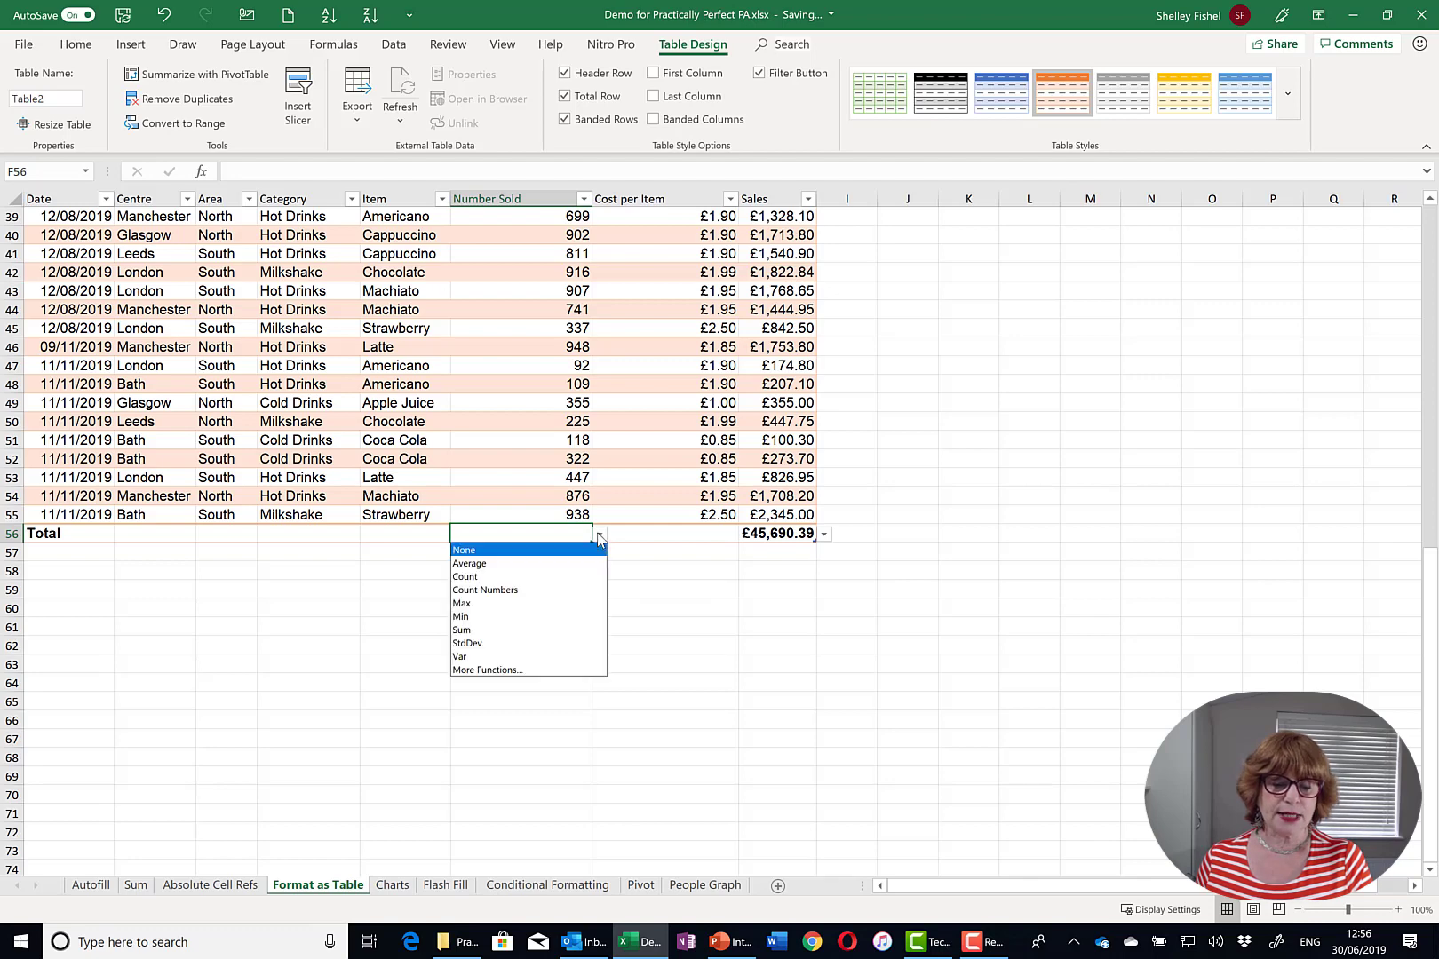
pyautogui.click(528, 630)
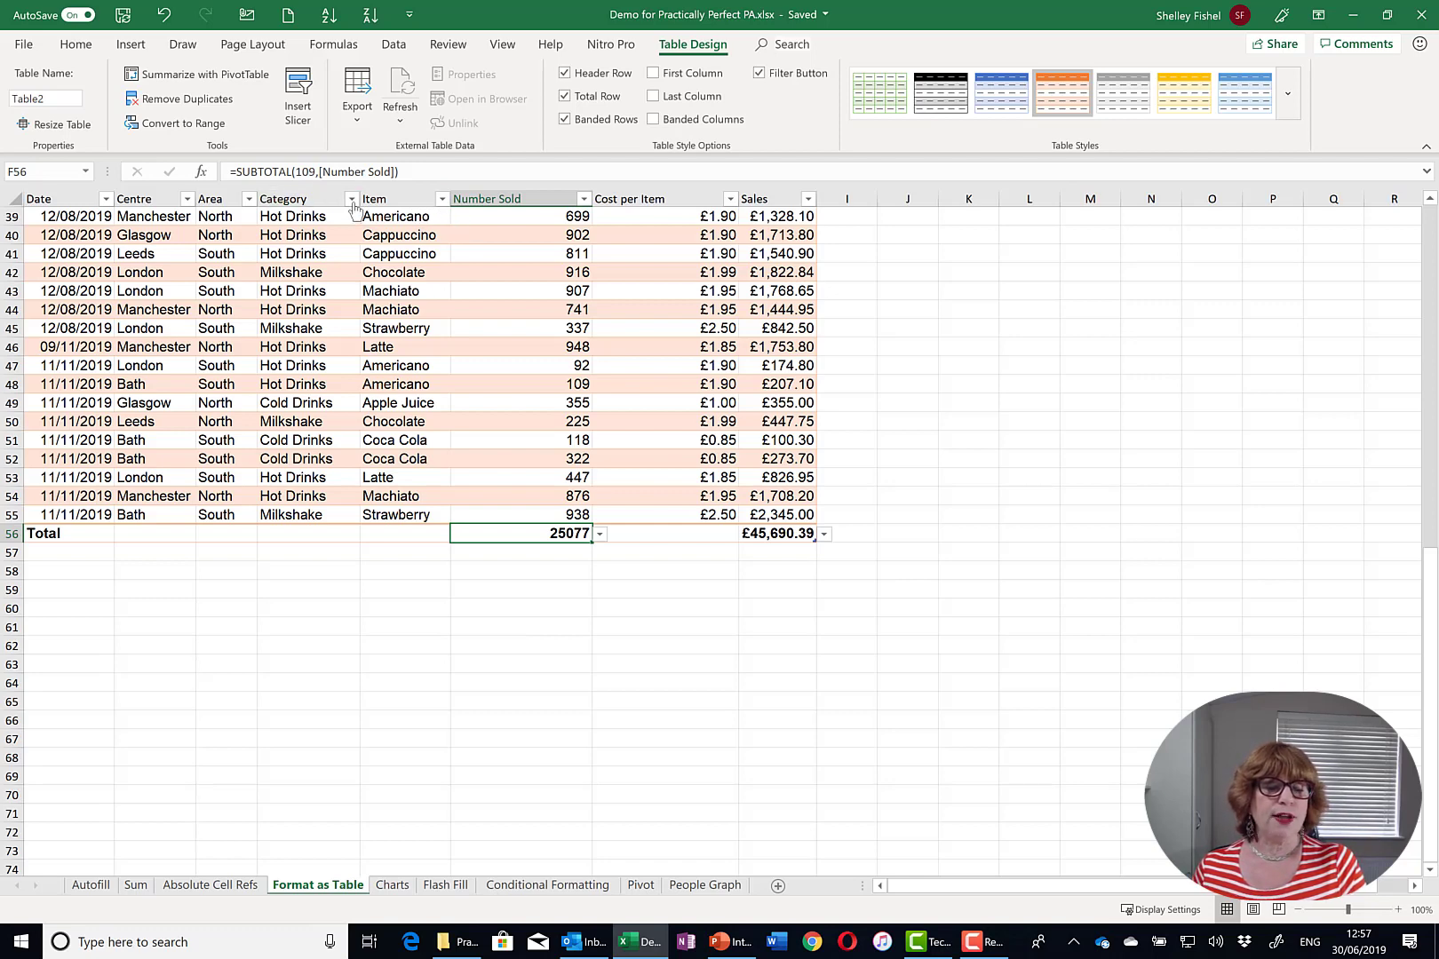
pyautogui.click(440, 200)
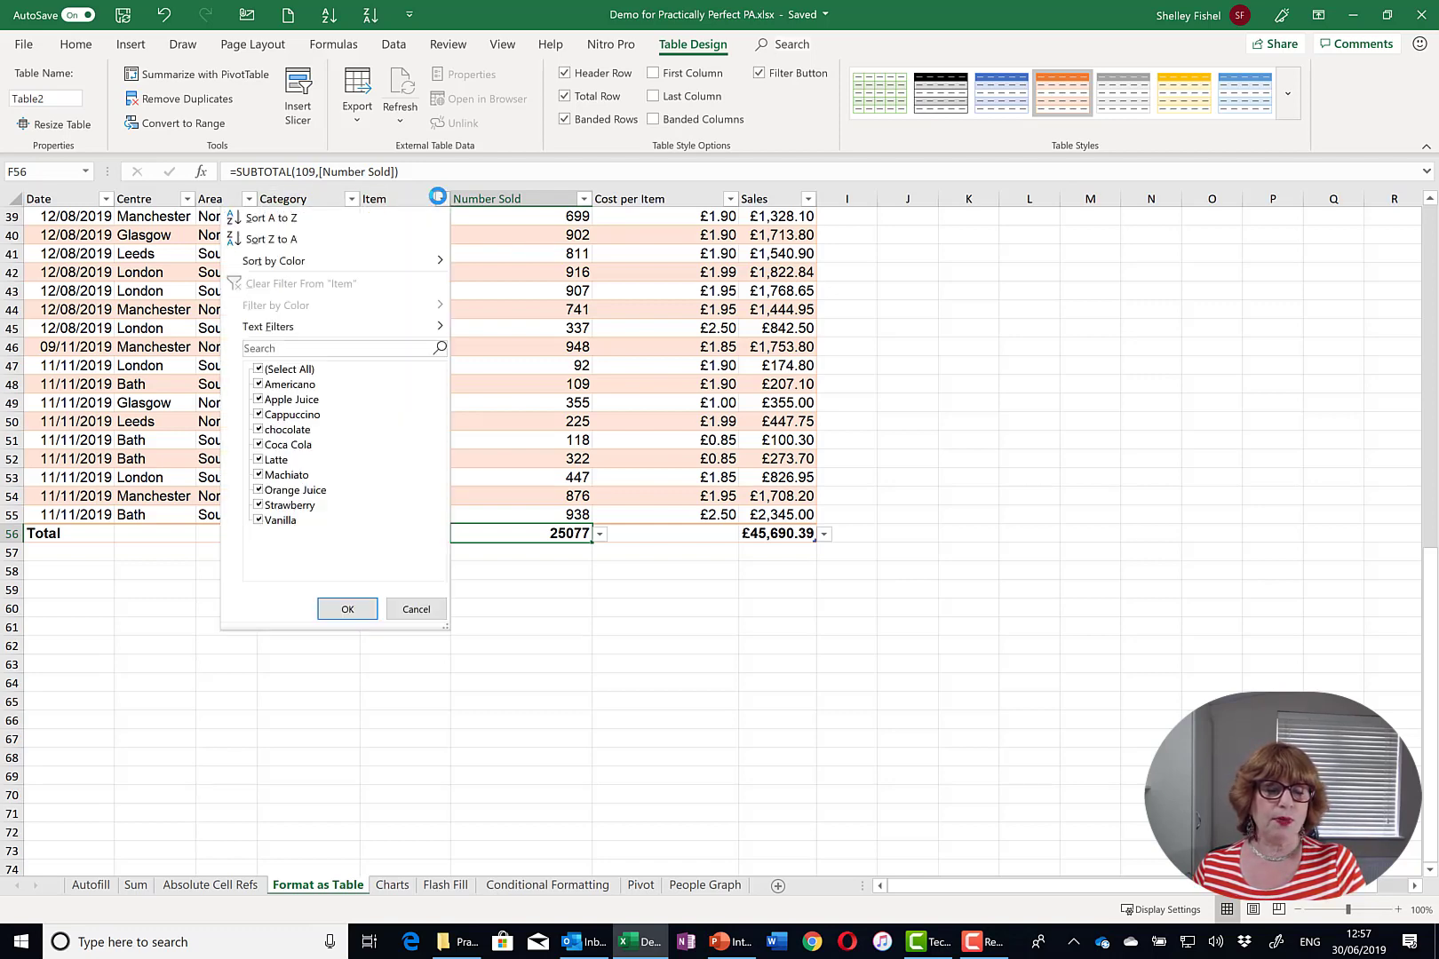
pyautogui.click(258, 370)
pyautogui.click(259, 415)
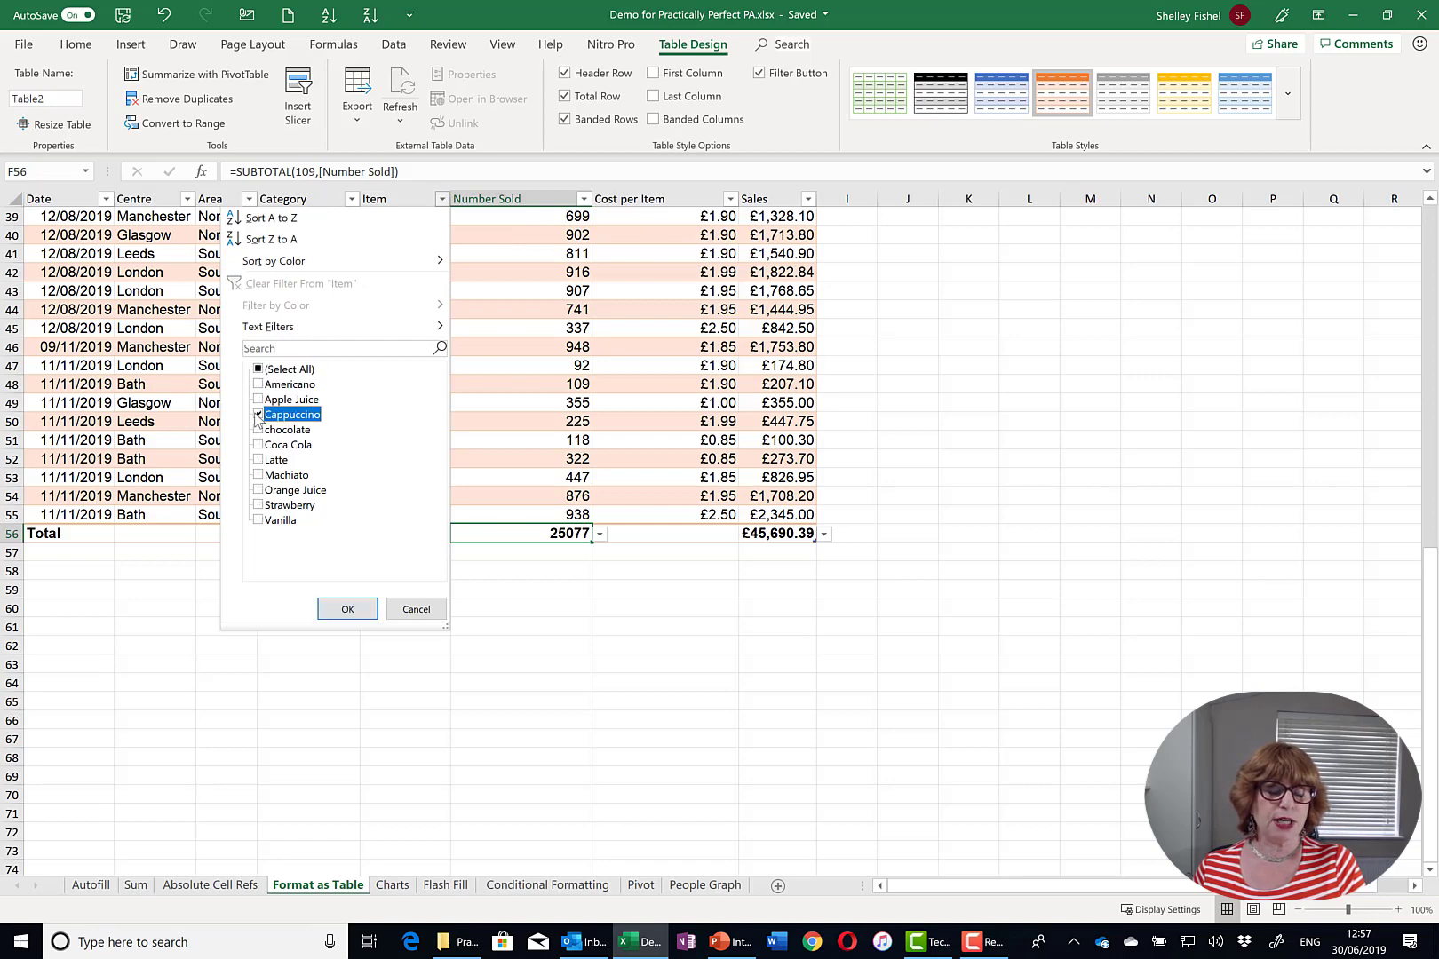
pyautogui.click(348, 610)
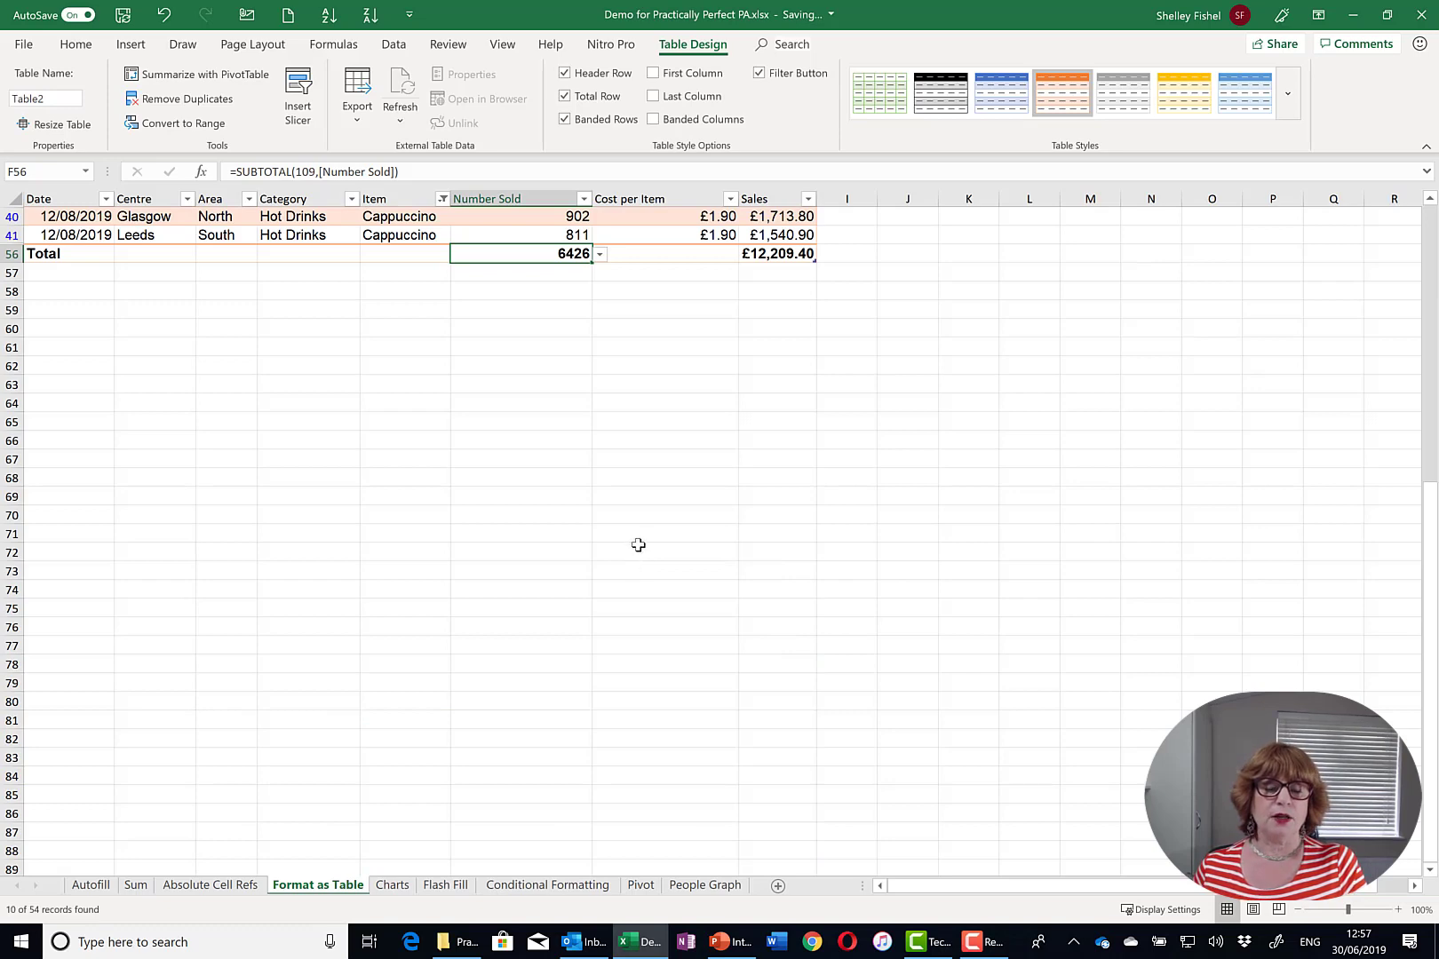
pyautogui.scroll(1, 638, 544)
pyautogui.scroll(3, 639, 537)
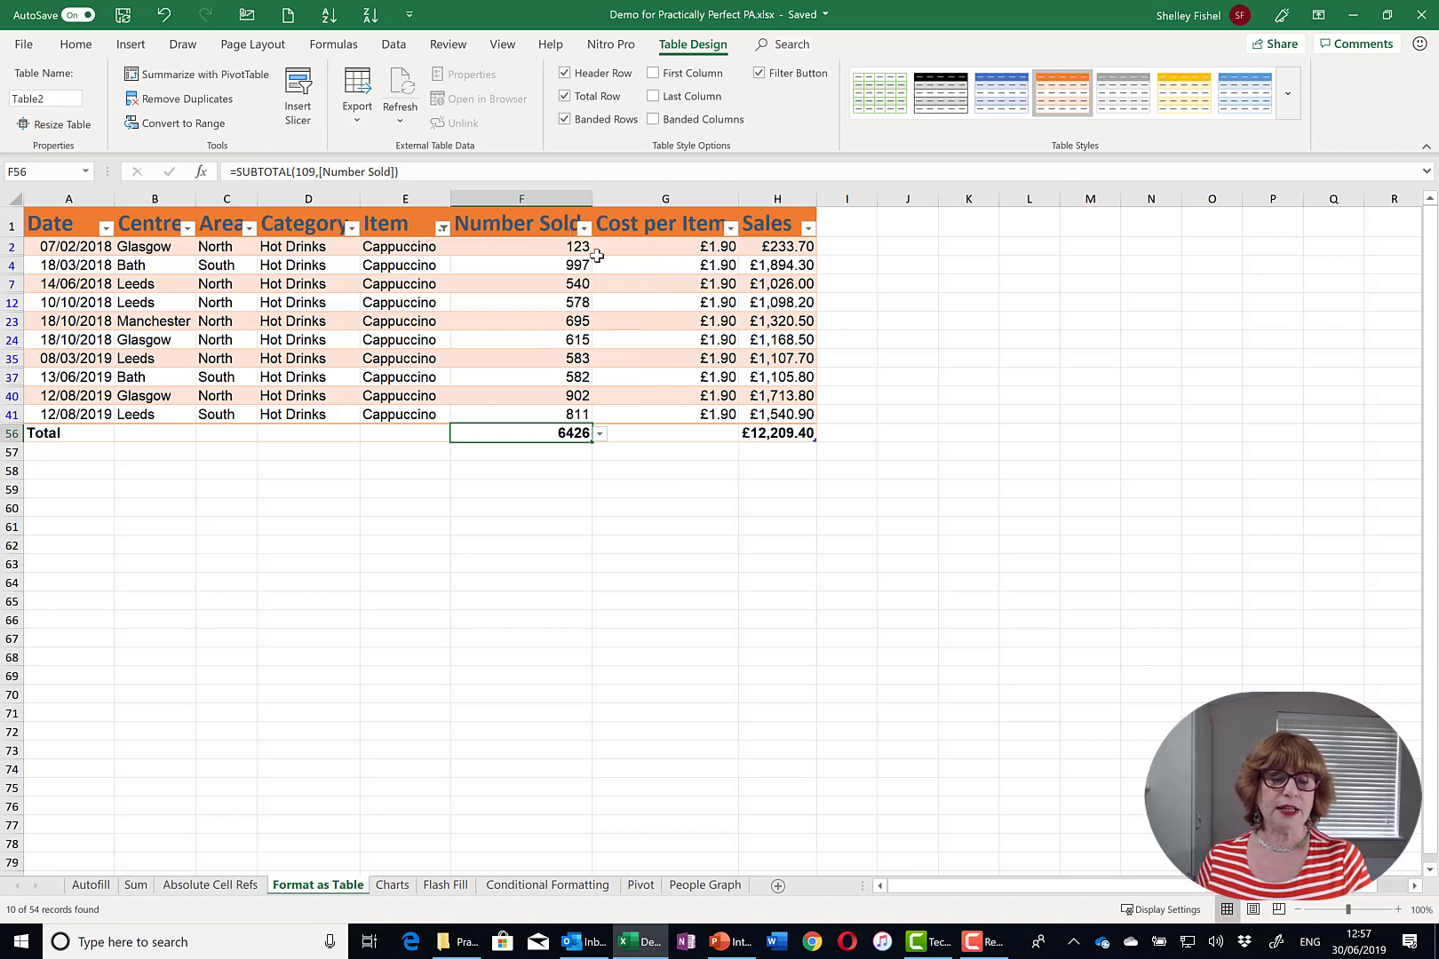
pyautogui.click(442, 228)
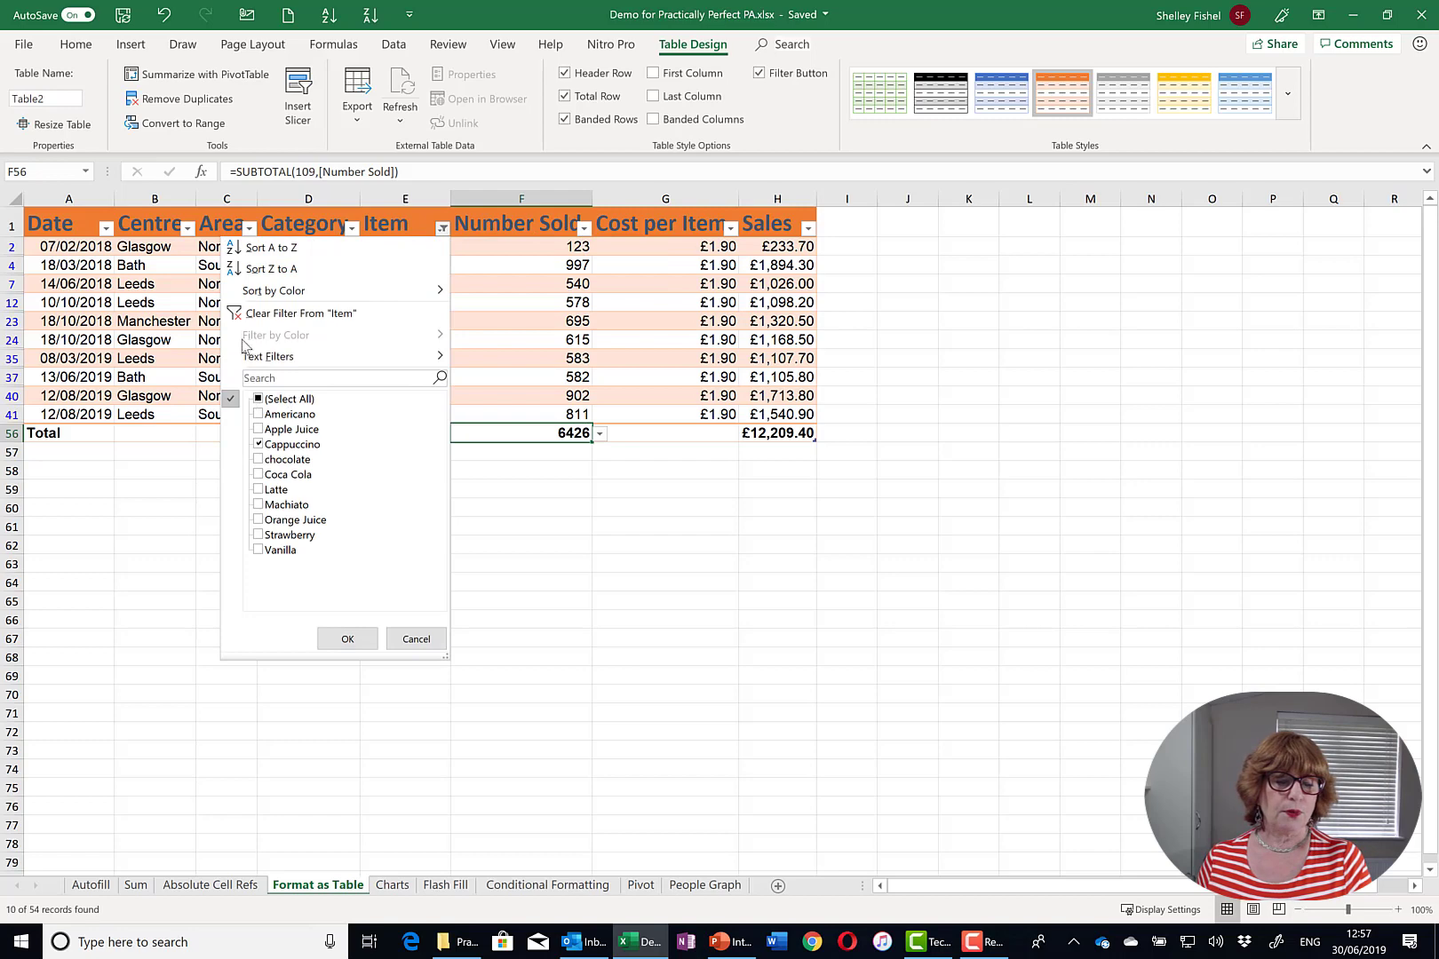
pyautogui.press('Escape')
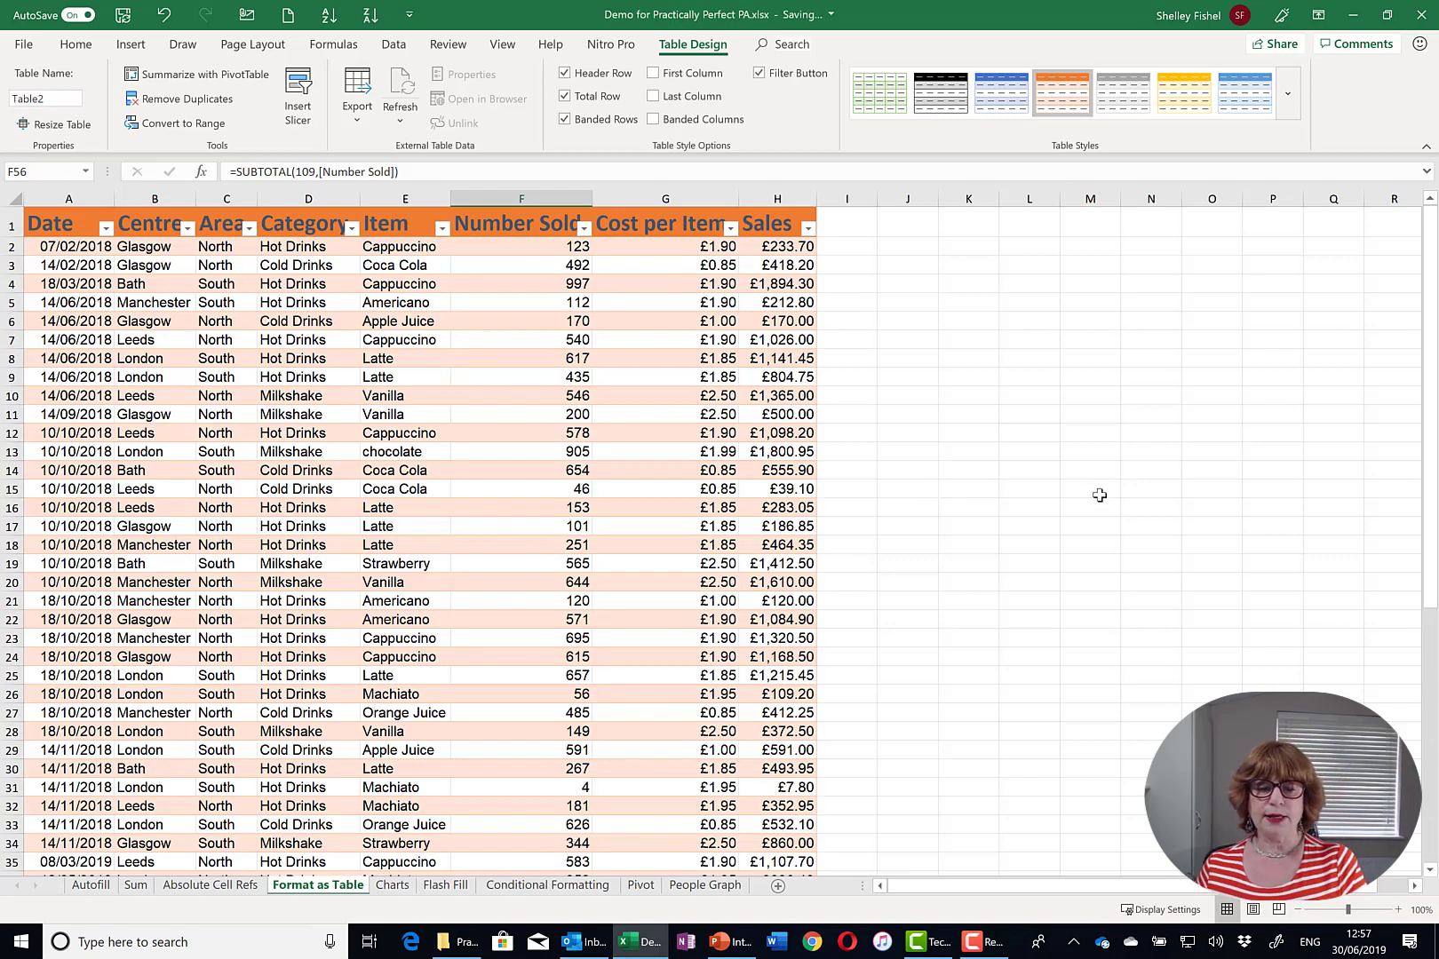
pyautogui.scroll(-1, 1096, 496)
pyautogui.scroll(-9, 1089, 494)
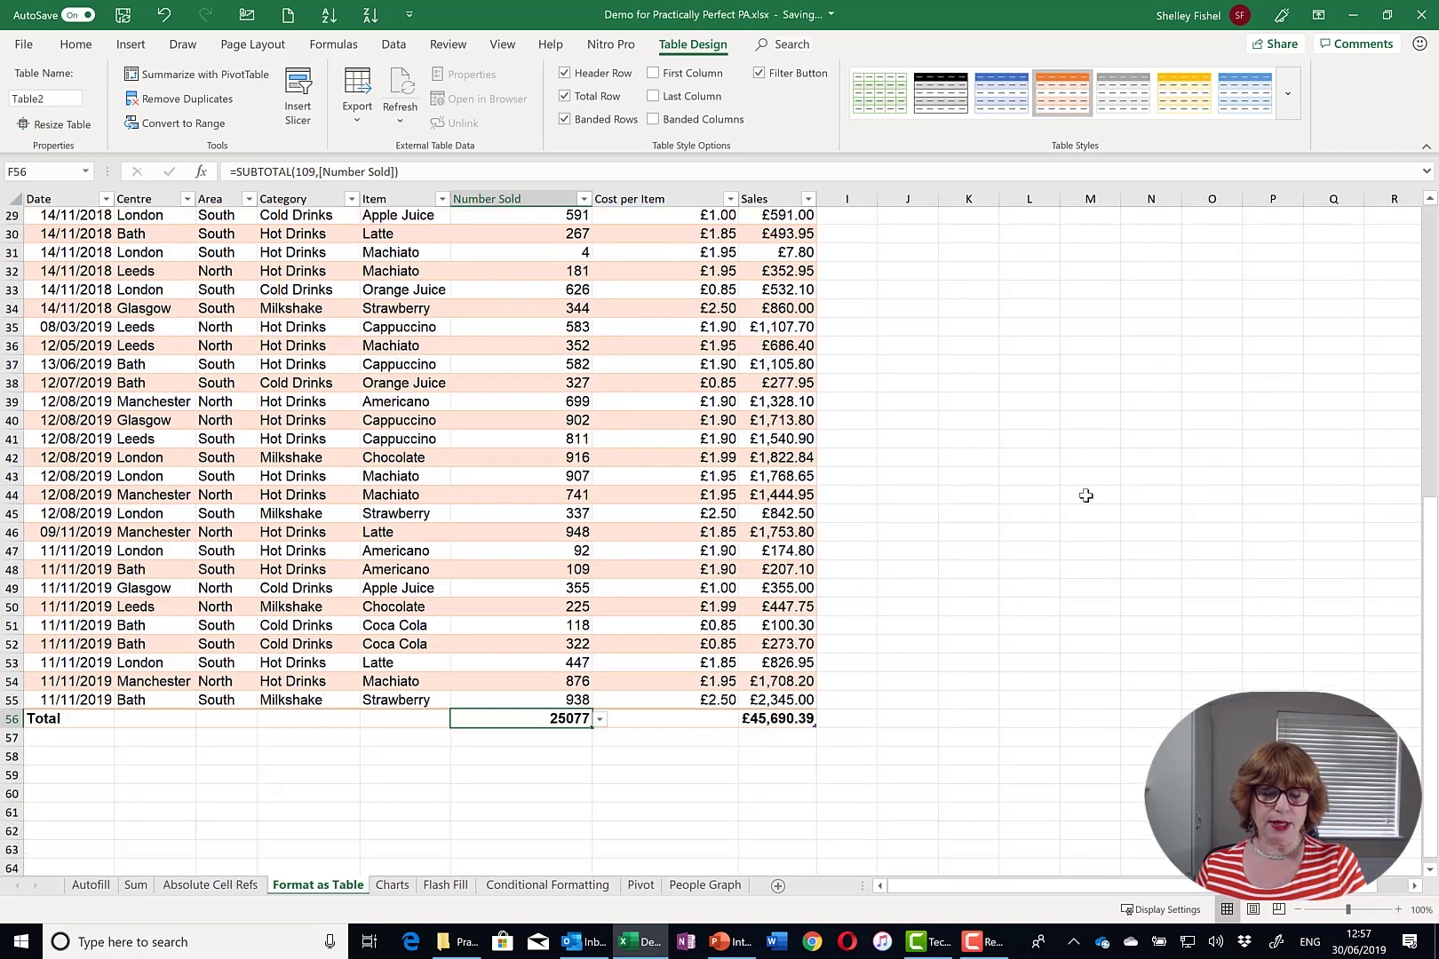
pyautogui.scroll(-6, 1083, 498)
pyautogui.scroll(1, 1075, 491)
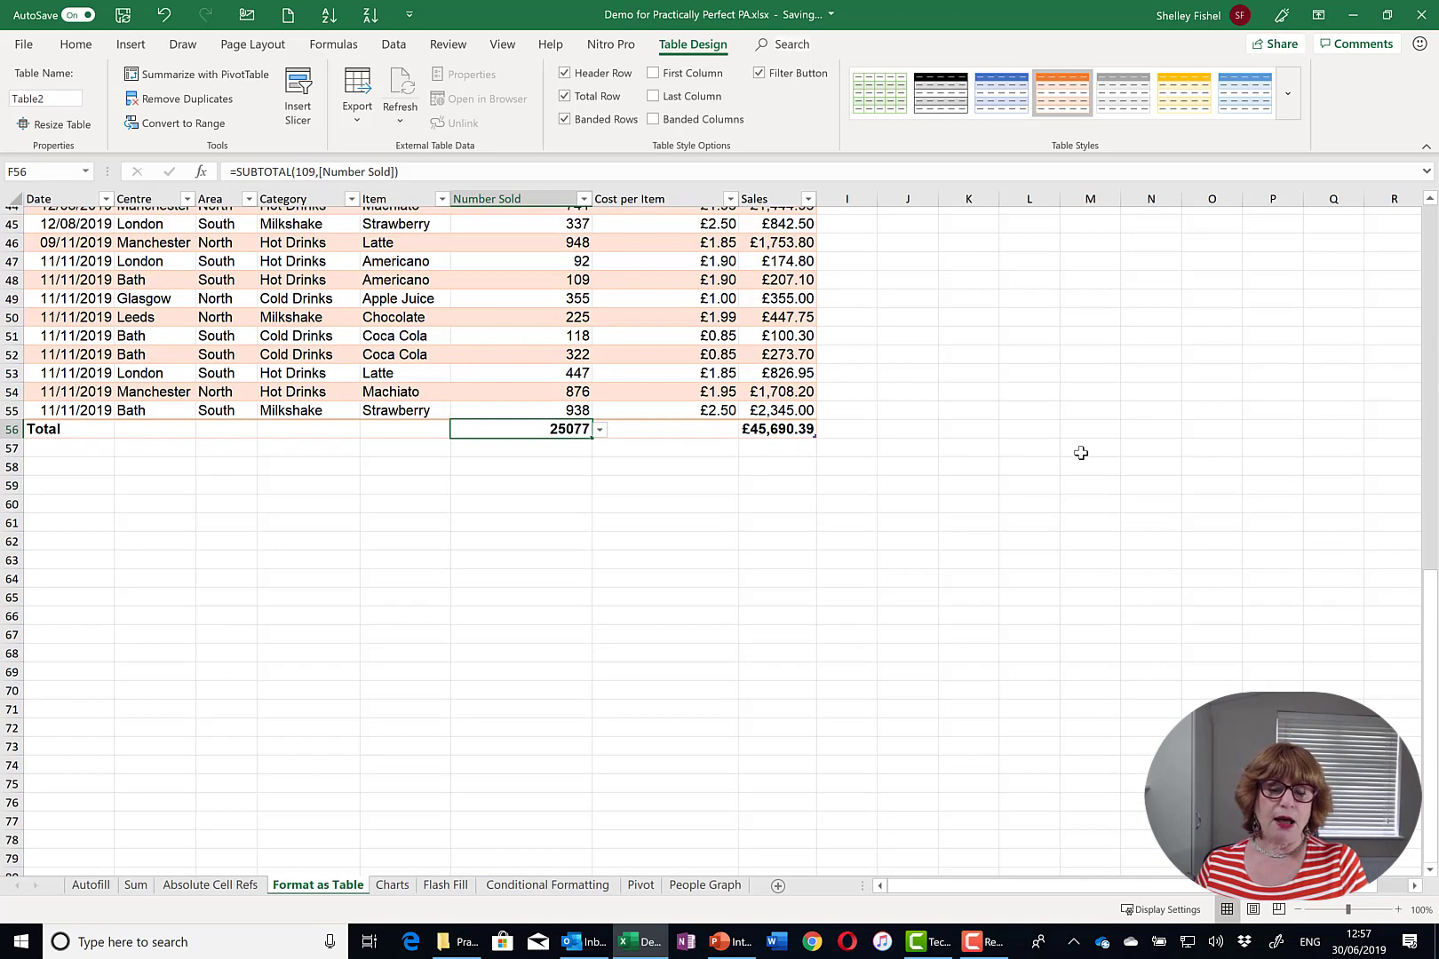
pyautogui.scroll(7, 1066, 444)
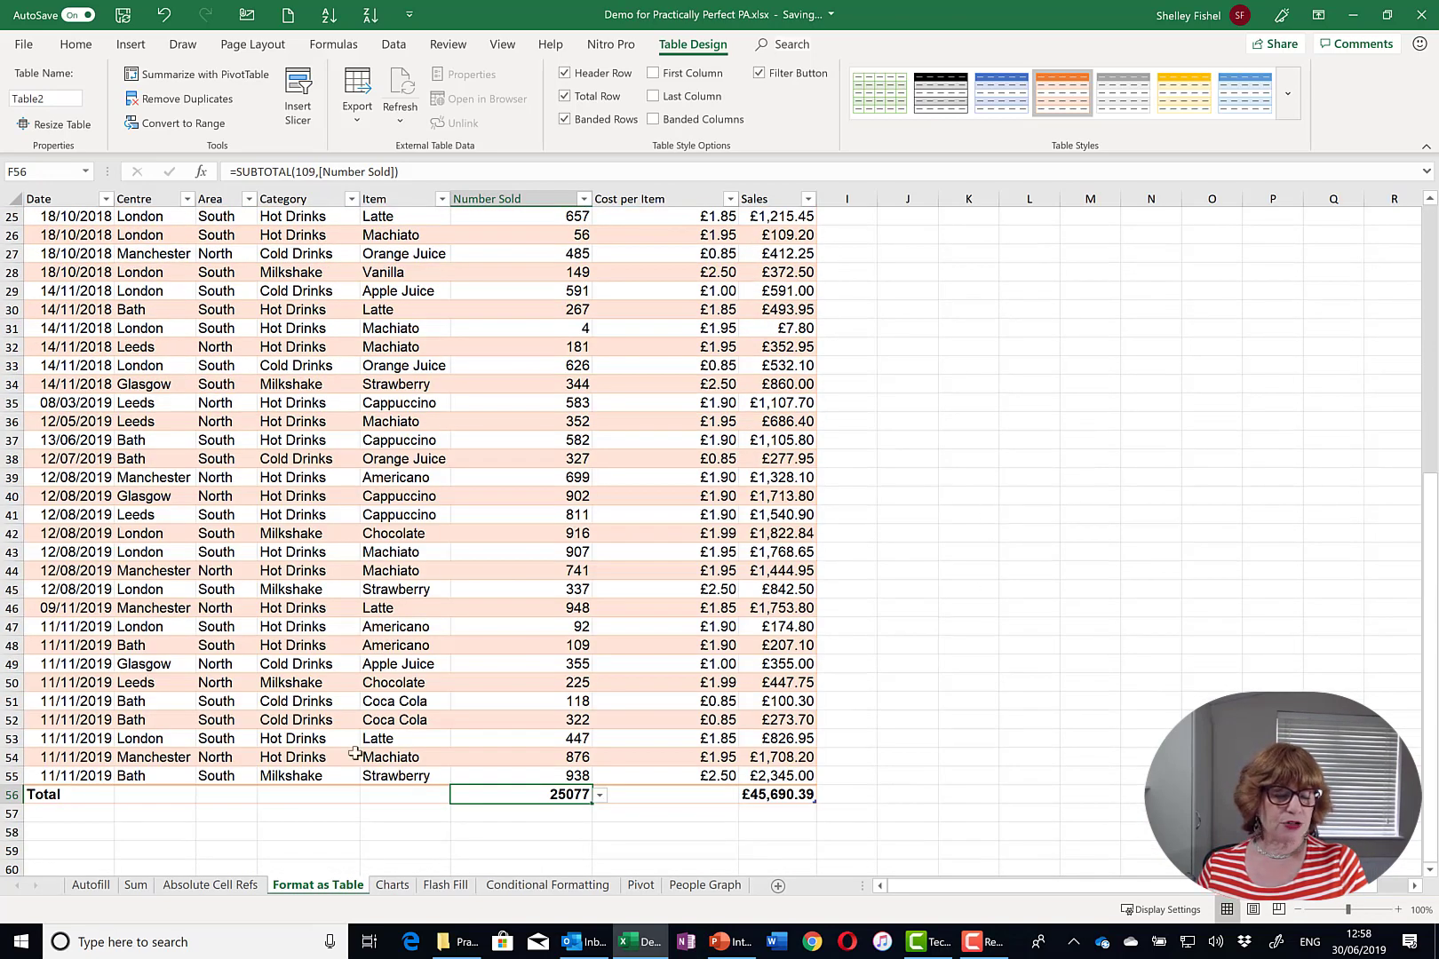
pyautogui.moveTo(11, 739); pyautogui.dragTo(12, 769)
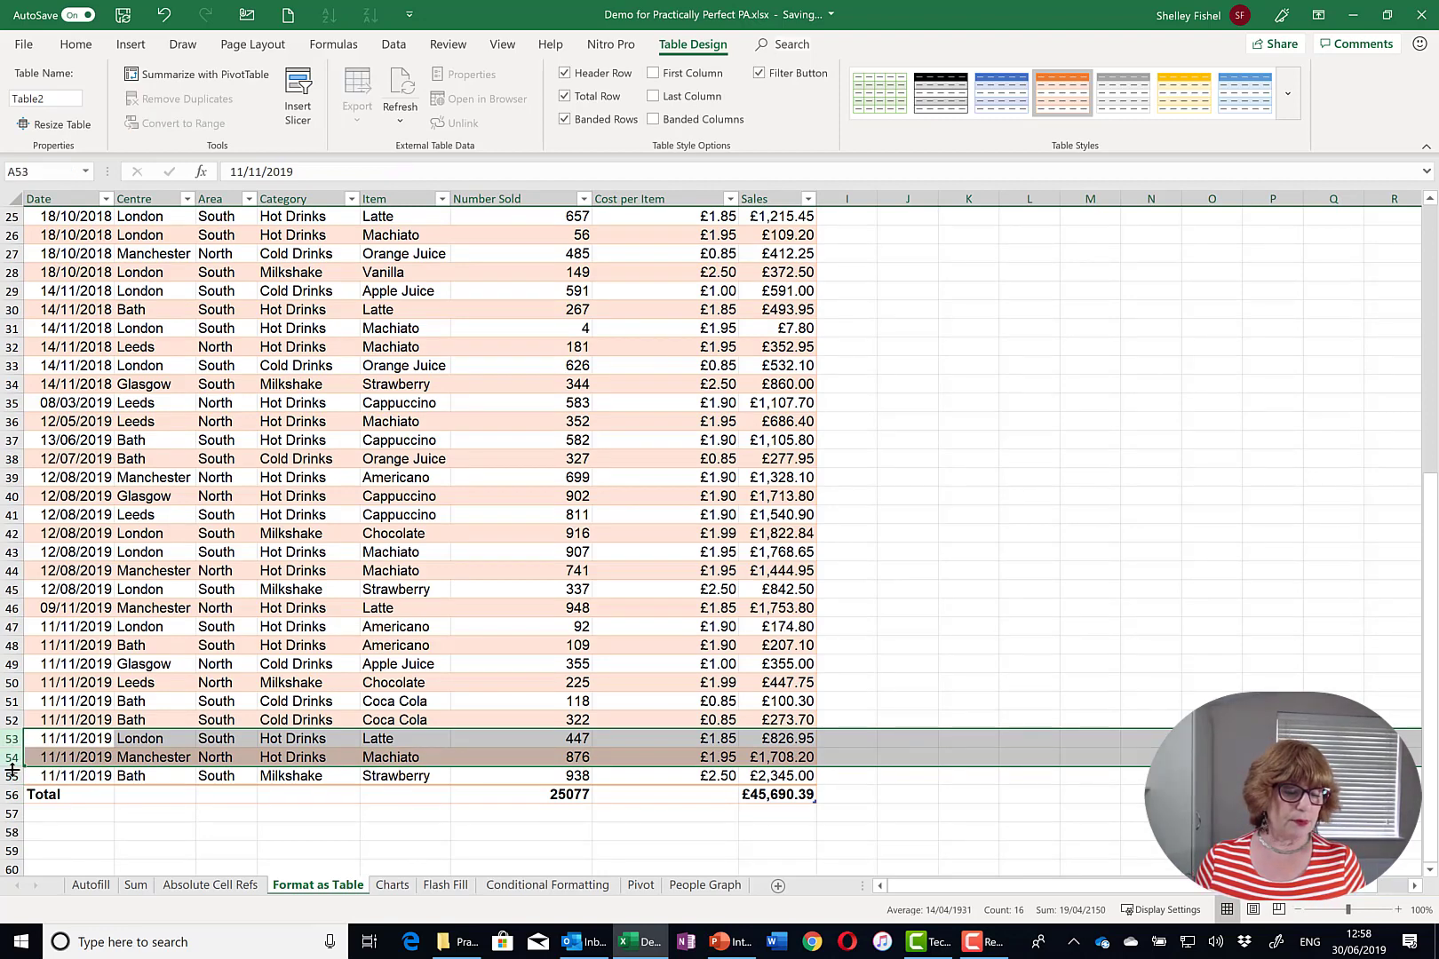
# - Insert three blank rows at rows 53–55
pyautogui.keyDown('shift'); pyautogui.click(12, 777); pyautogui.keyUp('shift')
pyautogui.rightClick(13, 776)
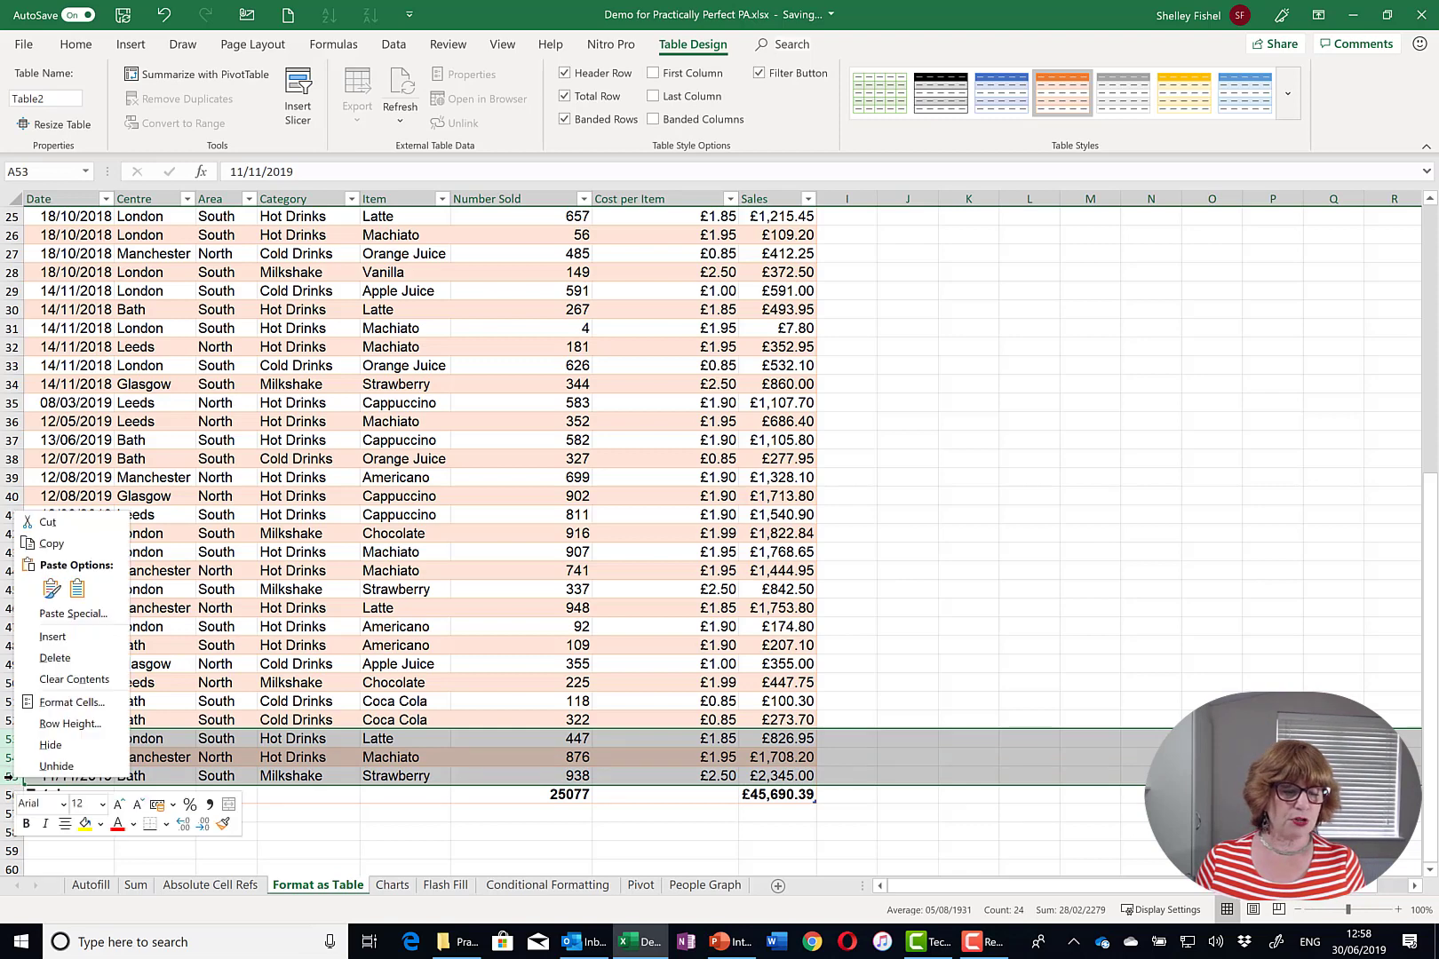
pyautogui.press('Escape')
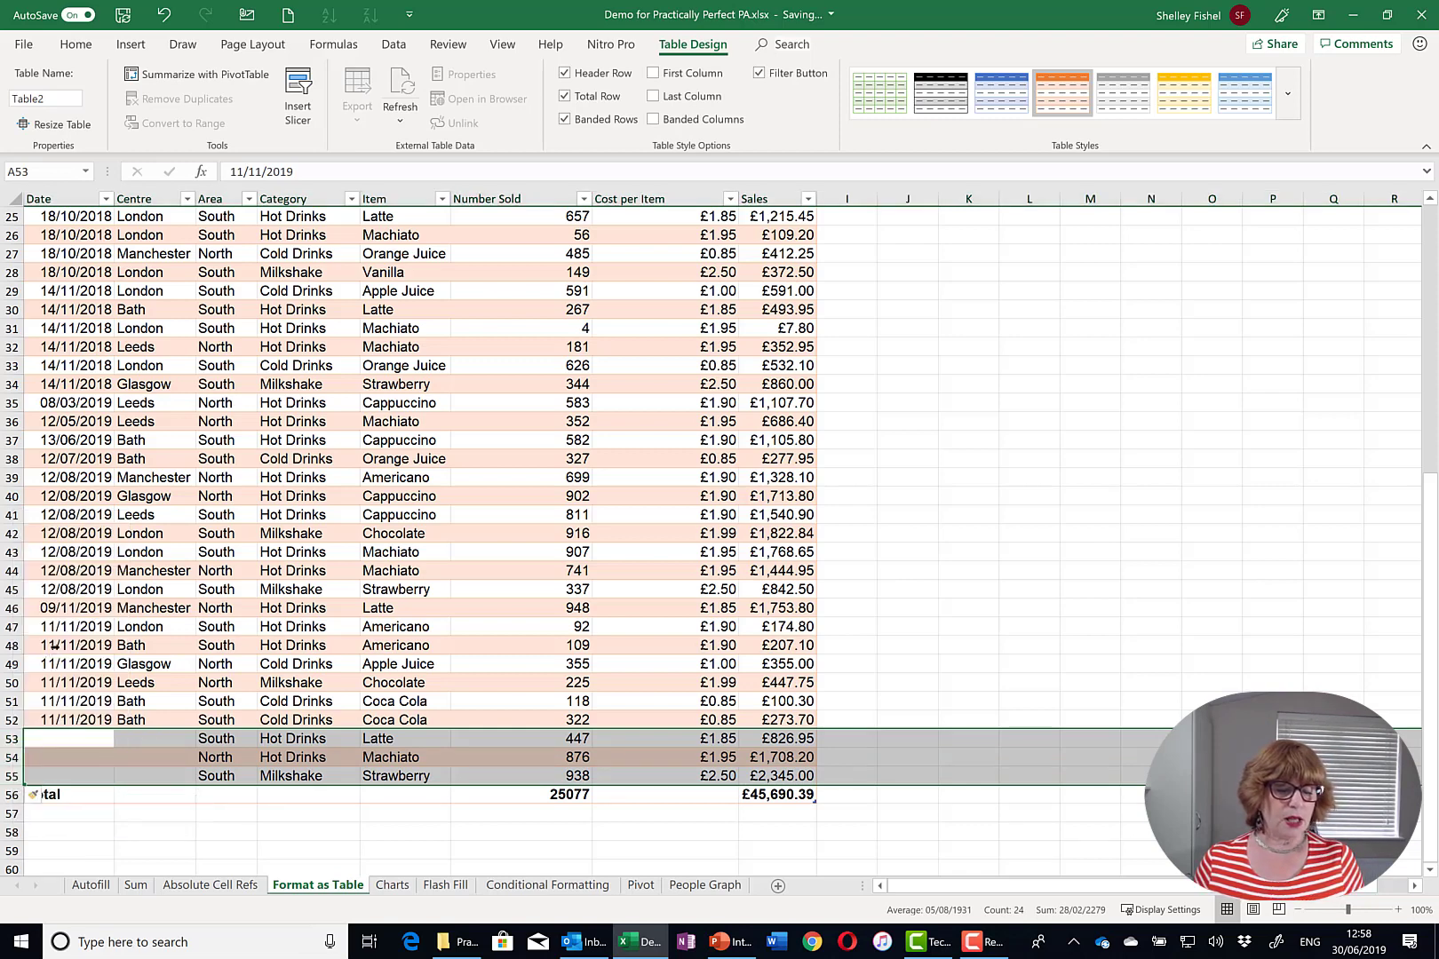
pyautogui.hotkey('ctrl', 'shift', '+')
pyautogui.click(186, 757)
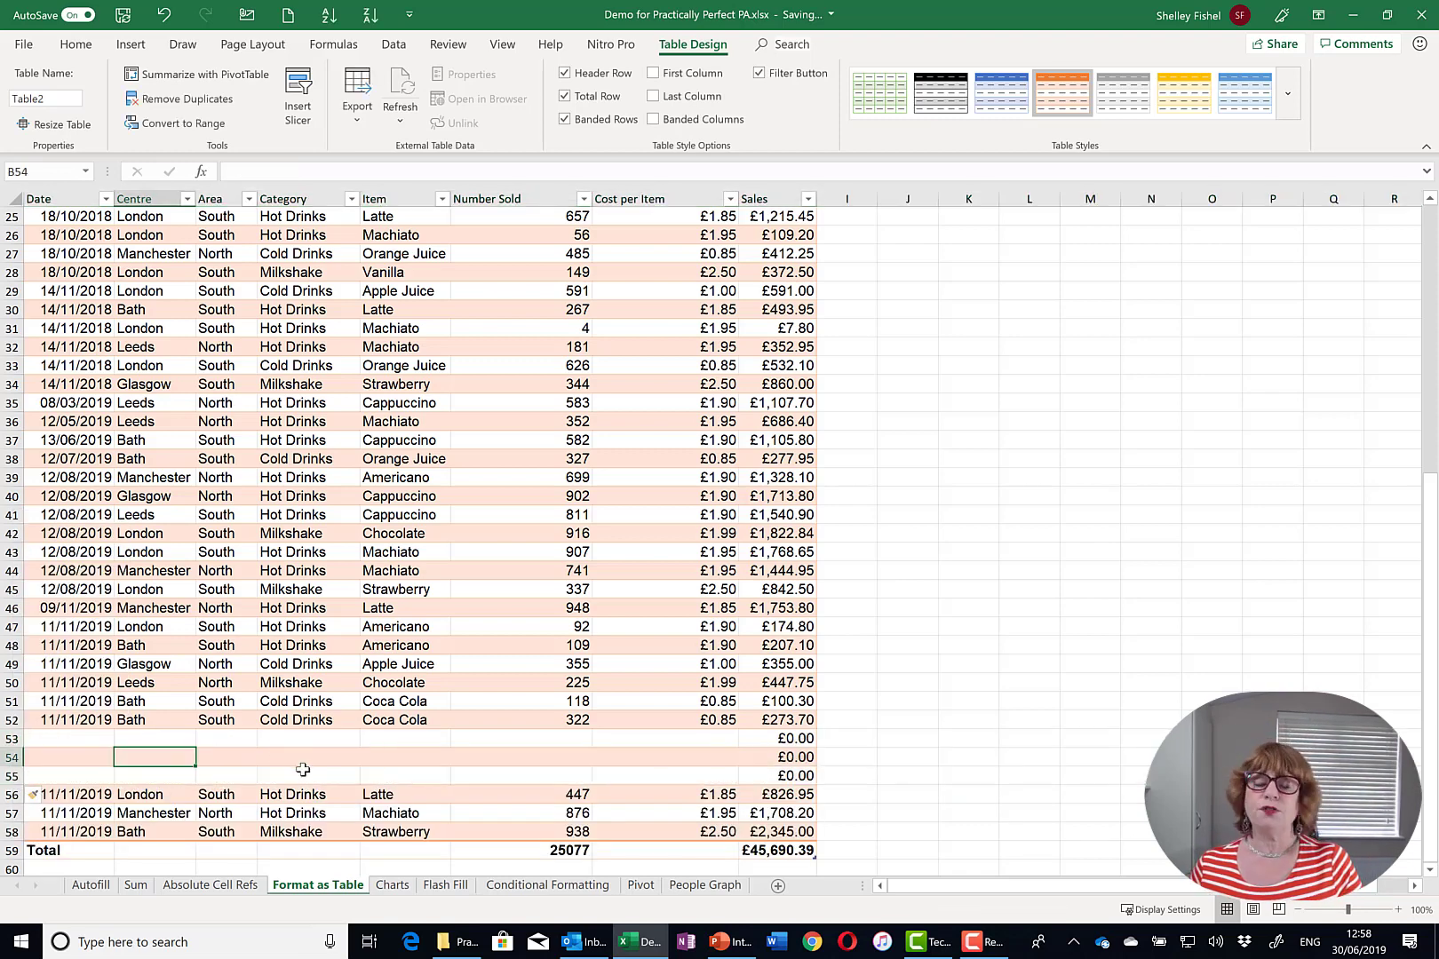
# - Fill row 53 with 01/02/2019, Bath, South, Hot Drinks, Cappuccino, 450 and 1.90
pyautogui.click(68, 741)
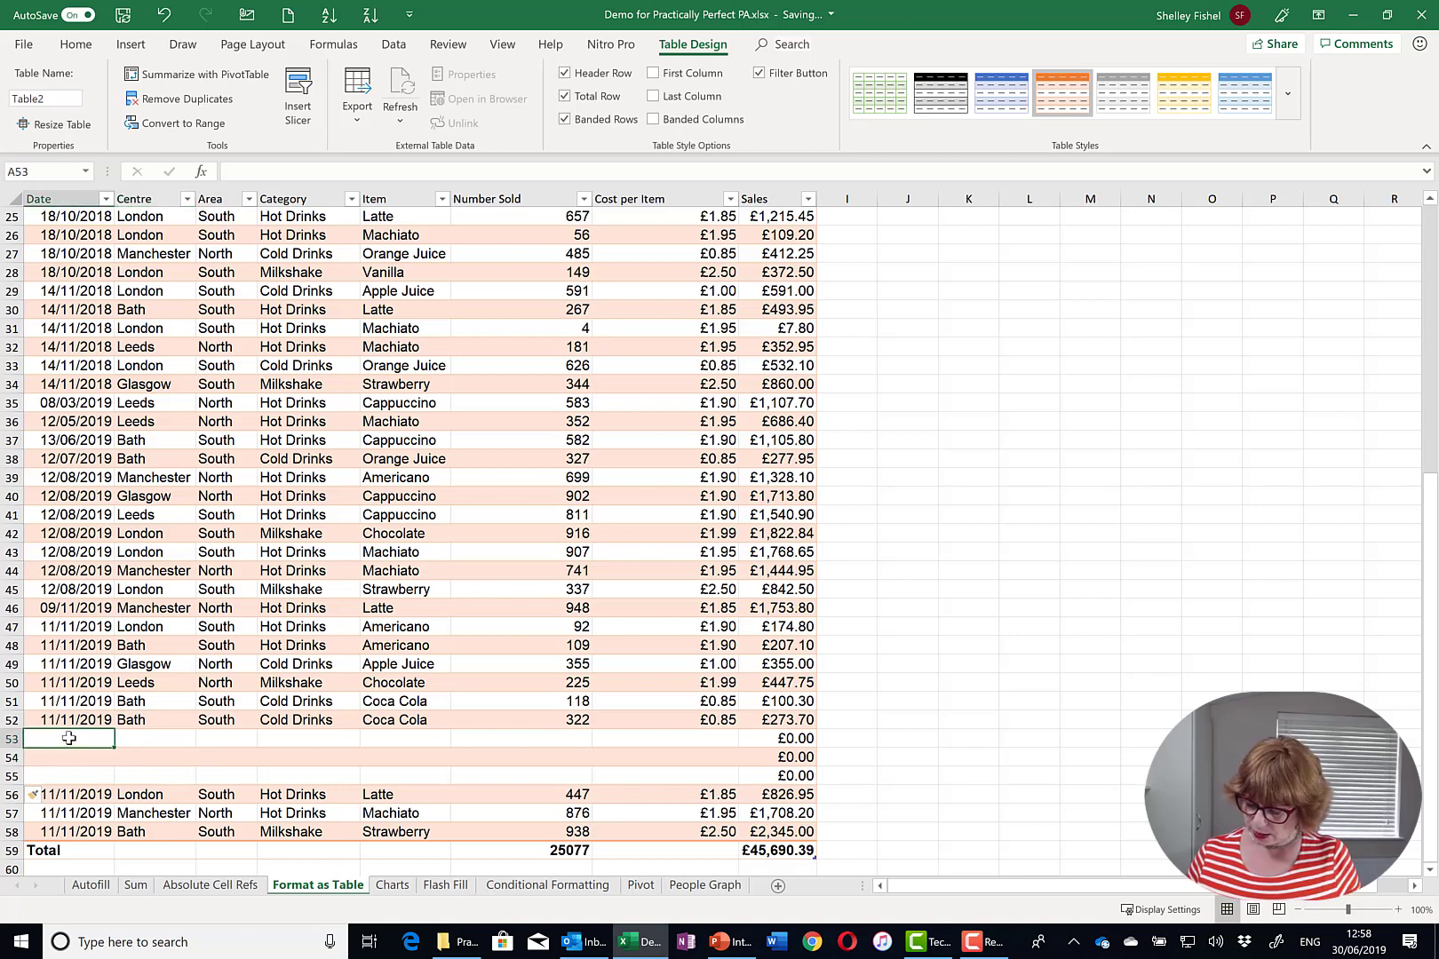
pyautogui.write('01/02/2019')
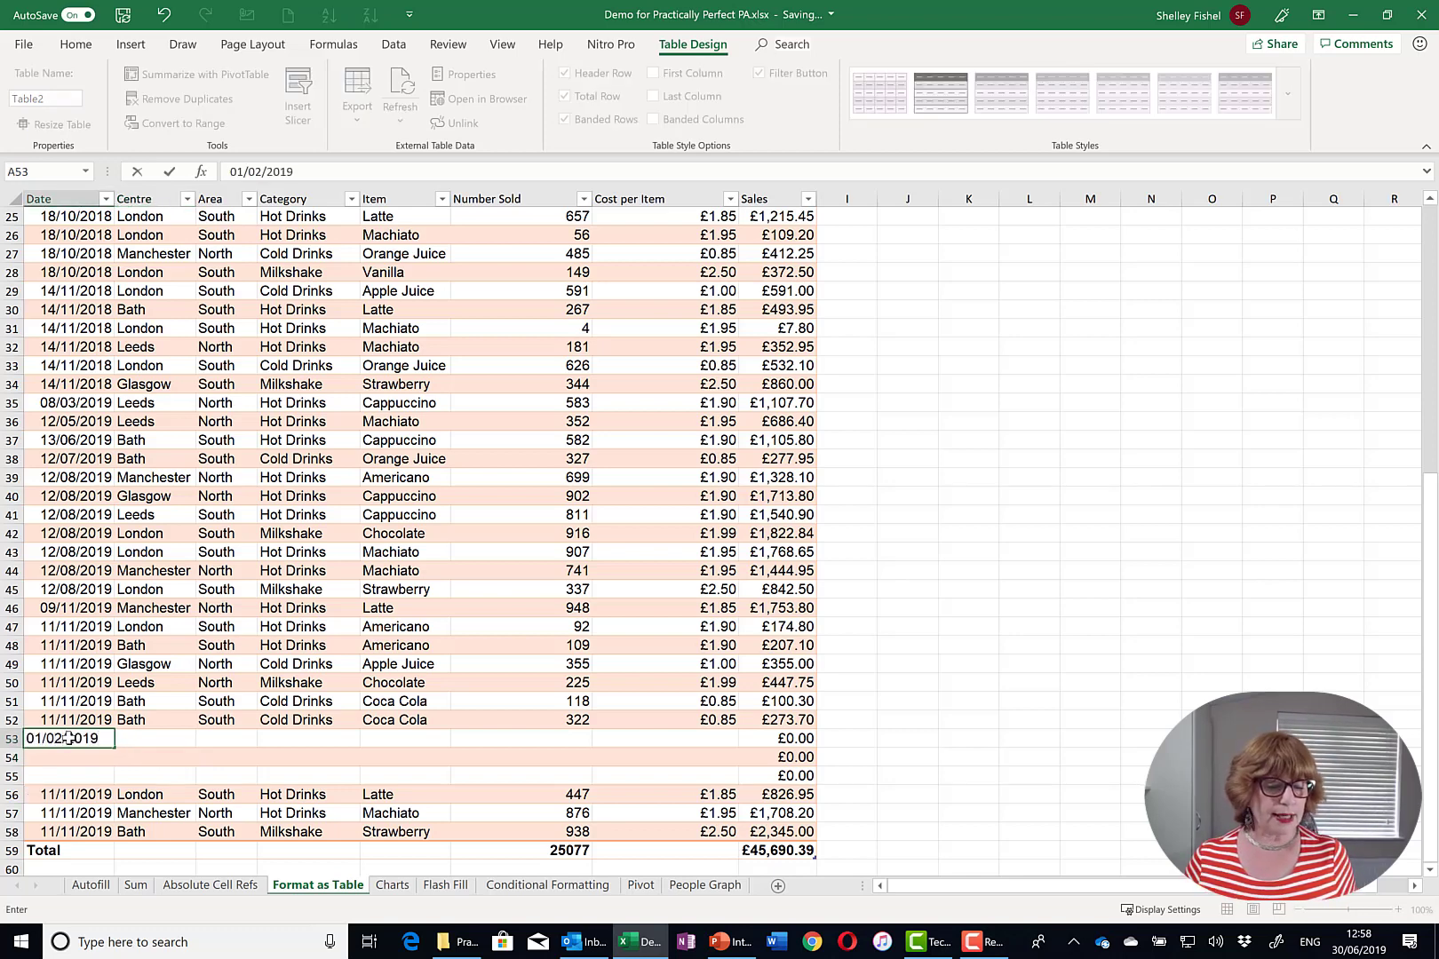
pyautogui.press('Tab')
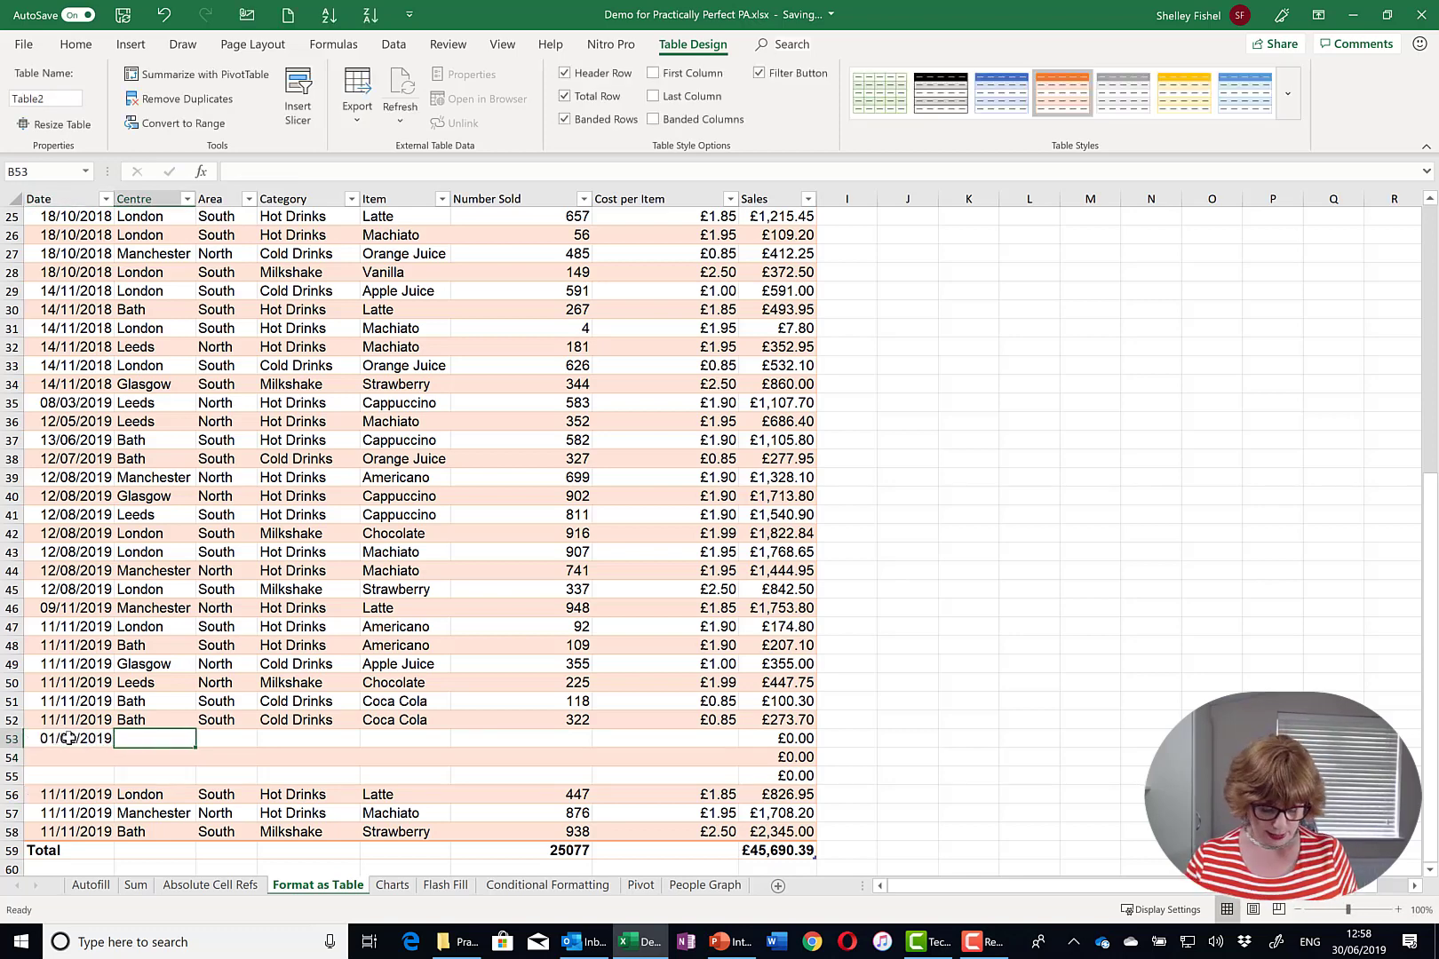
pyautogui.write('Bath')
pyautogui.press('Tab')
pyautogui.write('South')
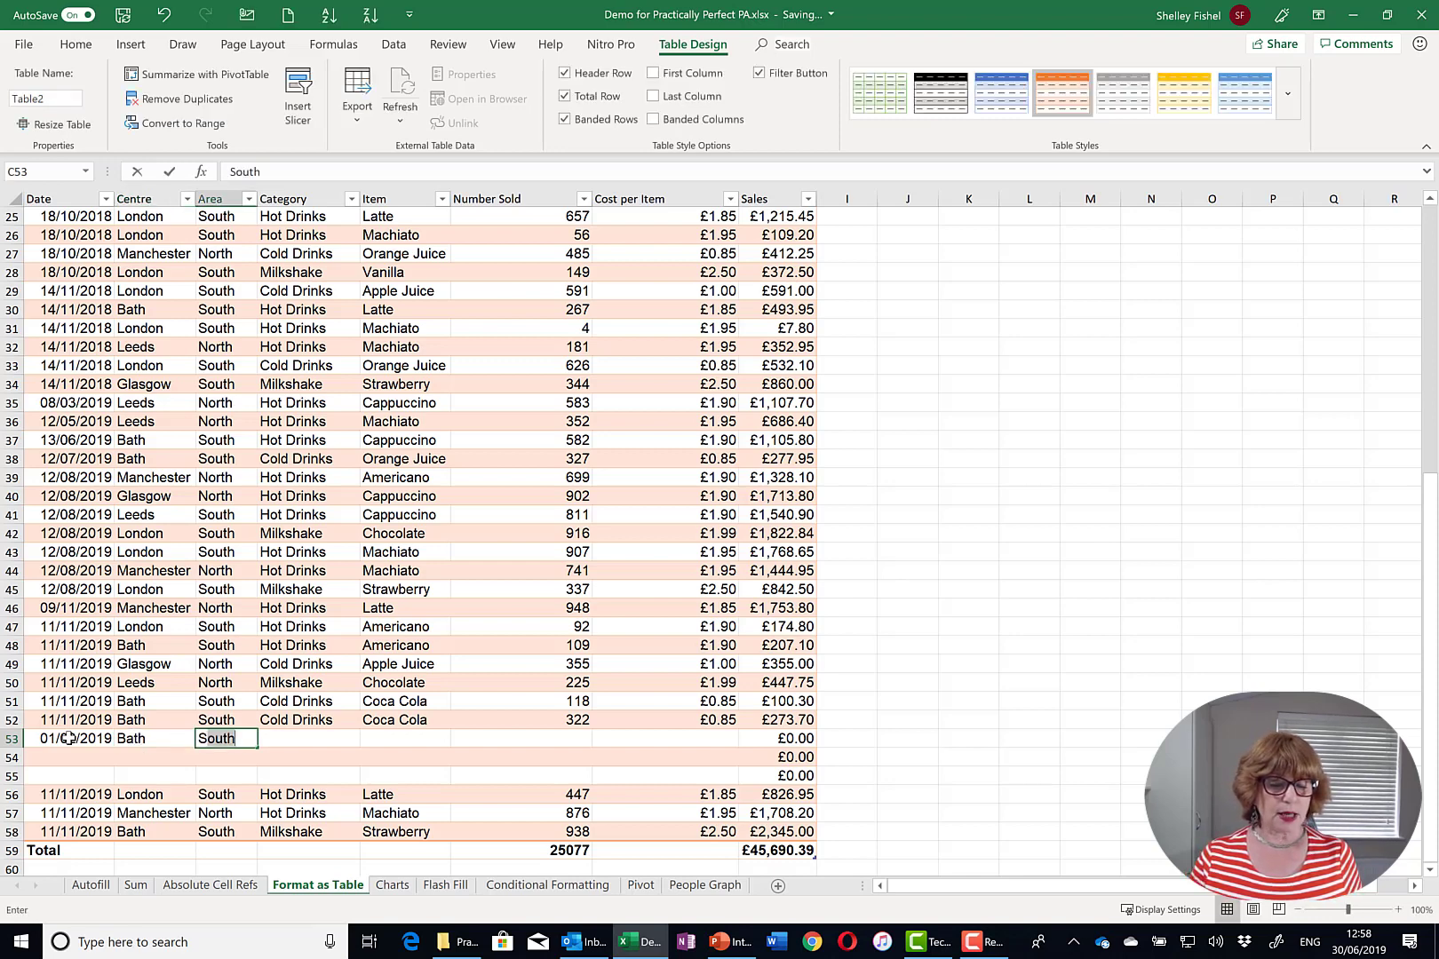
pyautogui.press('Tab')
pyautogui.write('Hot Drinks')
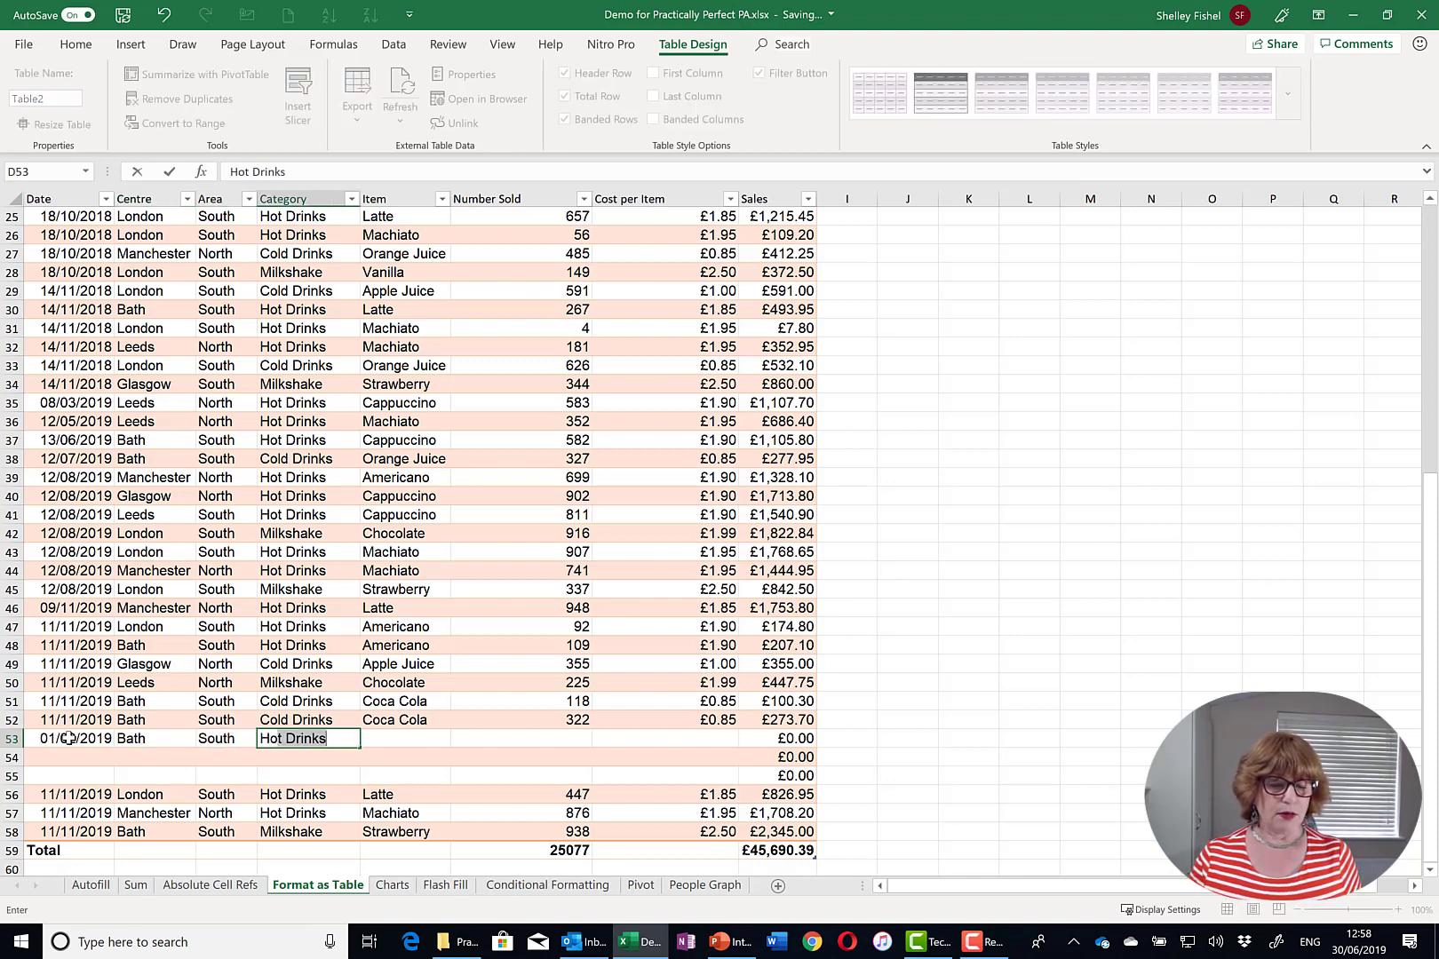
pyautogui.press('Tab')
pyautogui.write('Cappuccino')
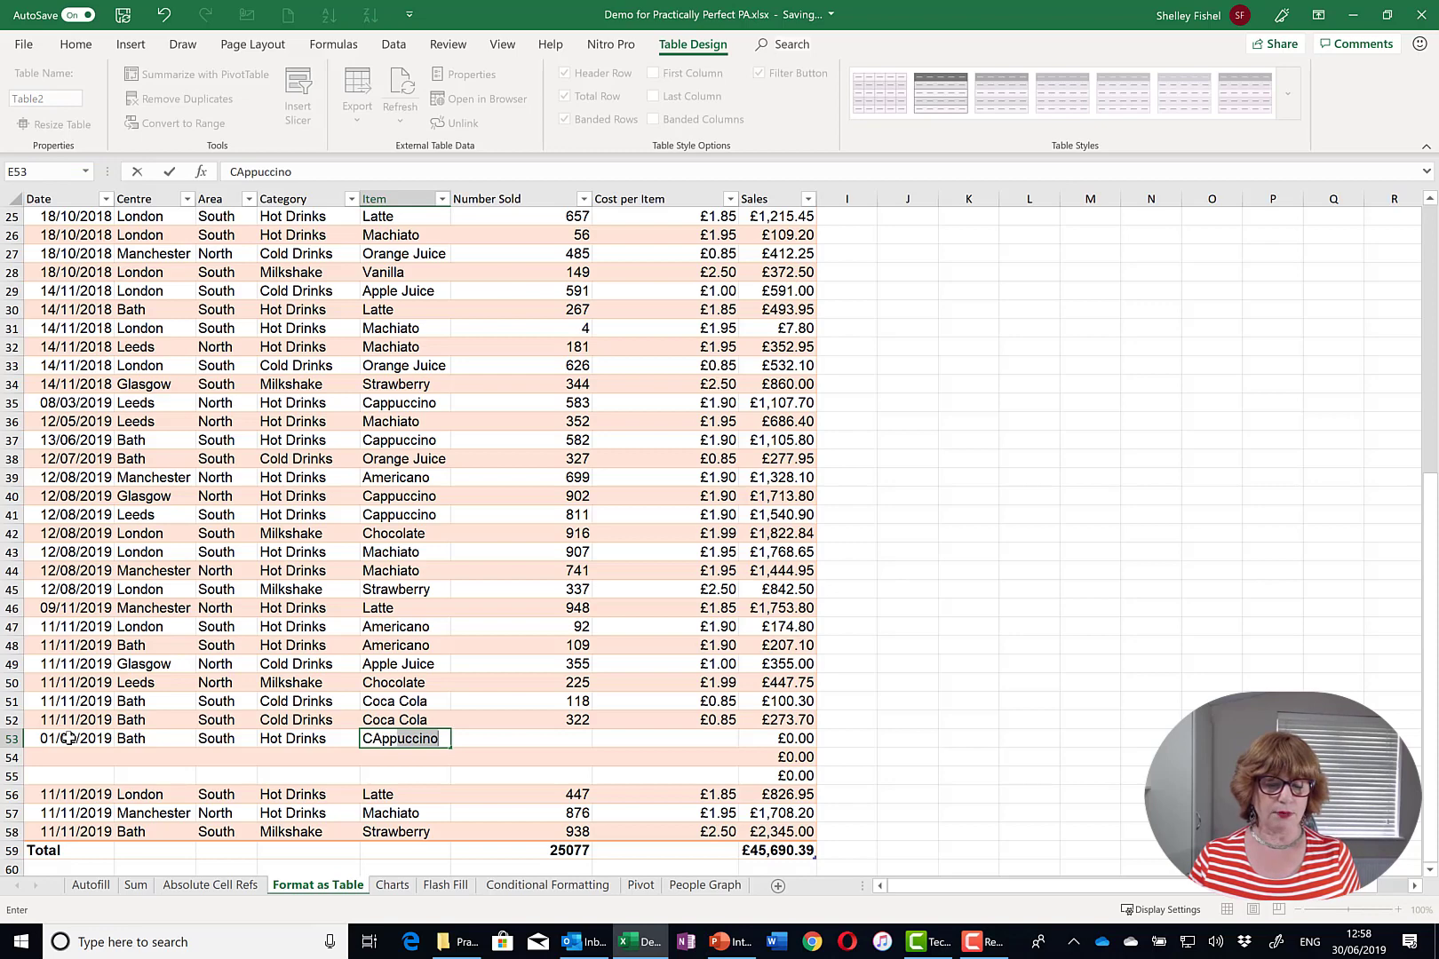
pyautogui.press('Tab')
pyautogui.write('450')
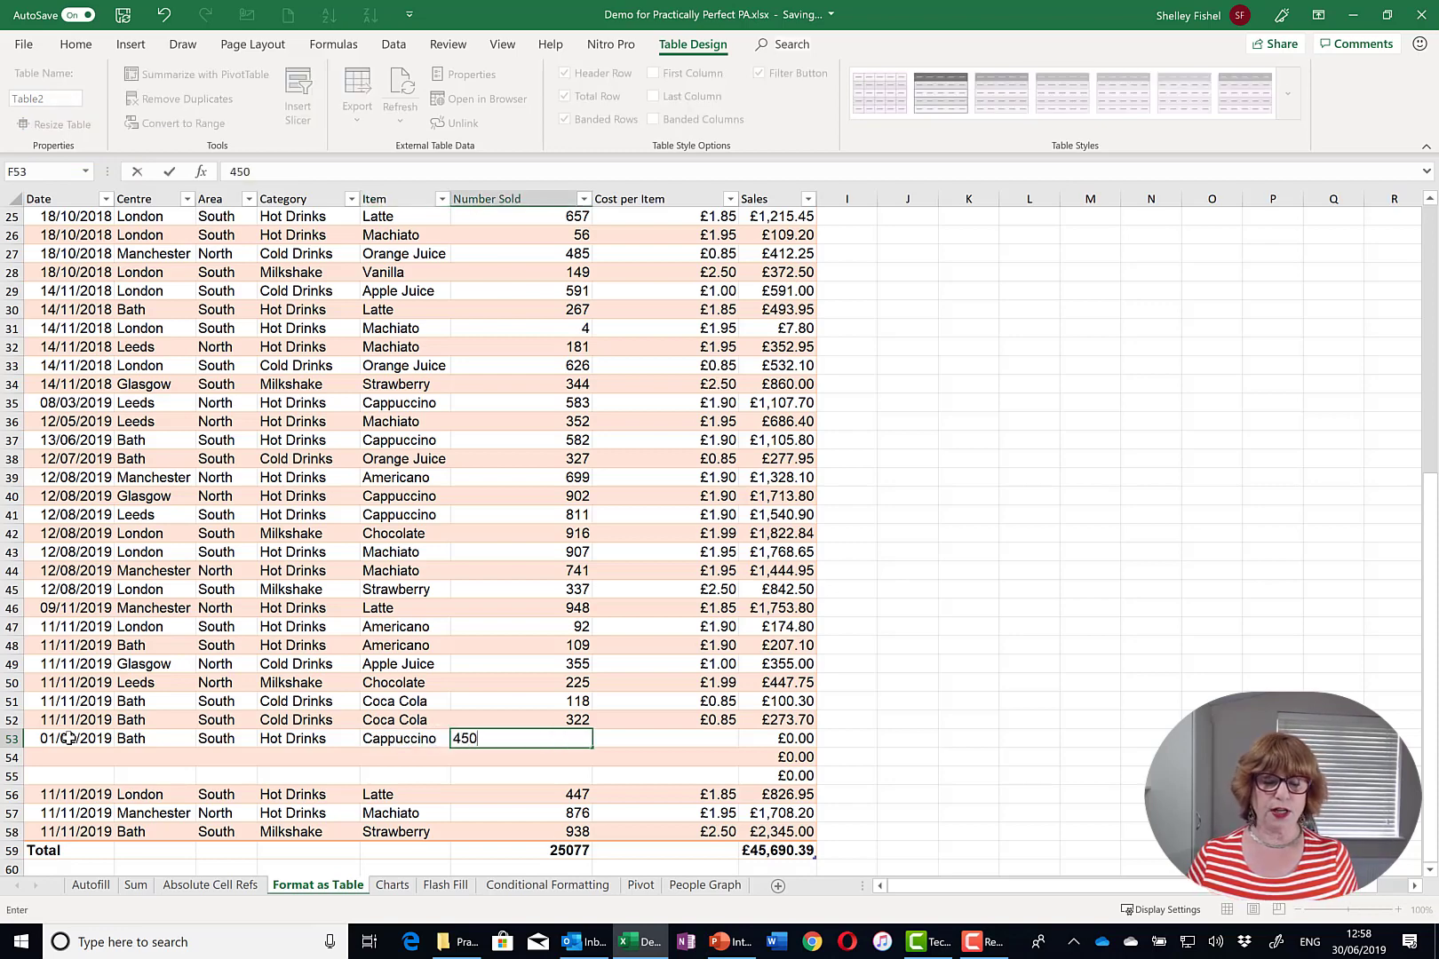
pyautogui.press('Tab')
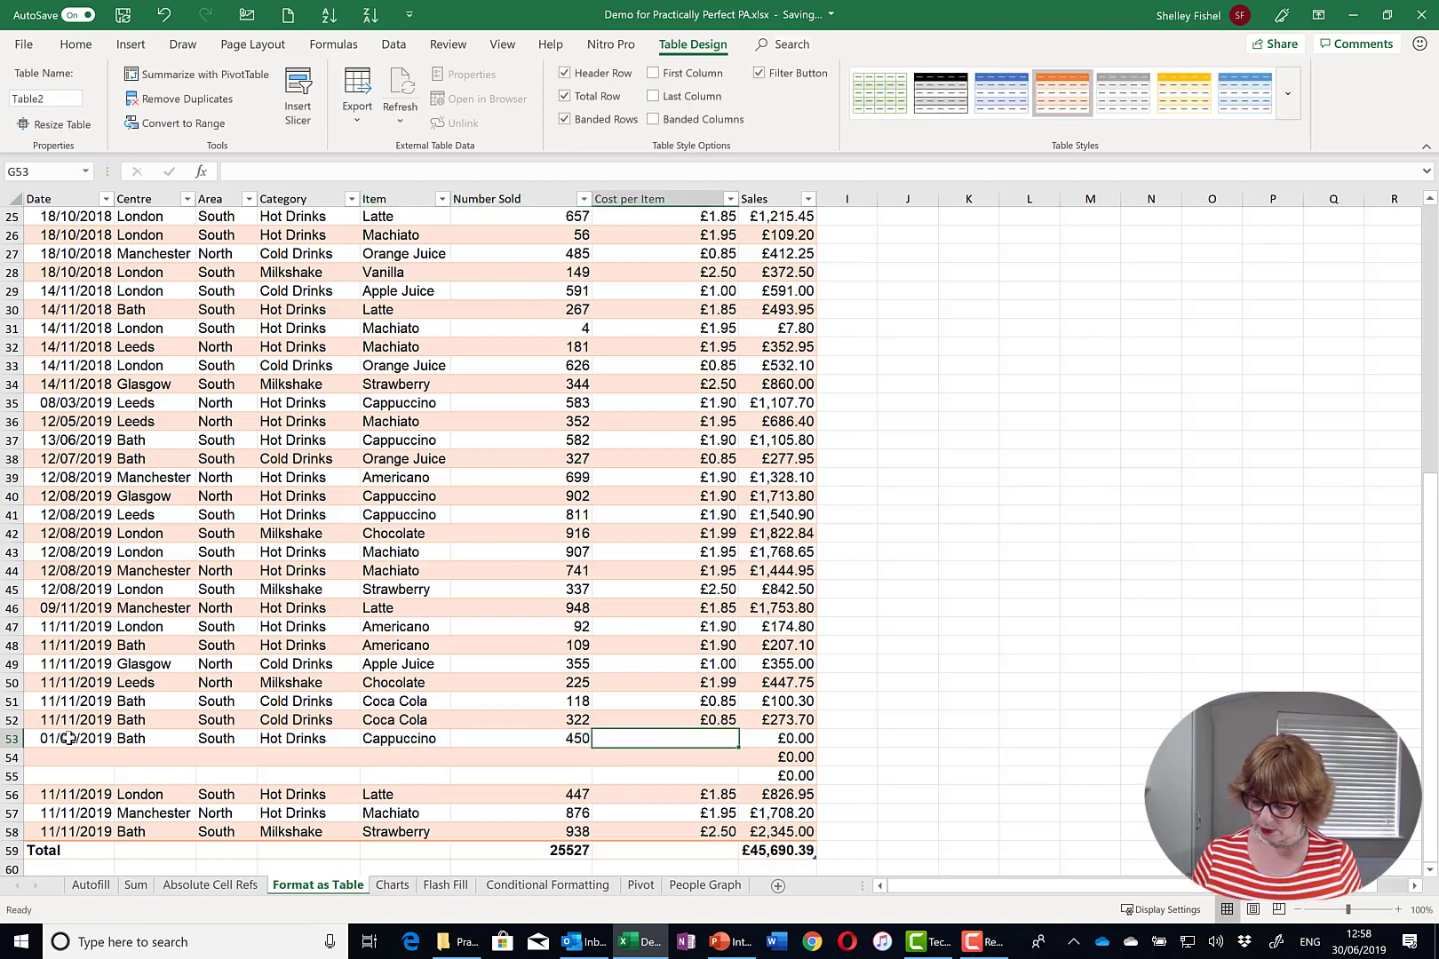
pyautogui.write('1.90')
pyautogui.press('Tab')
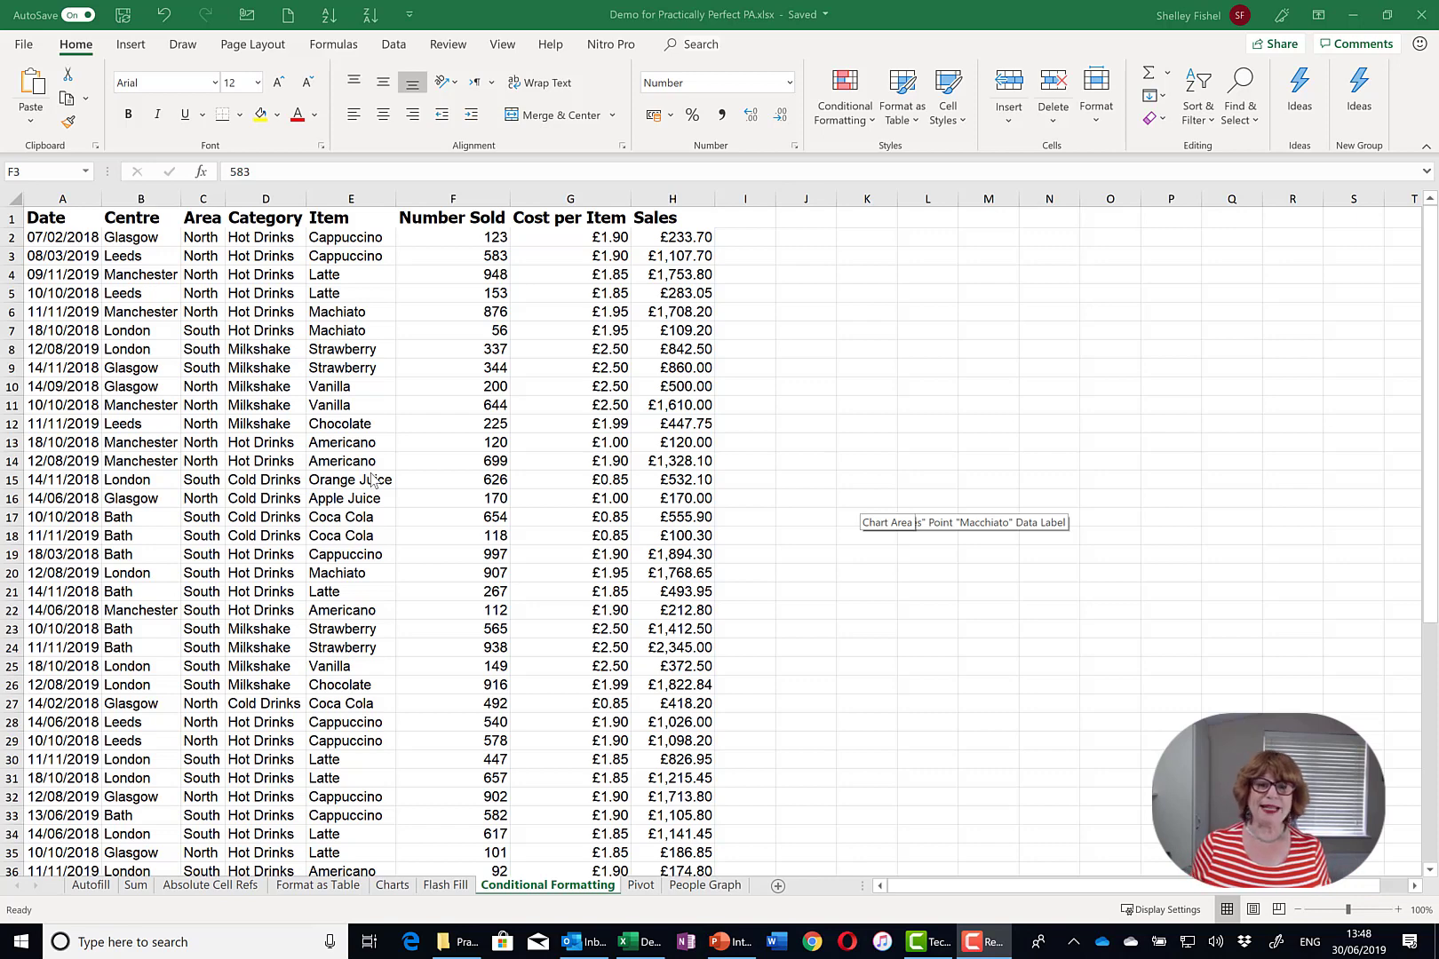
# - Apply a Greater Than 750 rule to H2:H28 with Light Red Fill with Dark Red Text
pyautogui.click(695, 239)
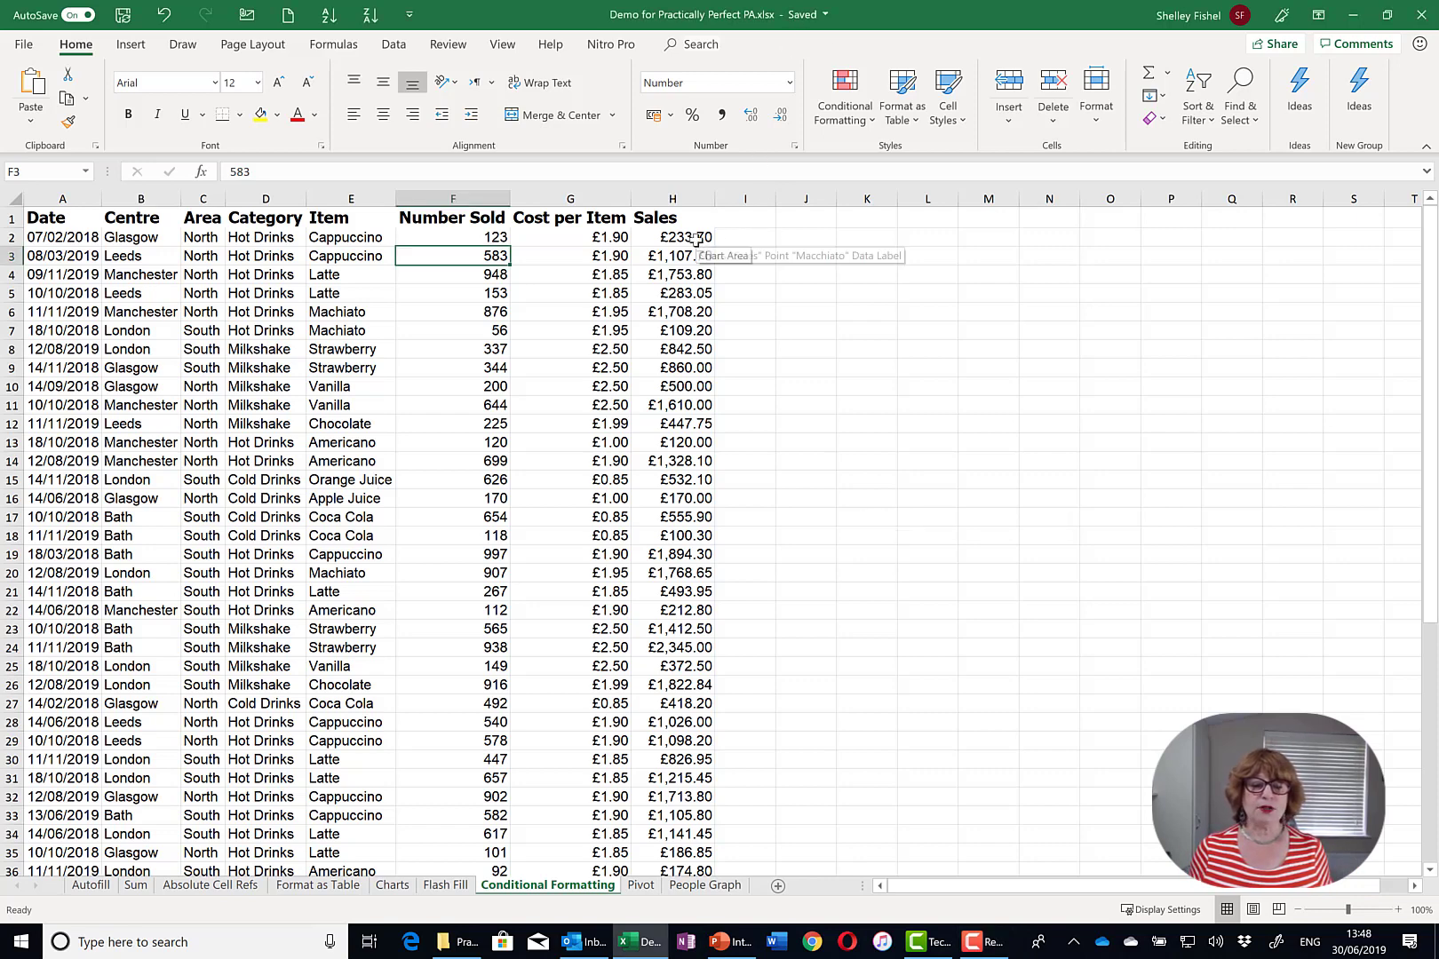
pyautogui.moveTo(695, 238); pyautogui.dragTo(646, 721)
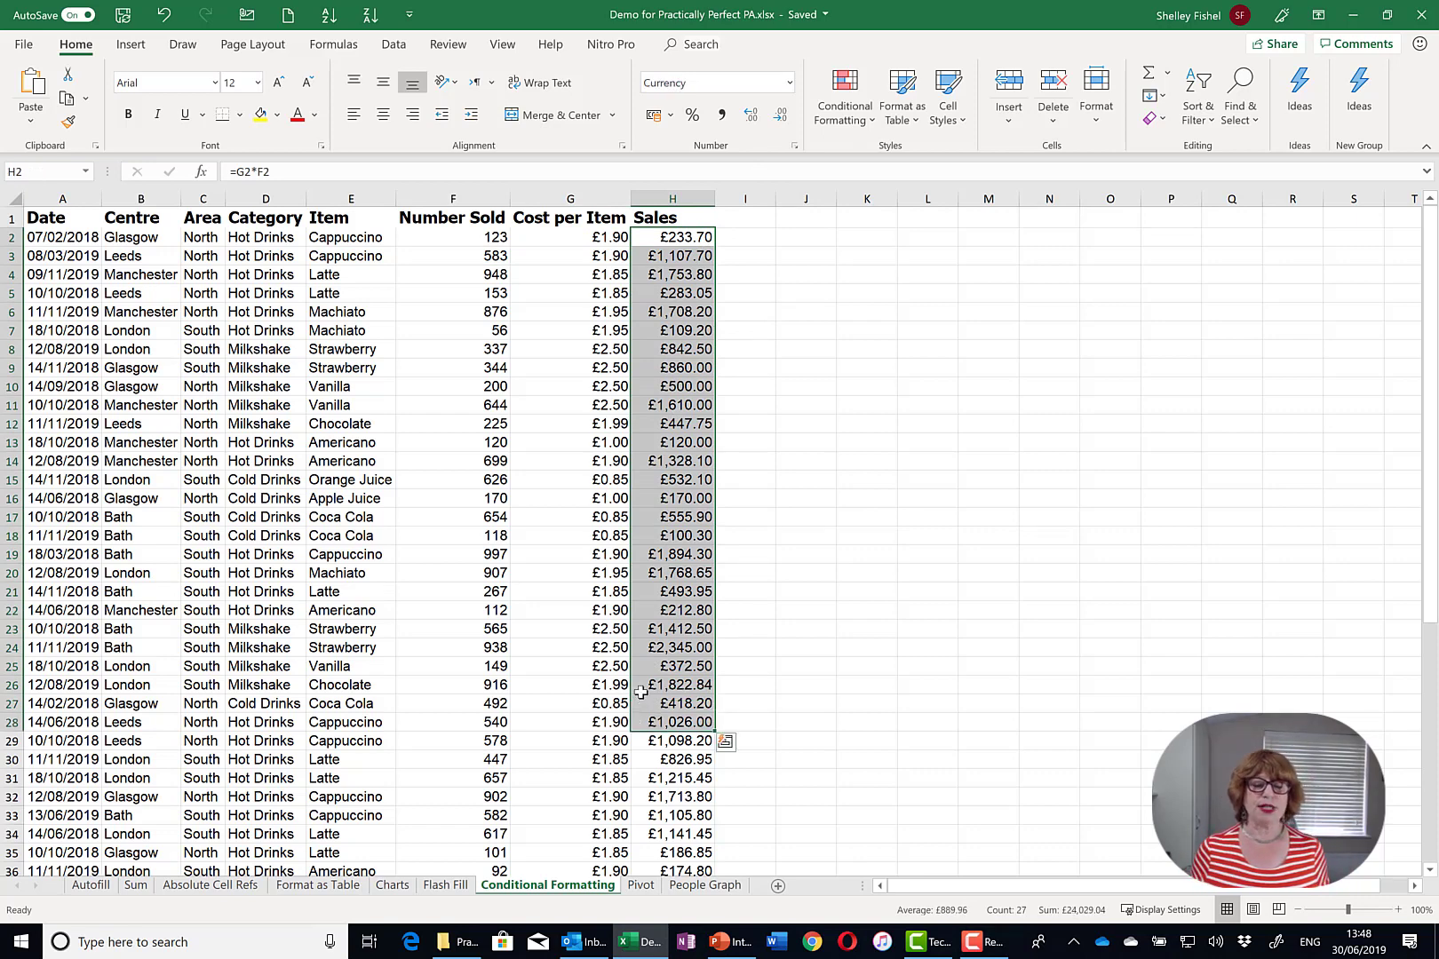
pyautogui.click(866, 119)
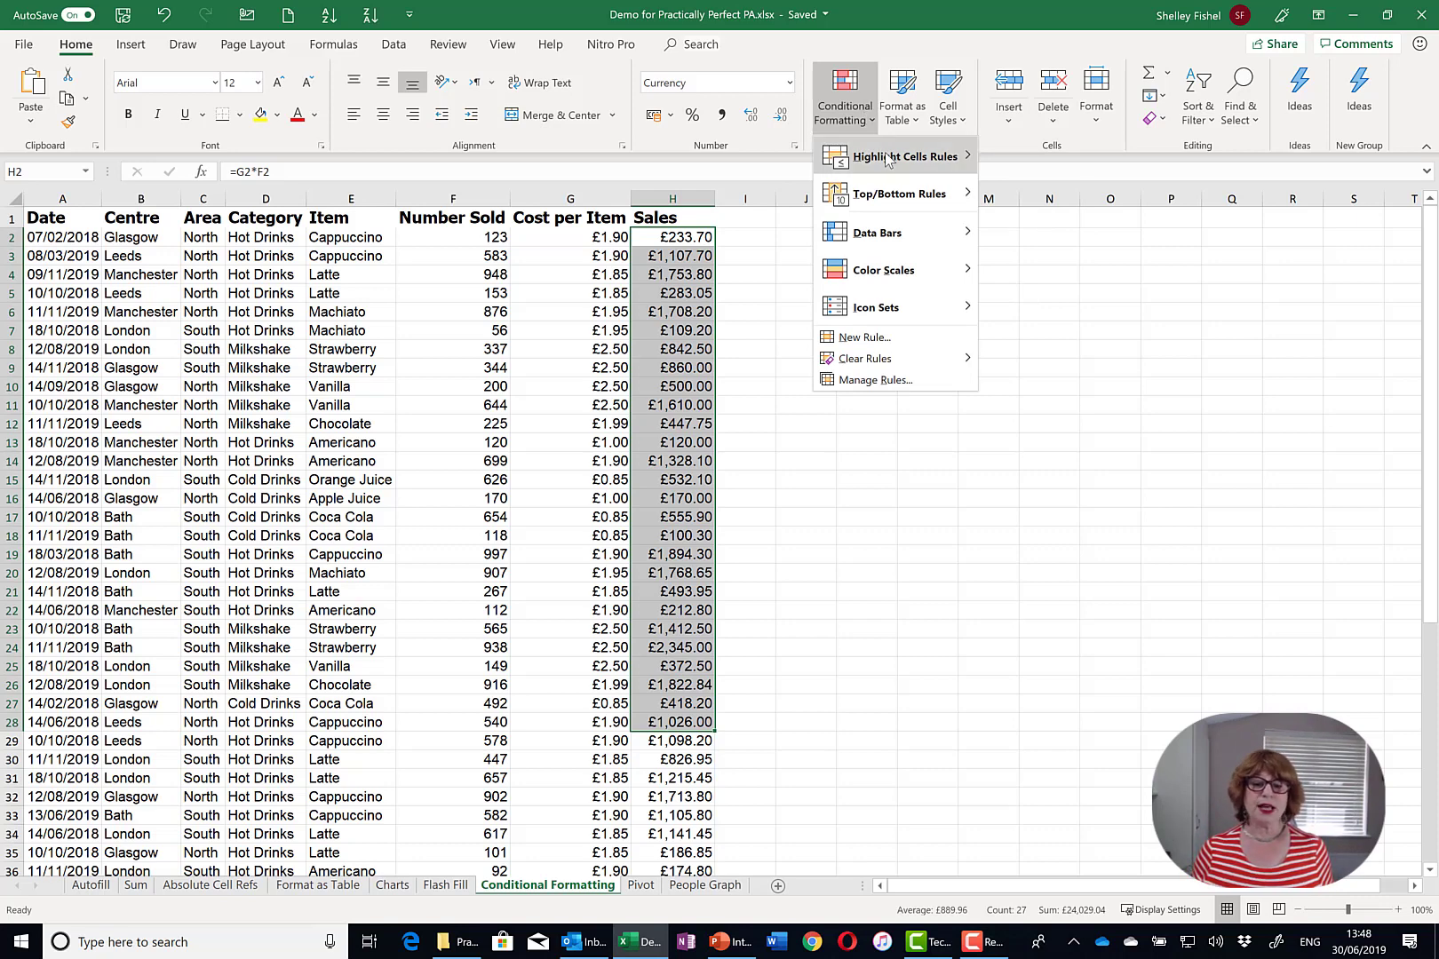
pyautogui.moveTo(886, 160)
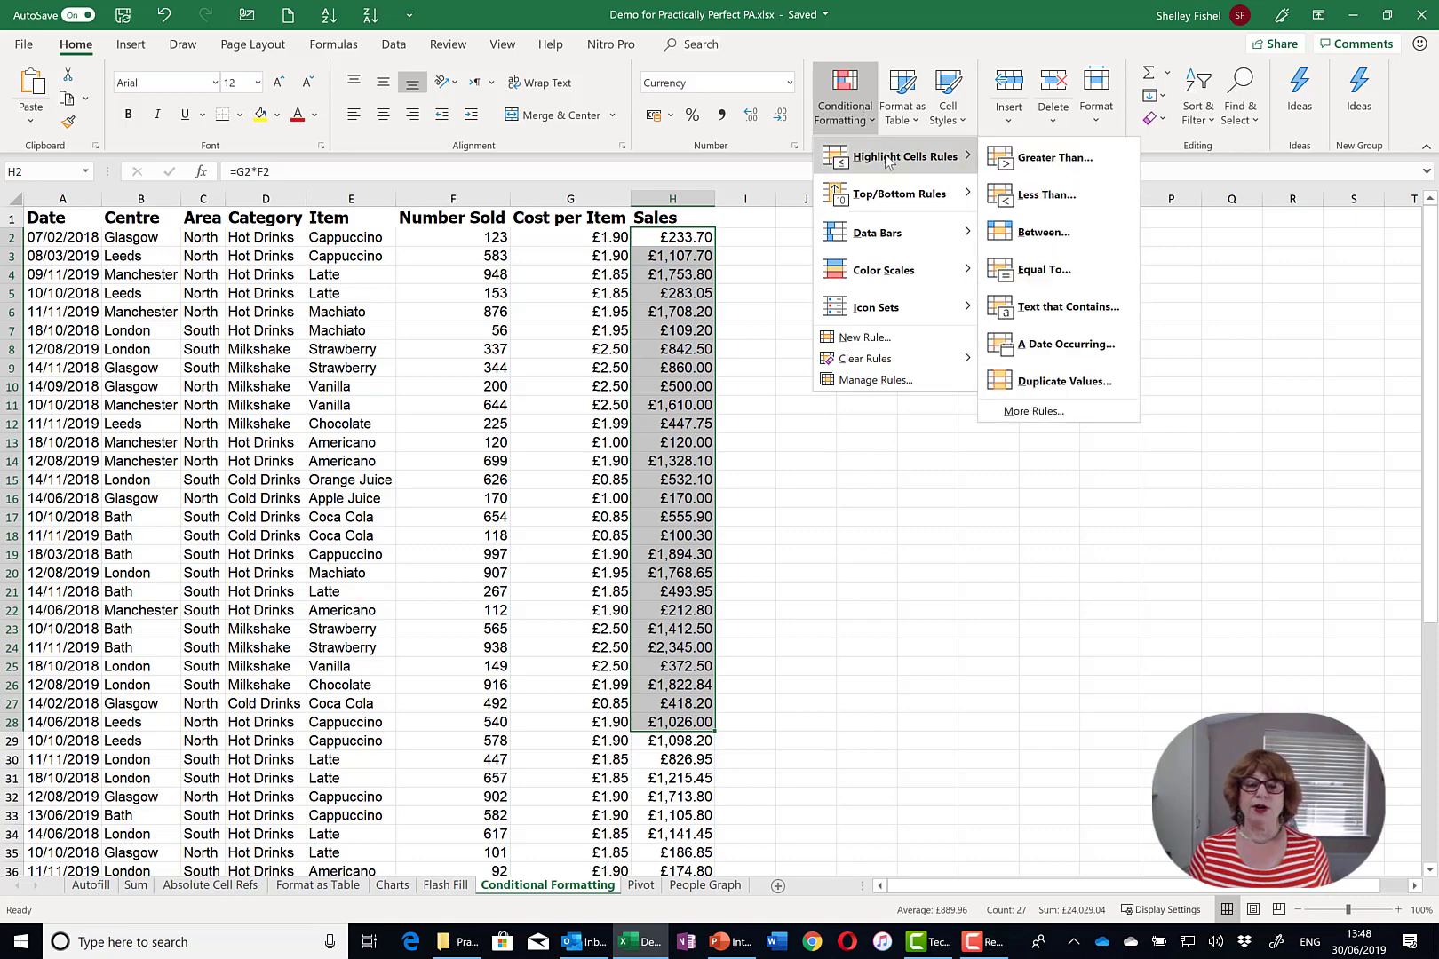
pyautogui.click(1096, 169)
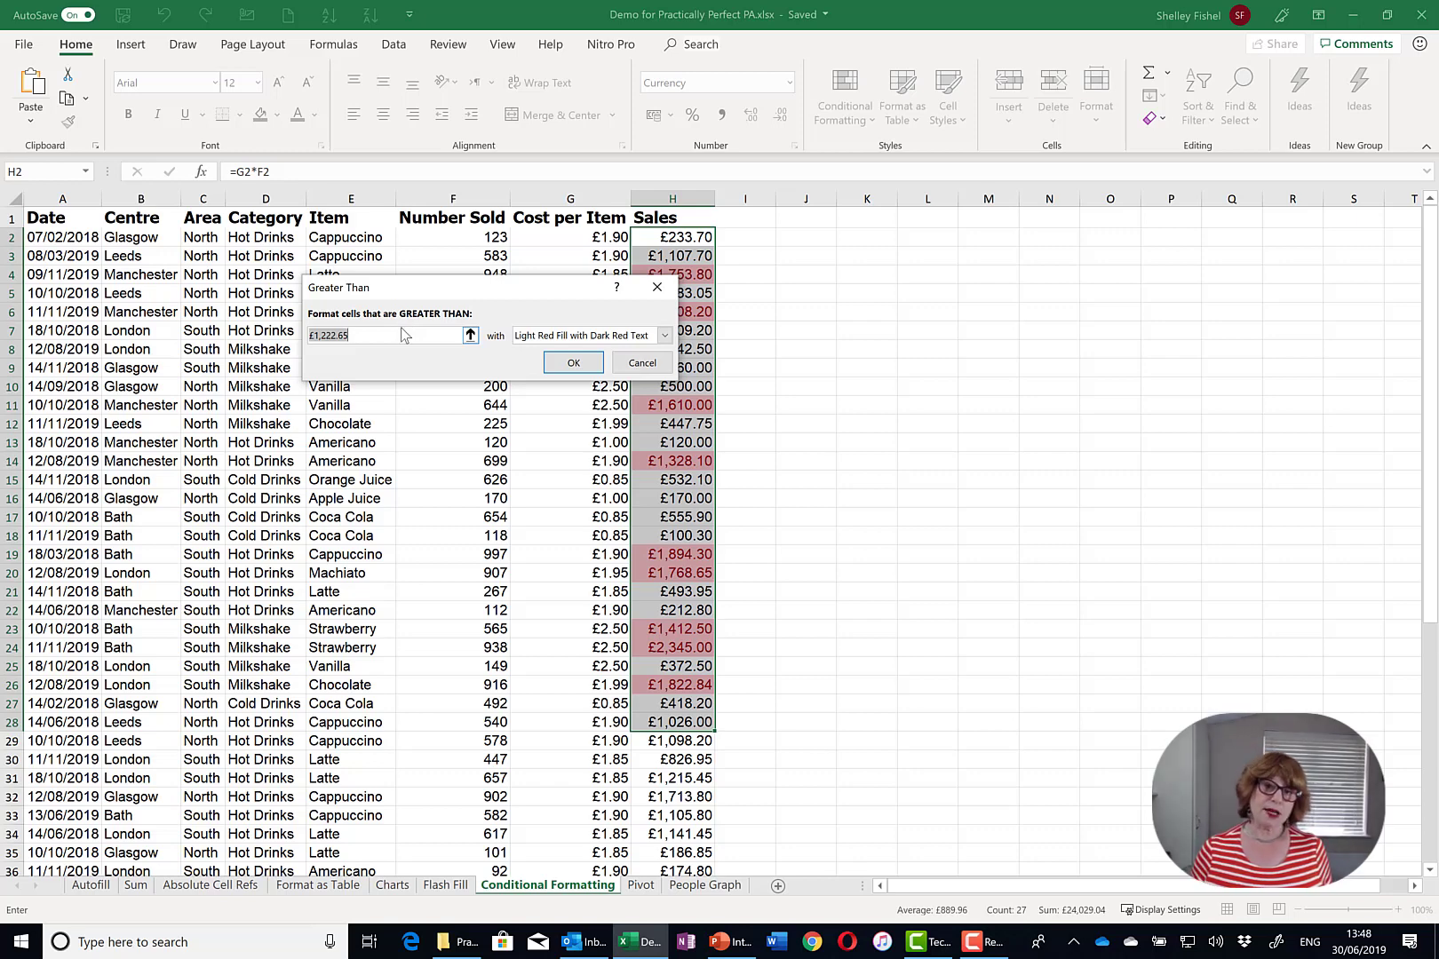
pyautogui.write('750')
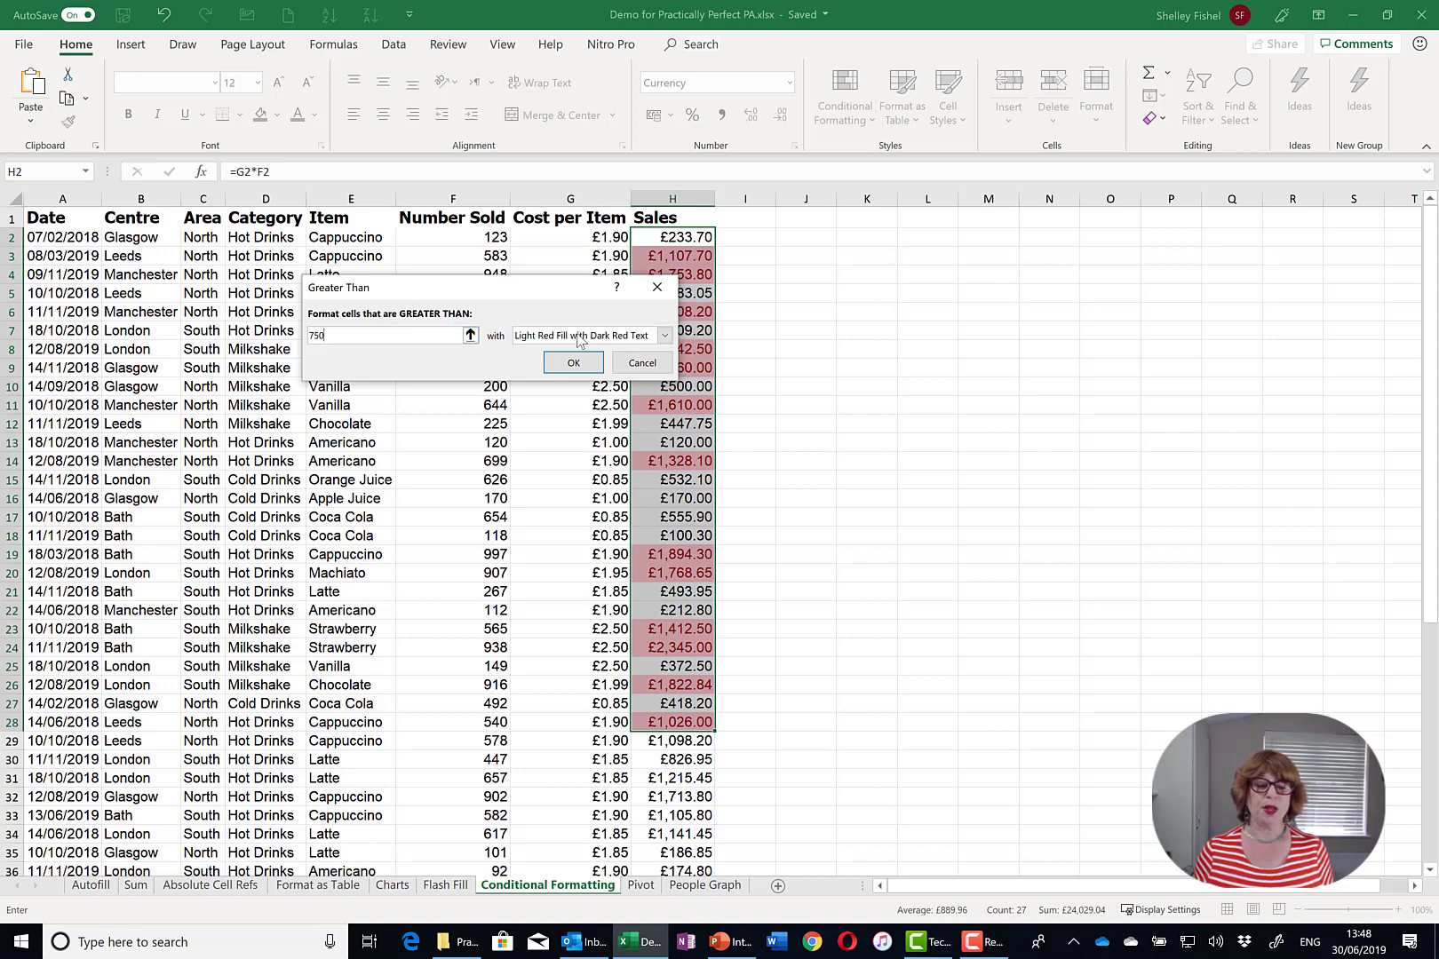
pyautogui.click(663, 336)
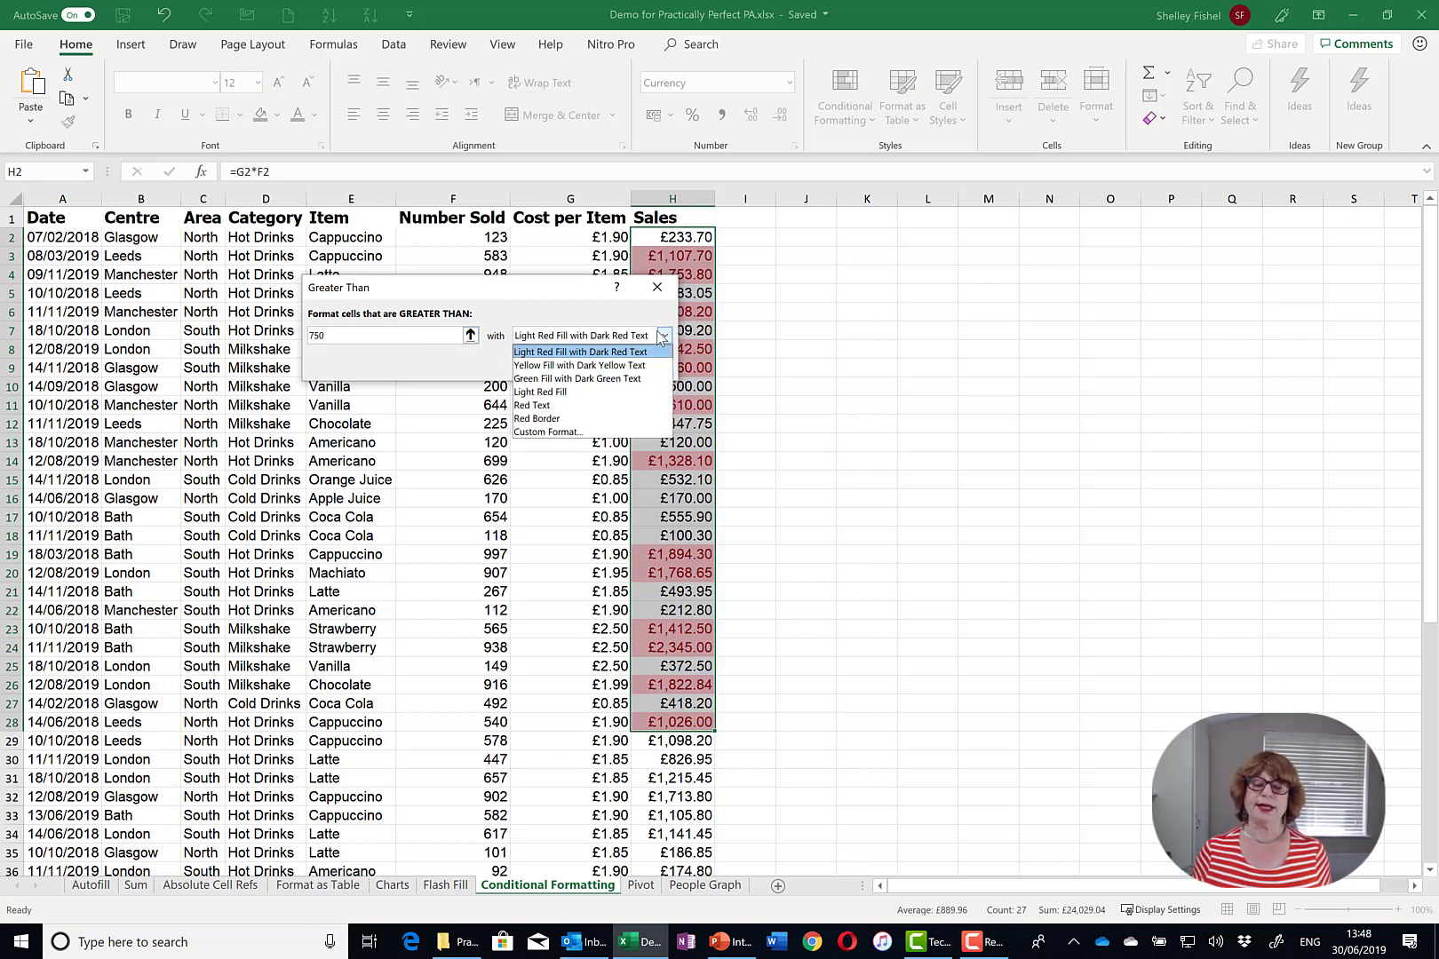
pyautogui.click(662, 336)
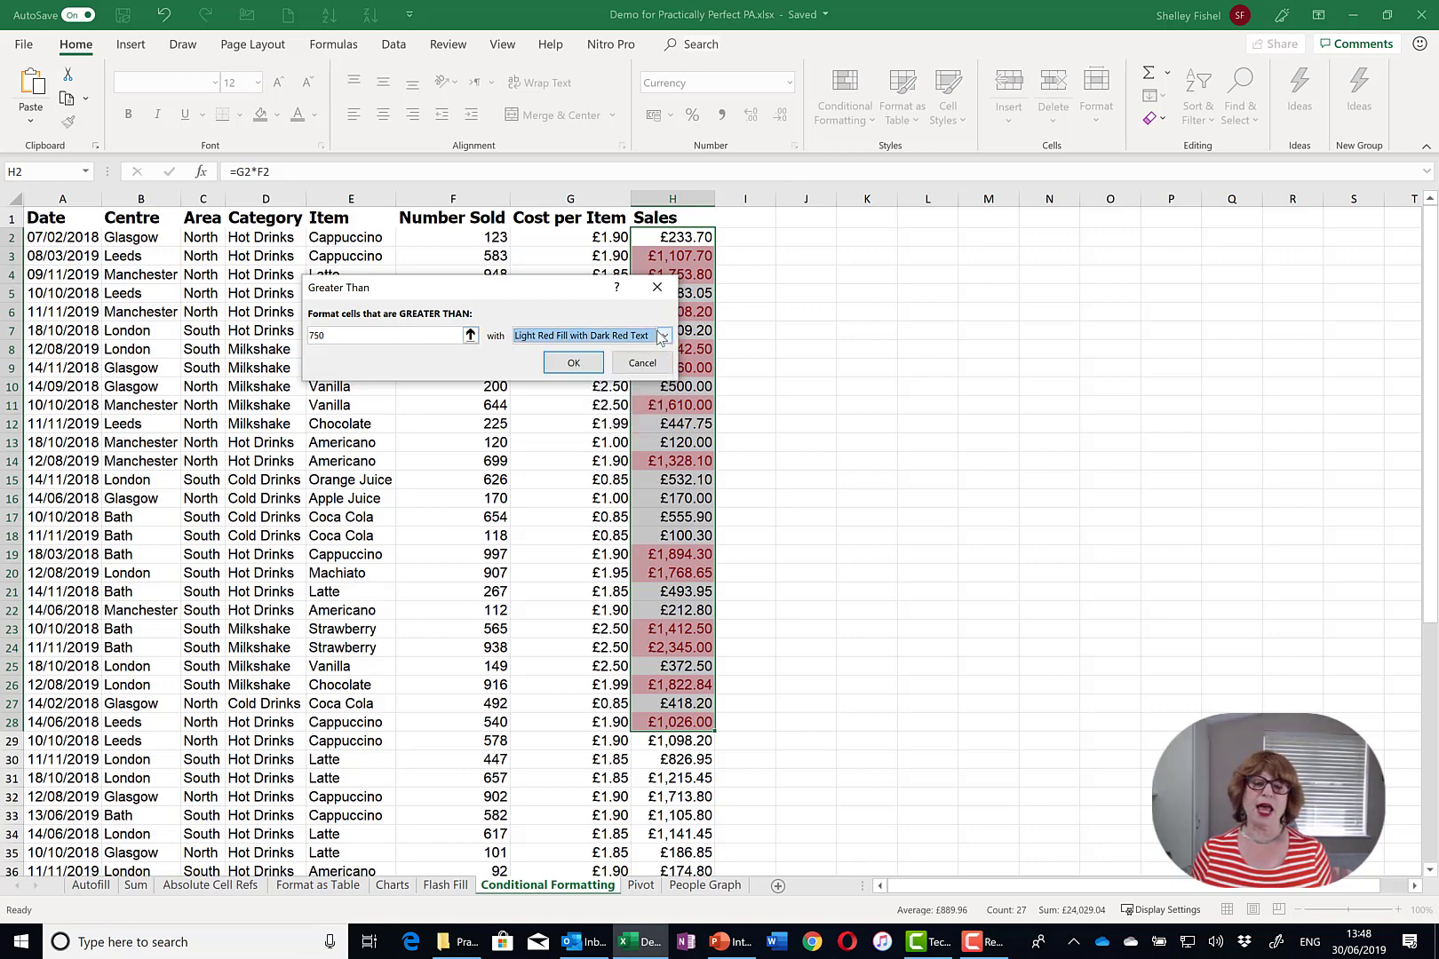
pyautogui.click(571, 362)
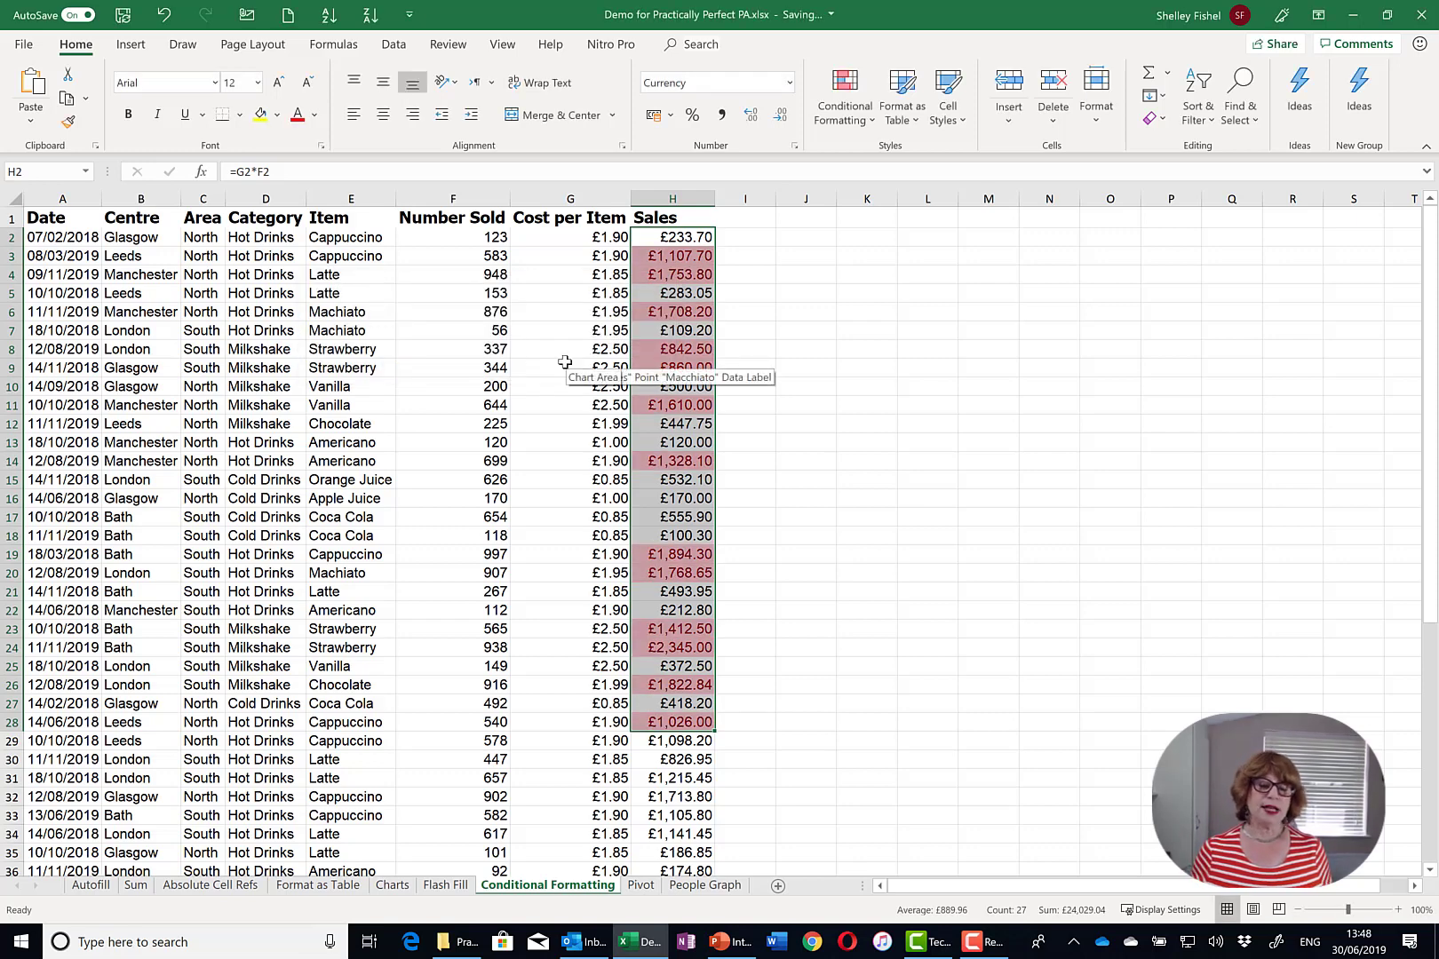
pyautogui.click(689, 351)
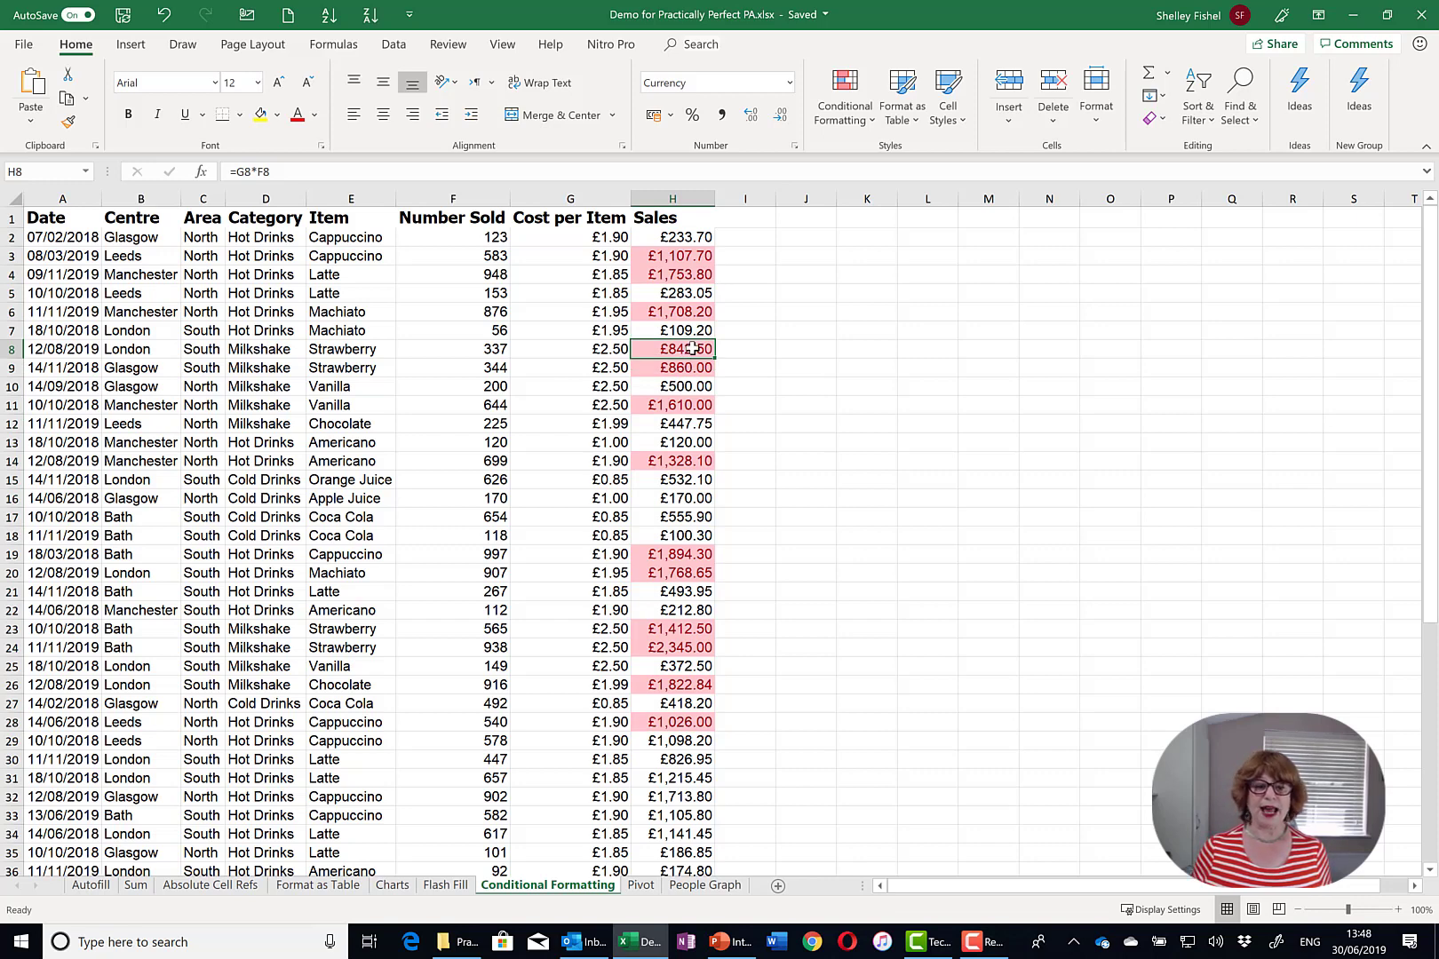
# - Select the Sales cells H2:H28, then start and cancel a new Greater Than rule
pyautogui.moveTo(677, 240); pyautogui.dragTo(679, 724)
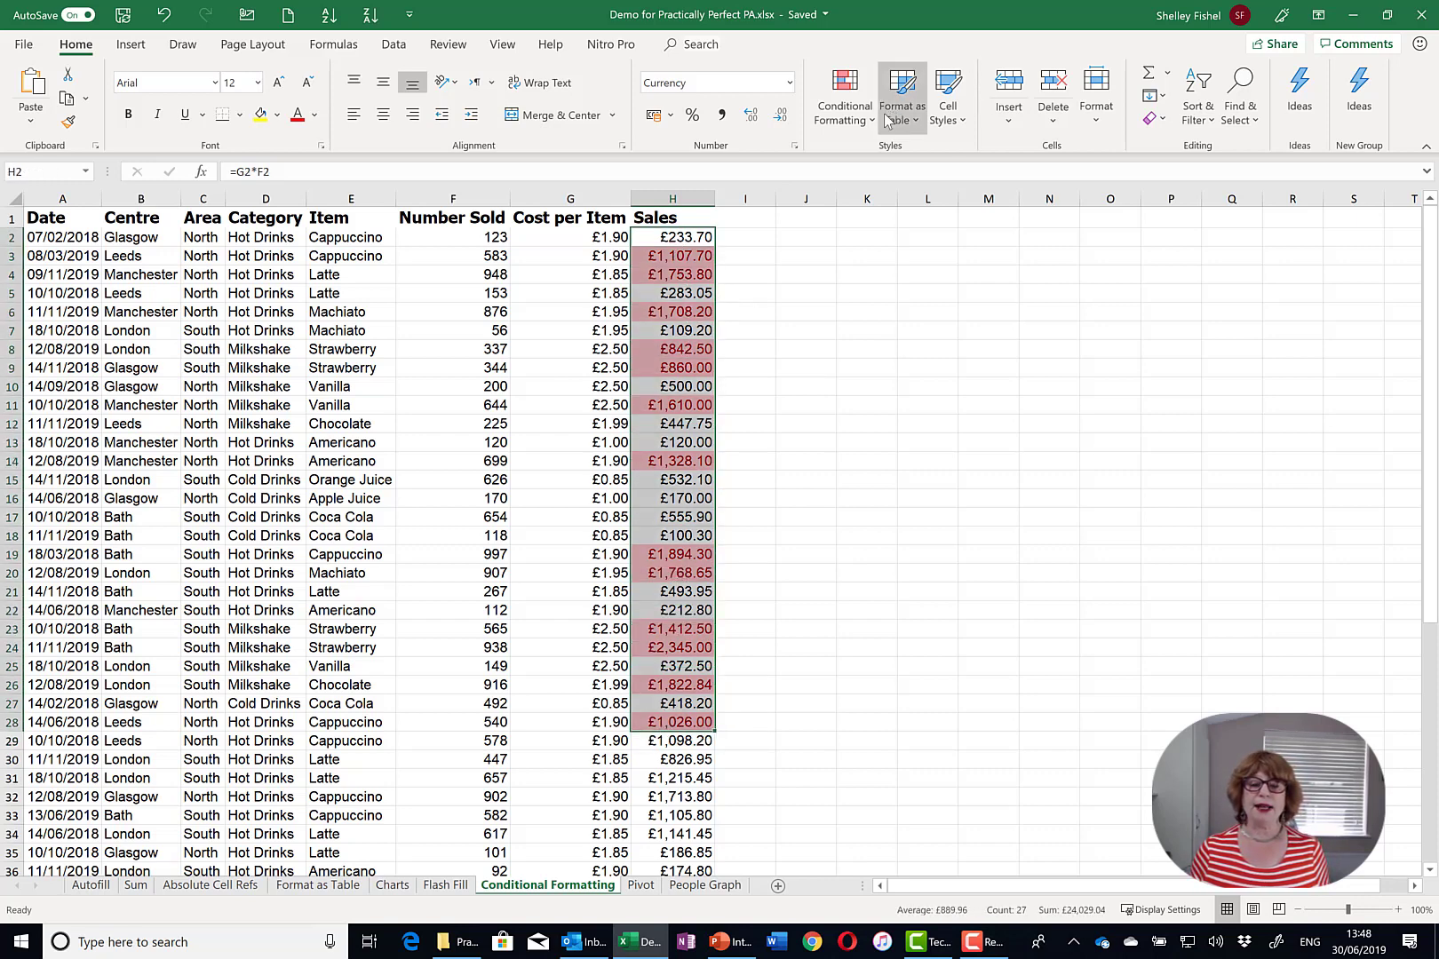
pyautogui.click(851, 104)
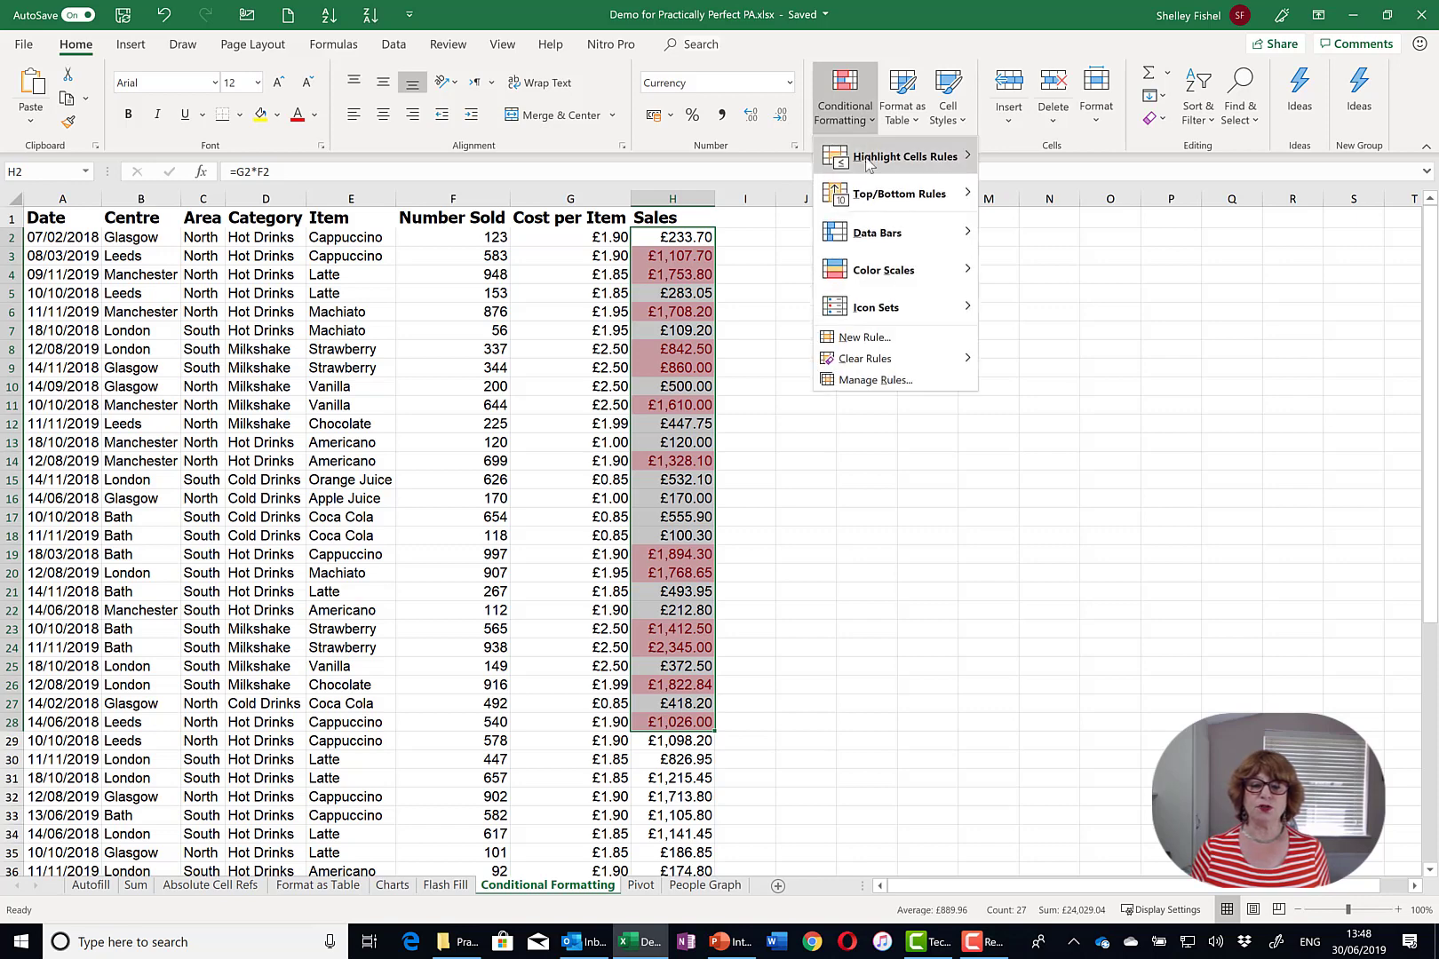
pyautogui.moveTo(868, 165)
pyautogui.click(1039, 156)
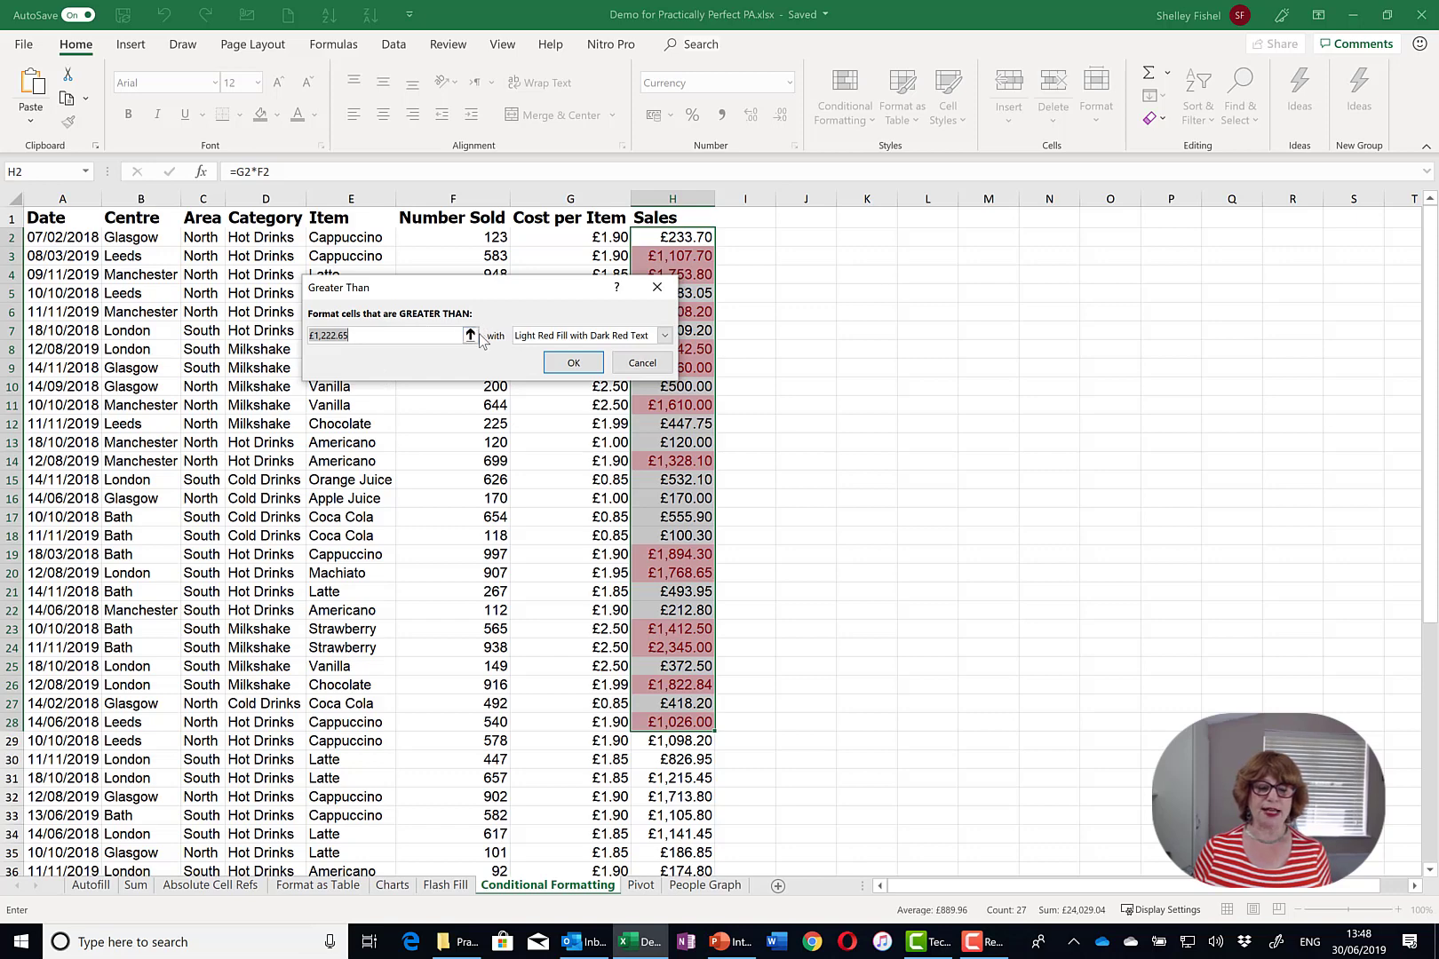
pyautogui.click(641, 363)
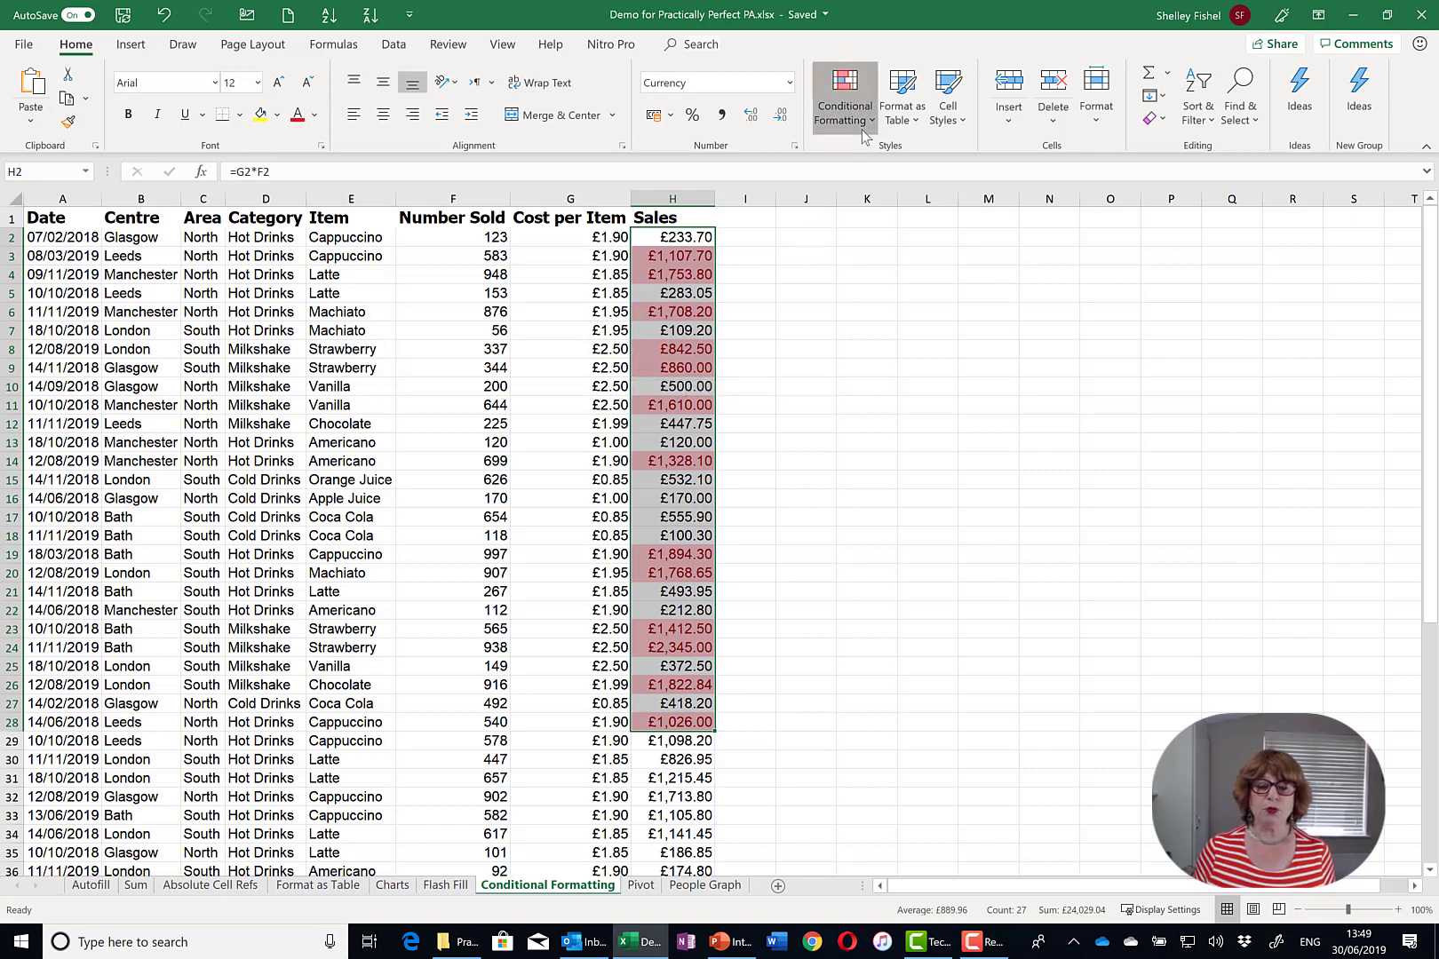
# - Clear the conditional formatting rules from the selected Sales cells
pyautogui.click(845, 107)
pyautogui.moveTo(868, 362)
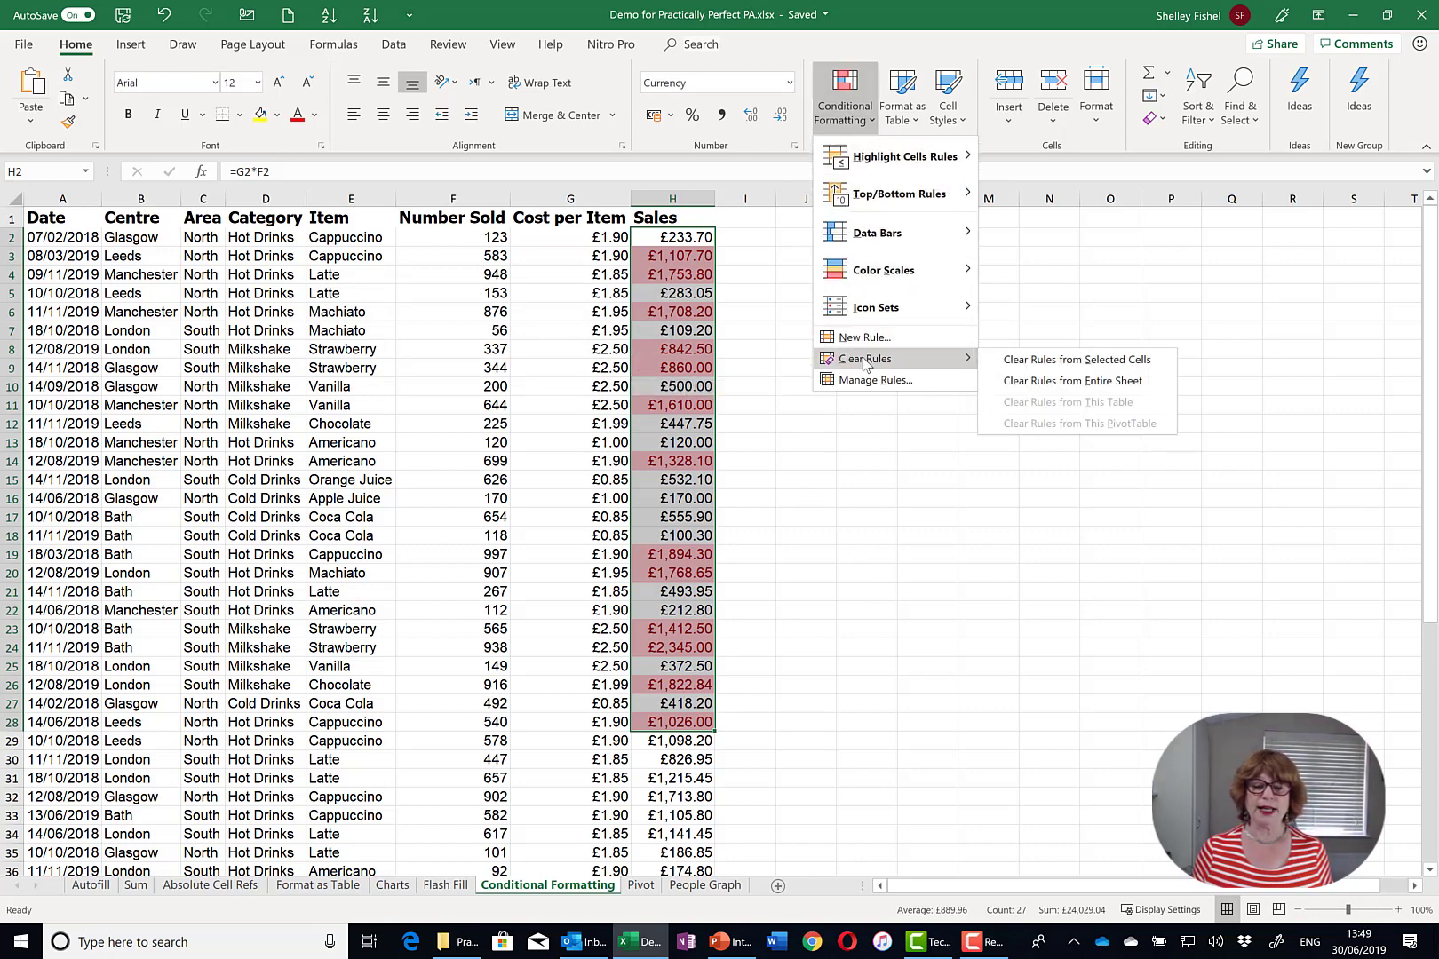
pyautogui.click(1077, 366)
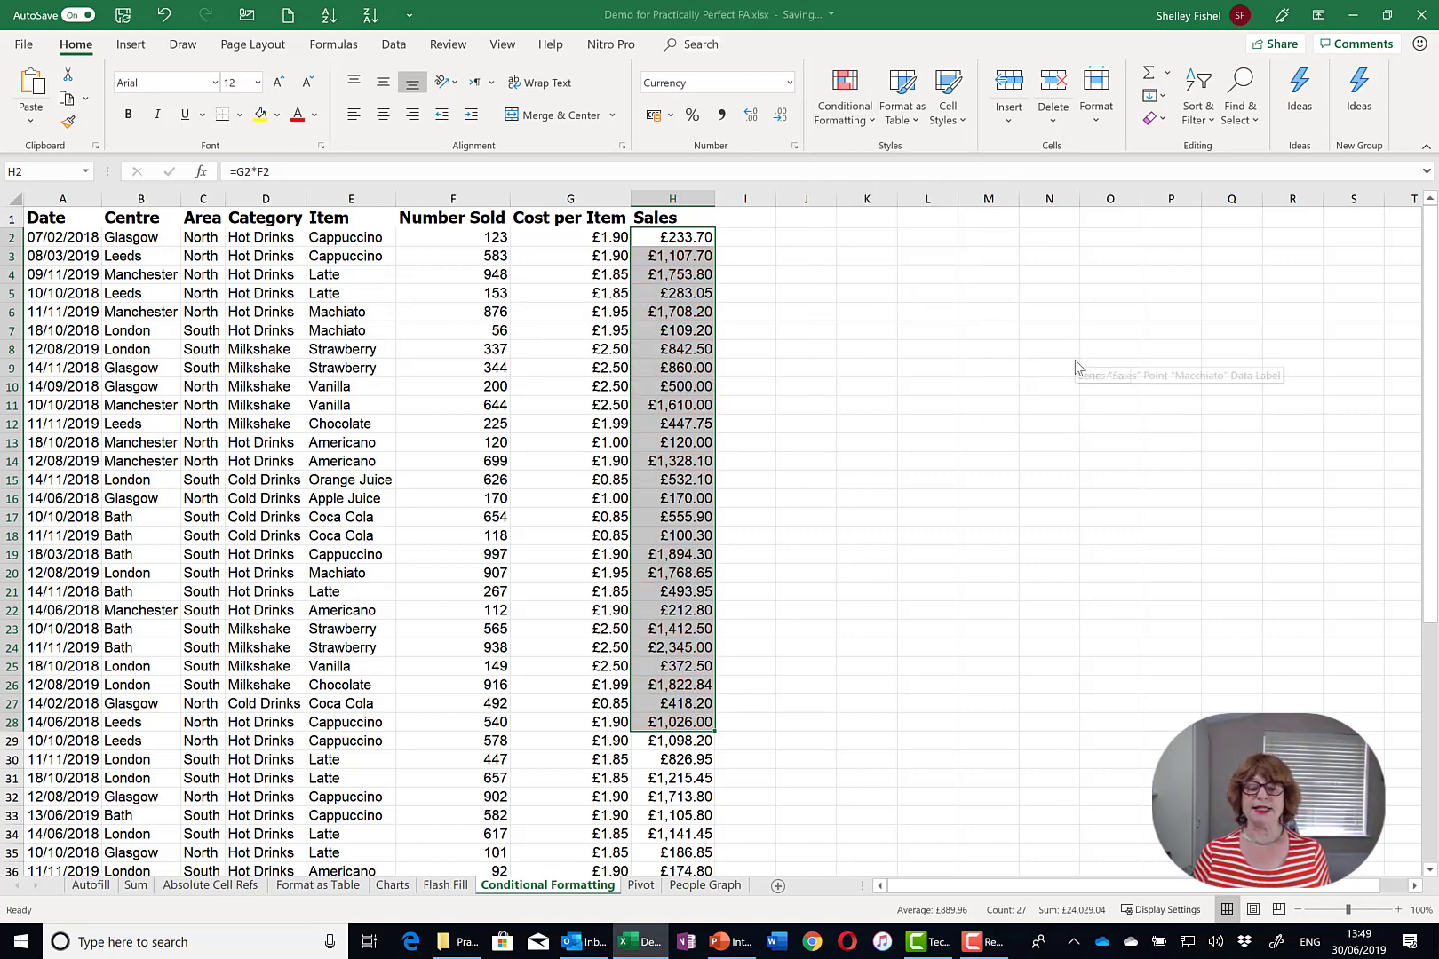
pyautogui.click(855, 133)
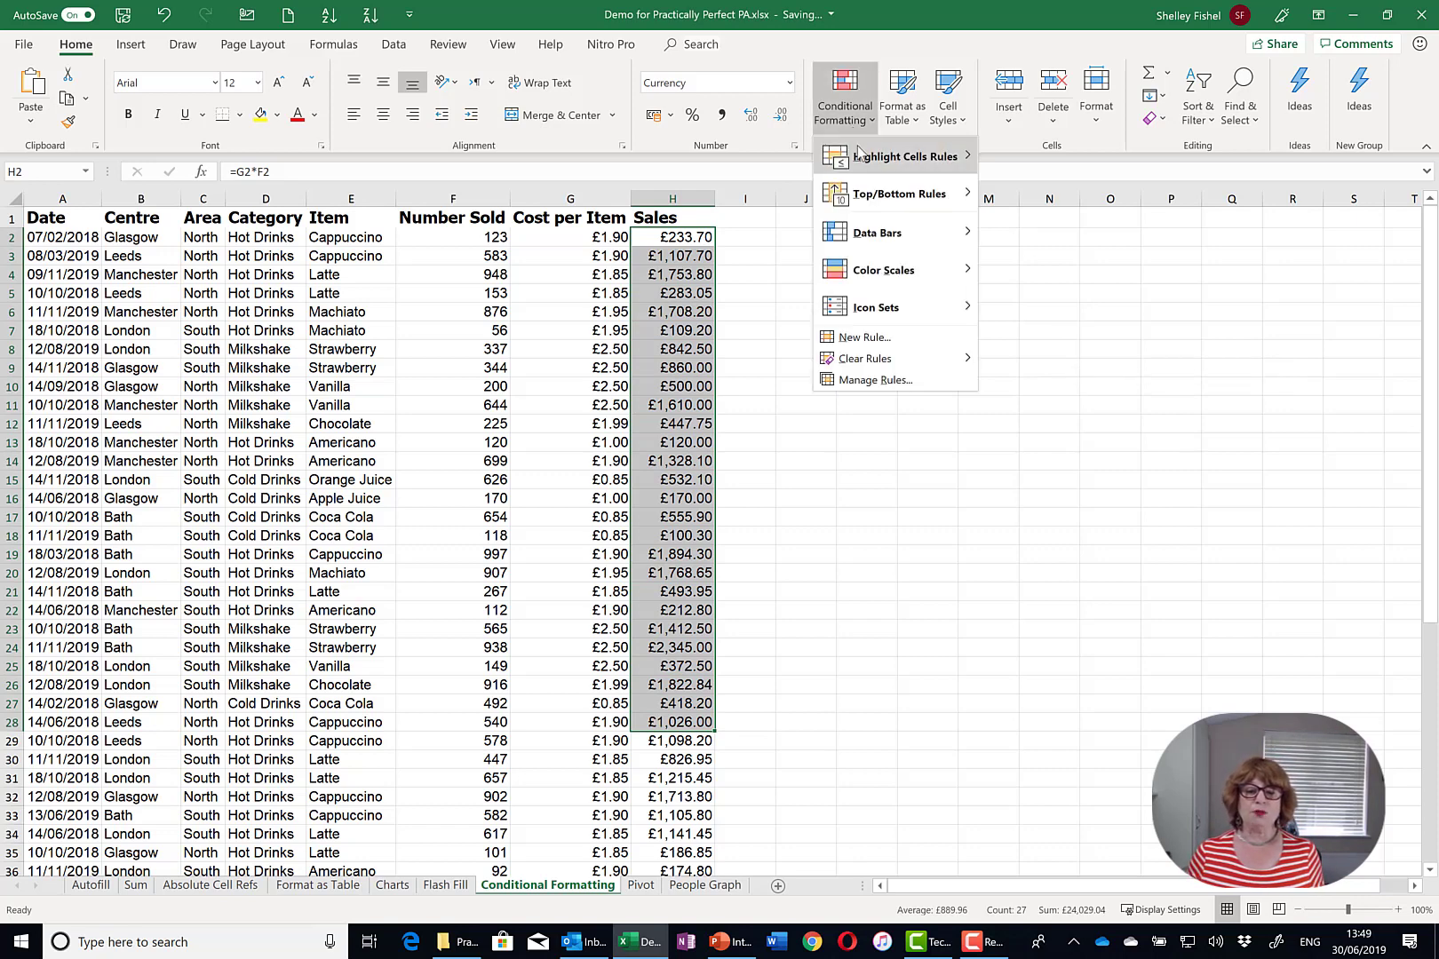
pyautogui.moveTo(859, 160)
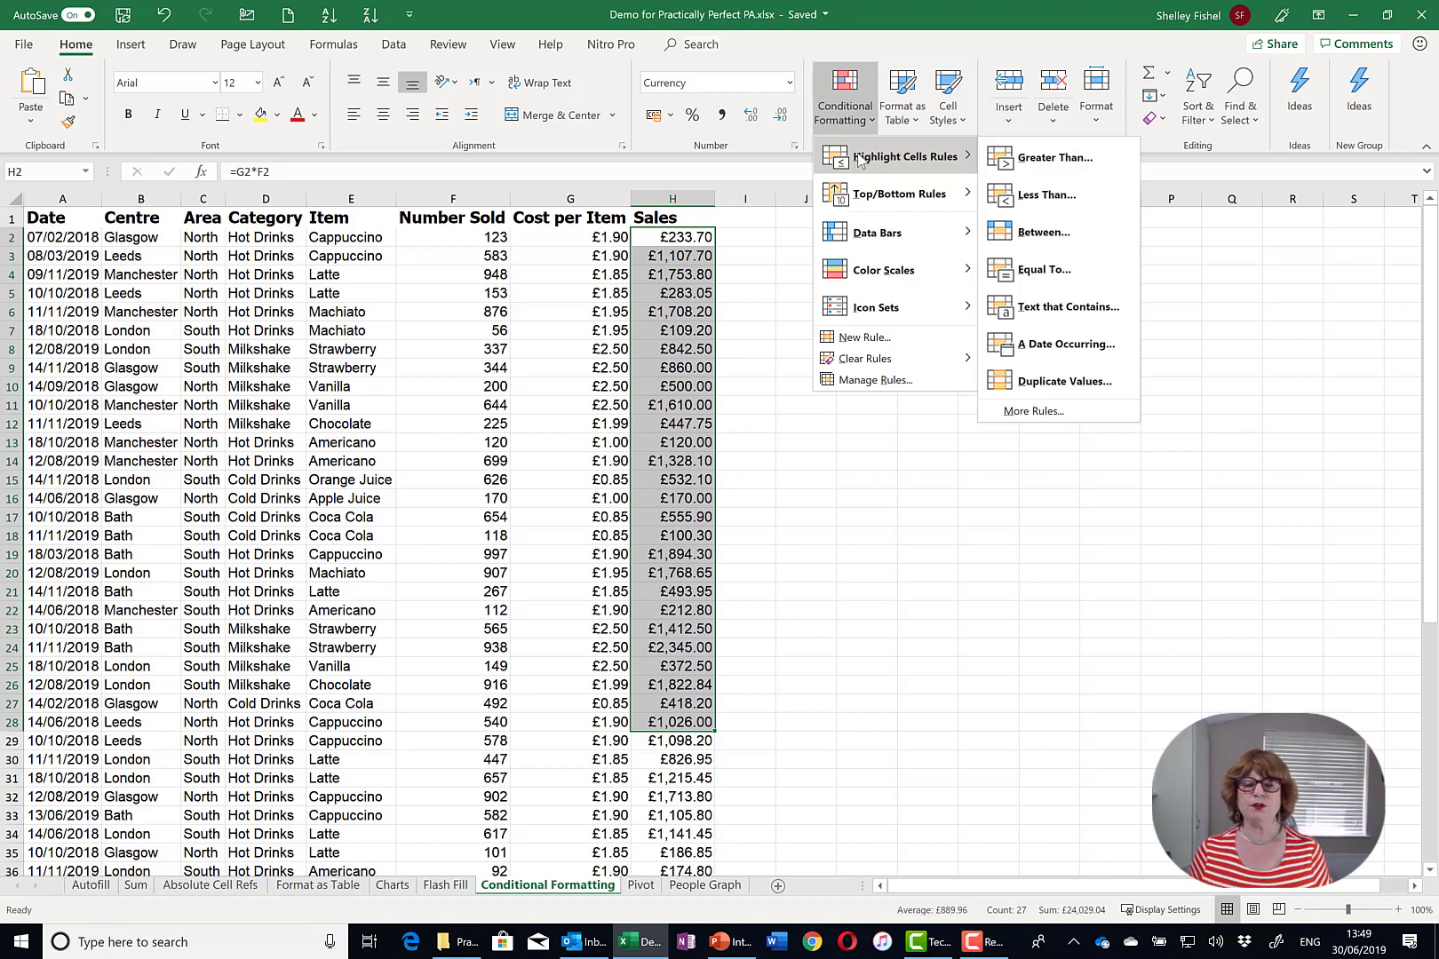
pyautogui.moveTo(888, 206)
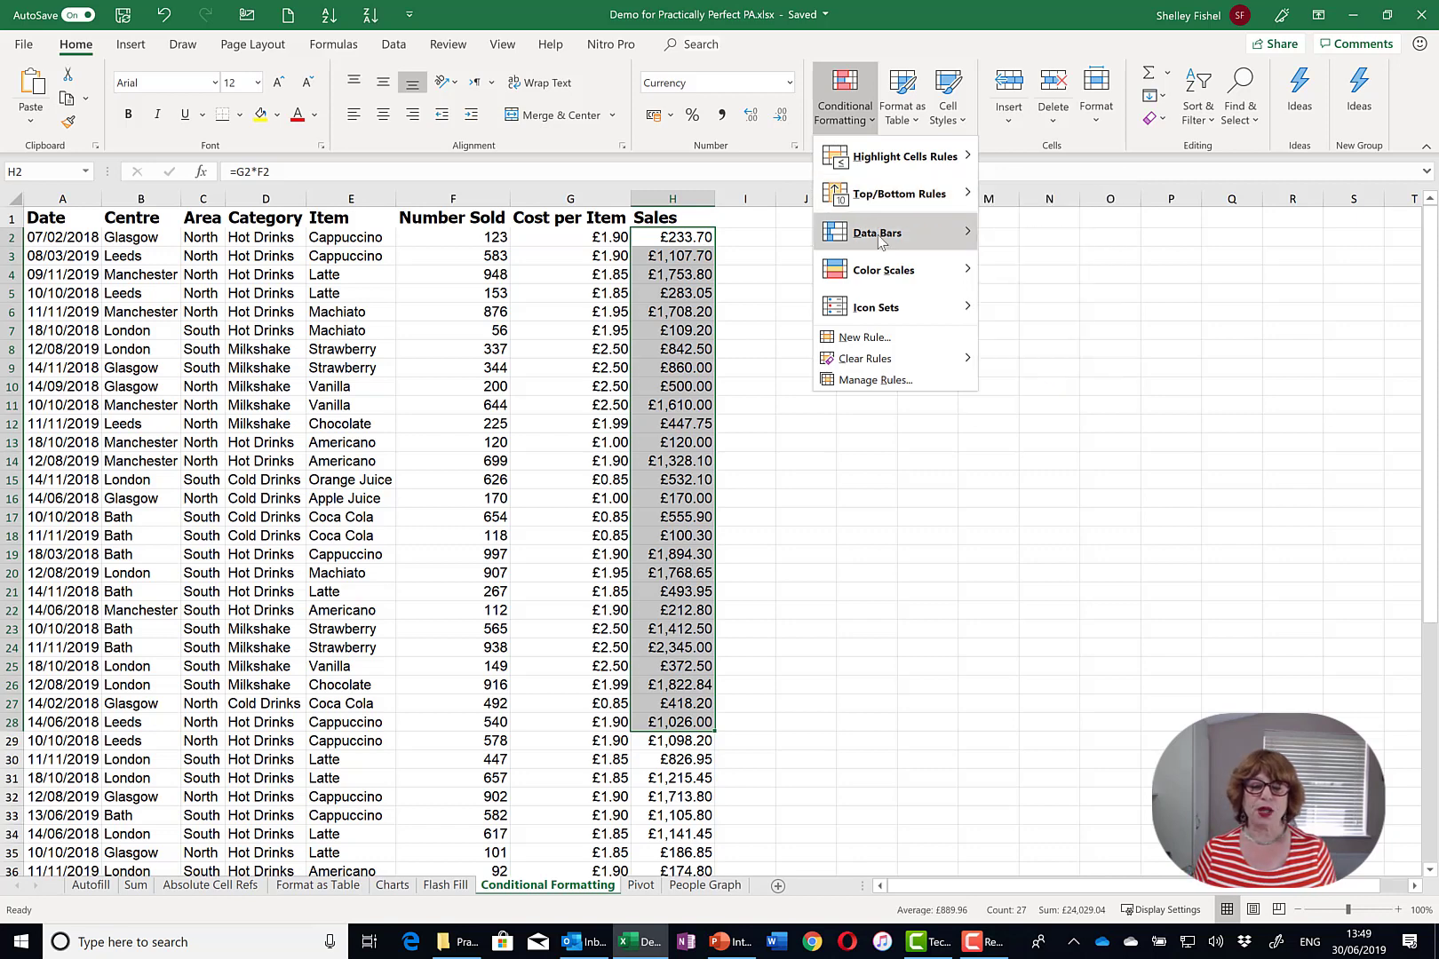
pyautogui.moveTo(879, 241)
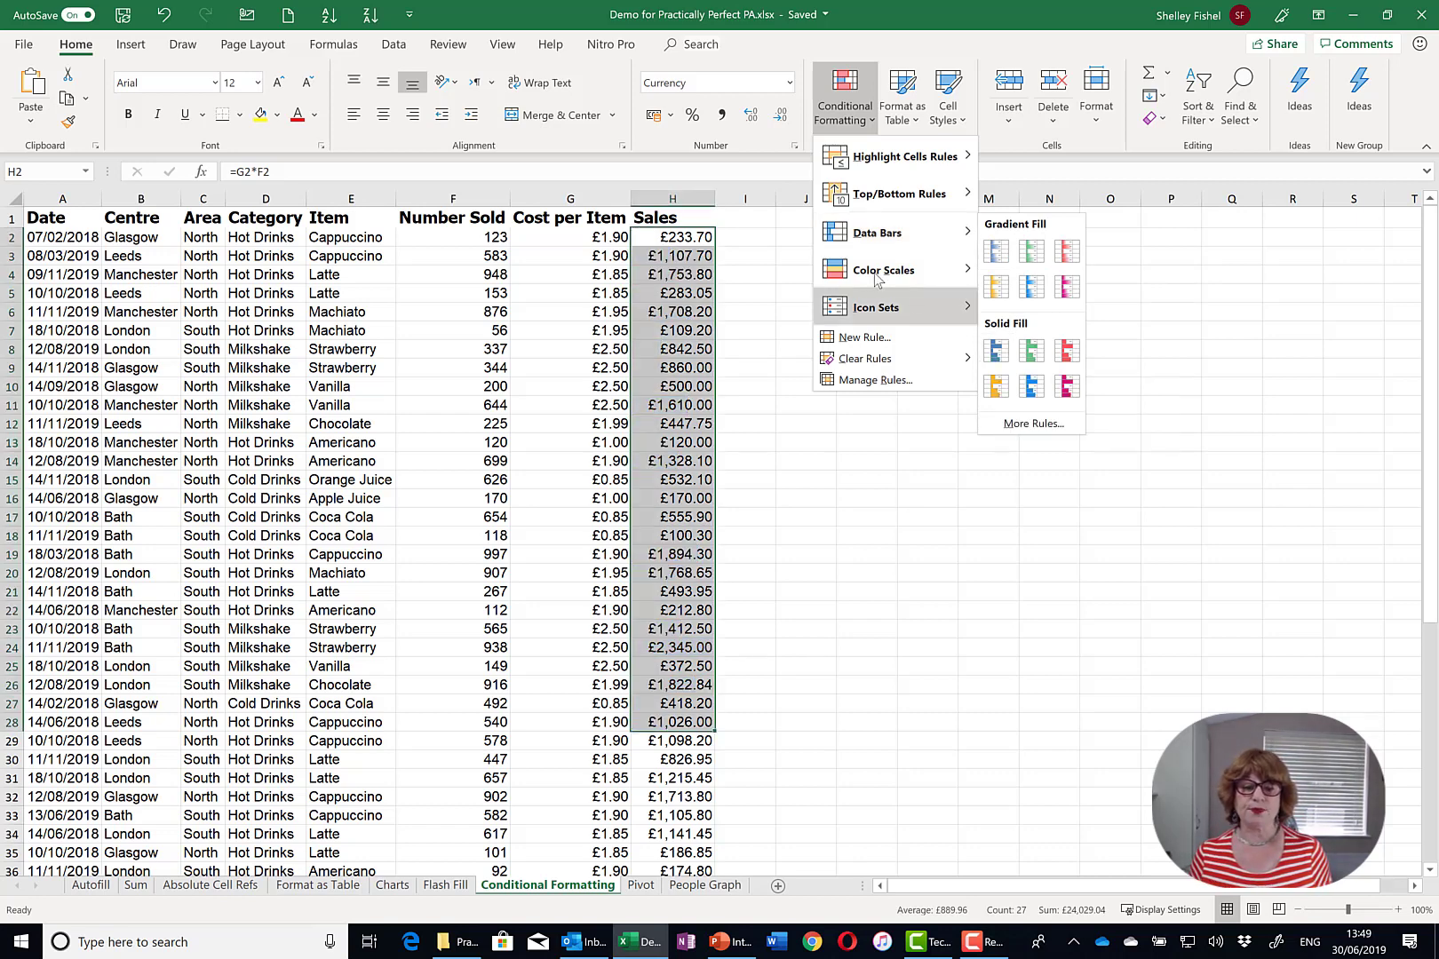
# - Look over the Color Scales and Icon Sets options, then dismiss the conditional formatting menu
pyautogui.moveTo(877, 278)
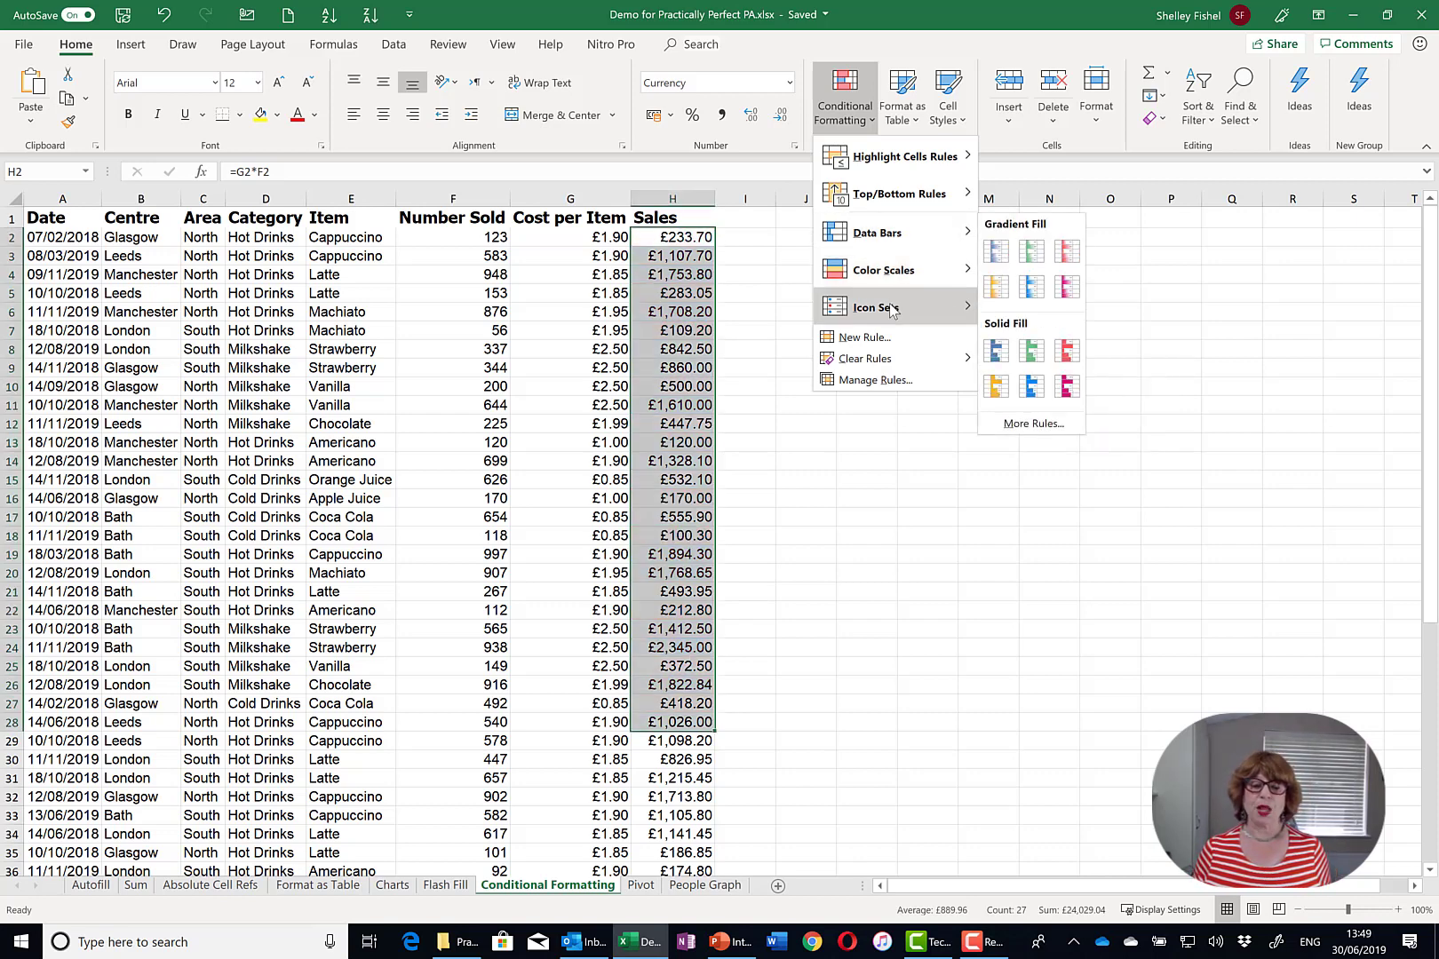
pyautogui.moveTo(893, 308)
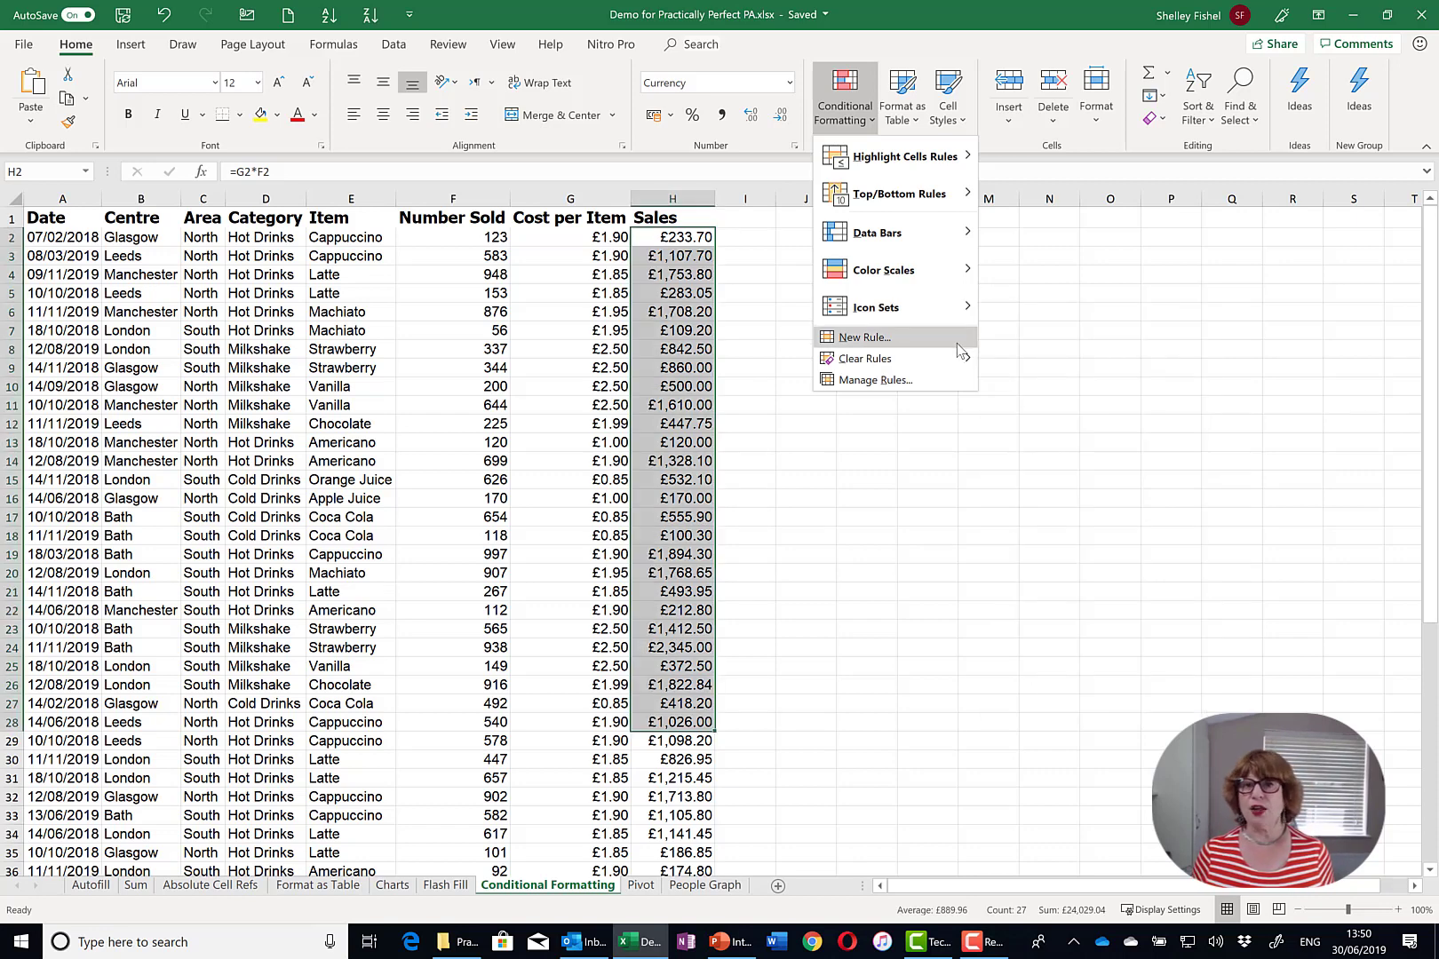
pyautogui.moveTo(958, 174)
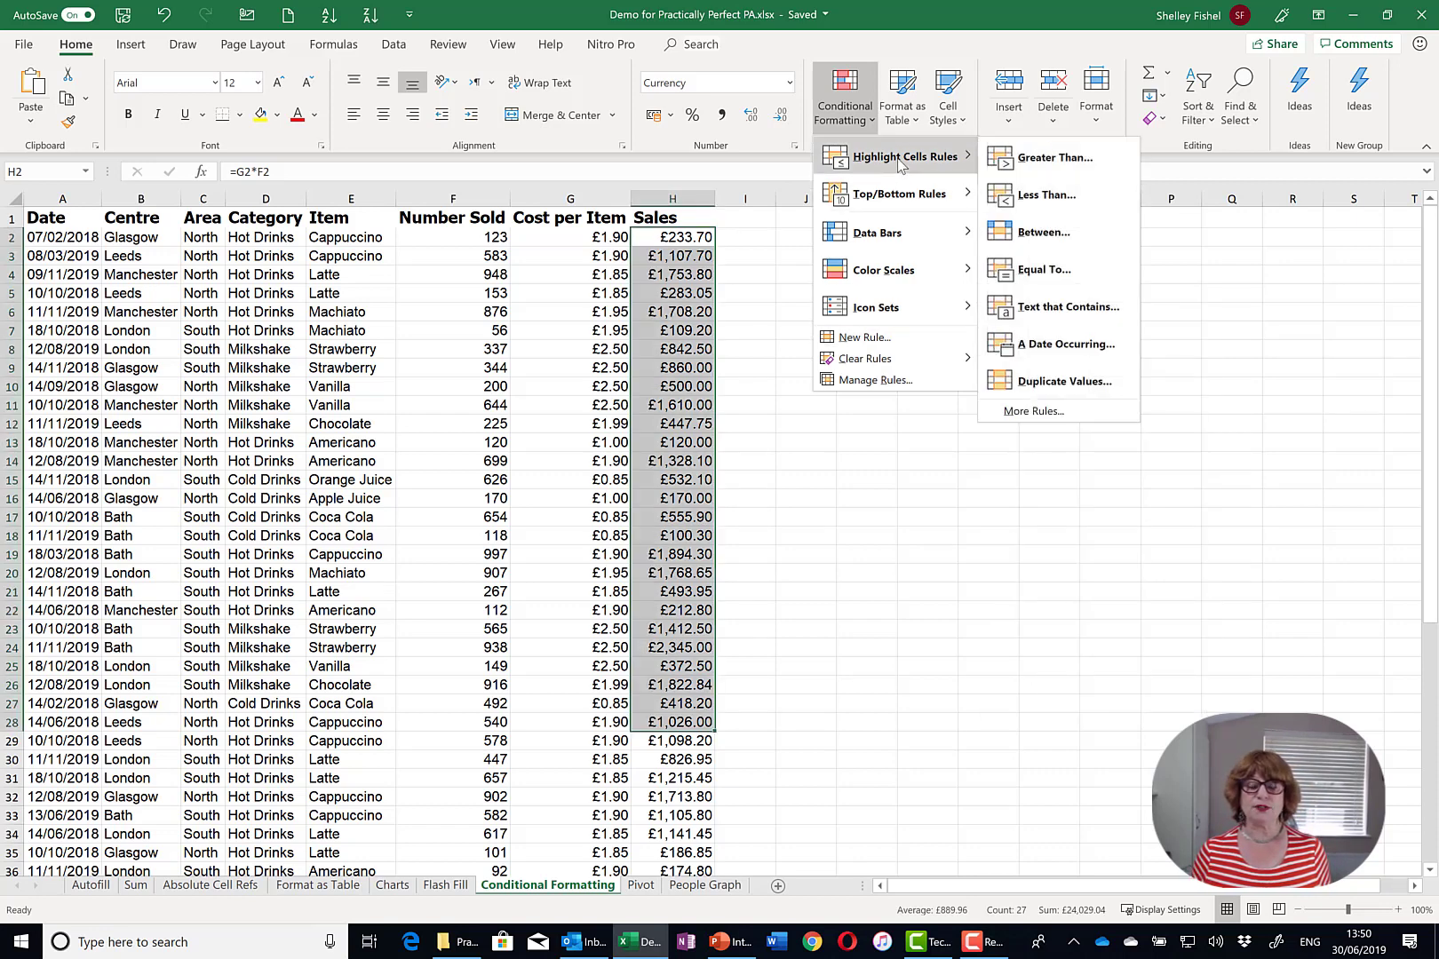
pyautogui.click(653, 330)
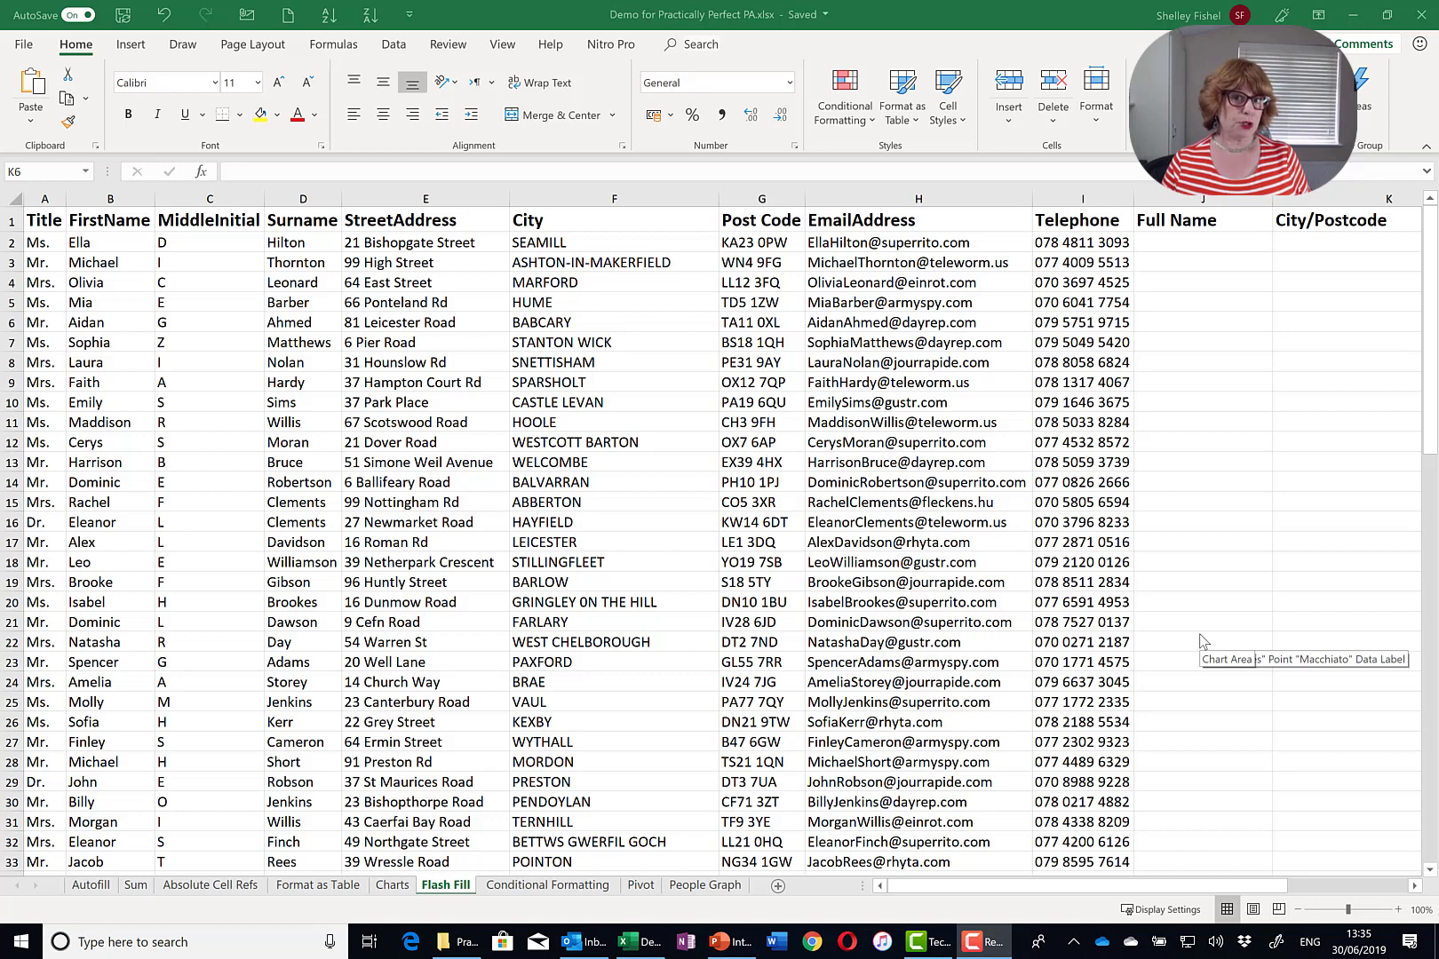
# - Flash Fill the Full Name column from two full-name examples, then start the city and postcode entry in K2
pyautogui.click(1182, 243)
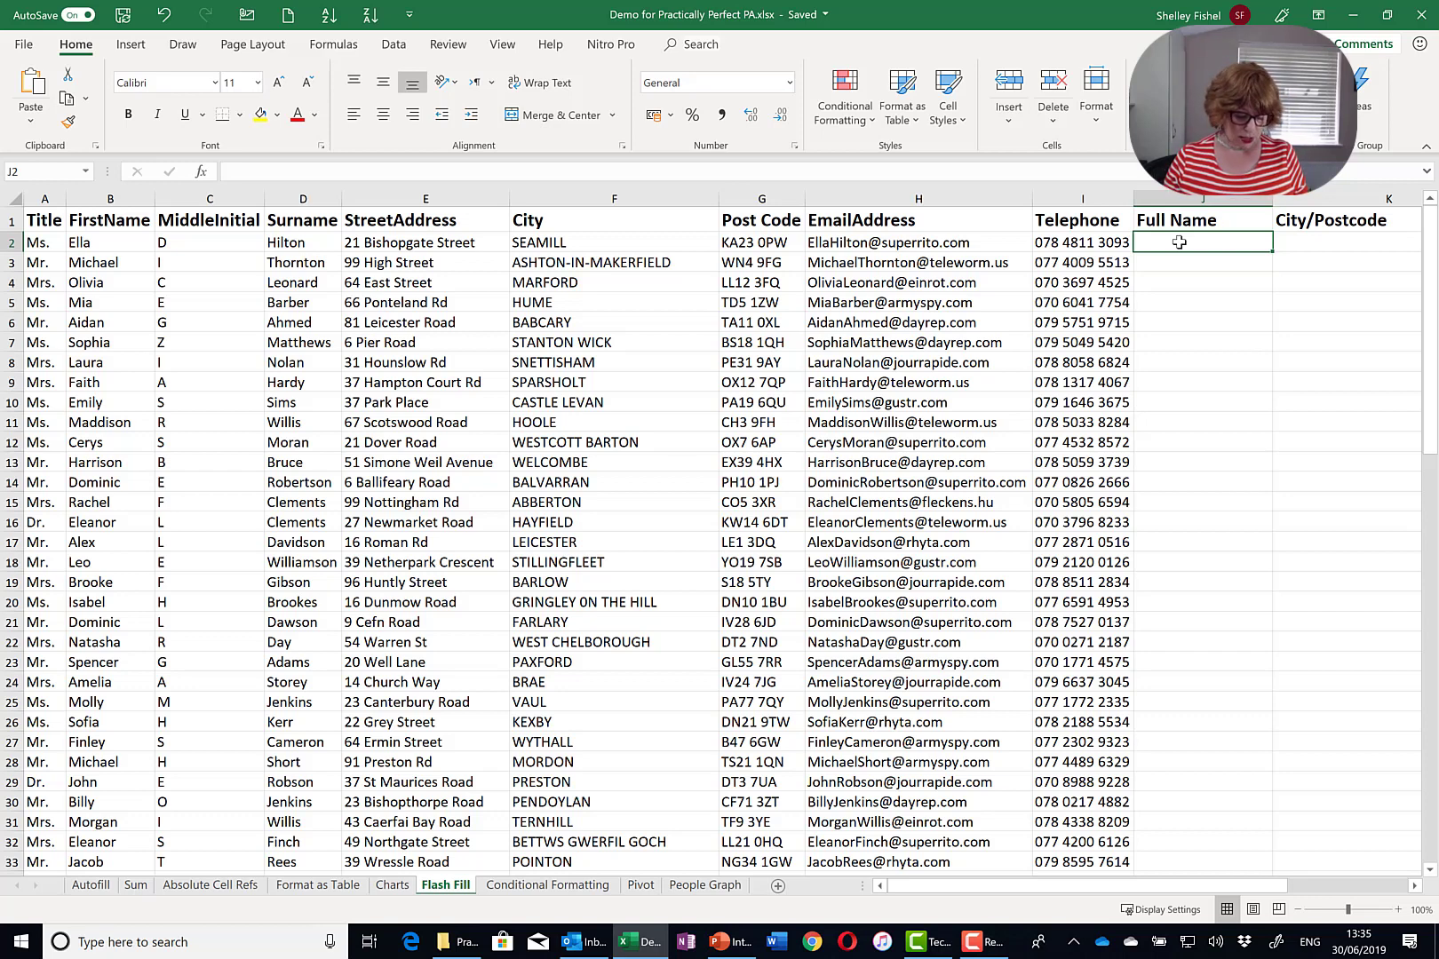
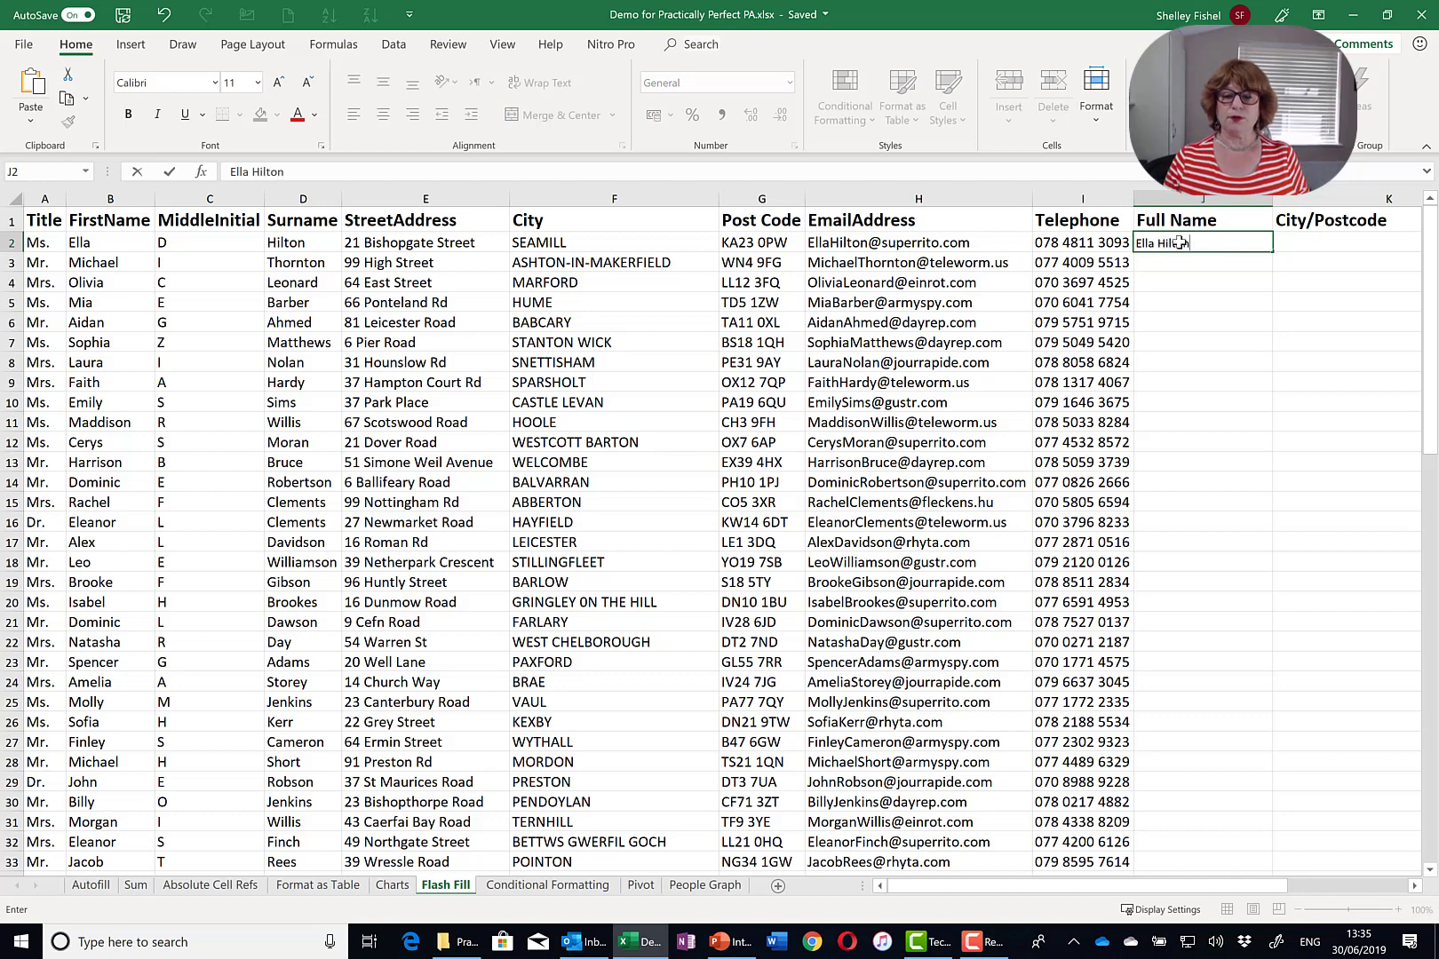
pyautogui.press('Return')
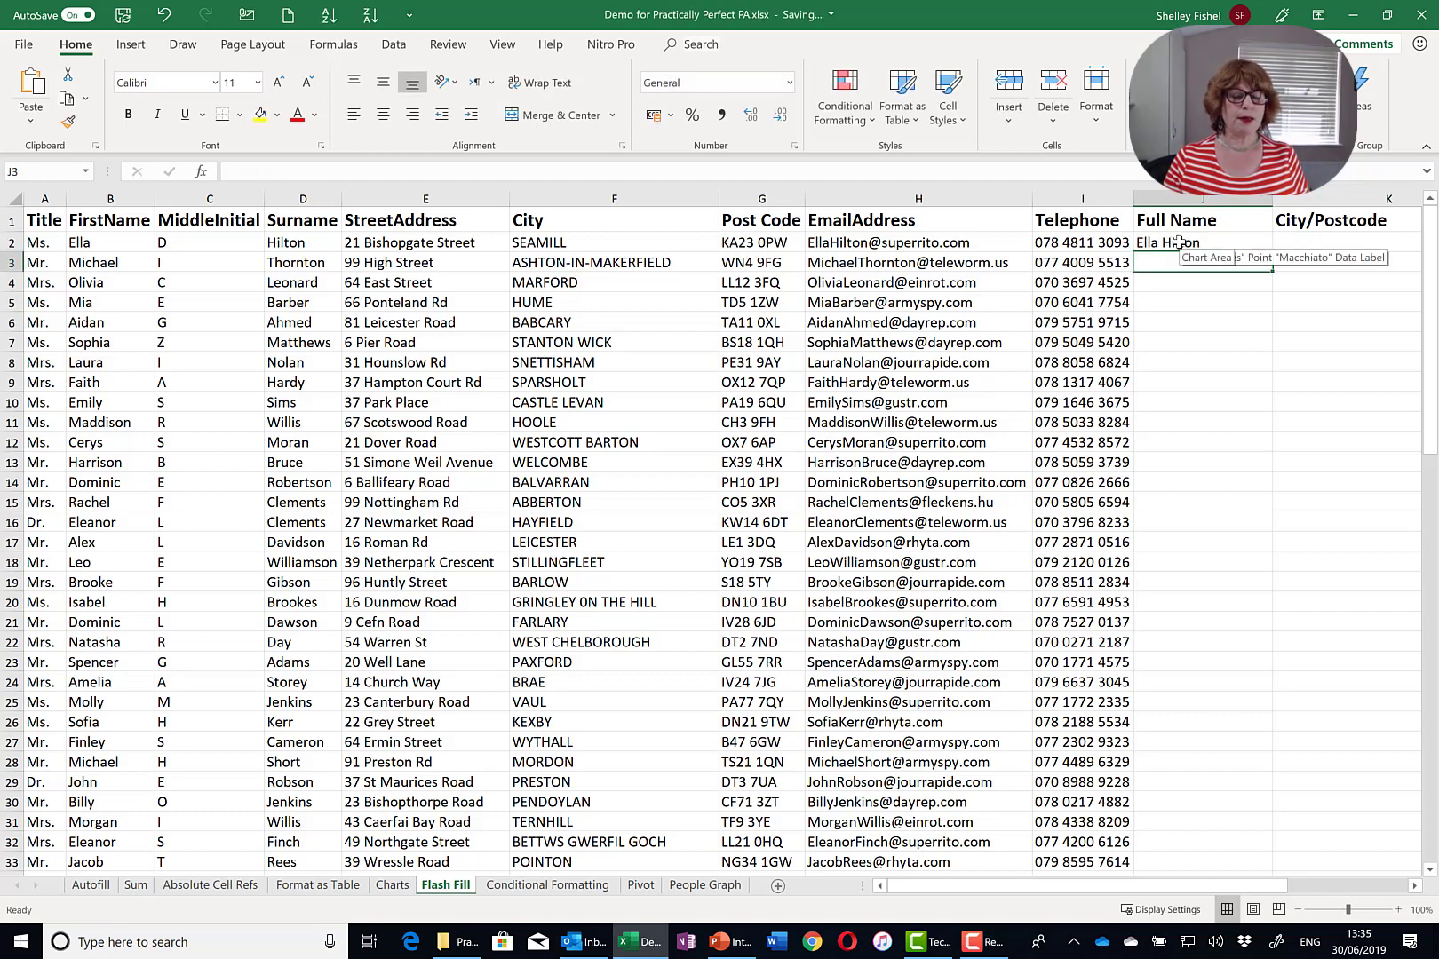
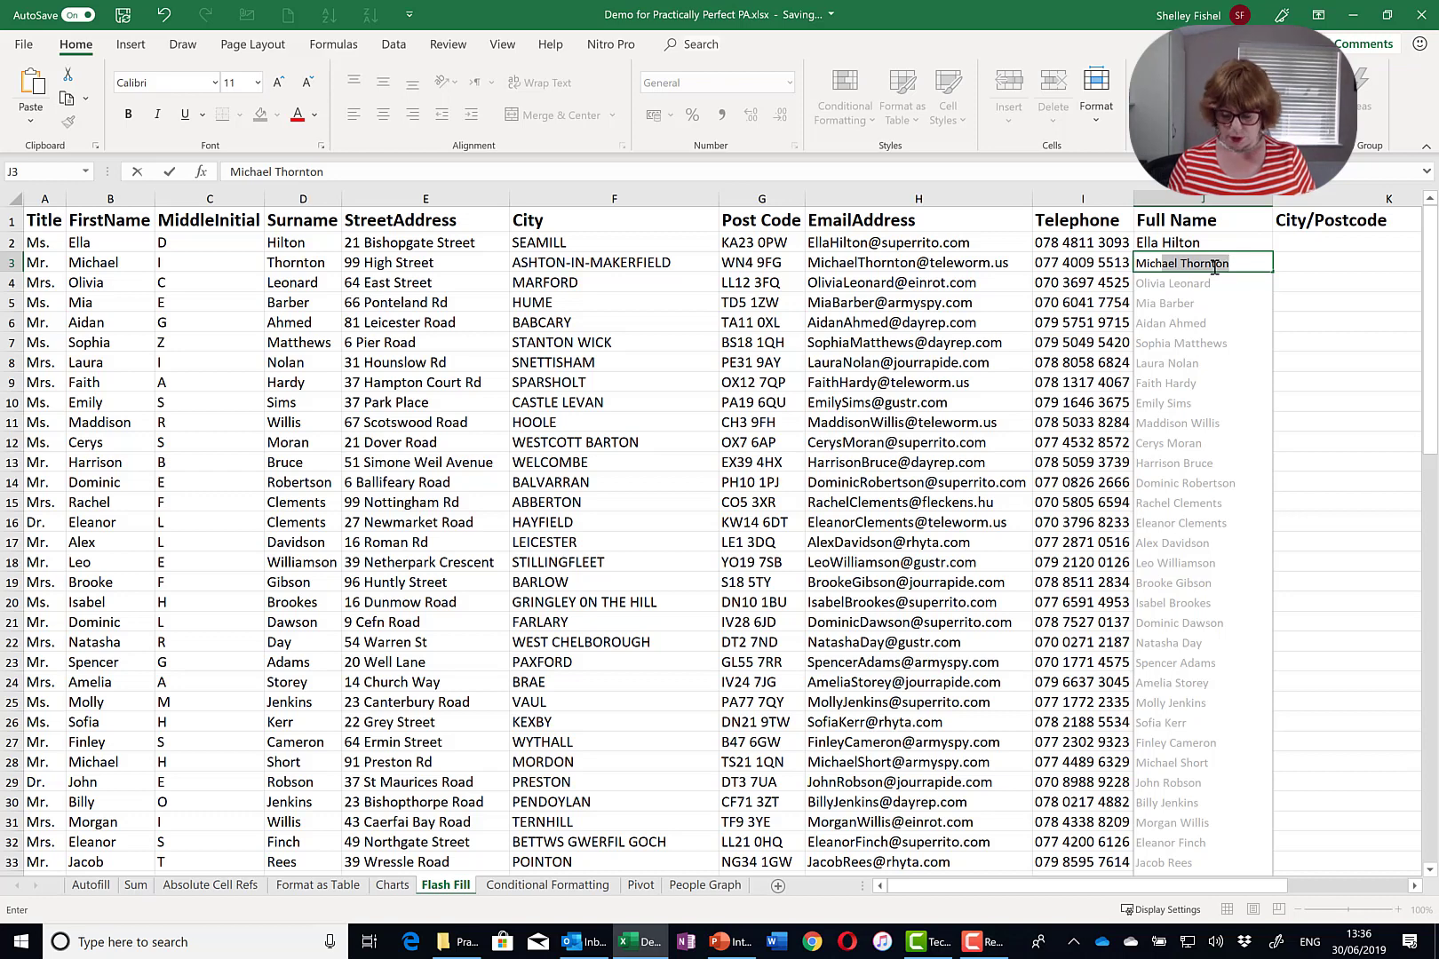
pyautogui.press('Return')
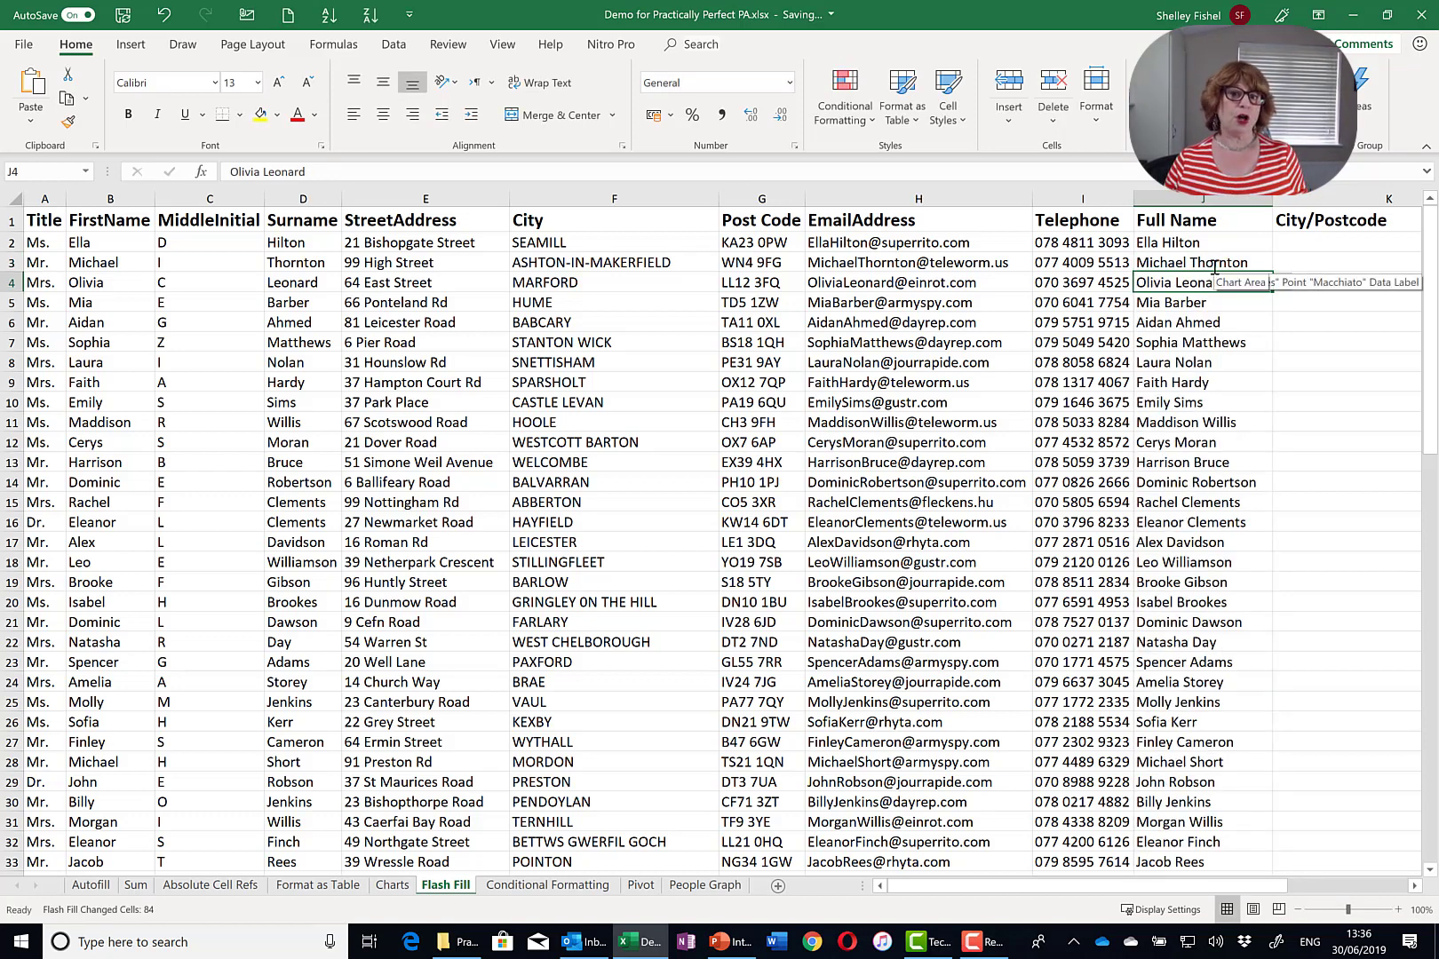
pyautogui.click(1321, 252)
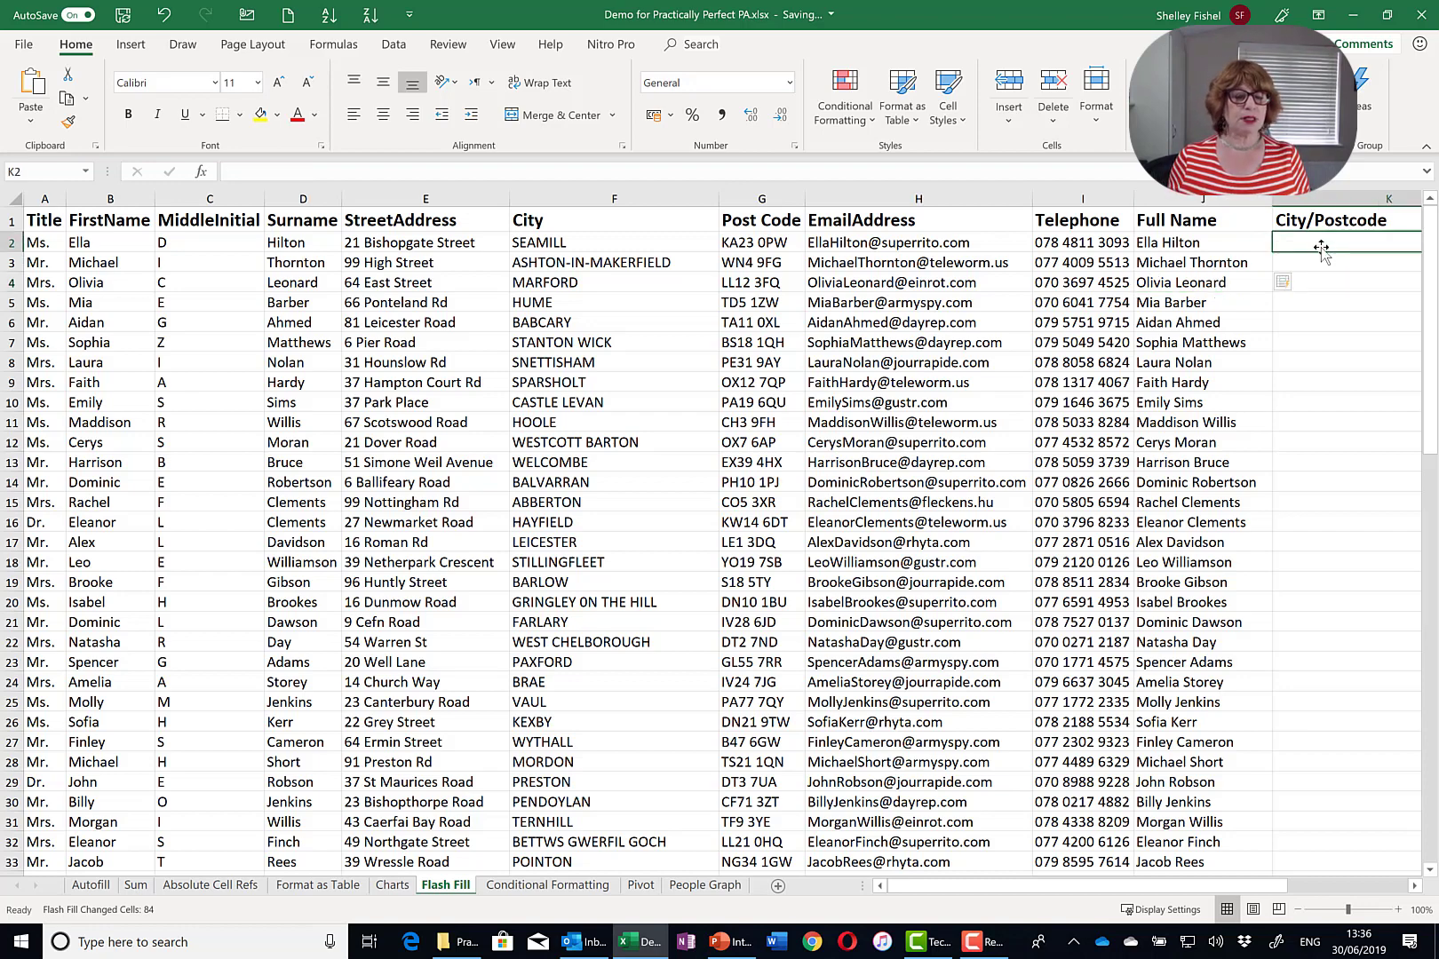
pyautogui.write('Seamill')
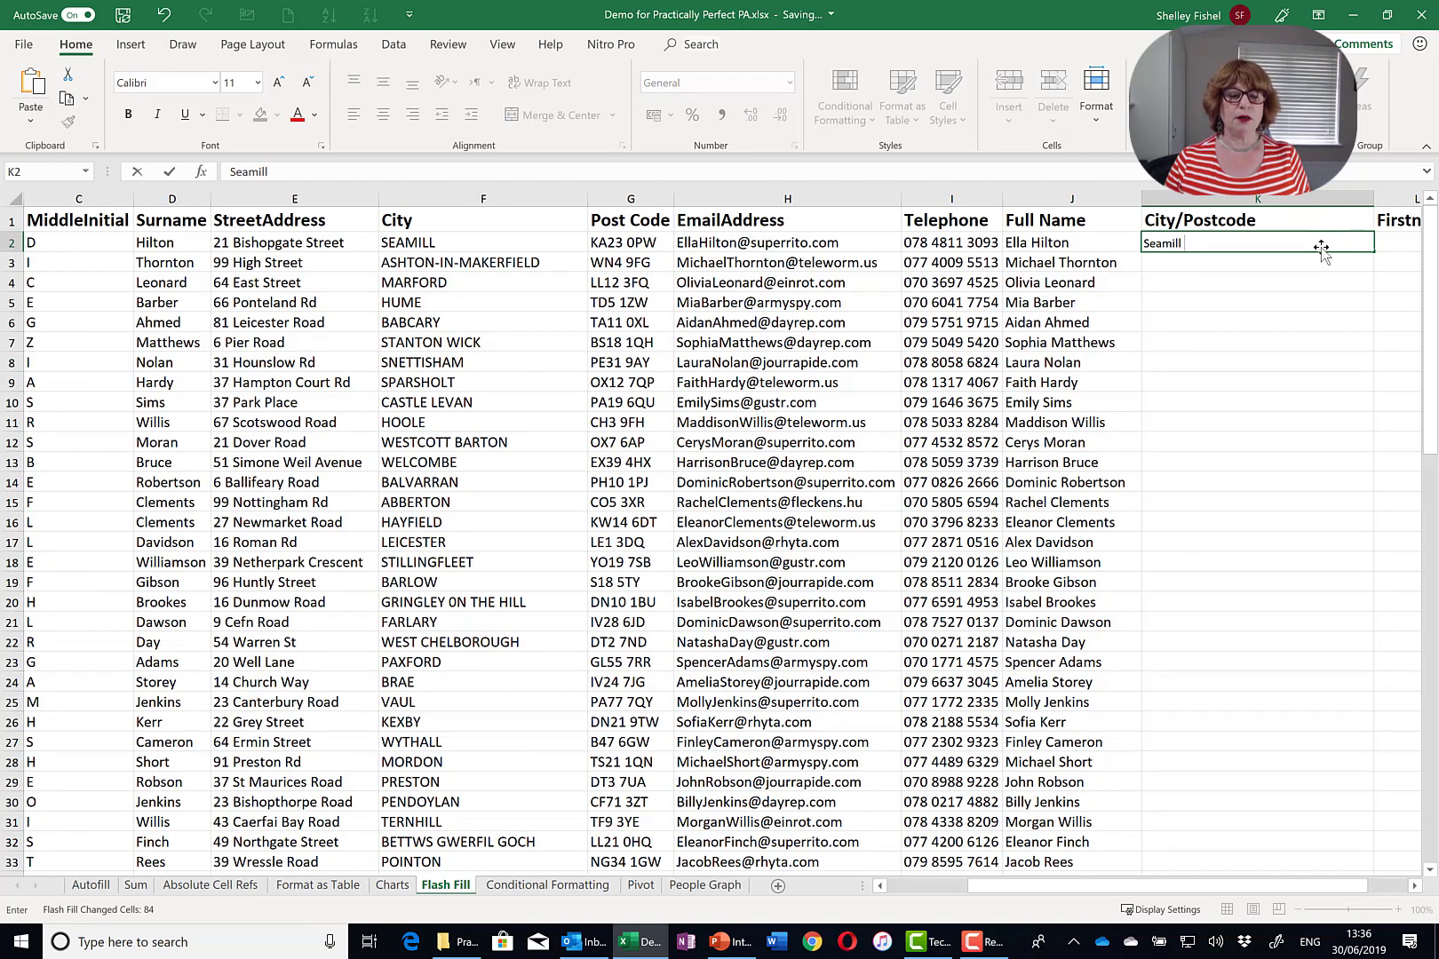
pyautogui.write(' KA')
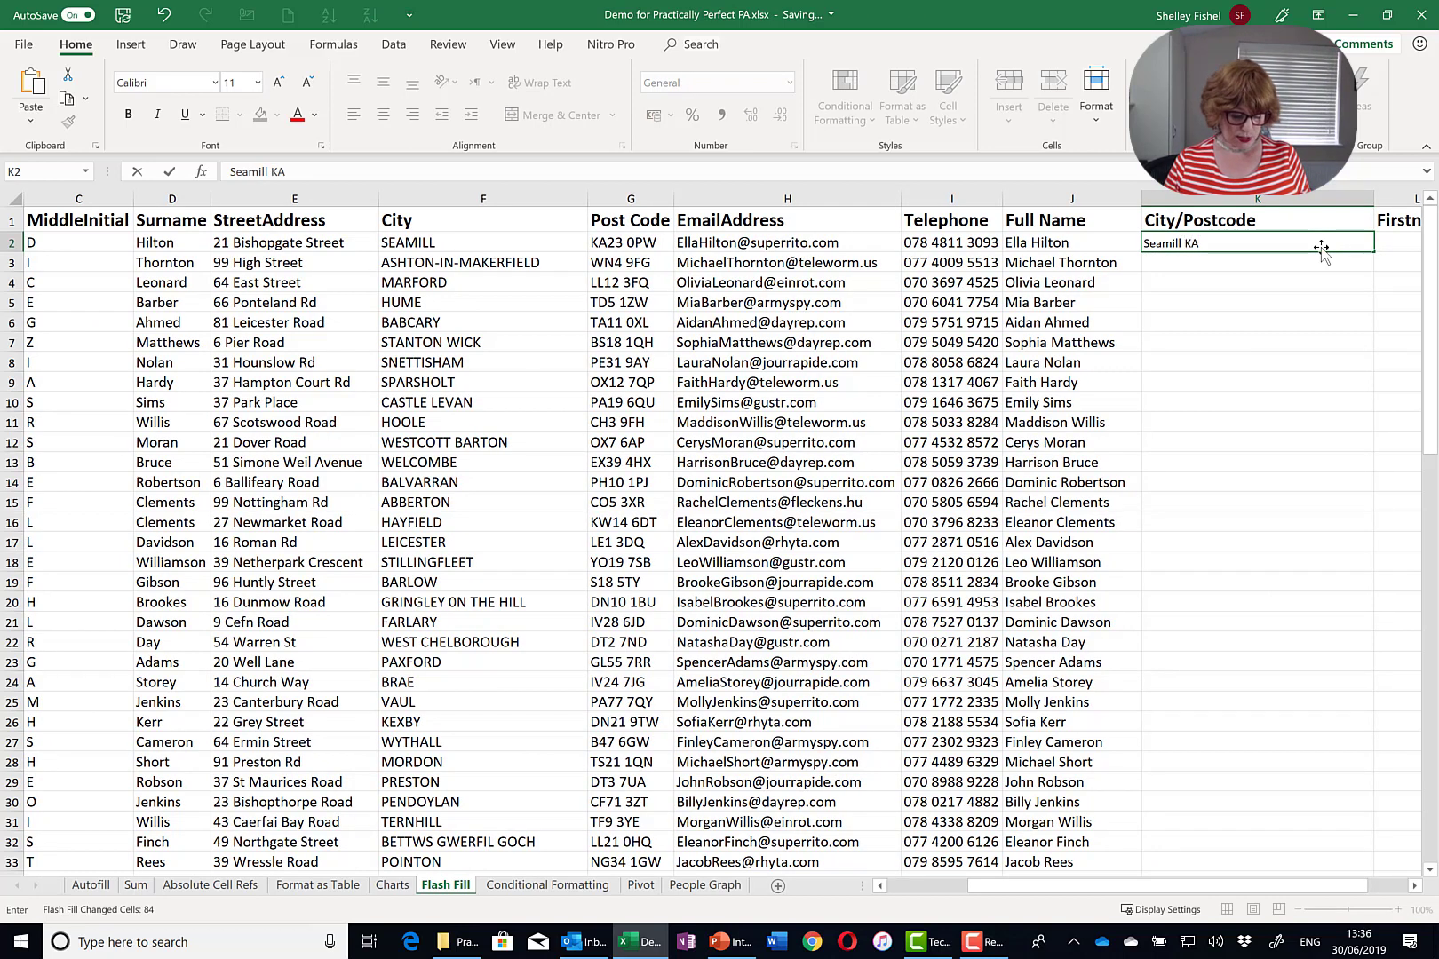
pyautogui.write('23')
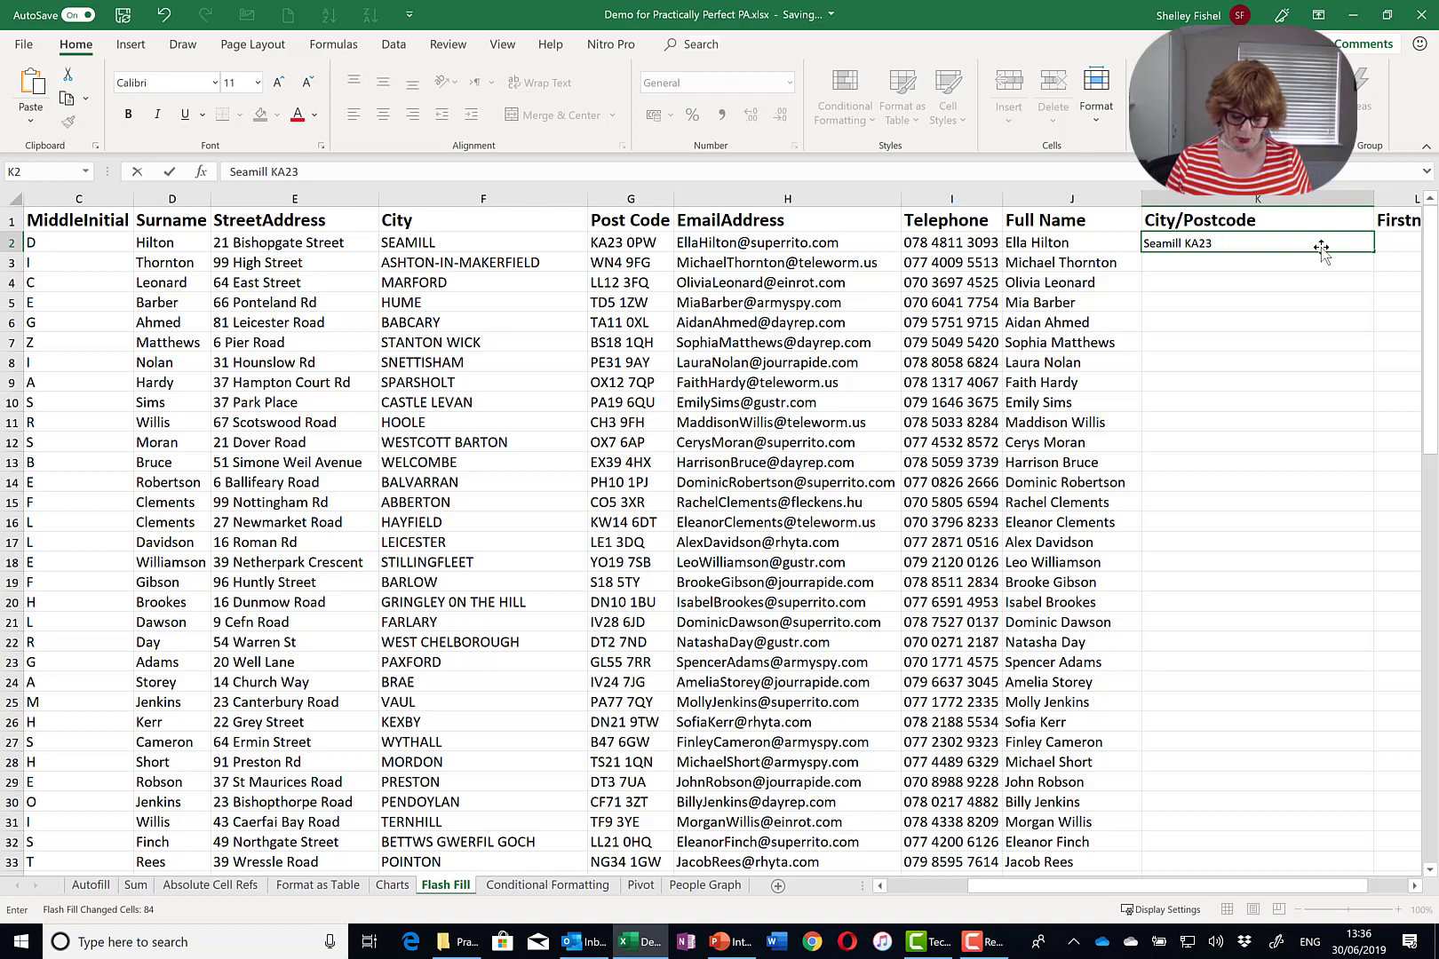
pyautogui.write(' 0PW')
# - Flash Fill the City/Postcode column in title case from two town-and-postcode examples
pyautogui.press('Return')
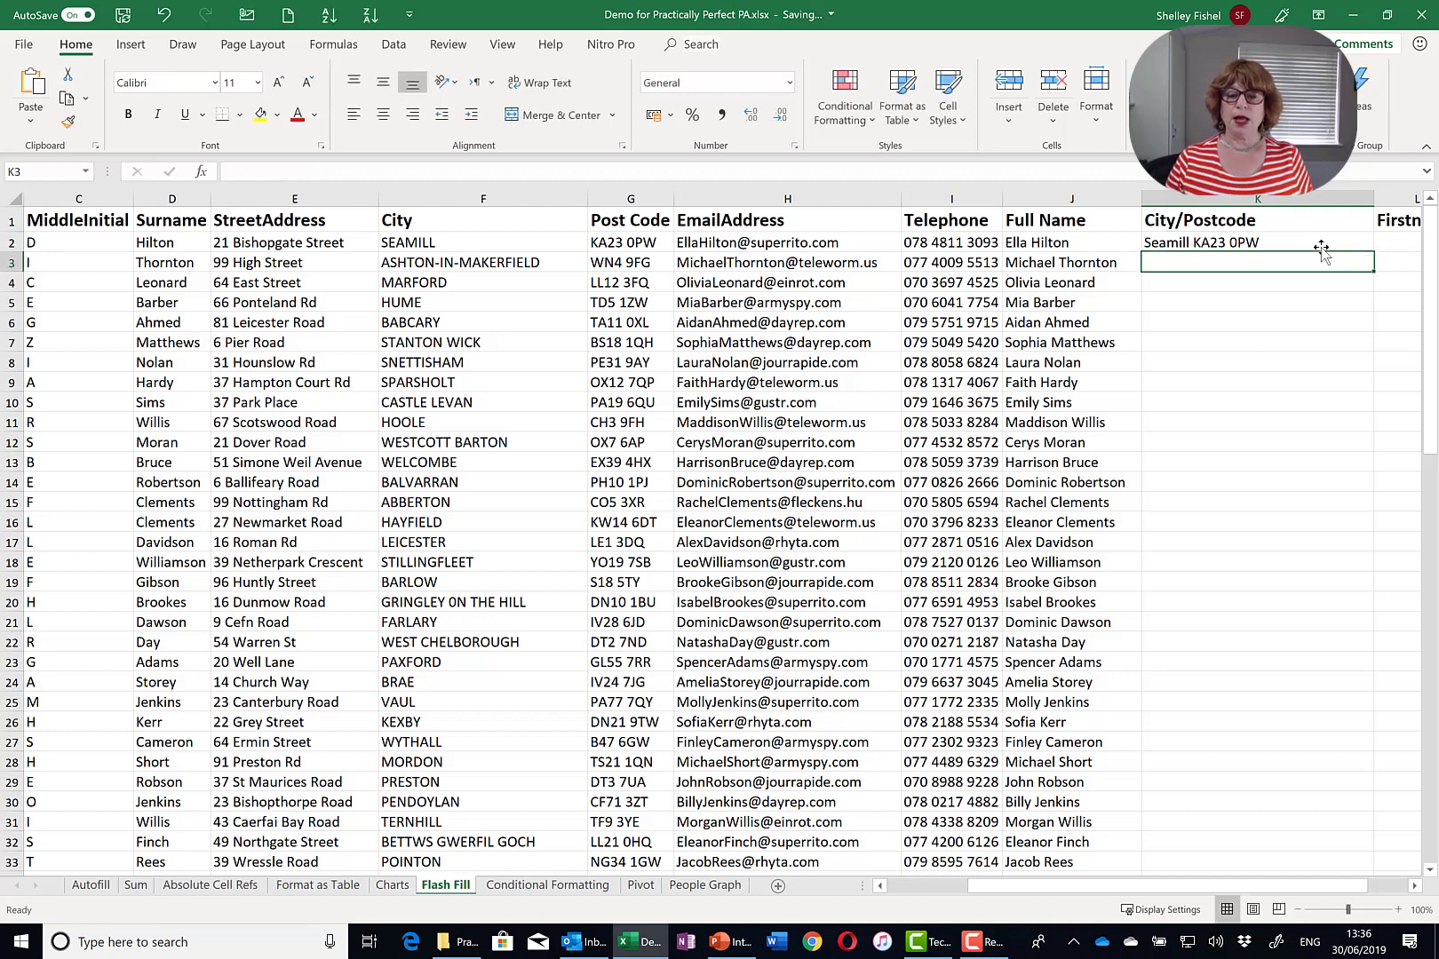
pyautogui.write('Ashton-In-Makerfield WN4 9FG')
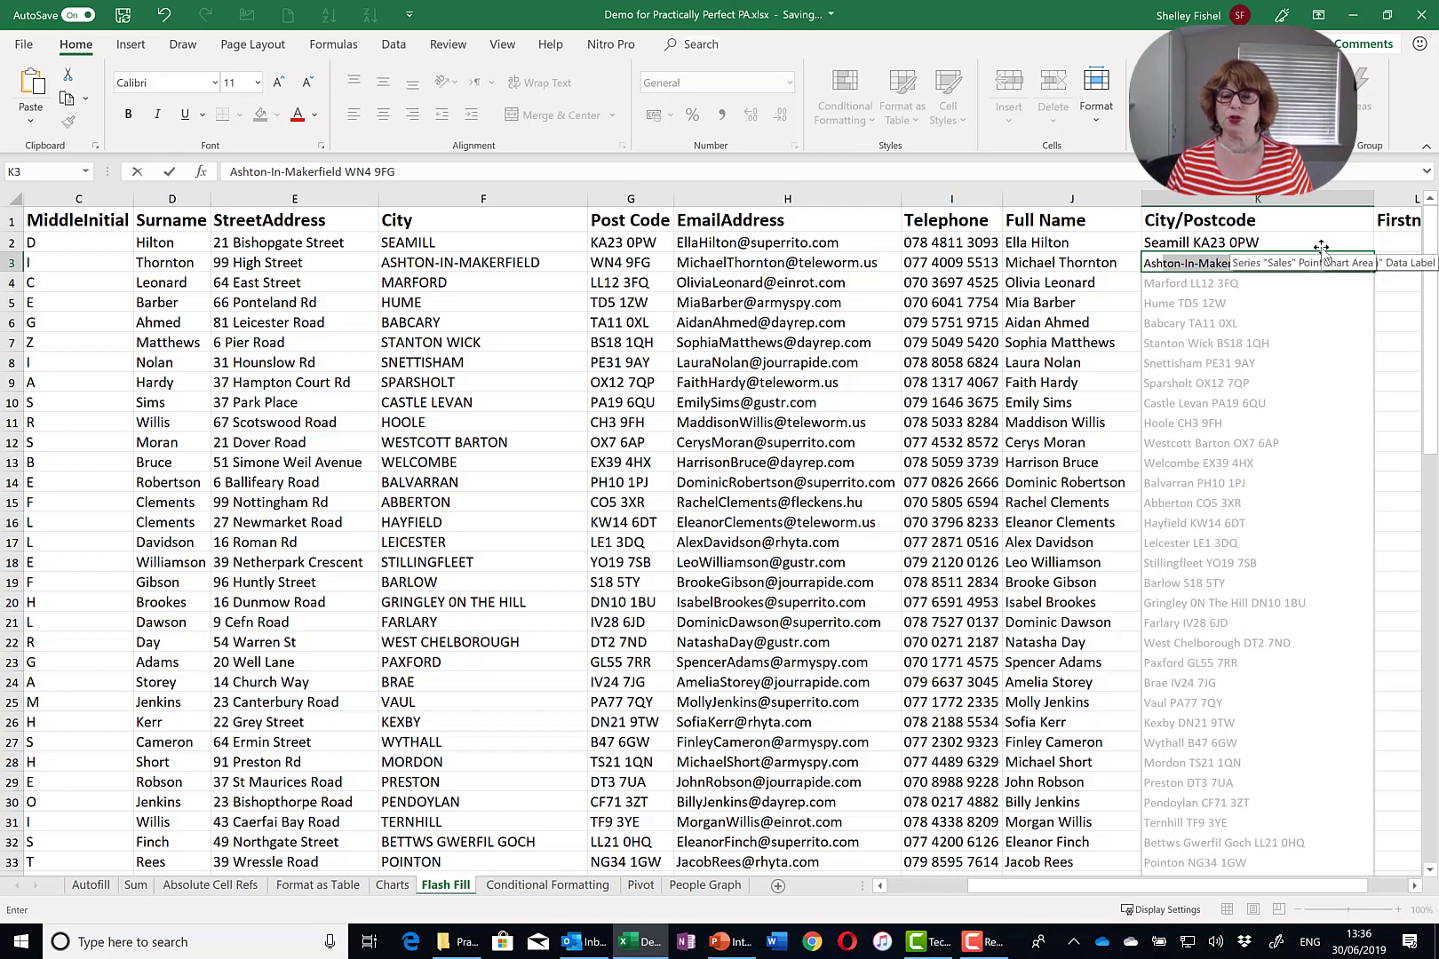
pyautogui.press('Return')
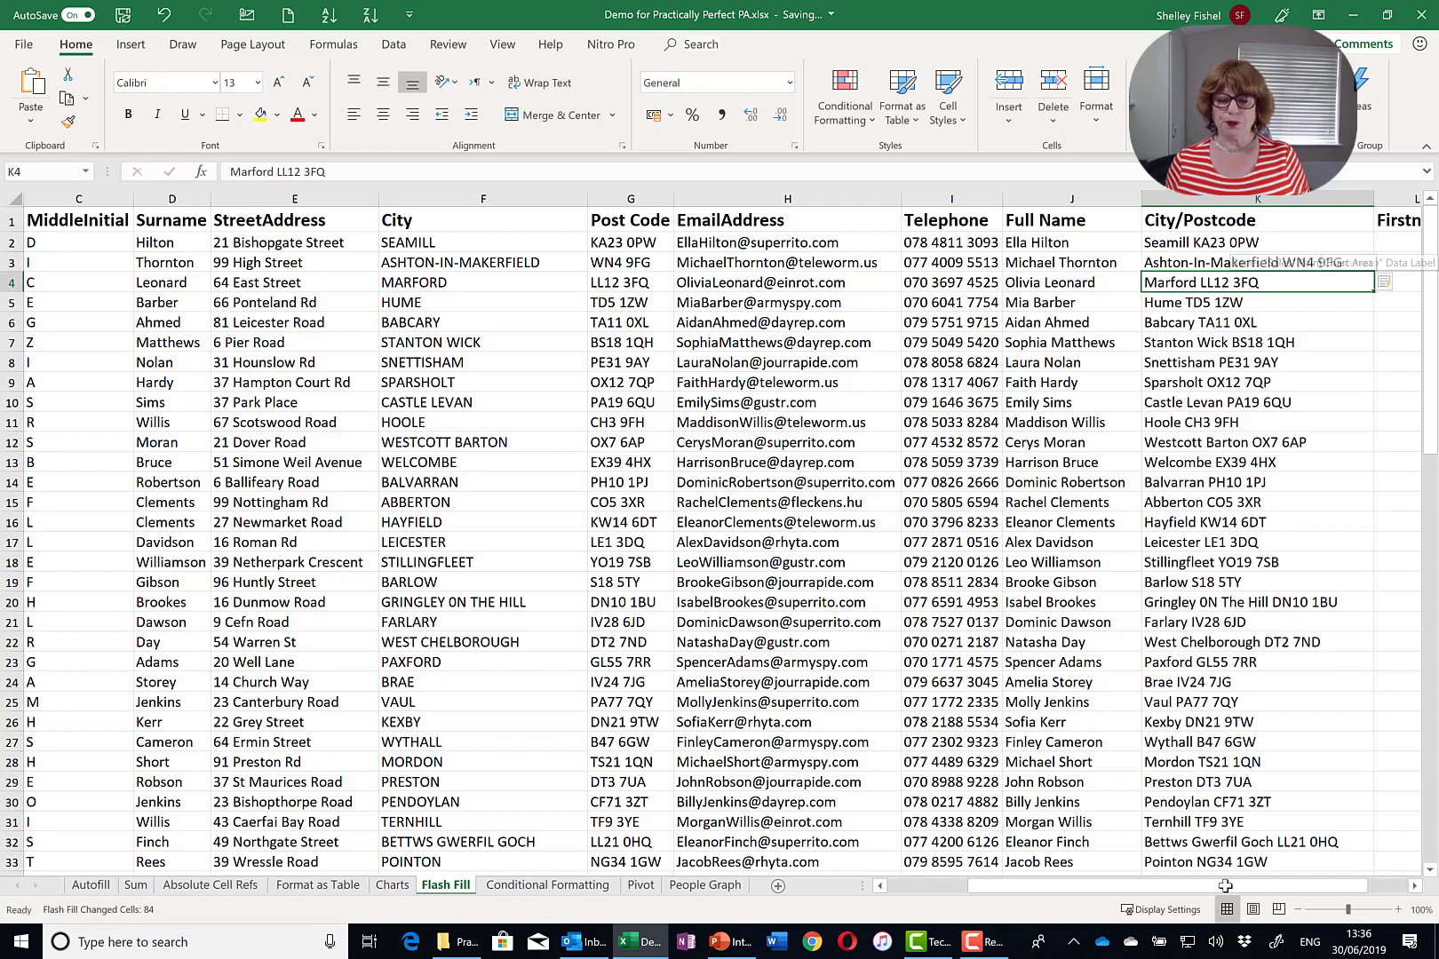
pyautogui.moveTo(1129, 888); pyautogui.dragTo(1305, 887)
# - Flash Fill the Firstname column from two capitalised first-name examples
pyautogui.click(1302, 241)
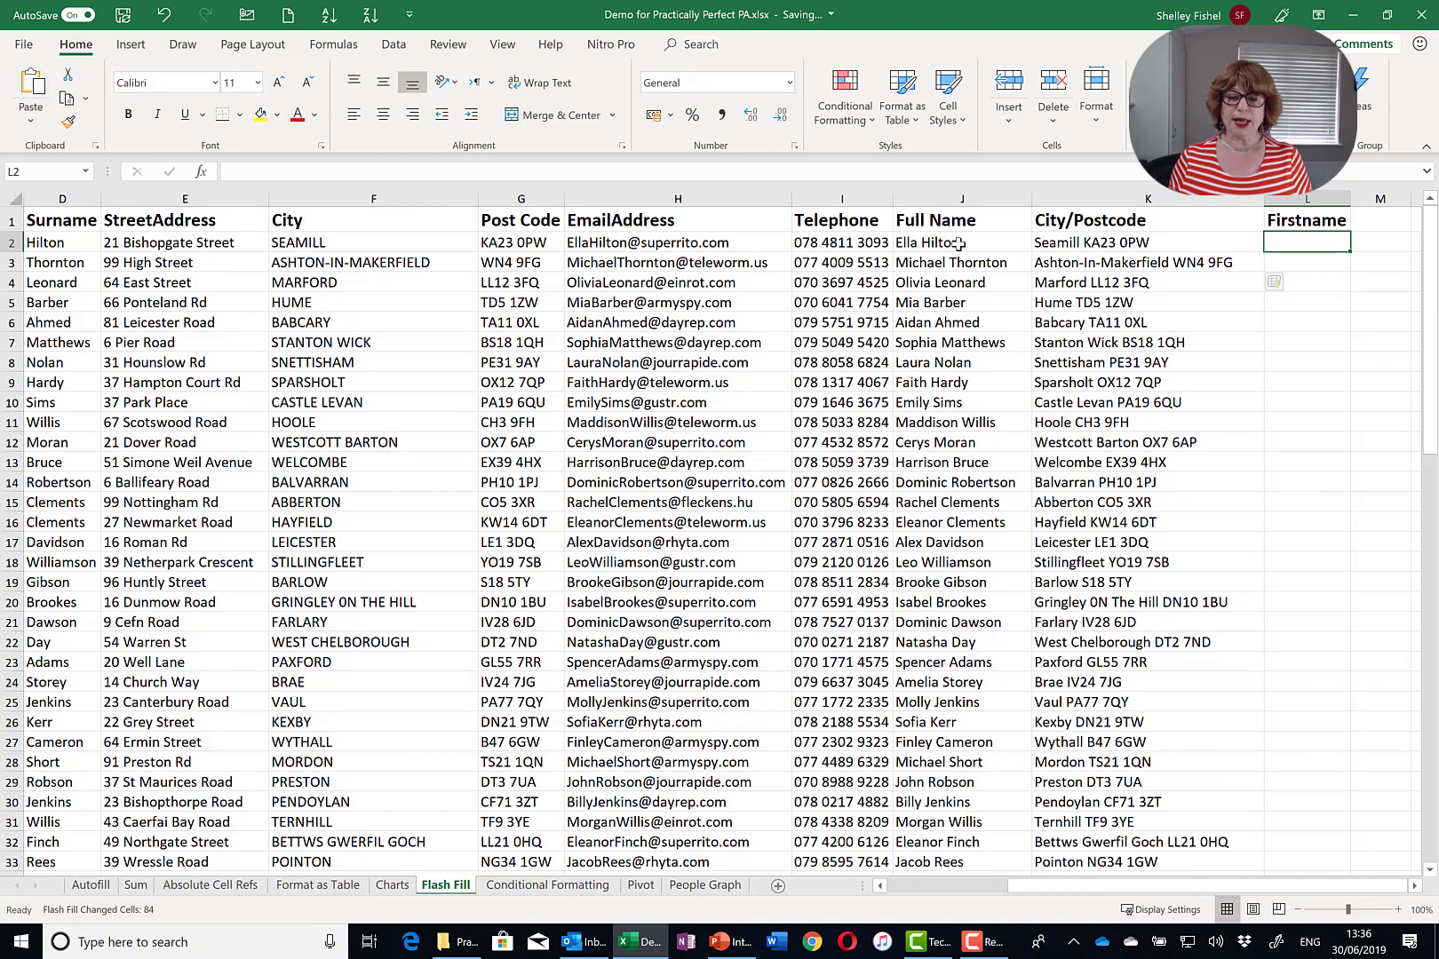
pyautogui.write('el')
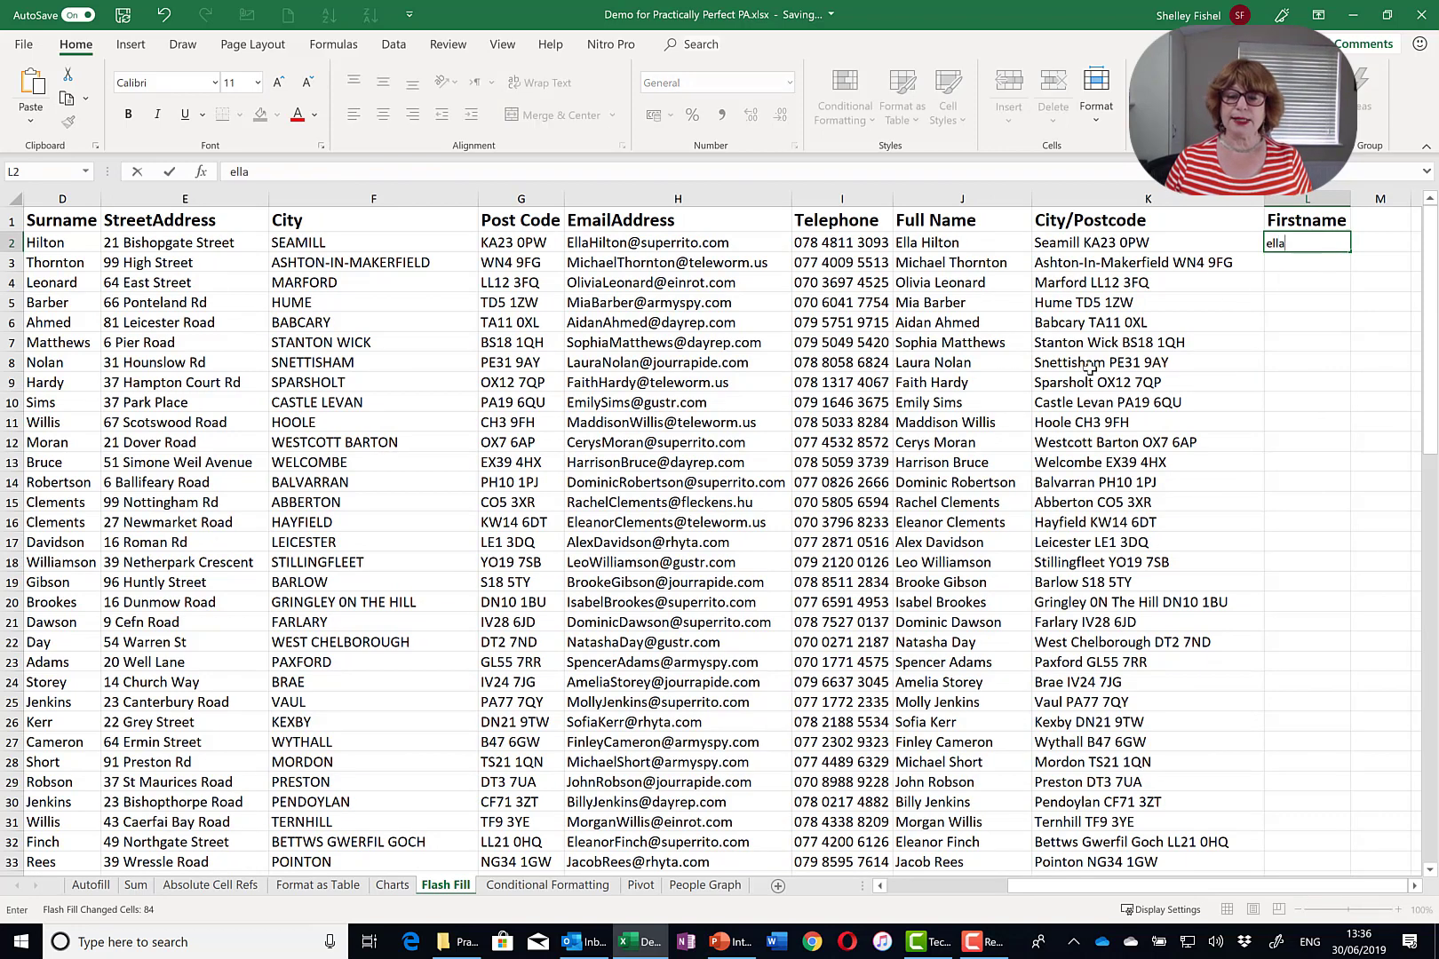
pyautogui.write('la')
pyautogui.press('Return')
pyautogui.press('Up')
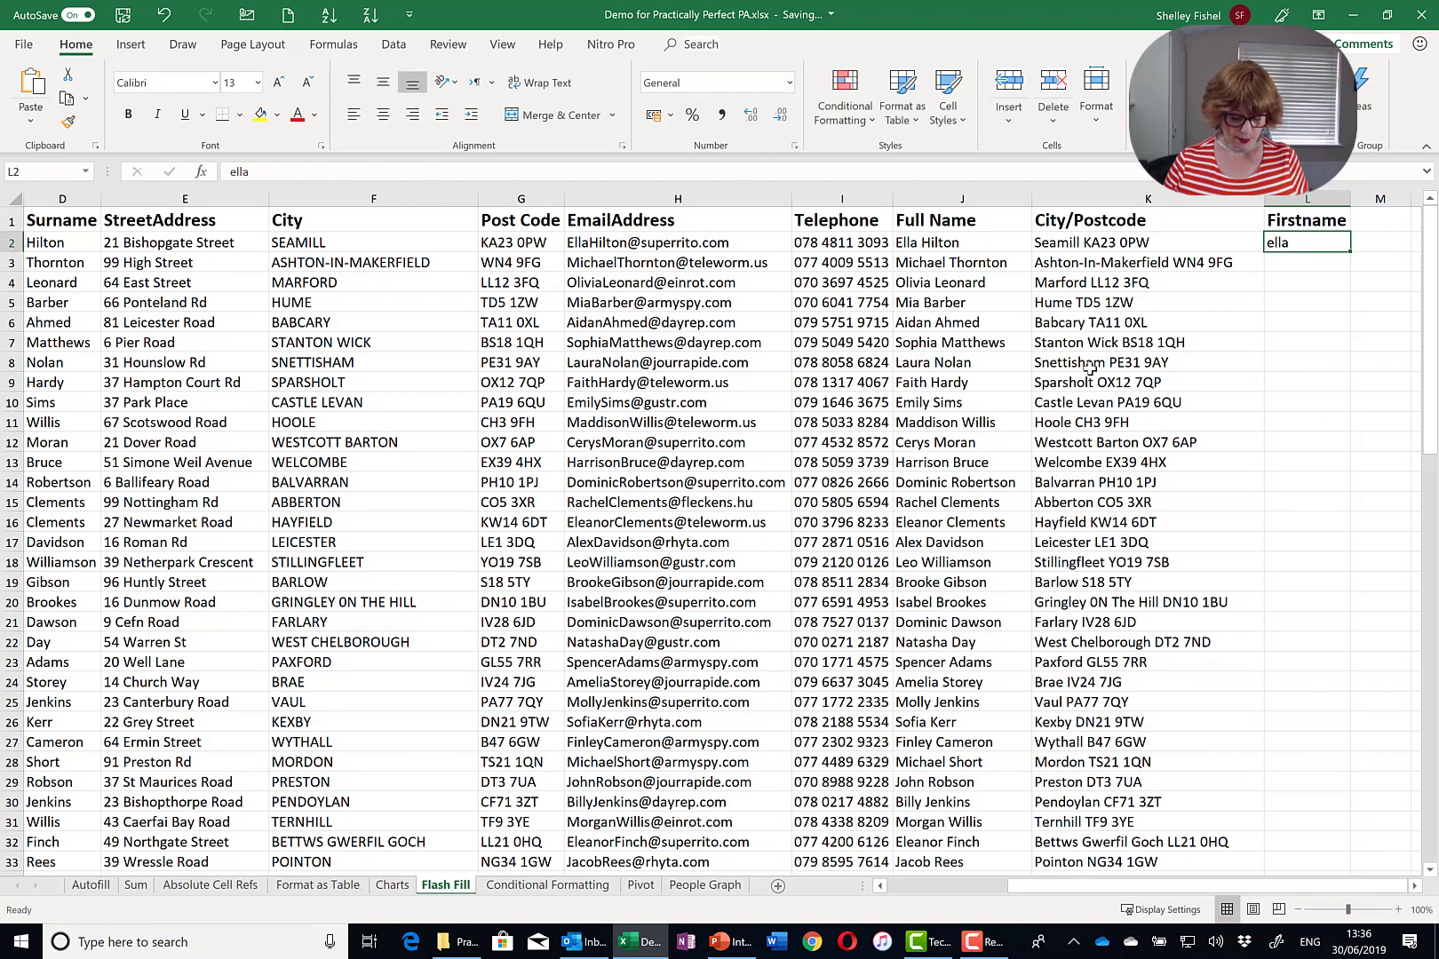
pyautogui.write('Ella')
pyautogui.press('Return')
pyautogui.write('Michael')
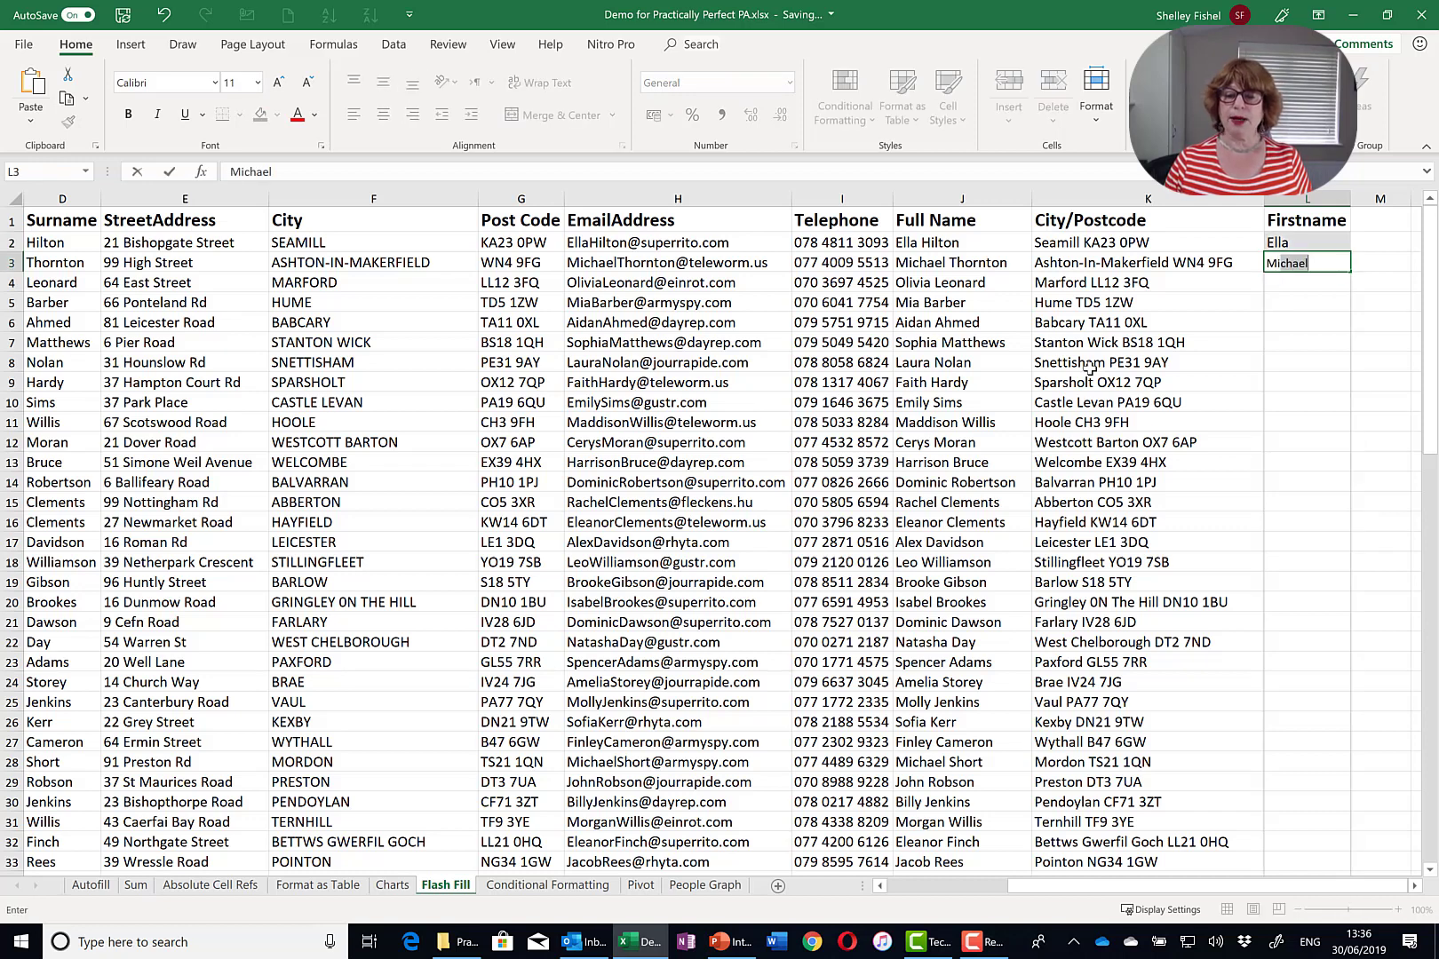
pyautogui.press('Return')
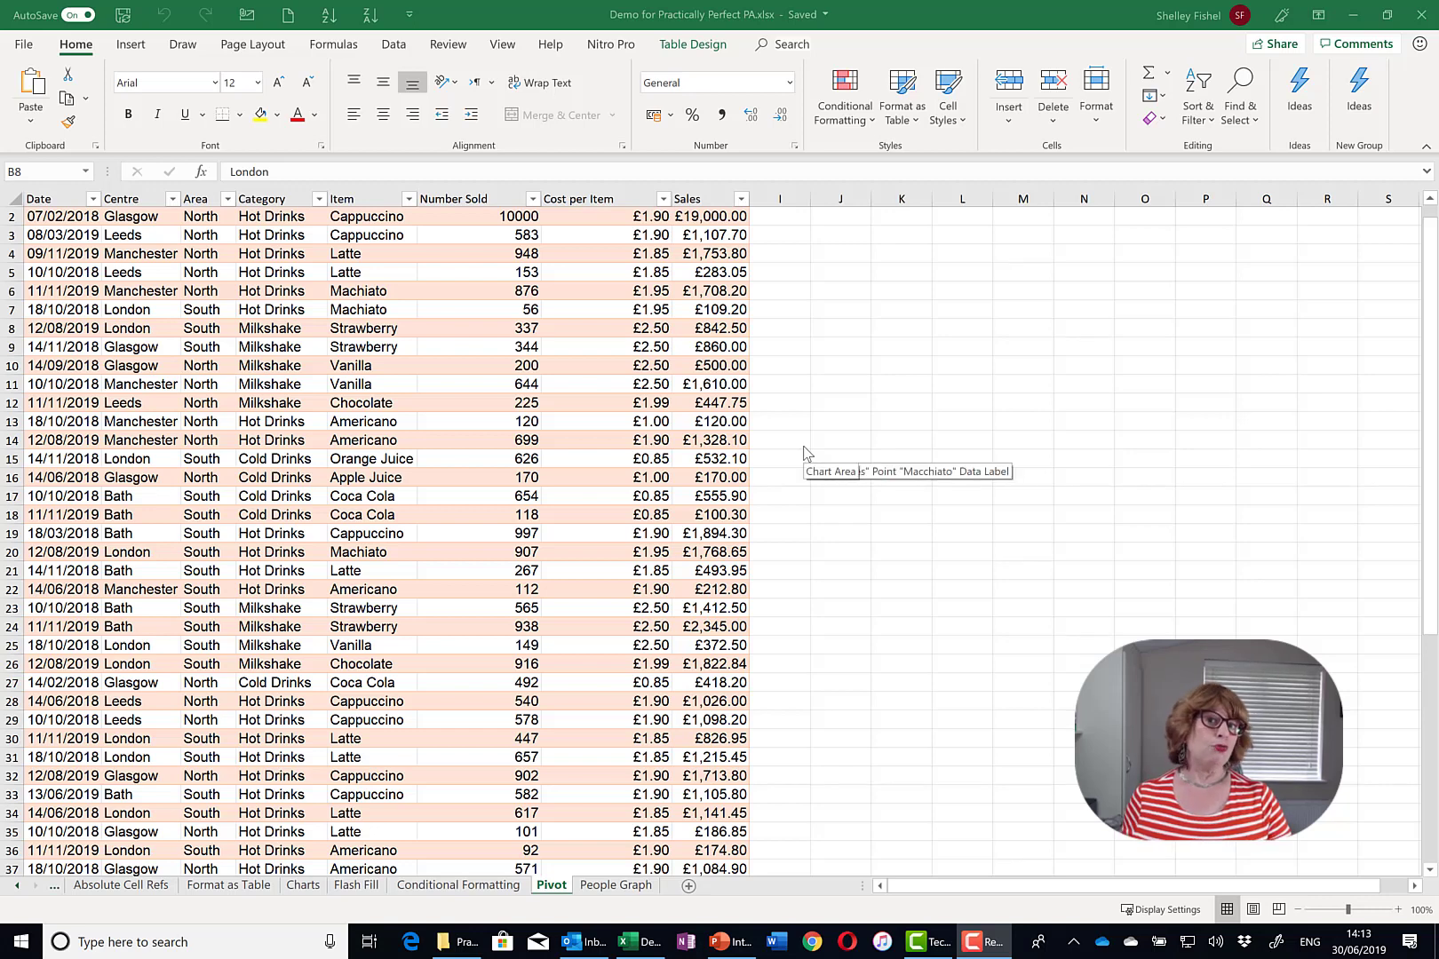
# - Select a cell in the Pivot sheet's sales table and show its Table Design tools
pyautogui.click(502, 495)
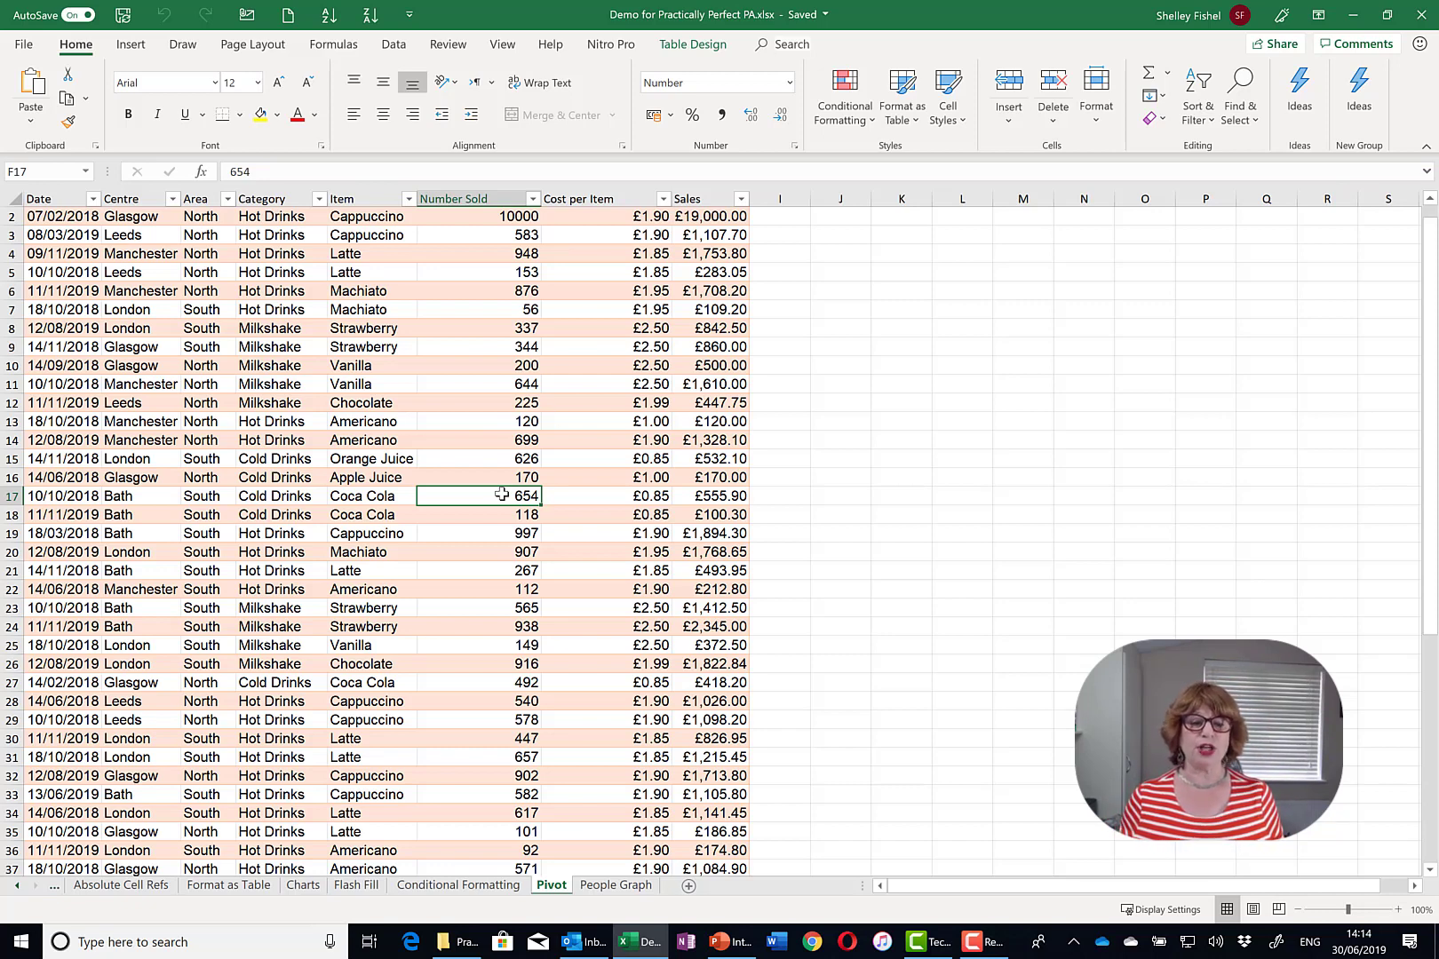
pyautogui.scroll(1, 582, 386)
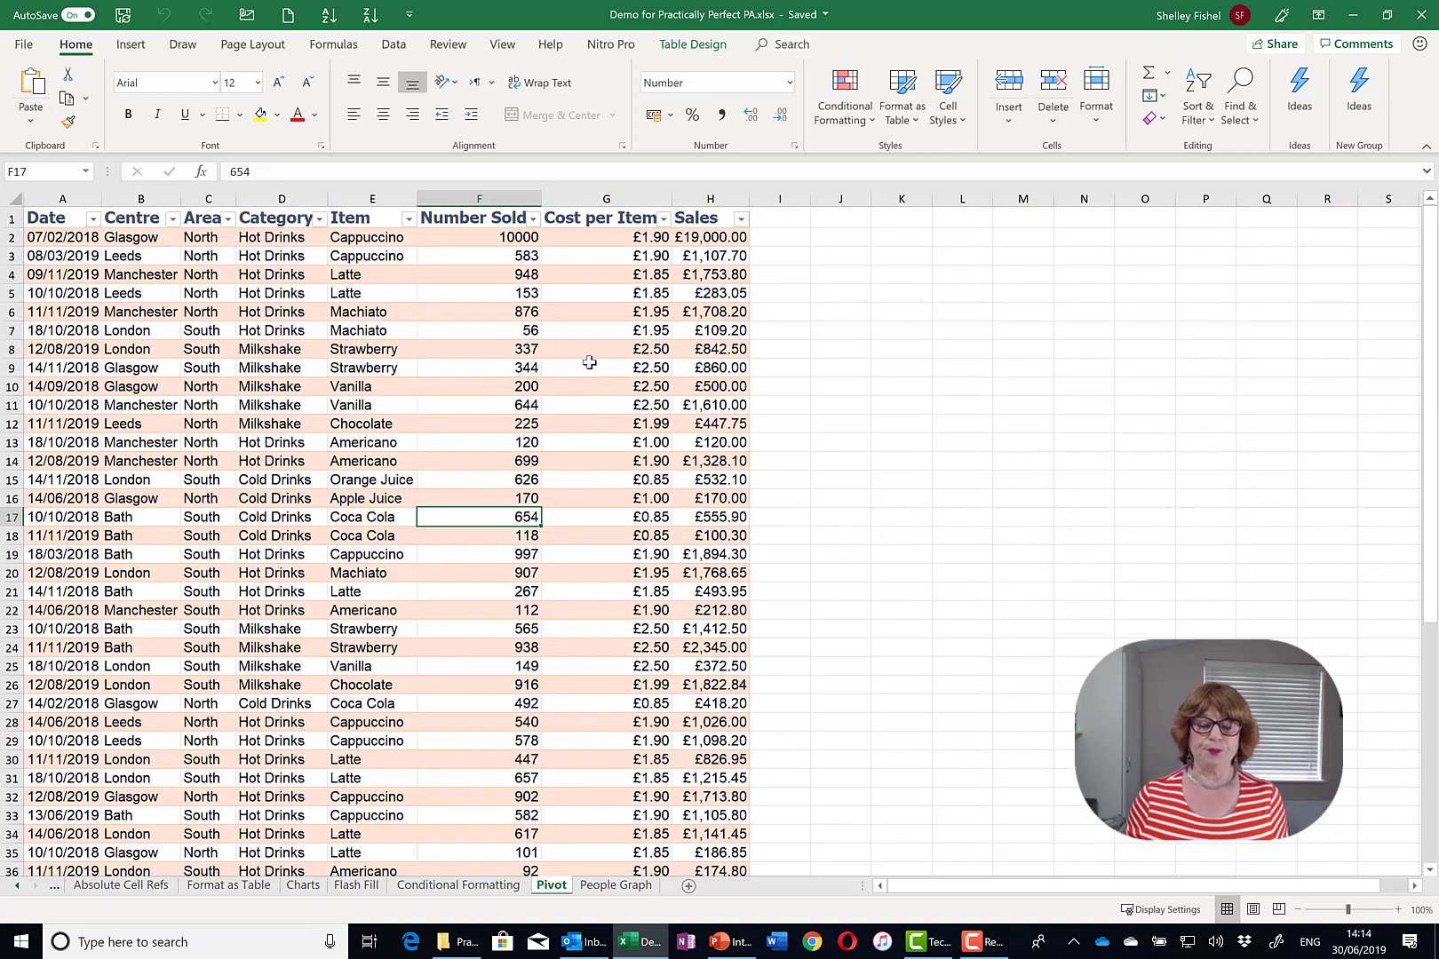
pyautogui.click(697, 46)
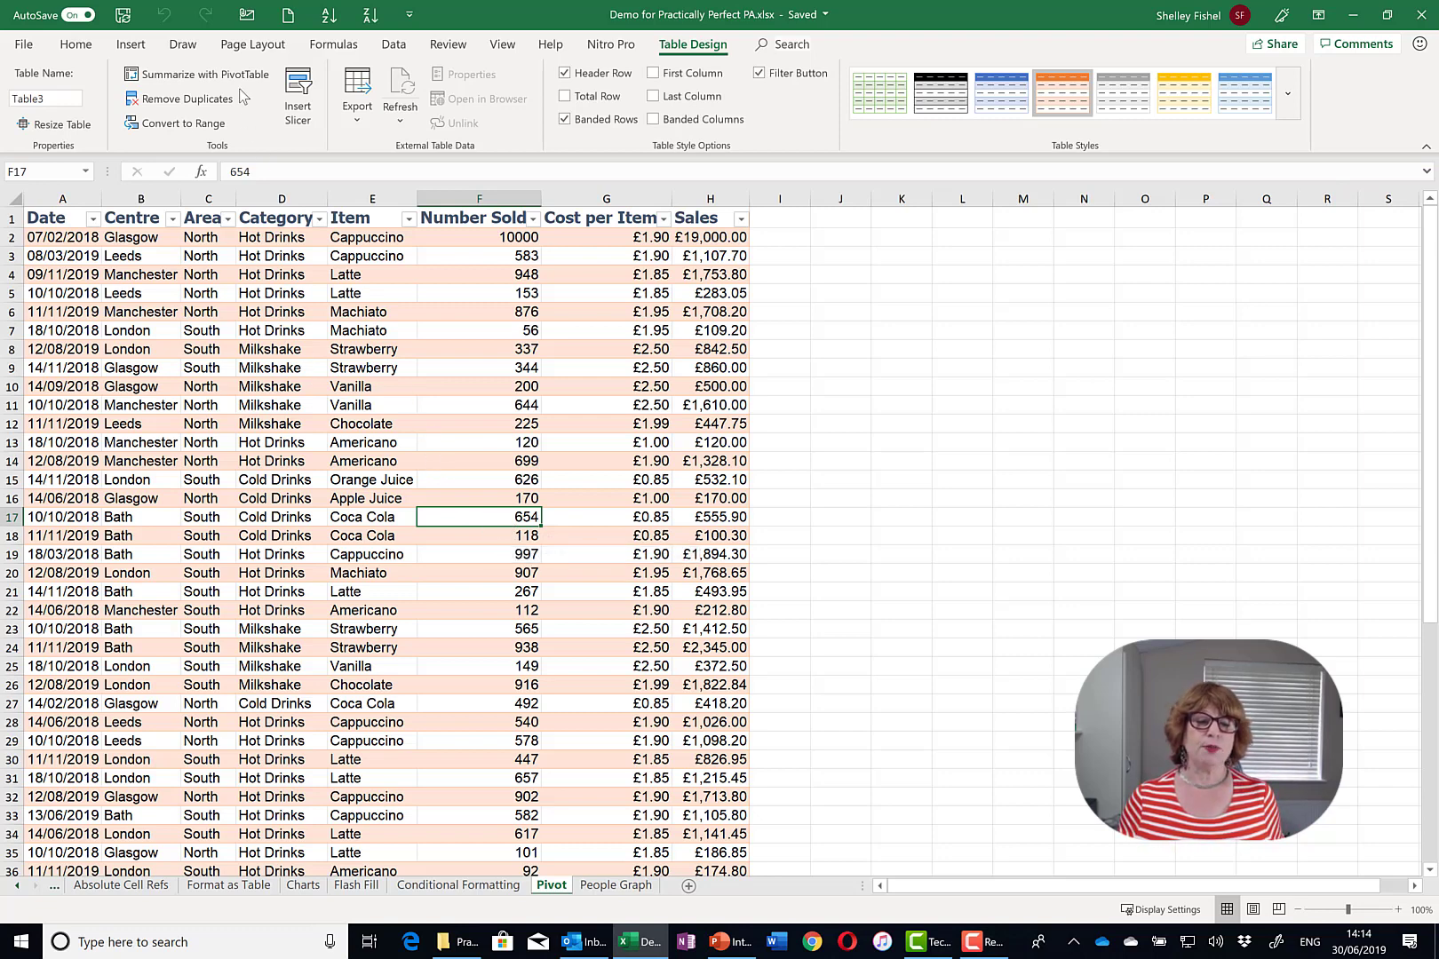
# - Summarize Table3 as a PivotTable placed on a new worksheet
pyautogui.click(131, 44)
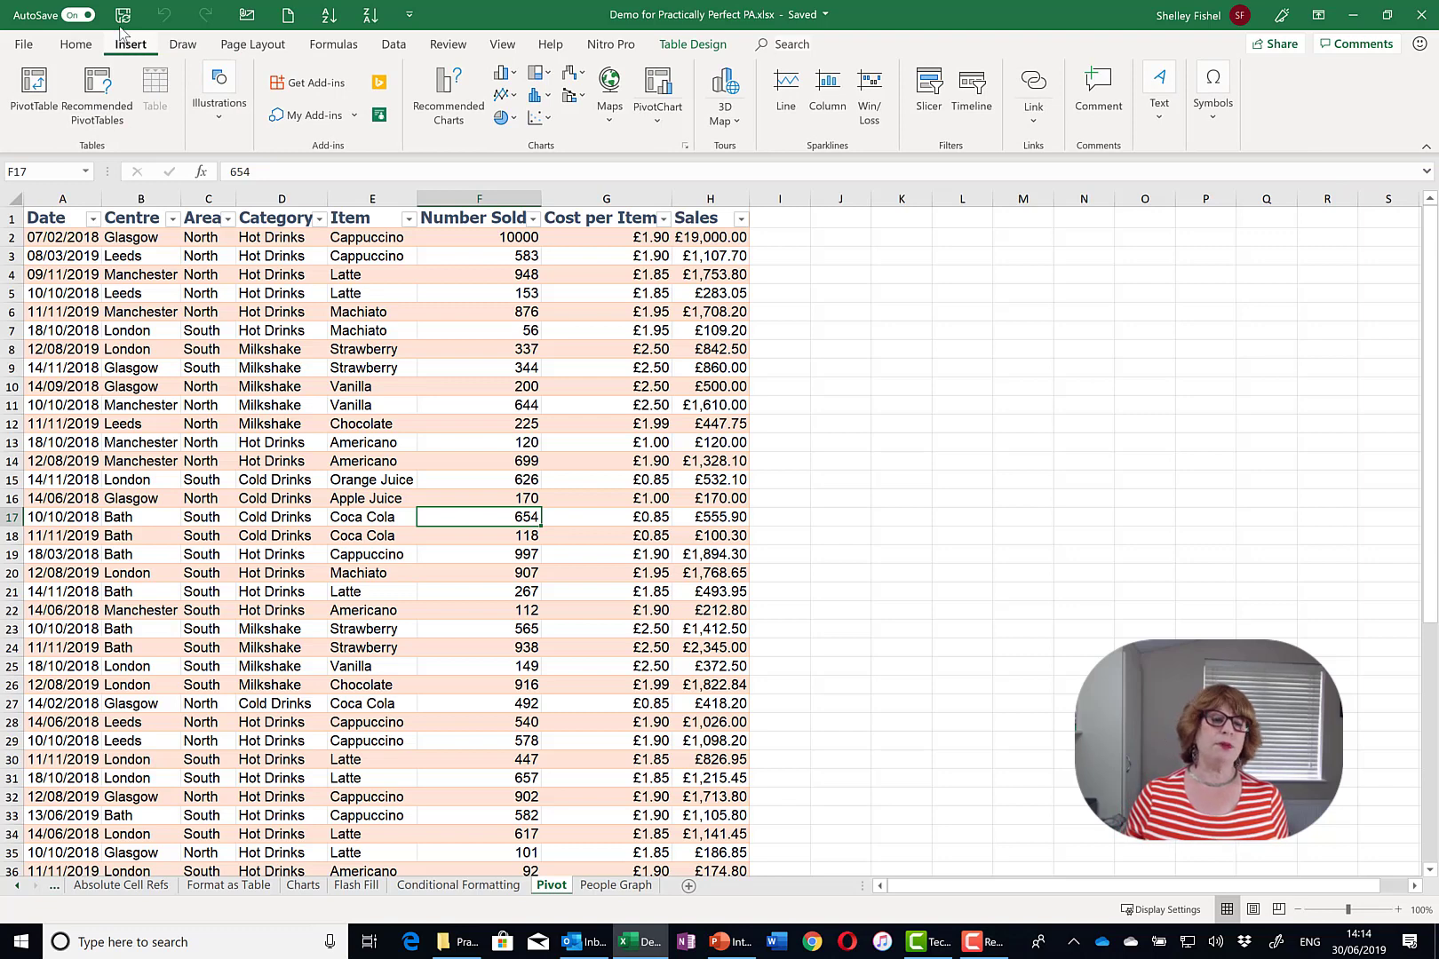
pyautogui.click(711, 51)
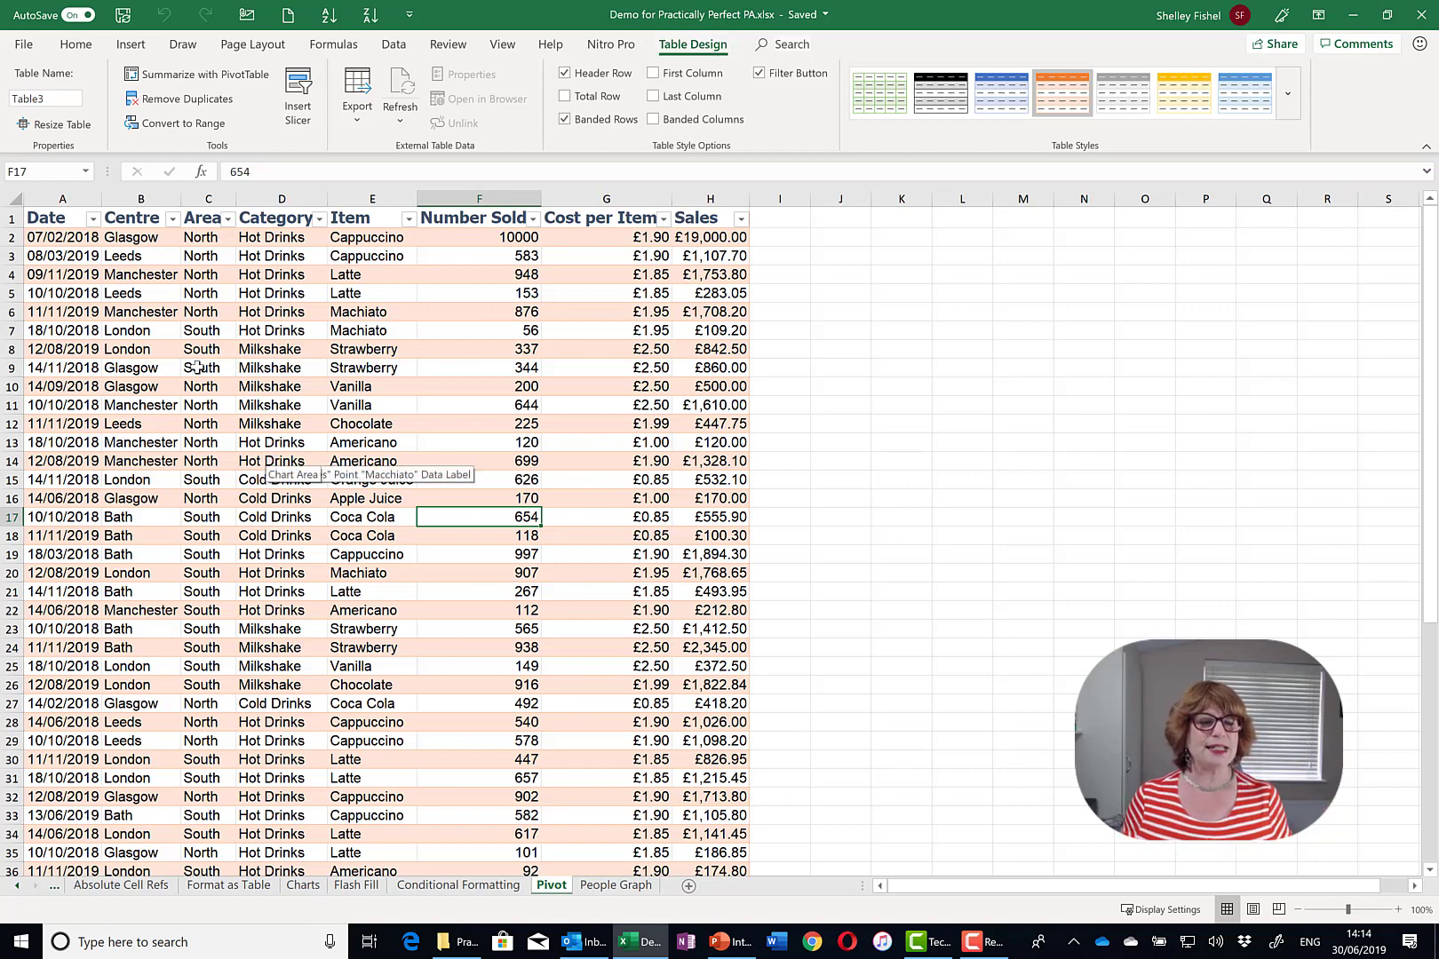
pyautogui.click(228, 78)
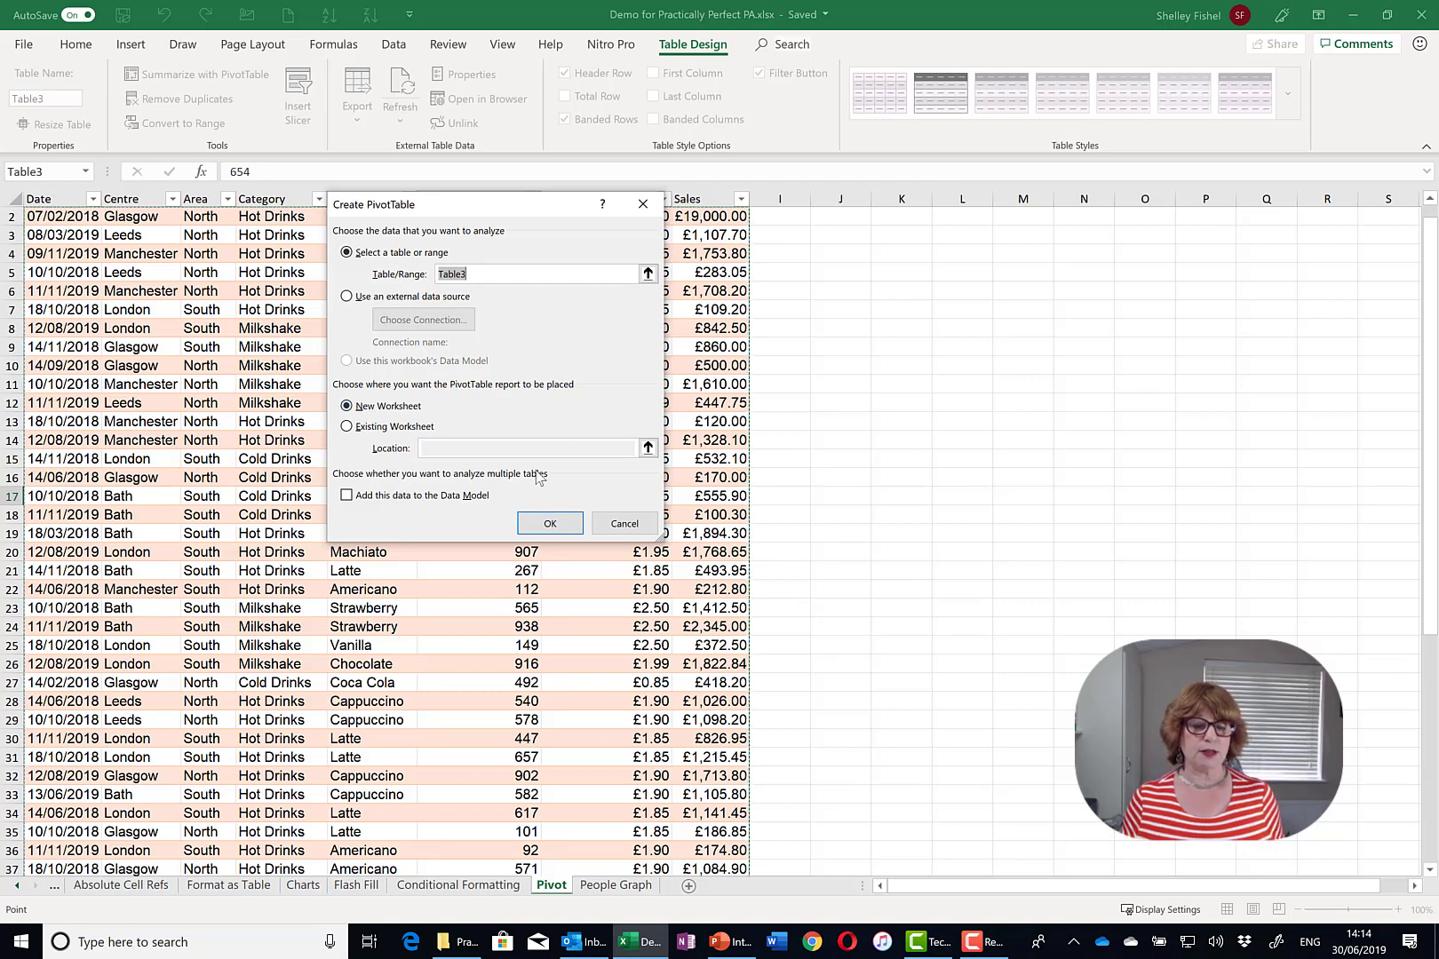
pyautogui.click(560, 524)
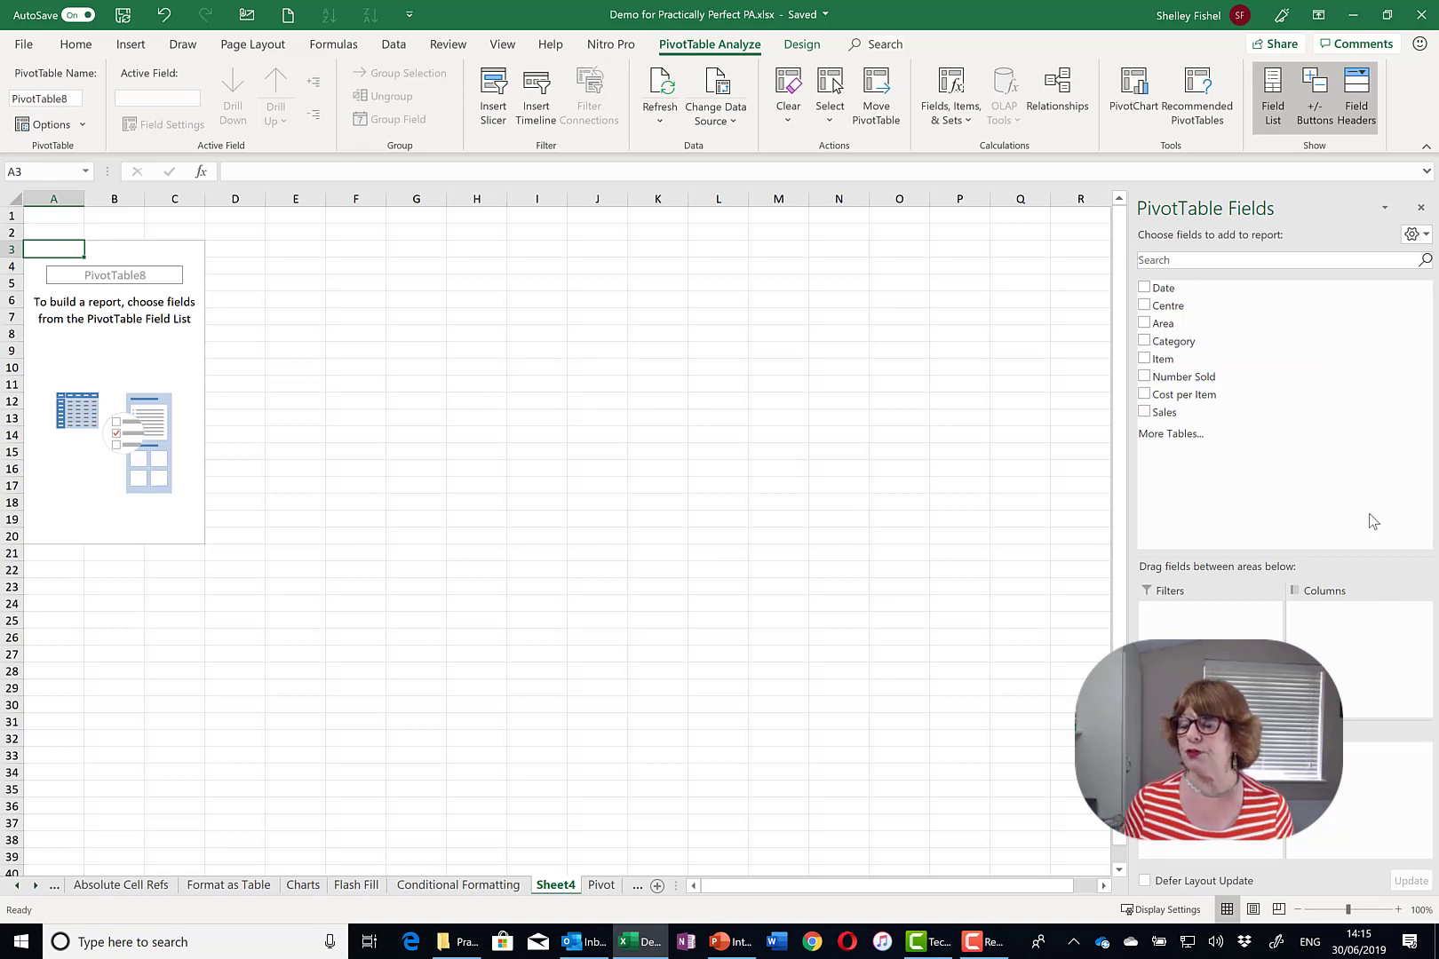
# - Add Item, Centre and Sales to the pivot, with Centre above Item in Rows
pyautogui.click(1144, 359)
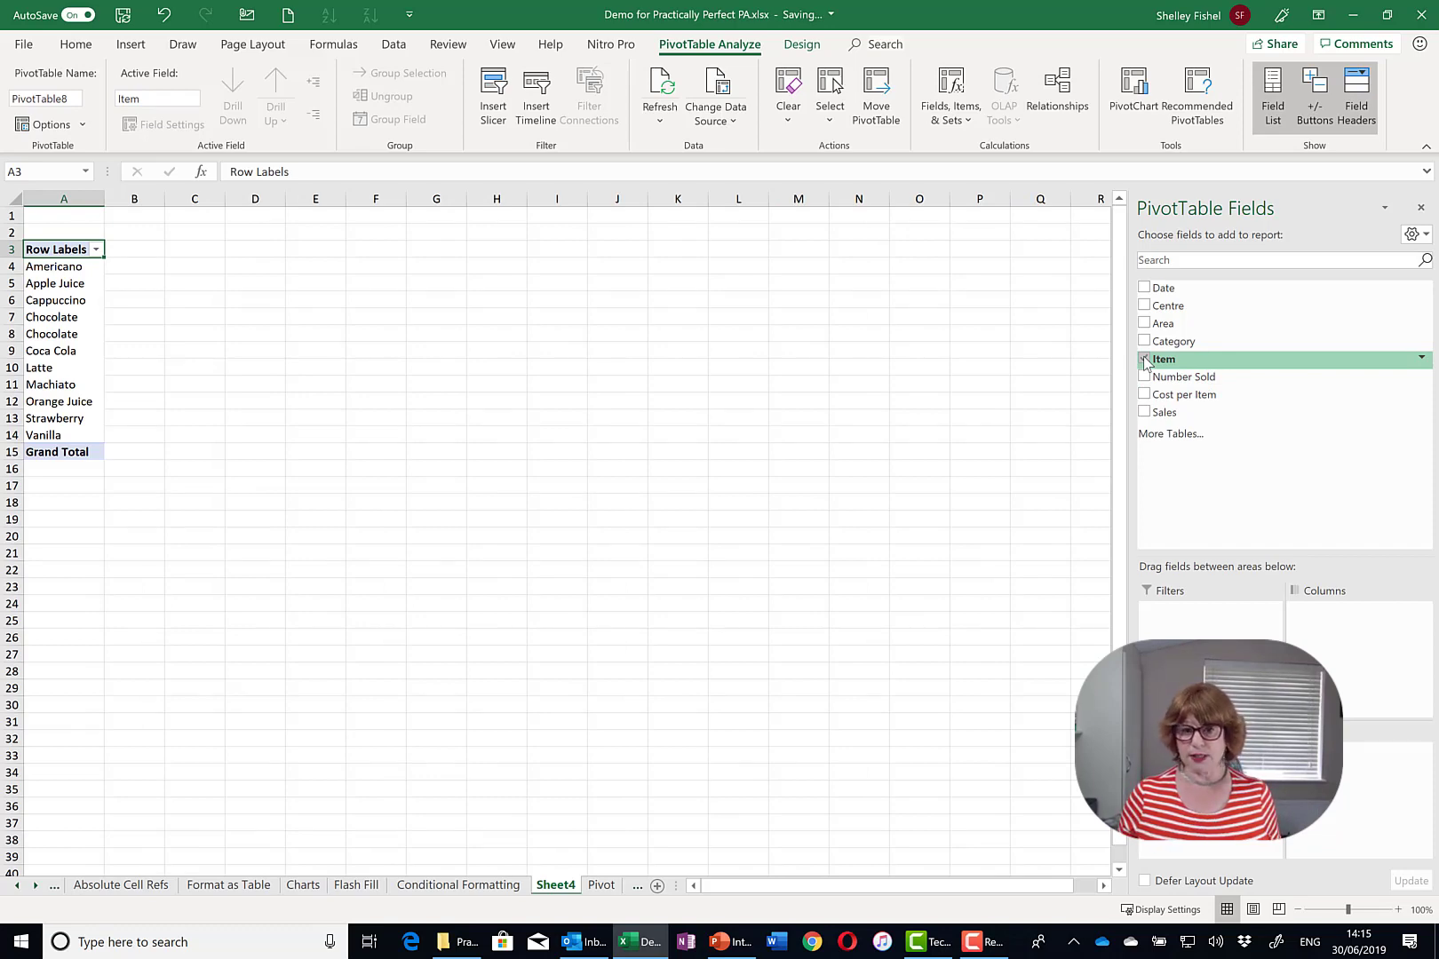
pyautogui.click(1145, 414)
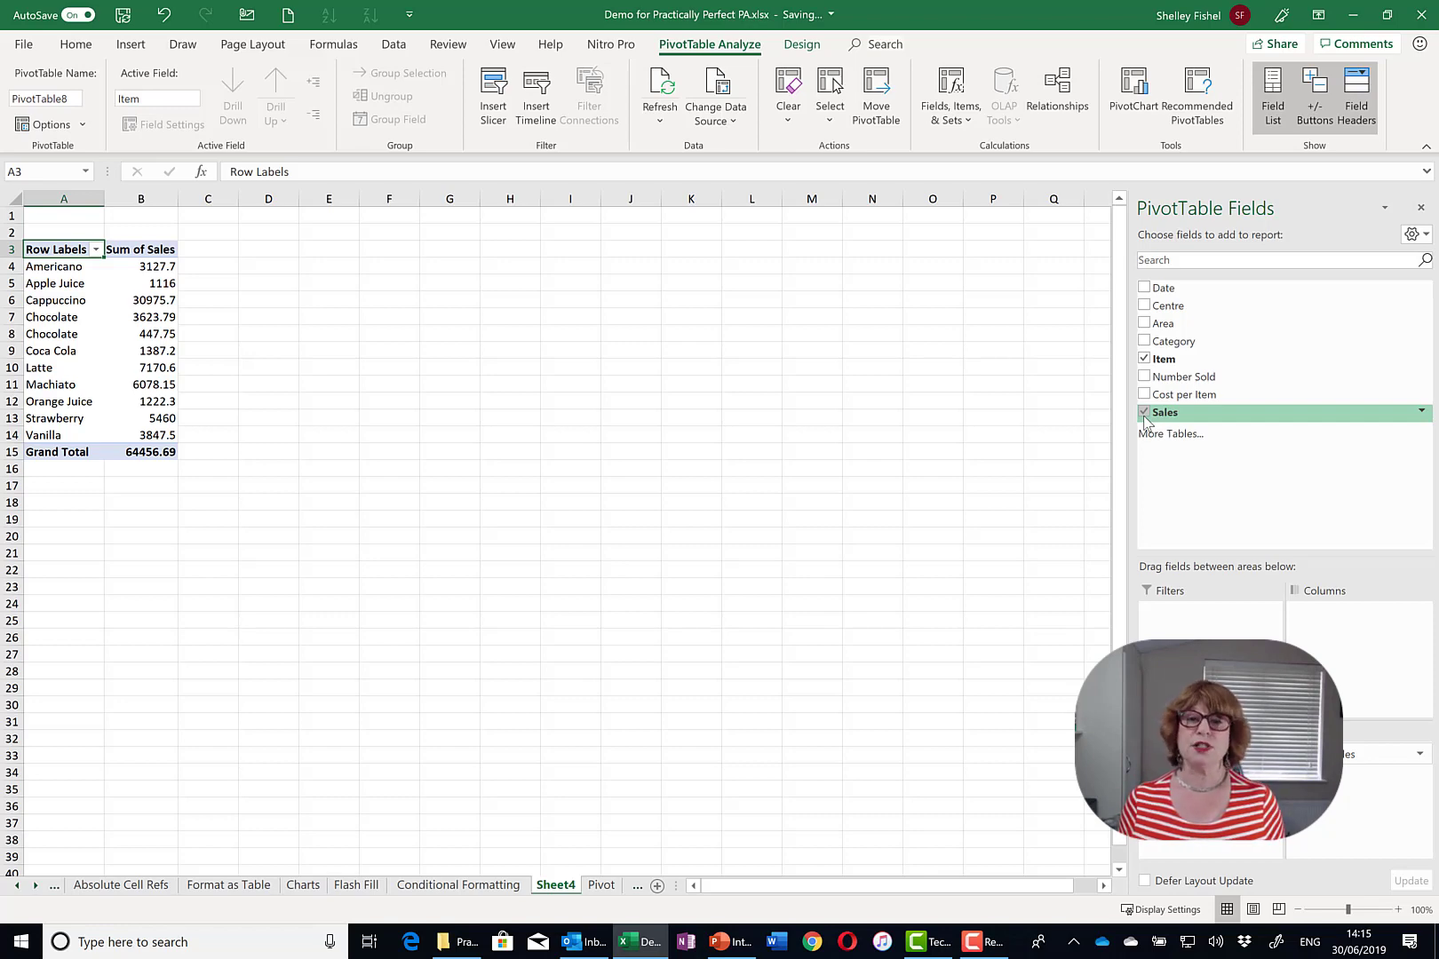
pyautogui.click(1144, 413)
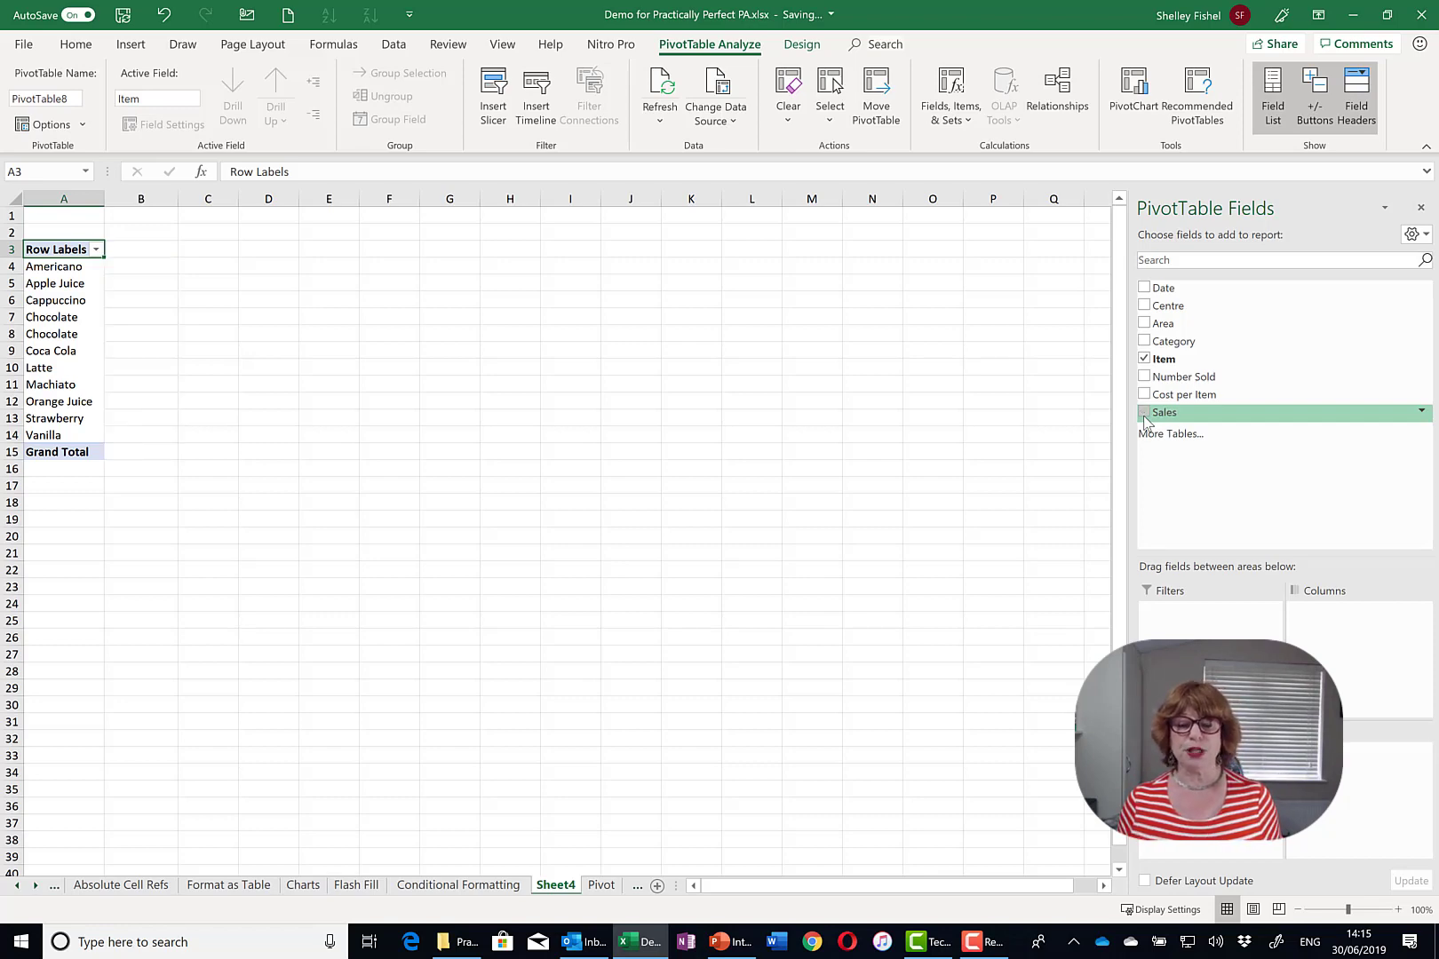
pyautogui.click(1144, 305)
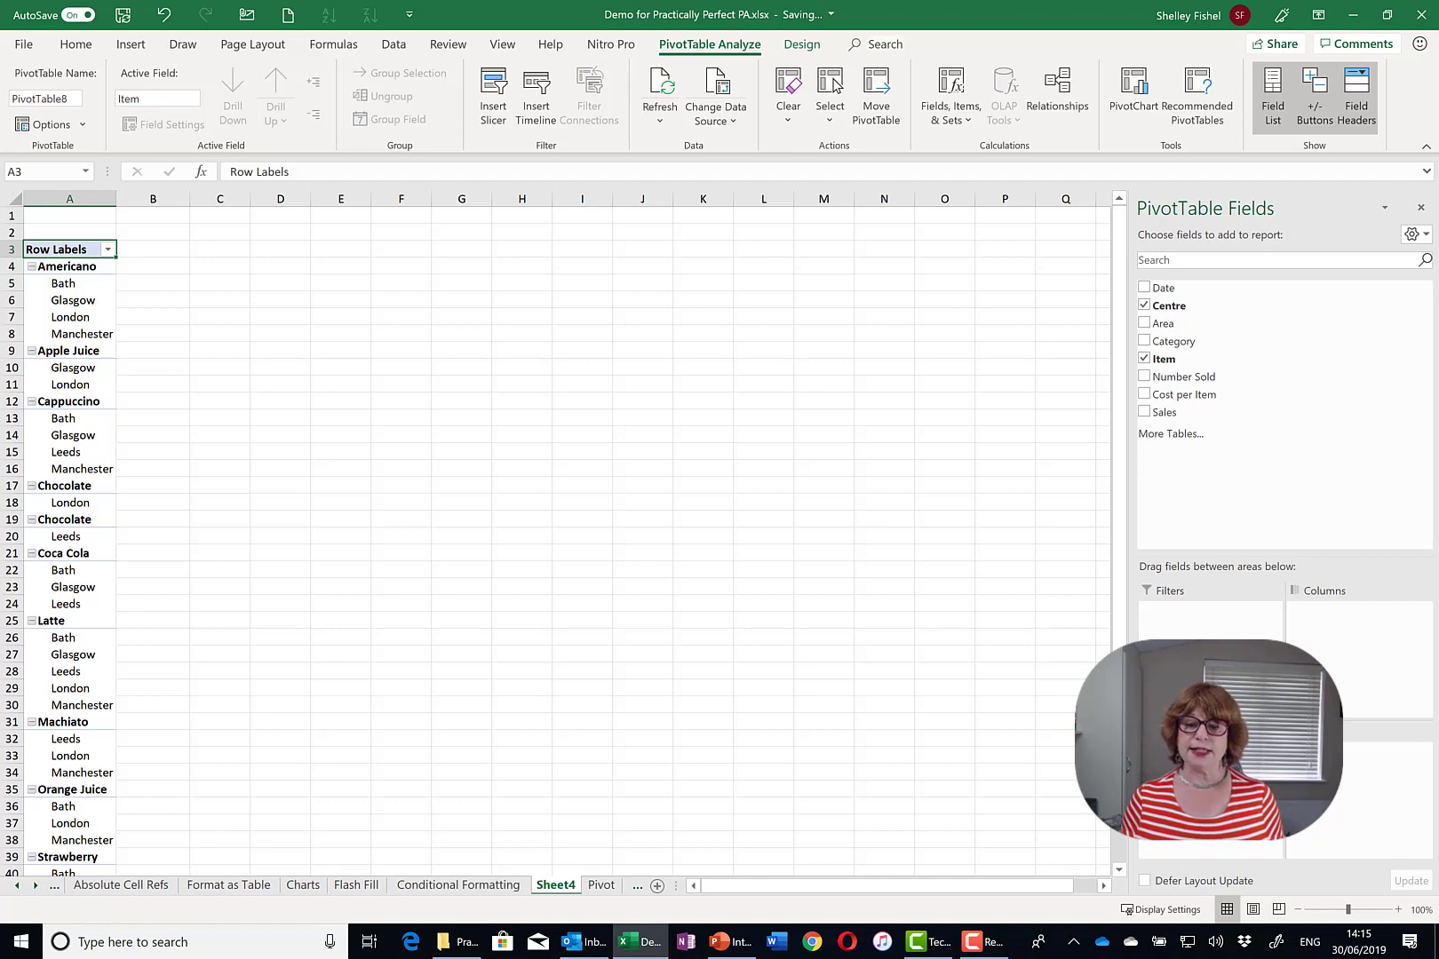
pyautogui.click(1144, 412)
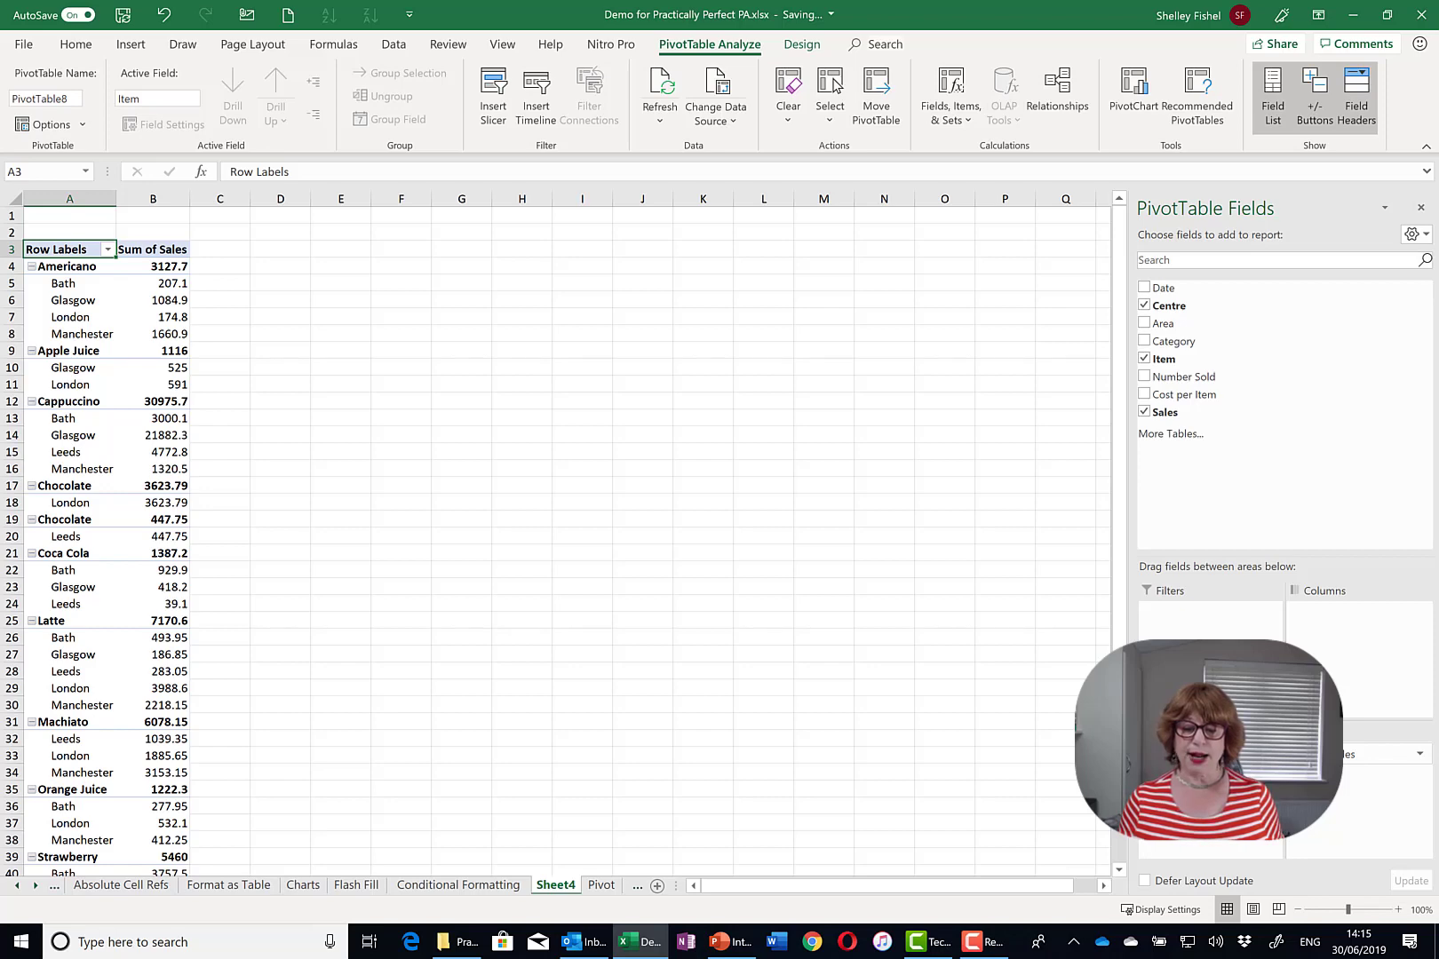
pyautogui.moveTo(1190, 772); pyautogui.dragTo(1190, 749)
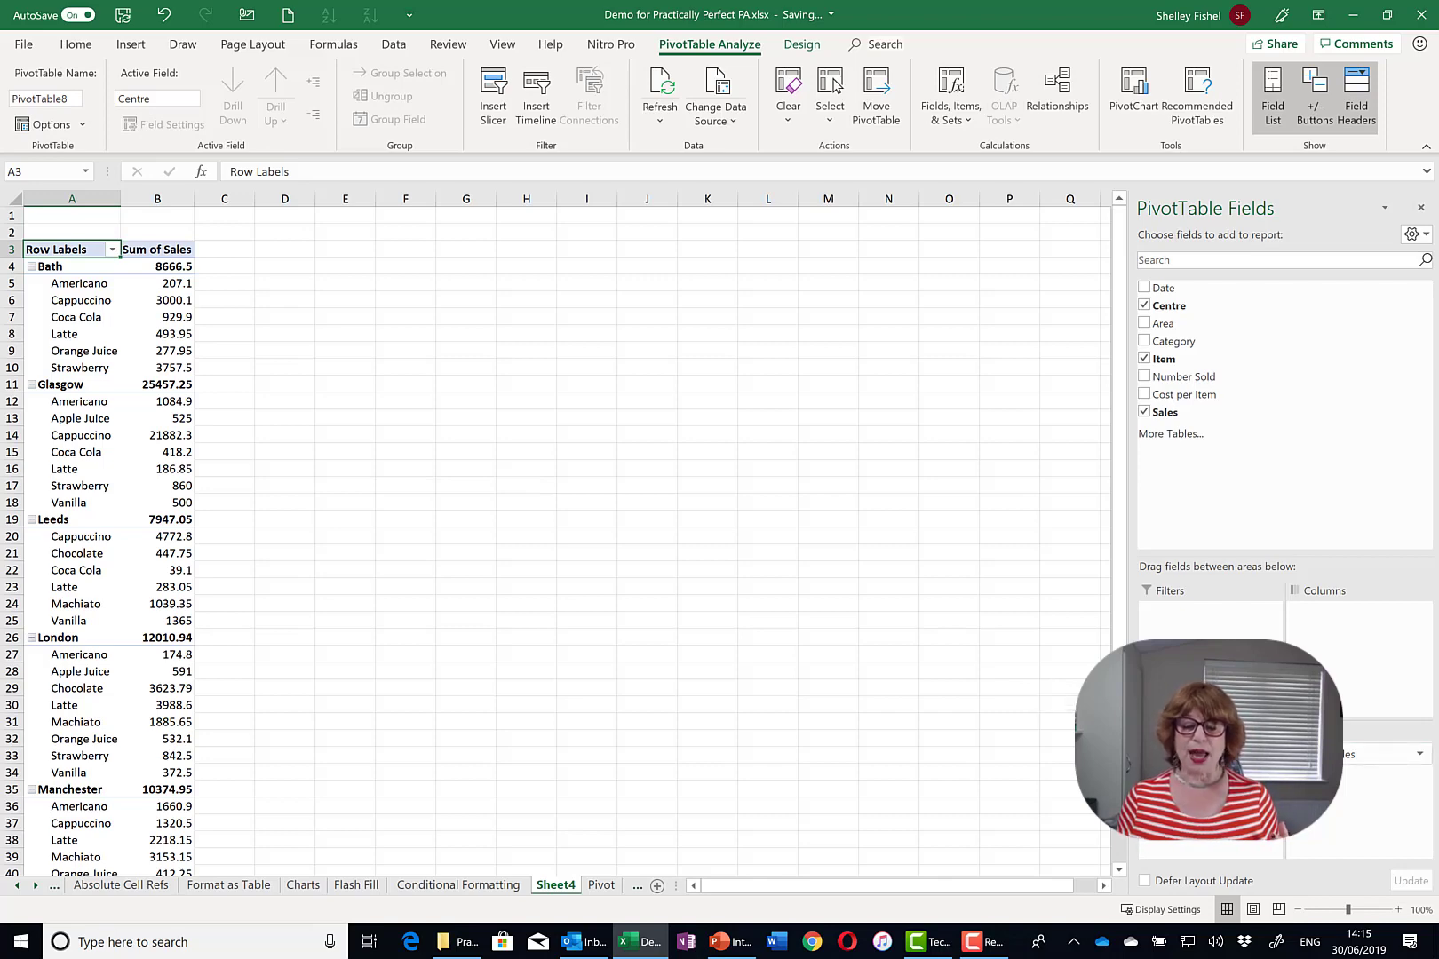
# - Move Item into Columns, then select Glasgow's Americano and Cappuccino sales values
pyautogui.moveTo(1208, 754); pyautogui.dragTo(1370, 666)
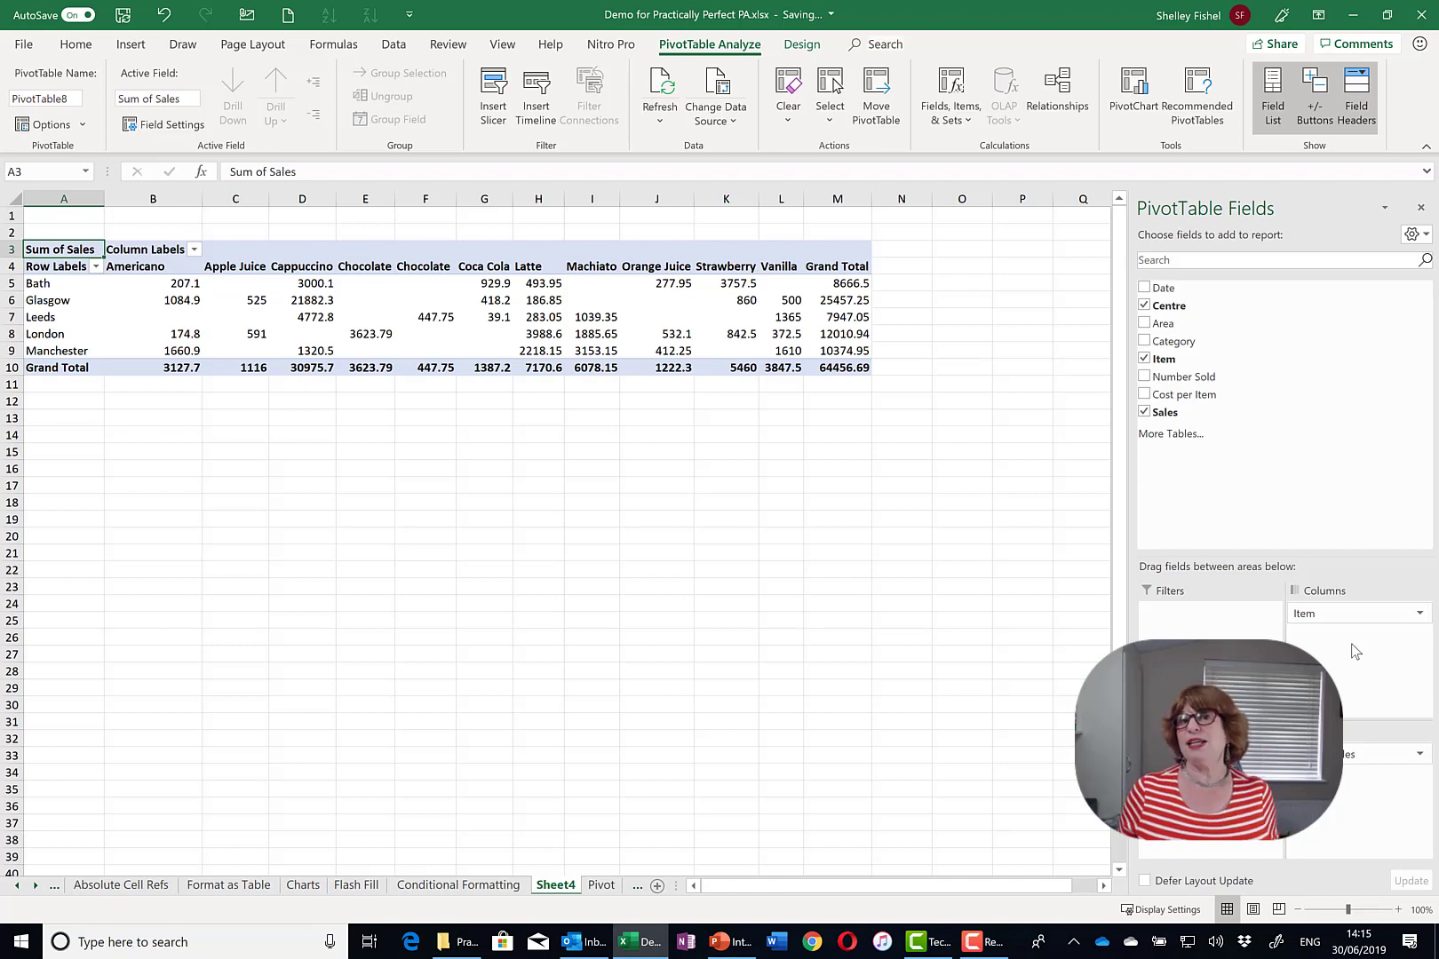
pyautogui.click(168, 300)
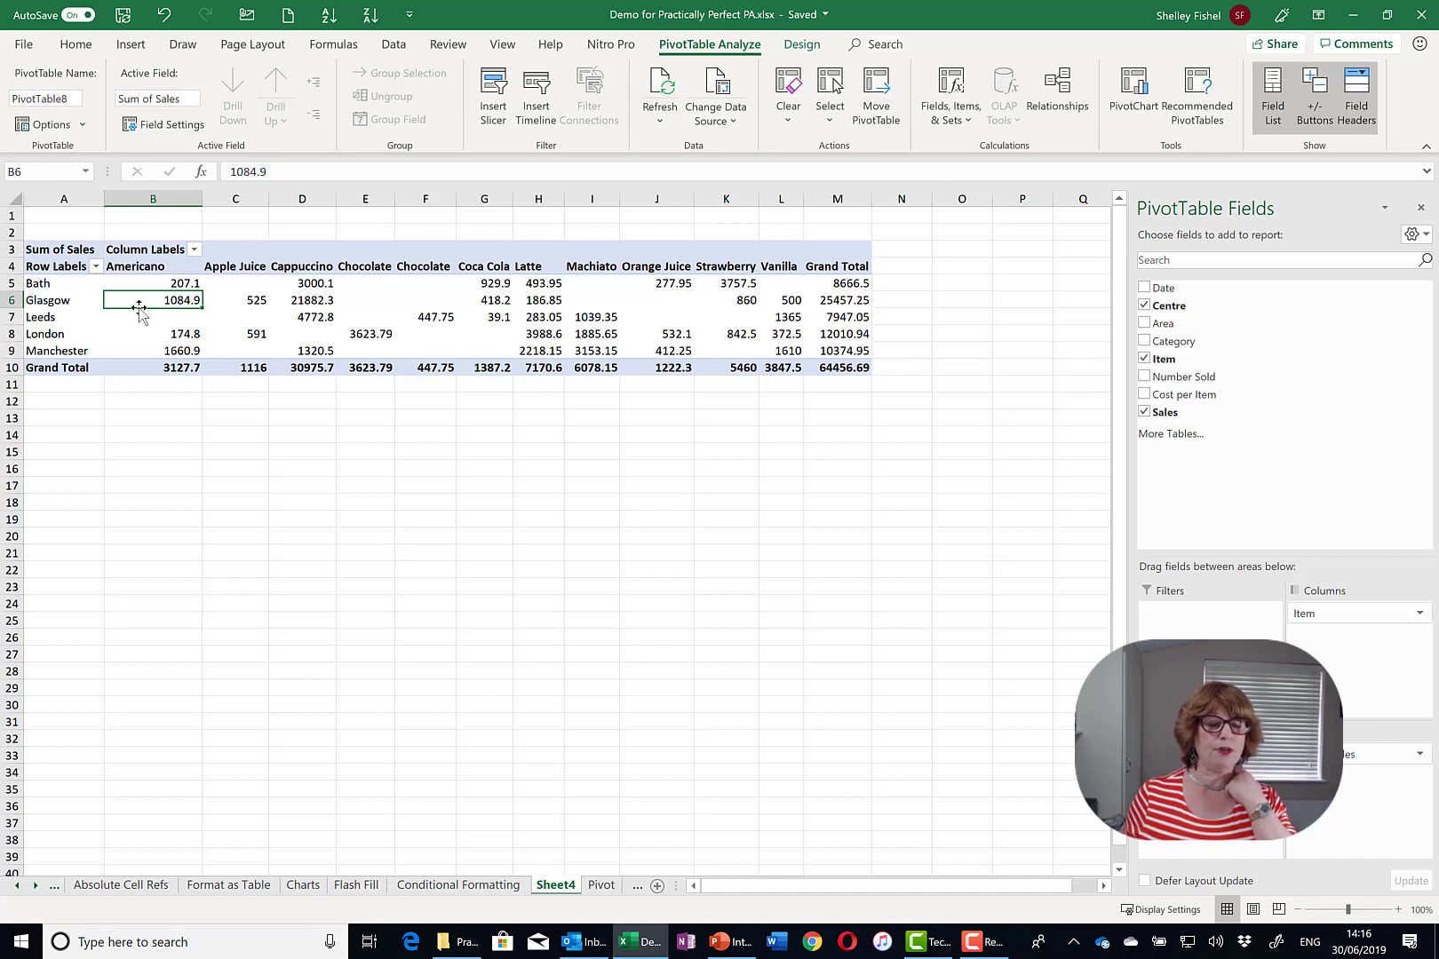
pyautogui.click(325, 304)
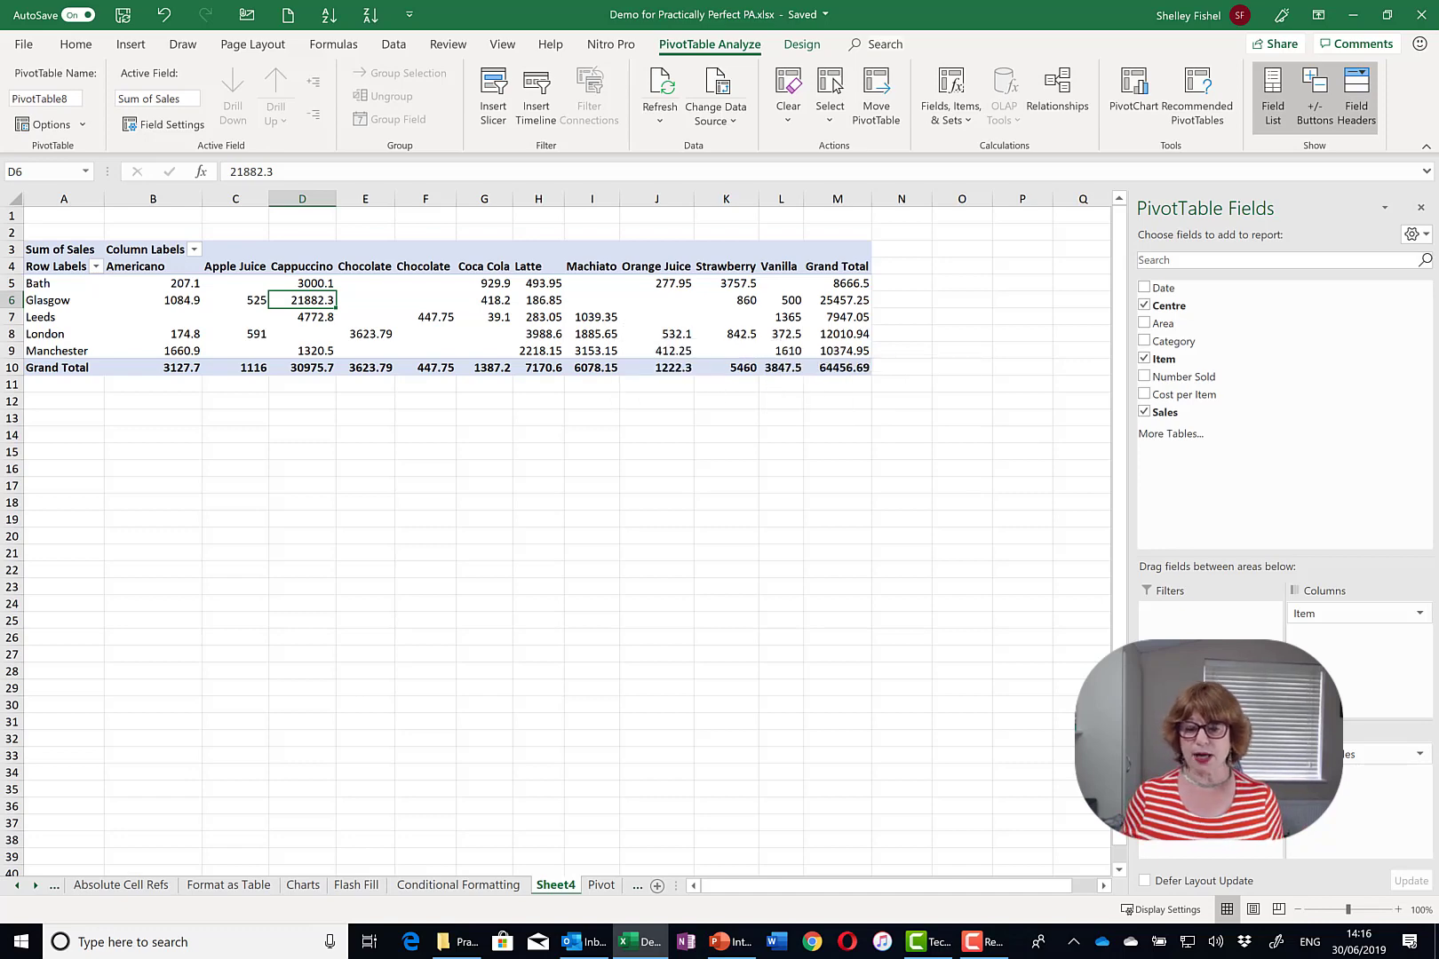
# - Format Sum of Sales as £ currency with 2 decimals and drop Item to leave centre totals
pyautogui.click(1420, 756)
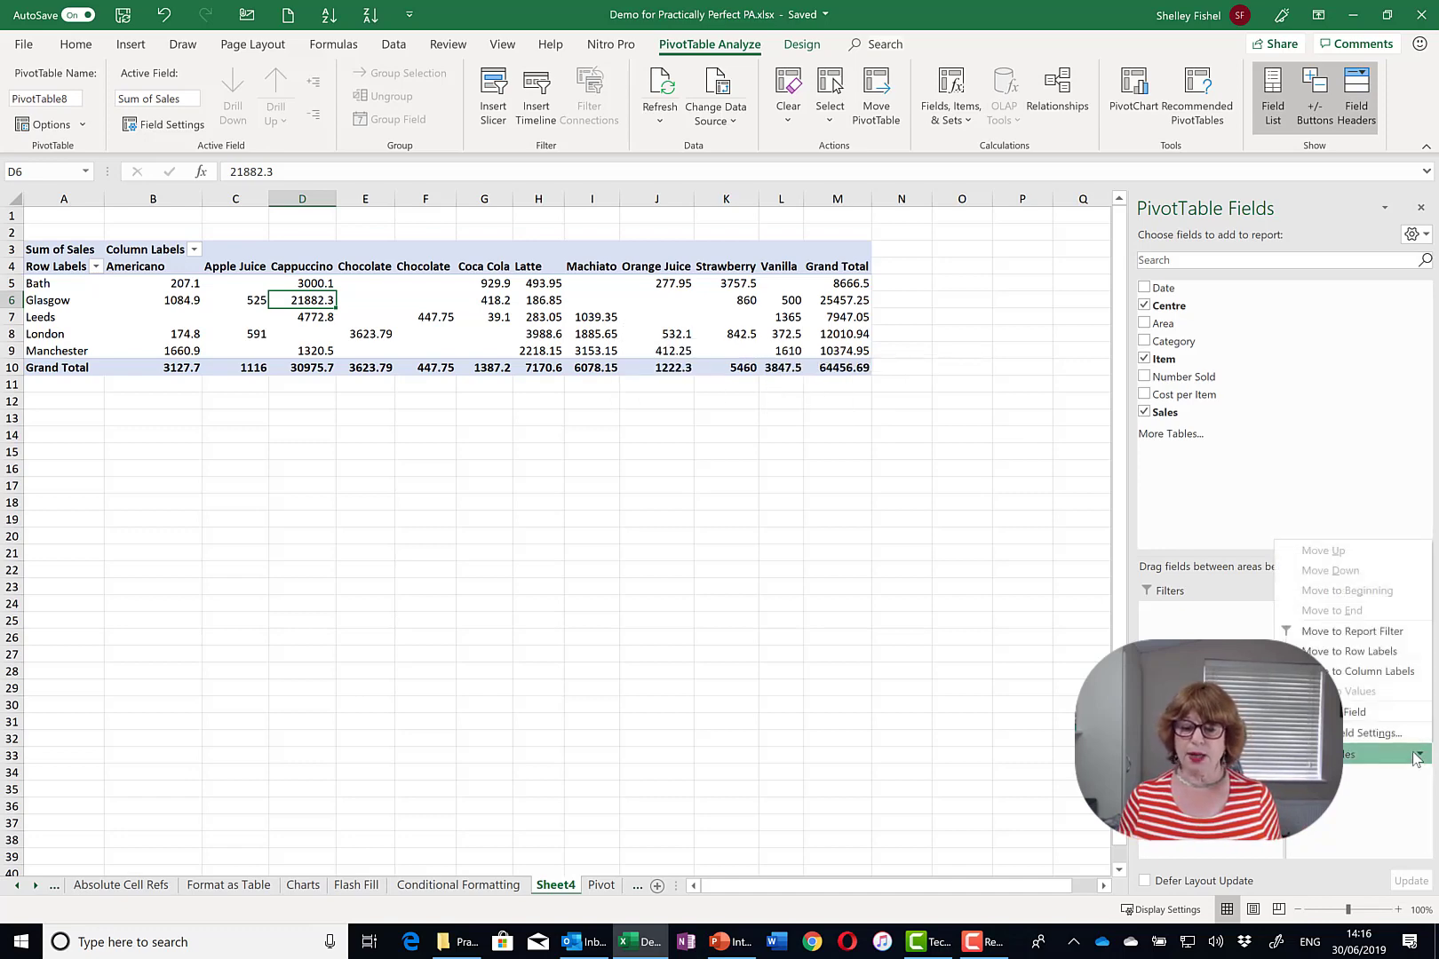
pyautogui.click(1367, 733)
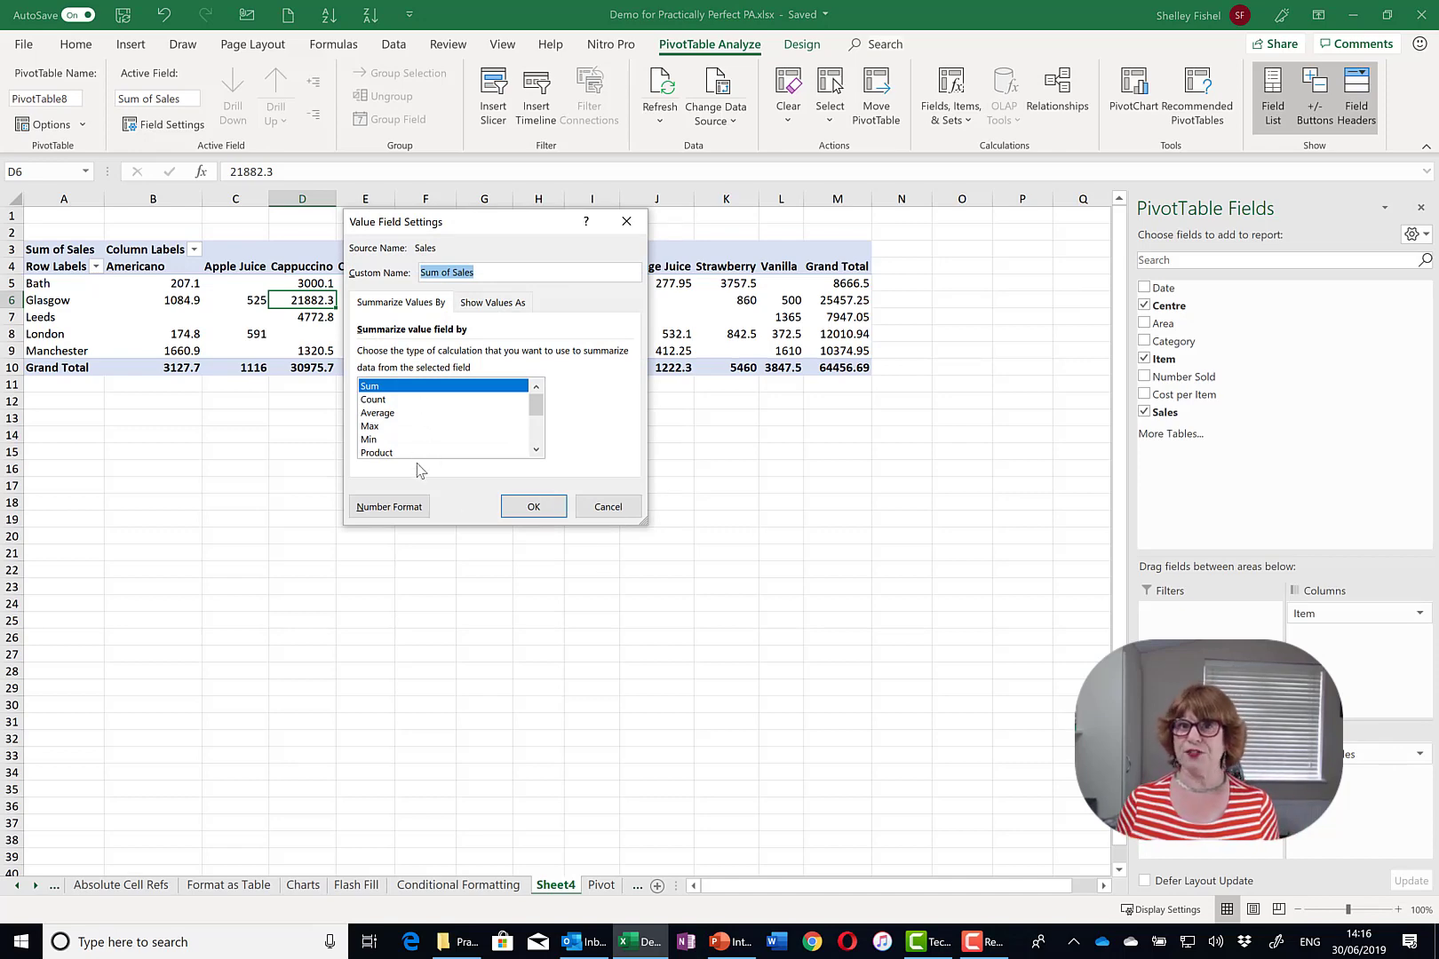
pyautogui.click(396, 512)
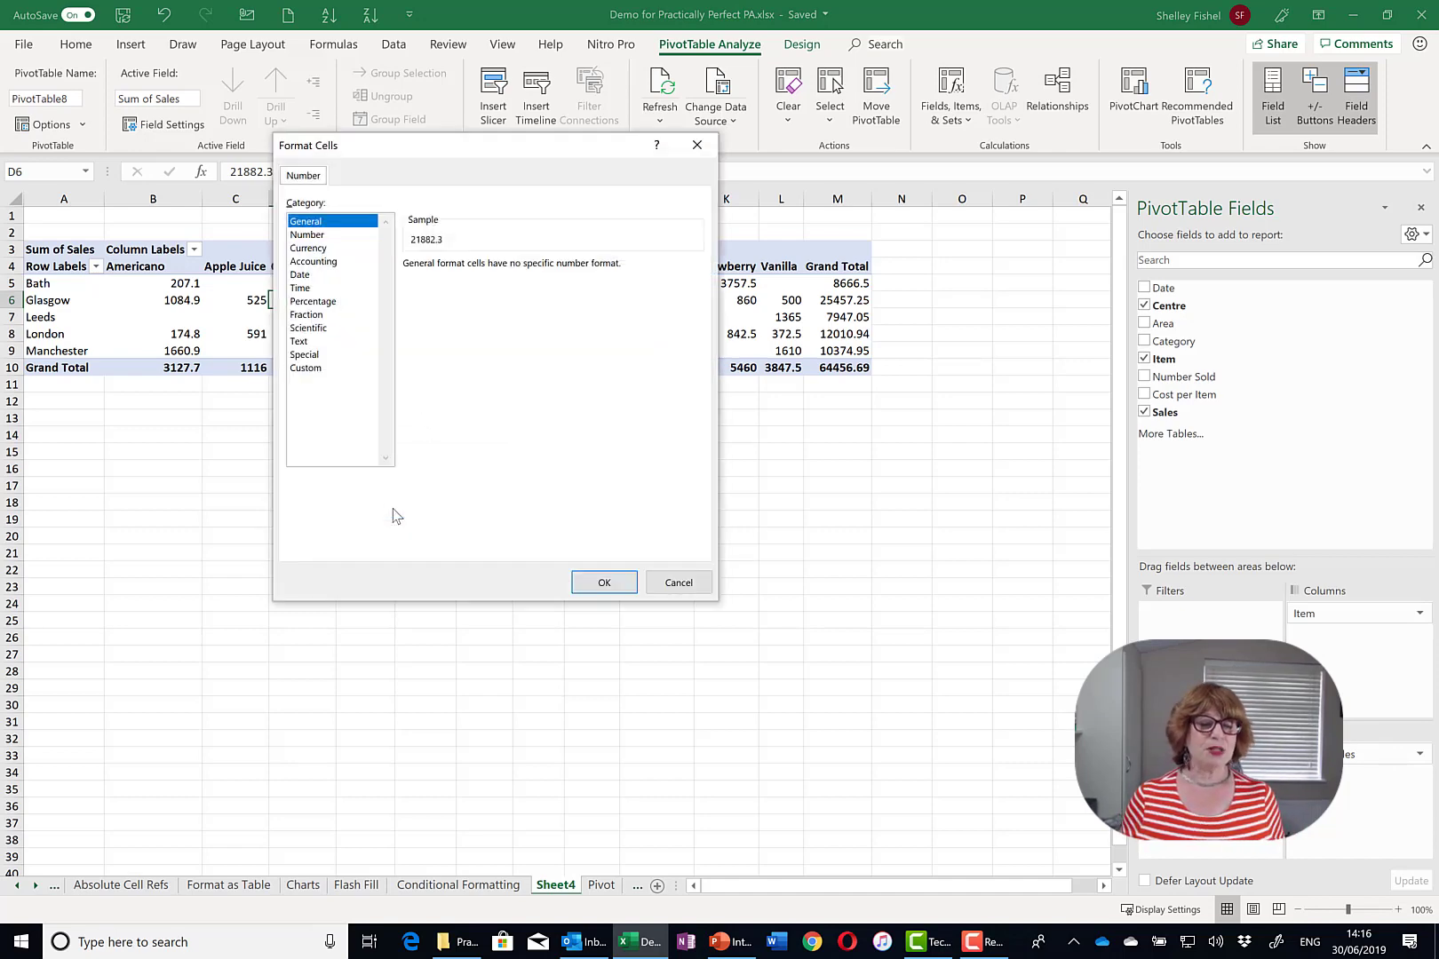
pyautogui.click(291, 249)
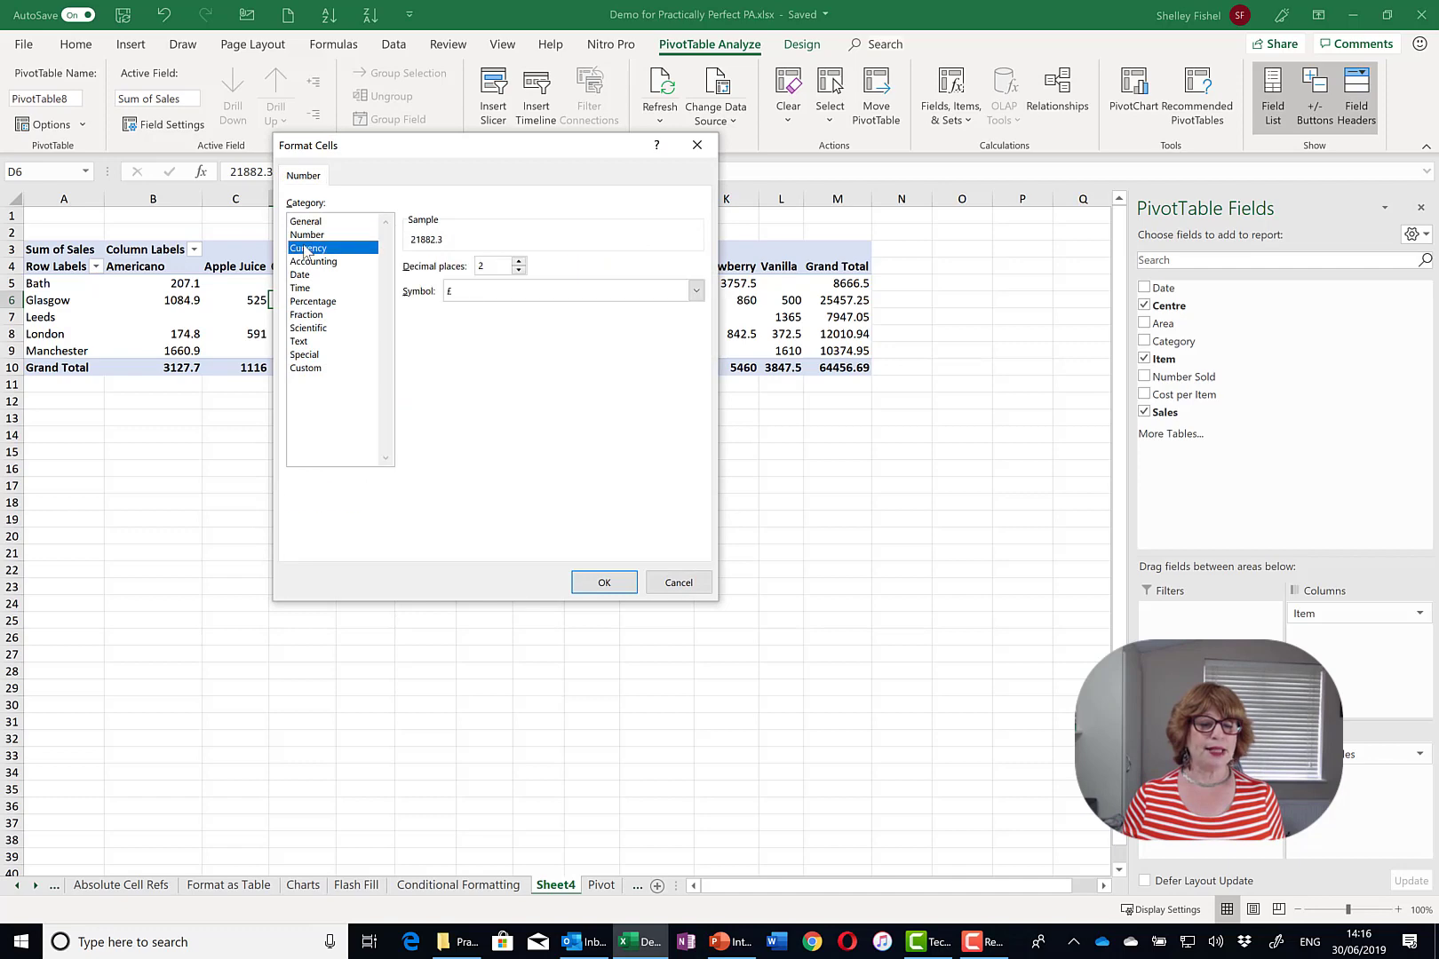
pyautogui.click(603, 580)
pyautogui.click(543, 506)
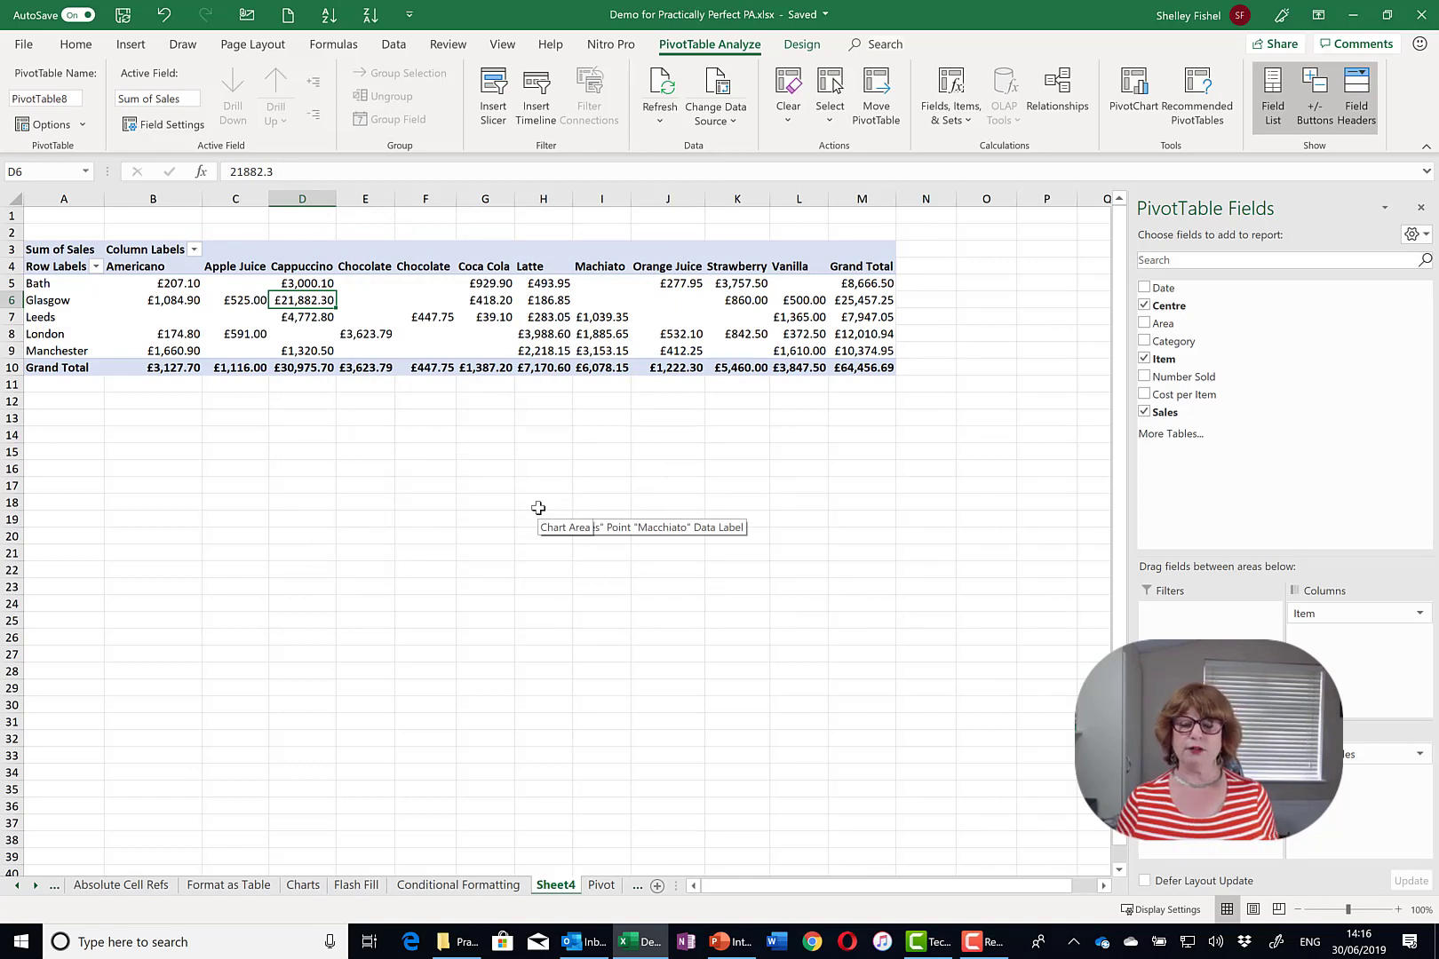
pyautogui.click(1145, 359)
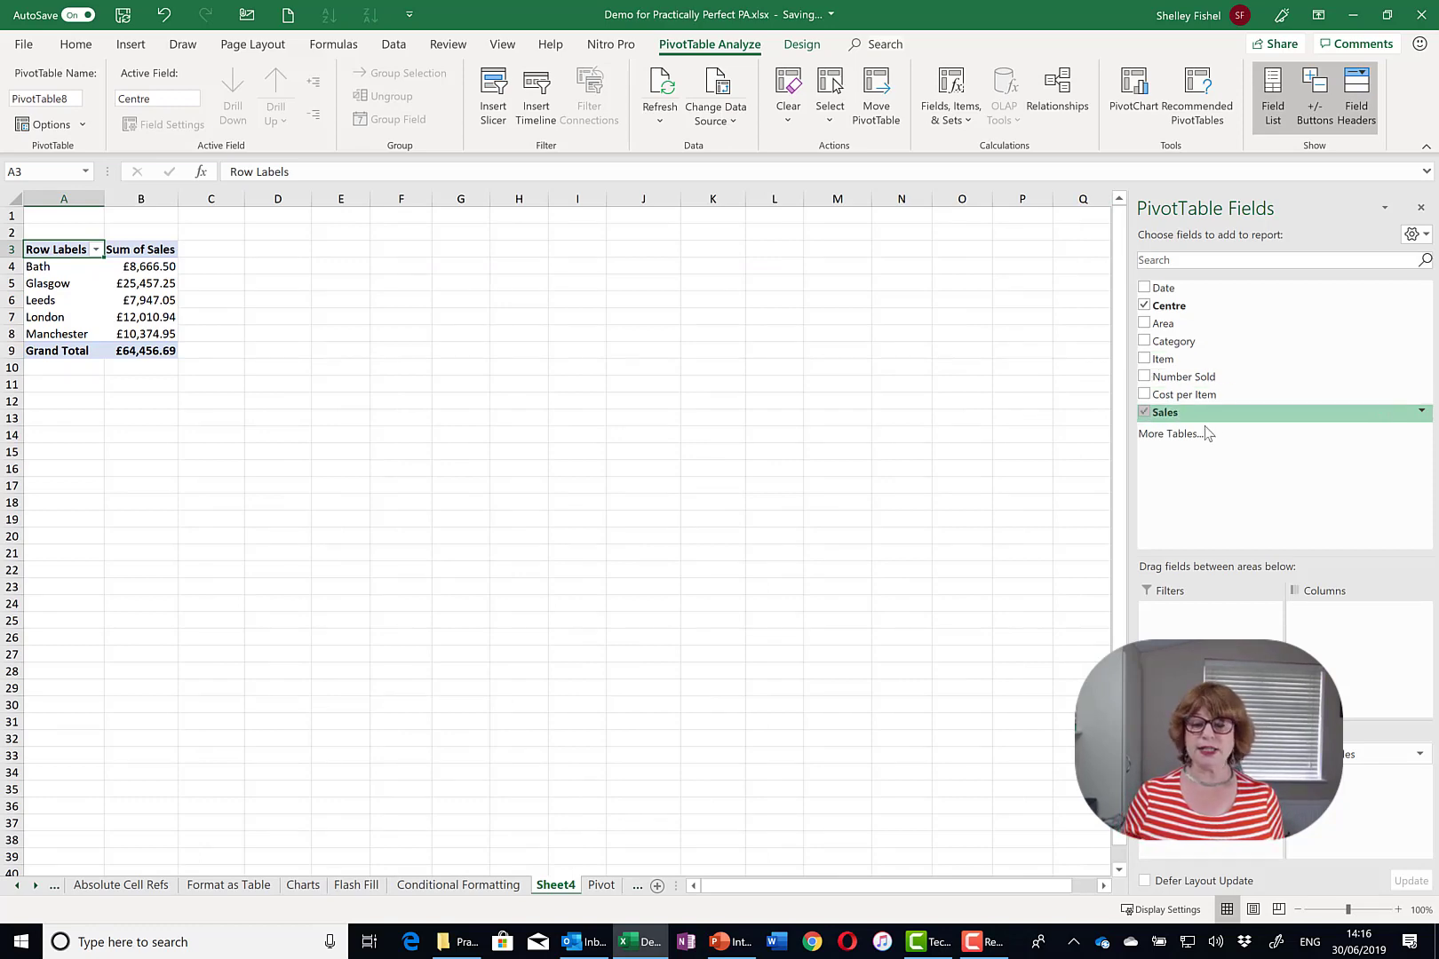
# - Switch the pivot rows from Centre to Item
pyautogui.click(1144, 360)
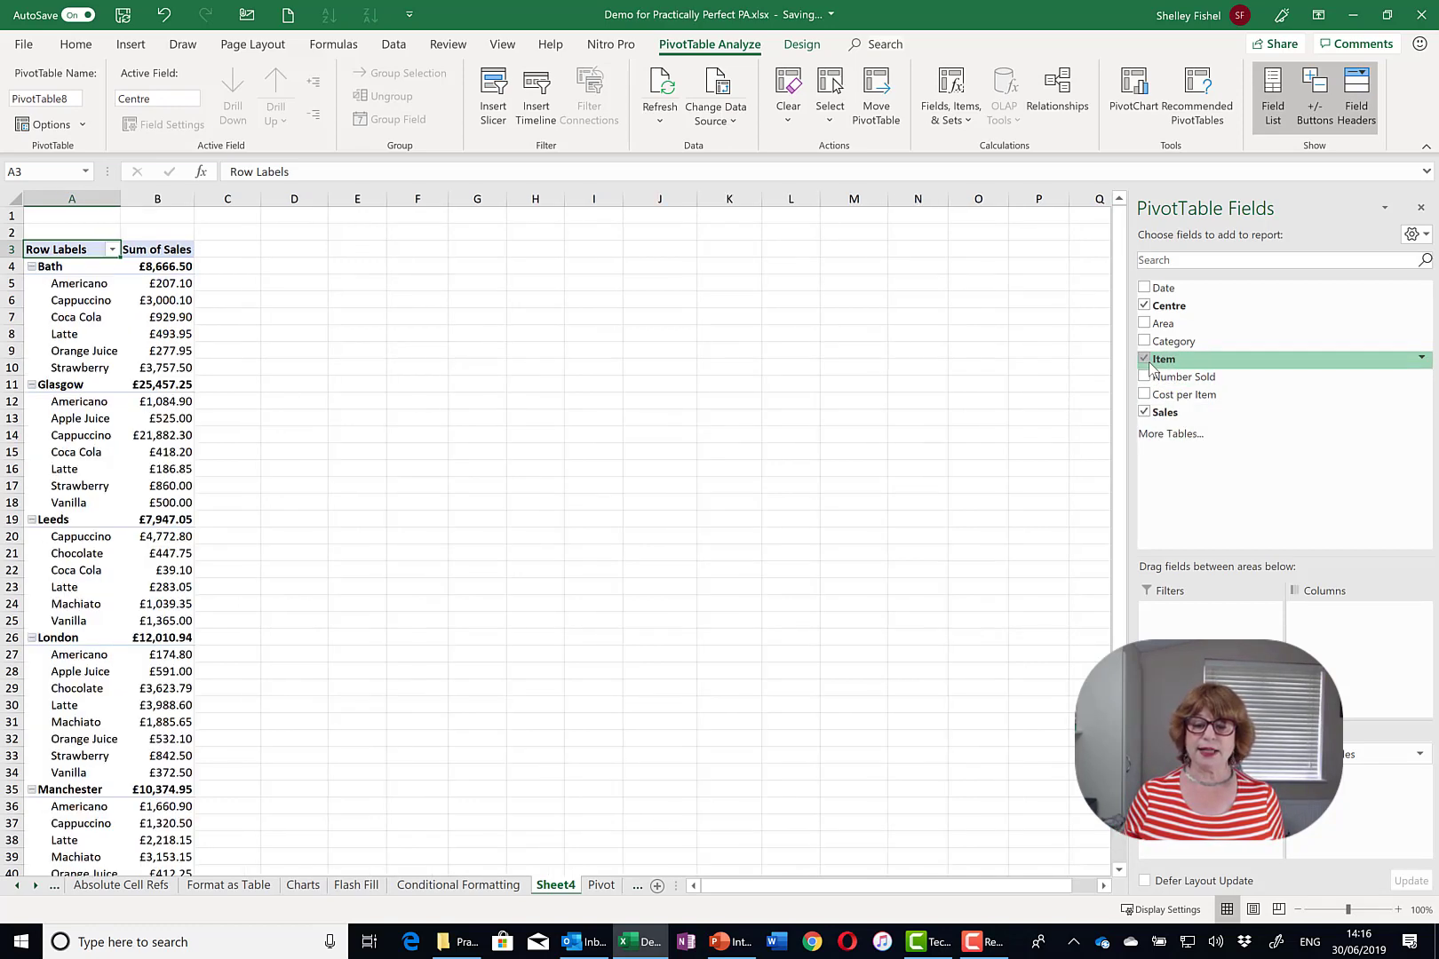
pyautogui.click(1144, 306)
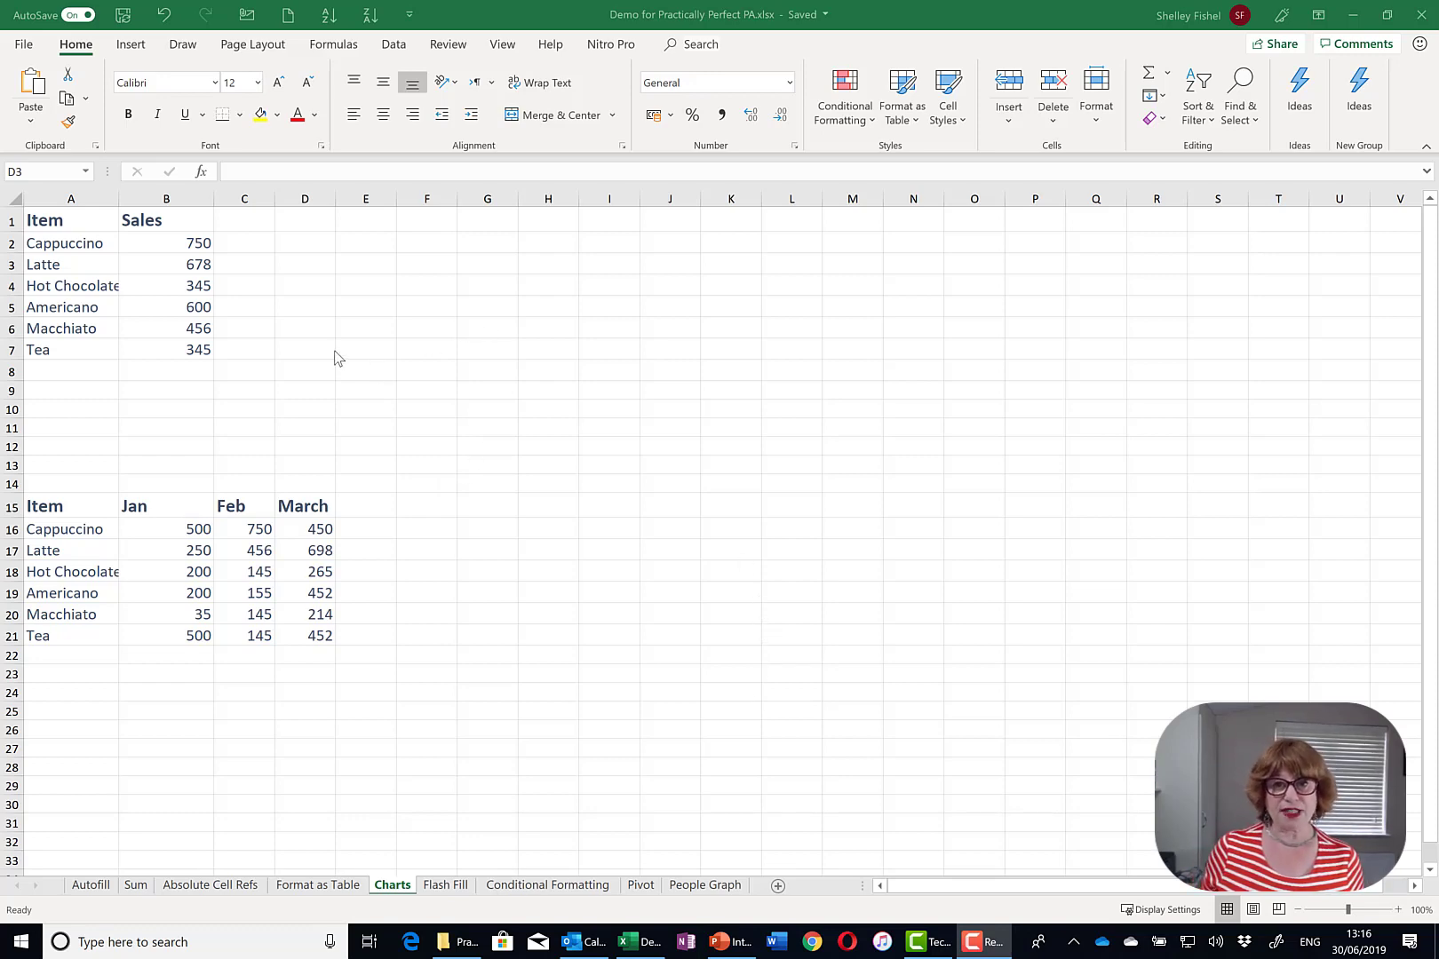
# - Insert the recommended pie chart for A1:B7 and move it up beside the data
pyautogui.click(64, 223)
pyautogui.moveTo(64, 224); pyautogui.dragTo(191, 348)
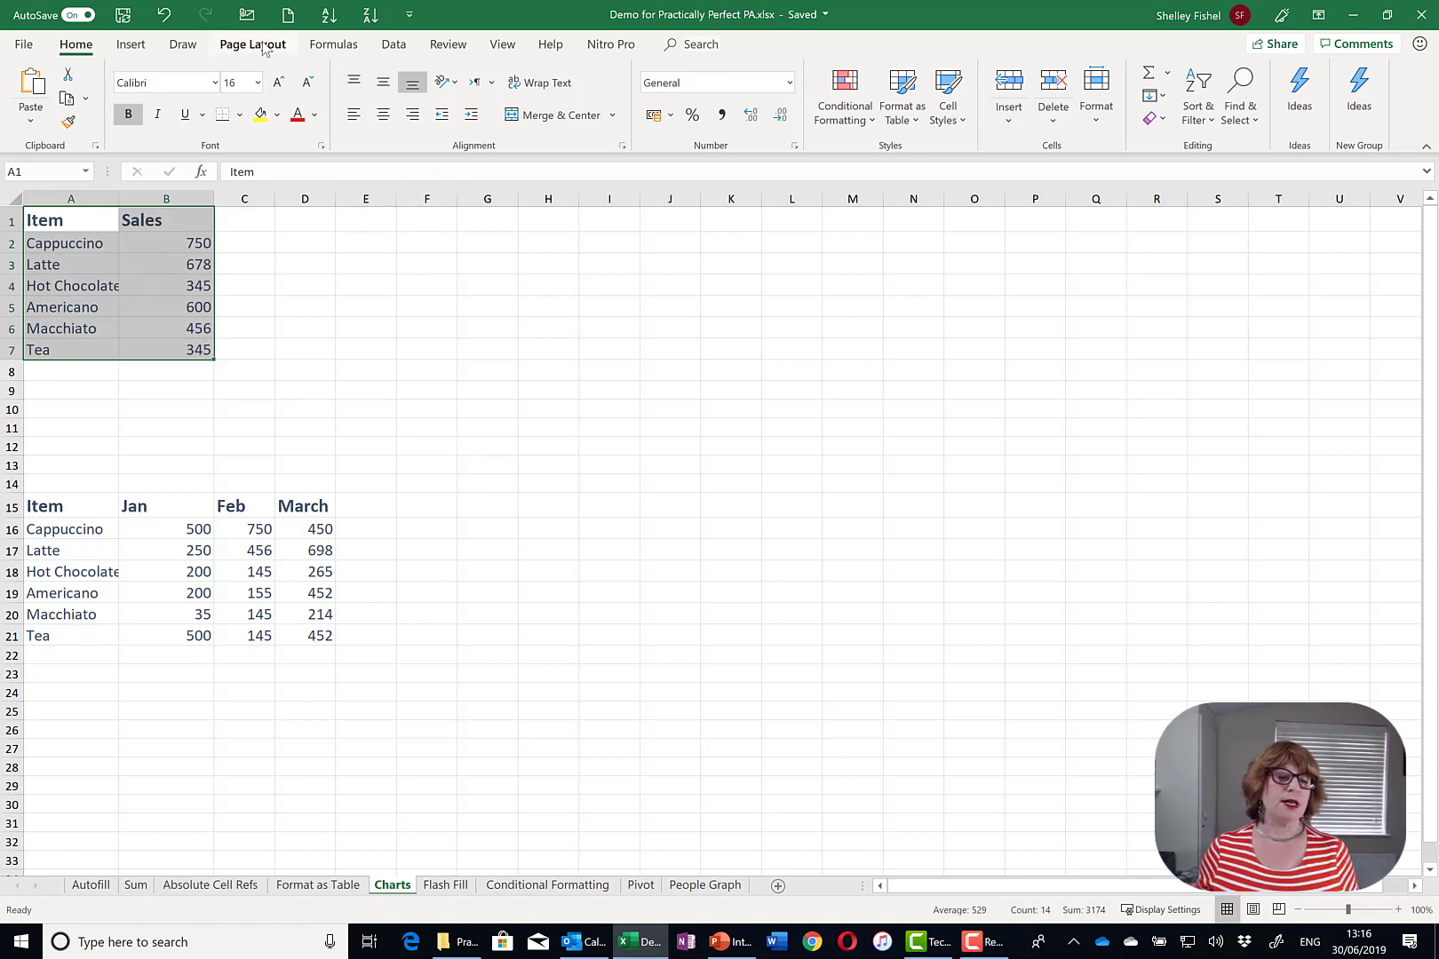
pyautogui.click(132, 45)
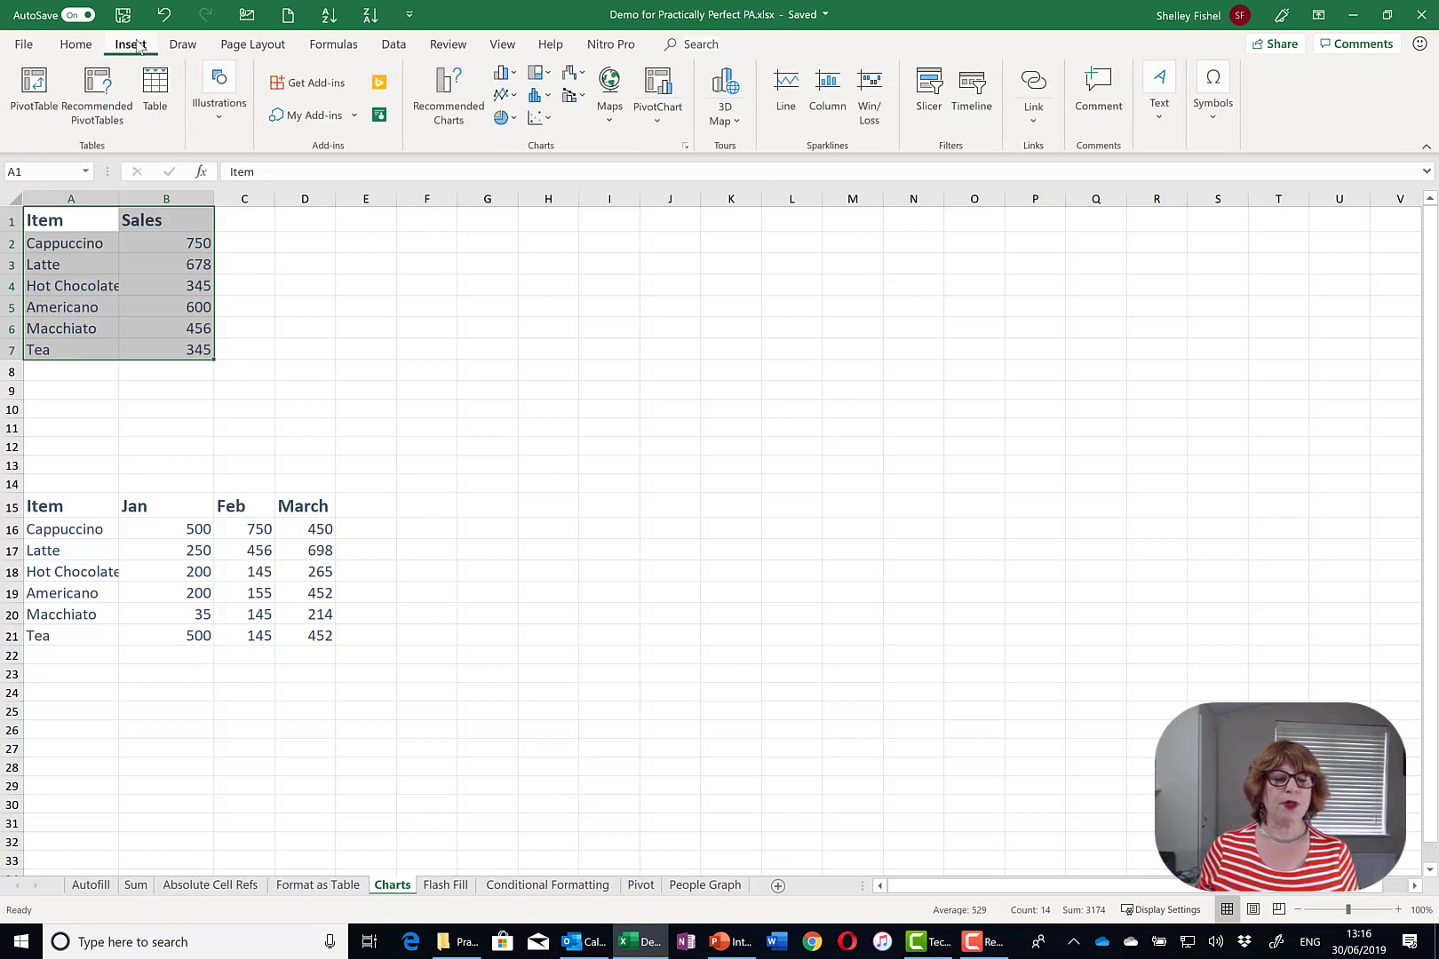
pyautogui.click(464, 124)
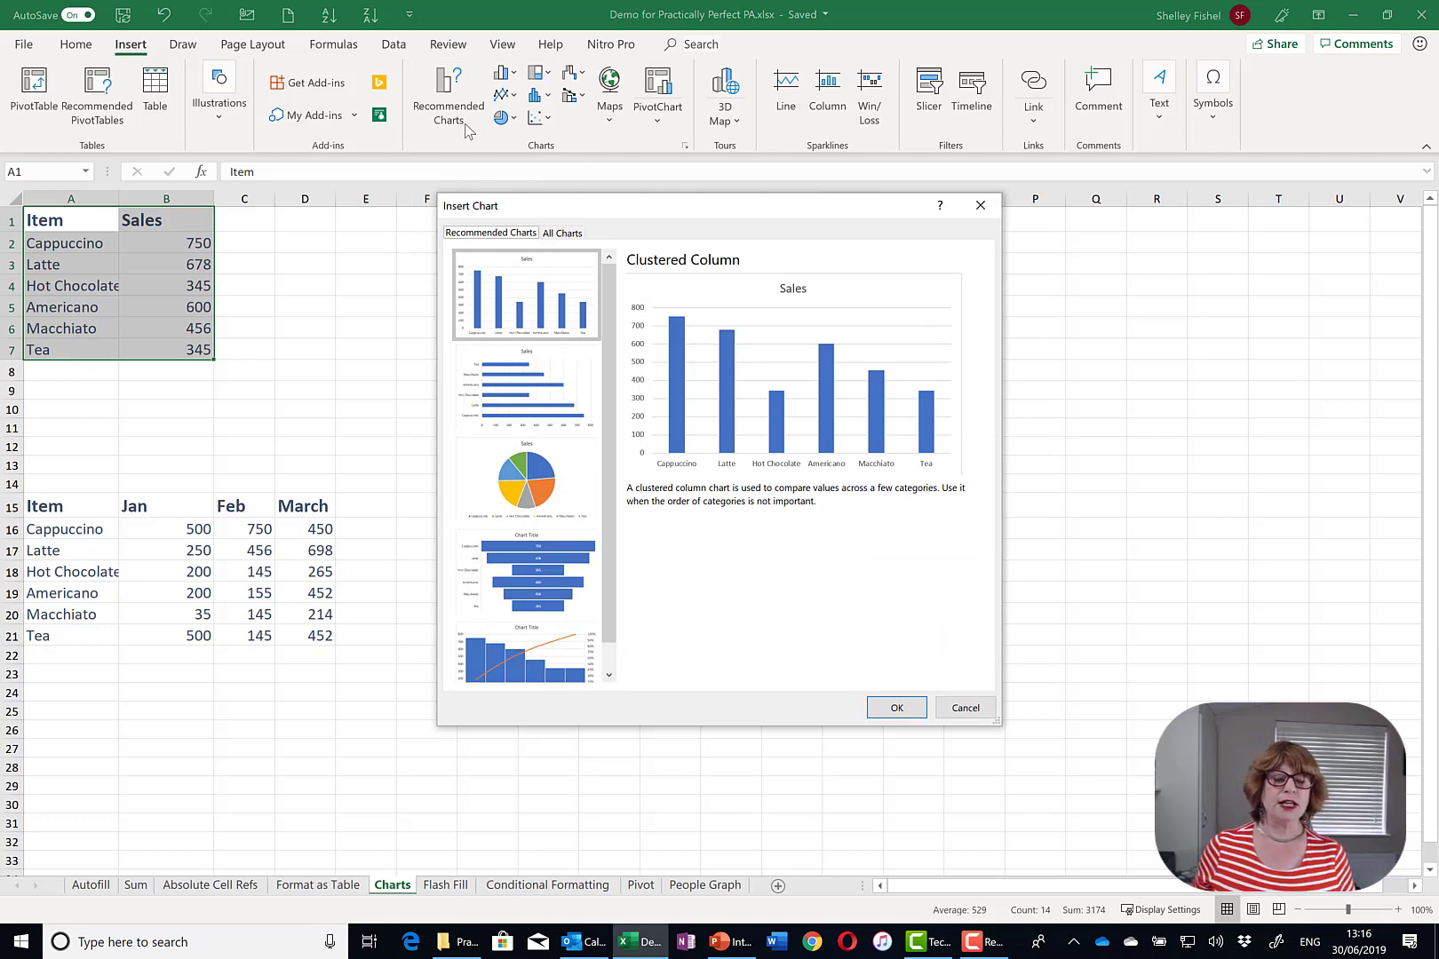
pyautogui.click(524, 496)
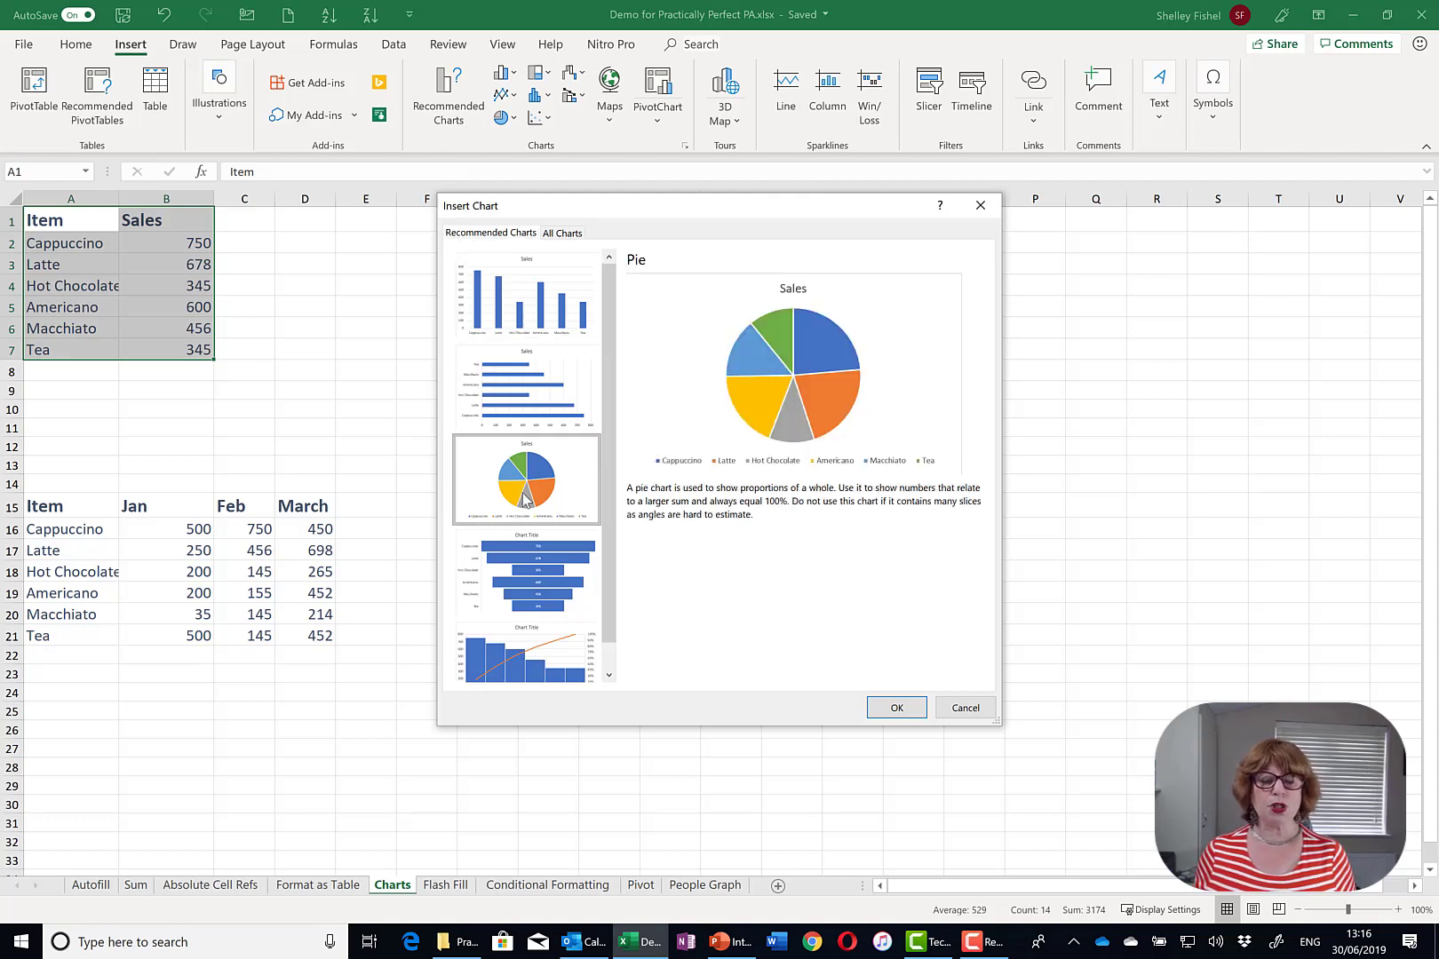
pyautogui.click(920, 715)
pyautogui.moveTo(797, 434); pyautogui.dragTo(798, 240)
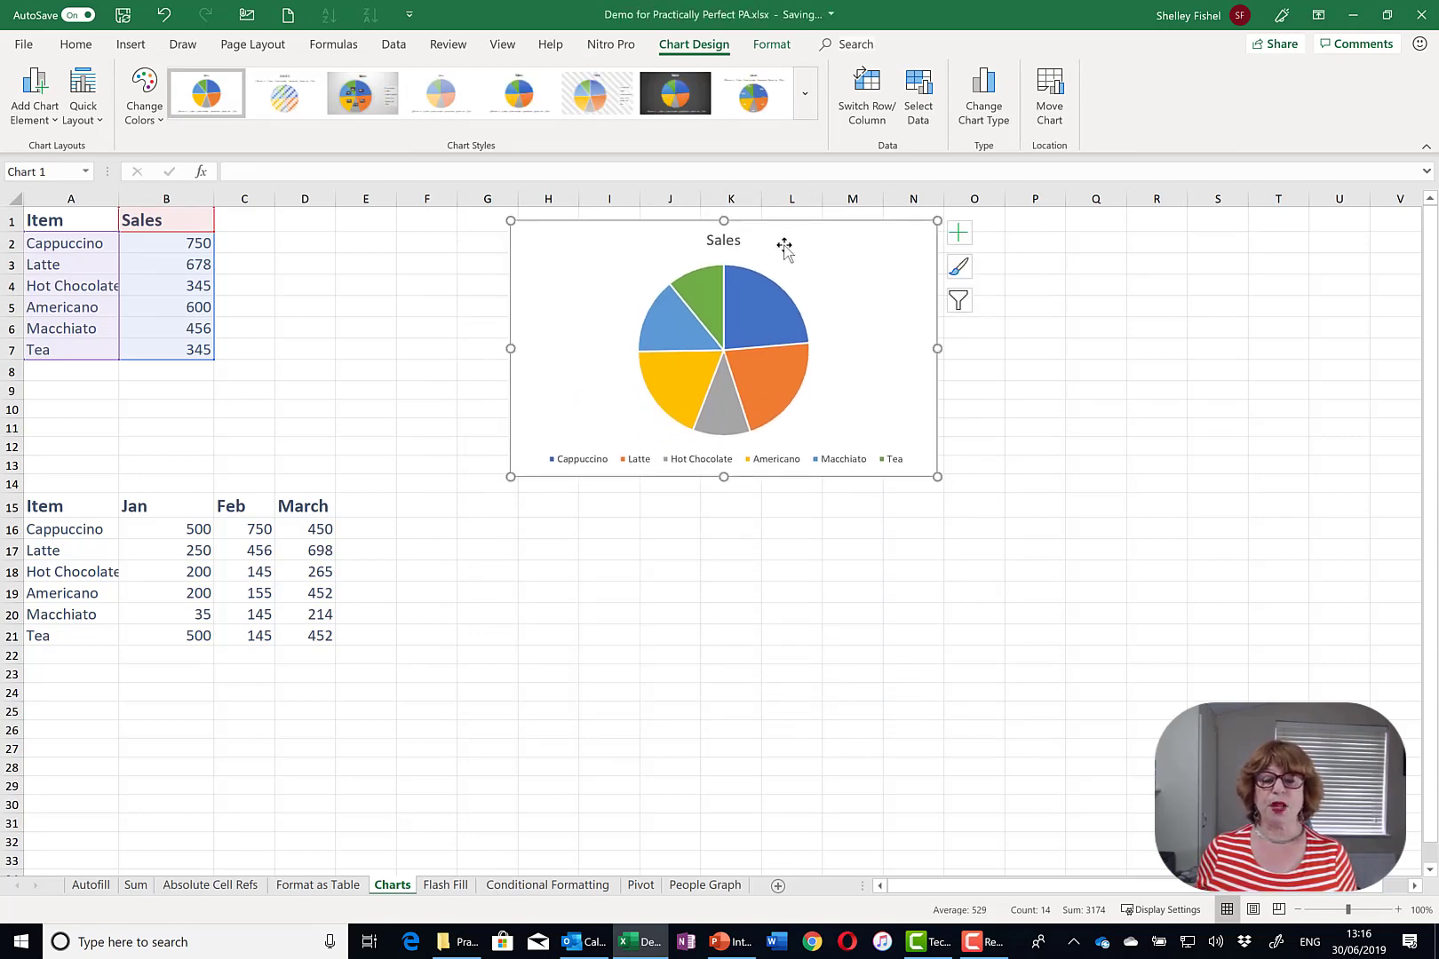
# - Keep the legend on the right and add data labels to the pie slices
pyautogui.click(959, 234)
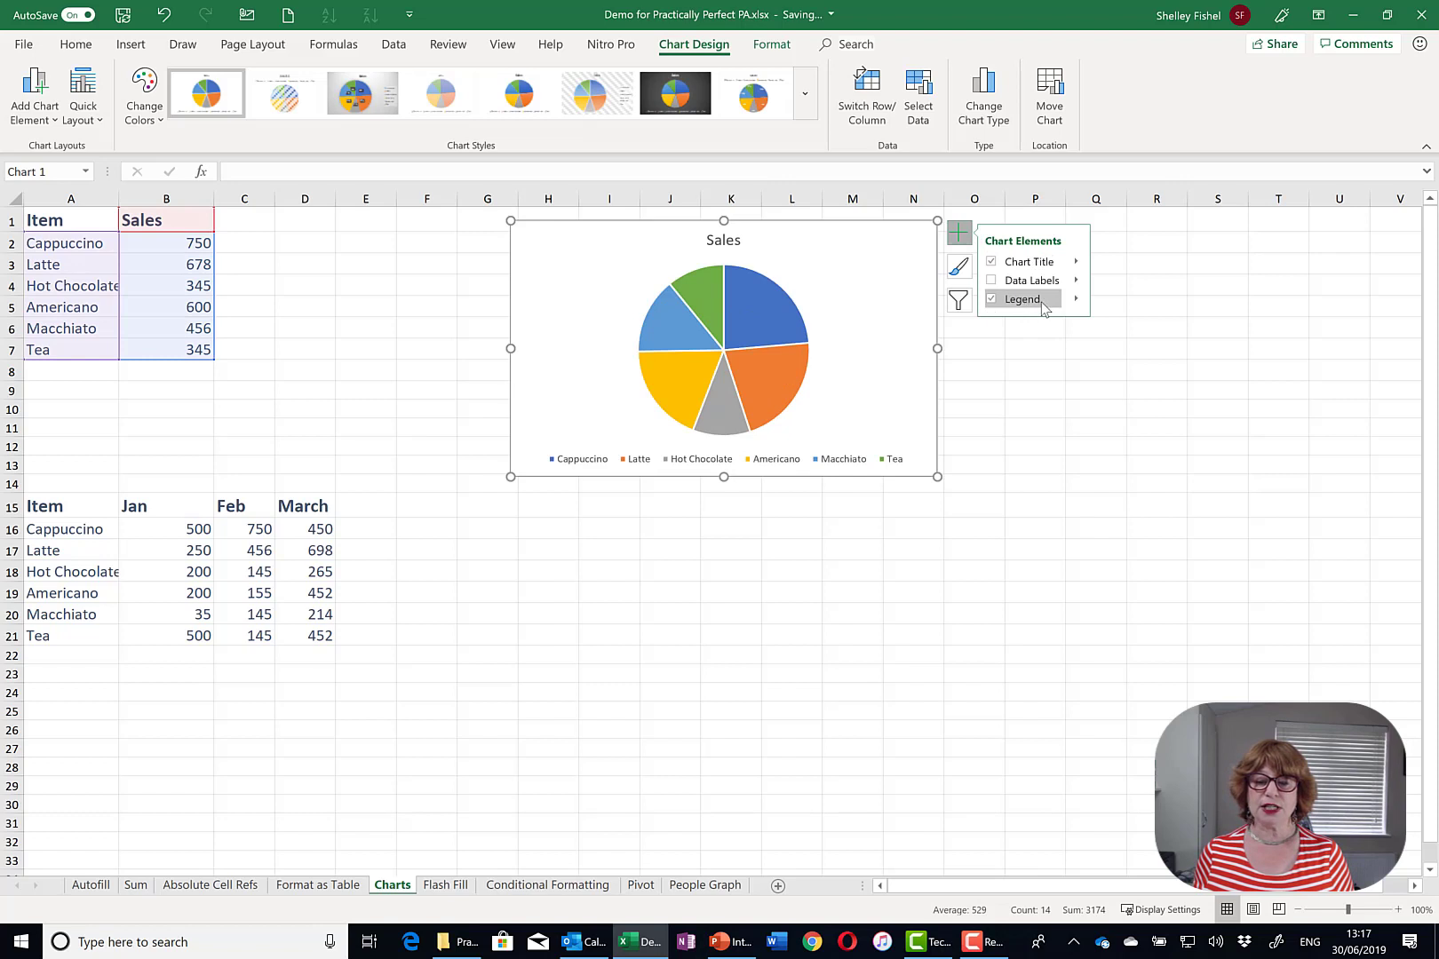
pyautogui.click(1047, 302)
pyautogui.click(1048, 302)
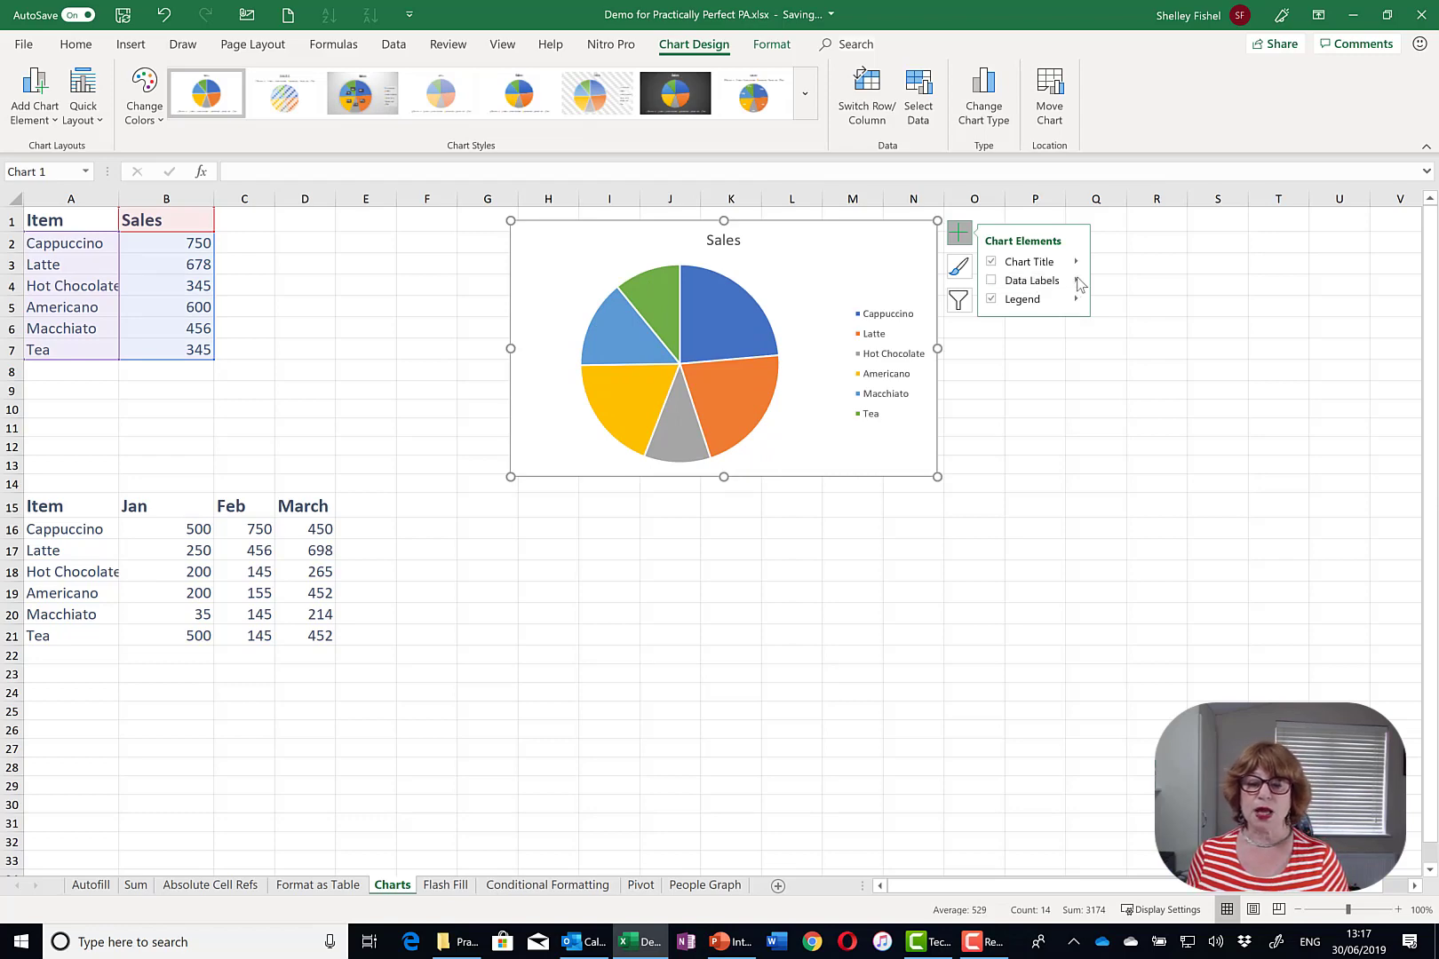
pyautogui.moveTo(1078, 282)
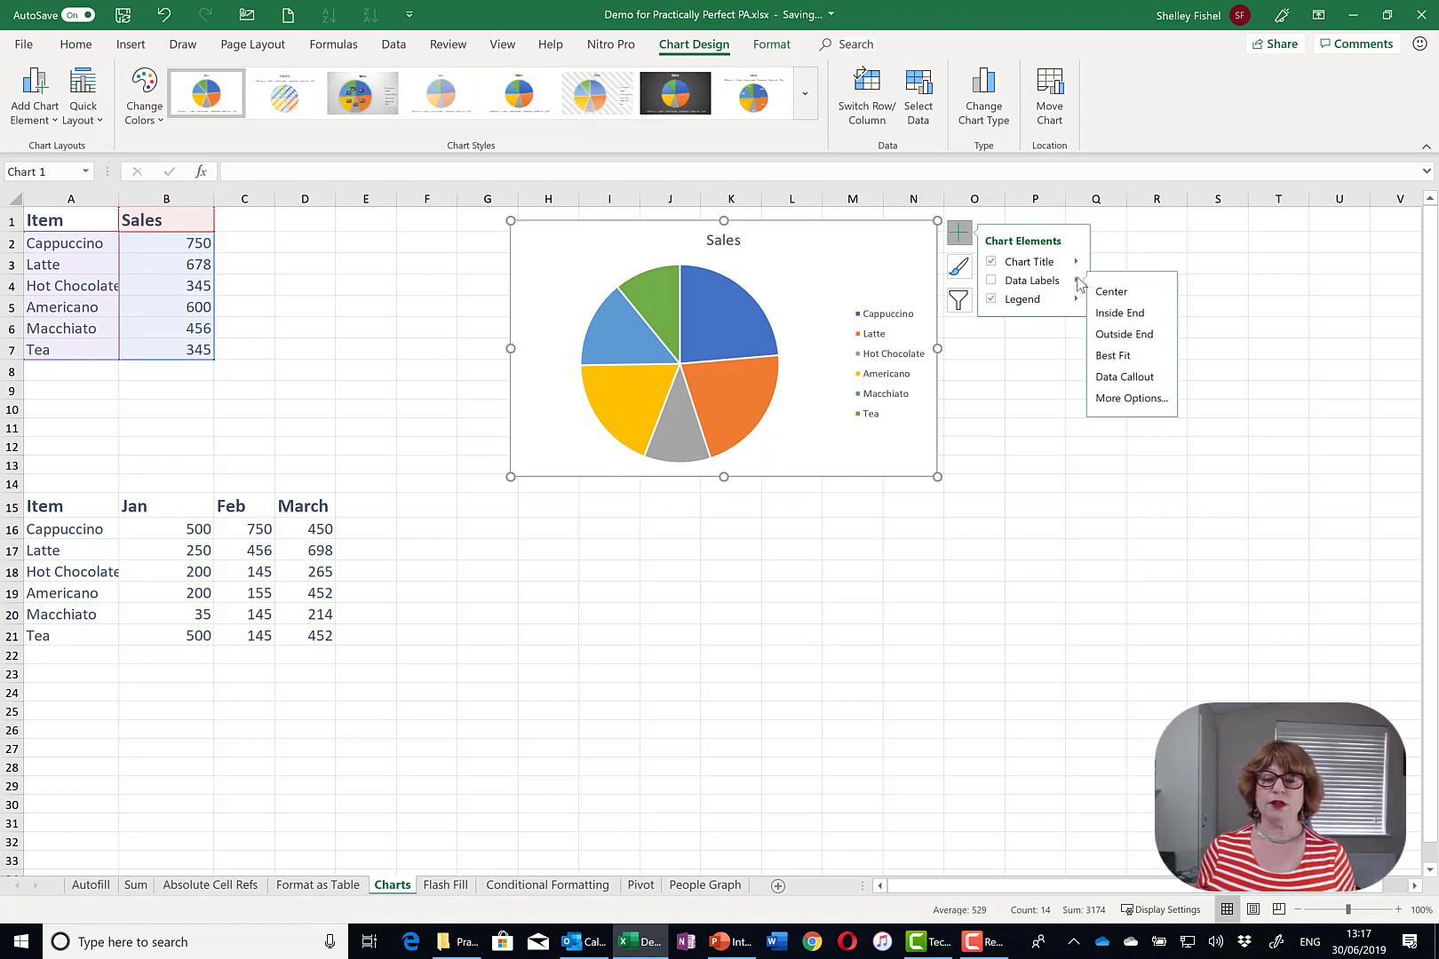
pyautogui.click(1017, 285)
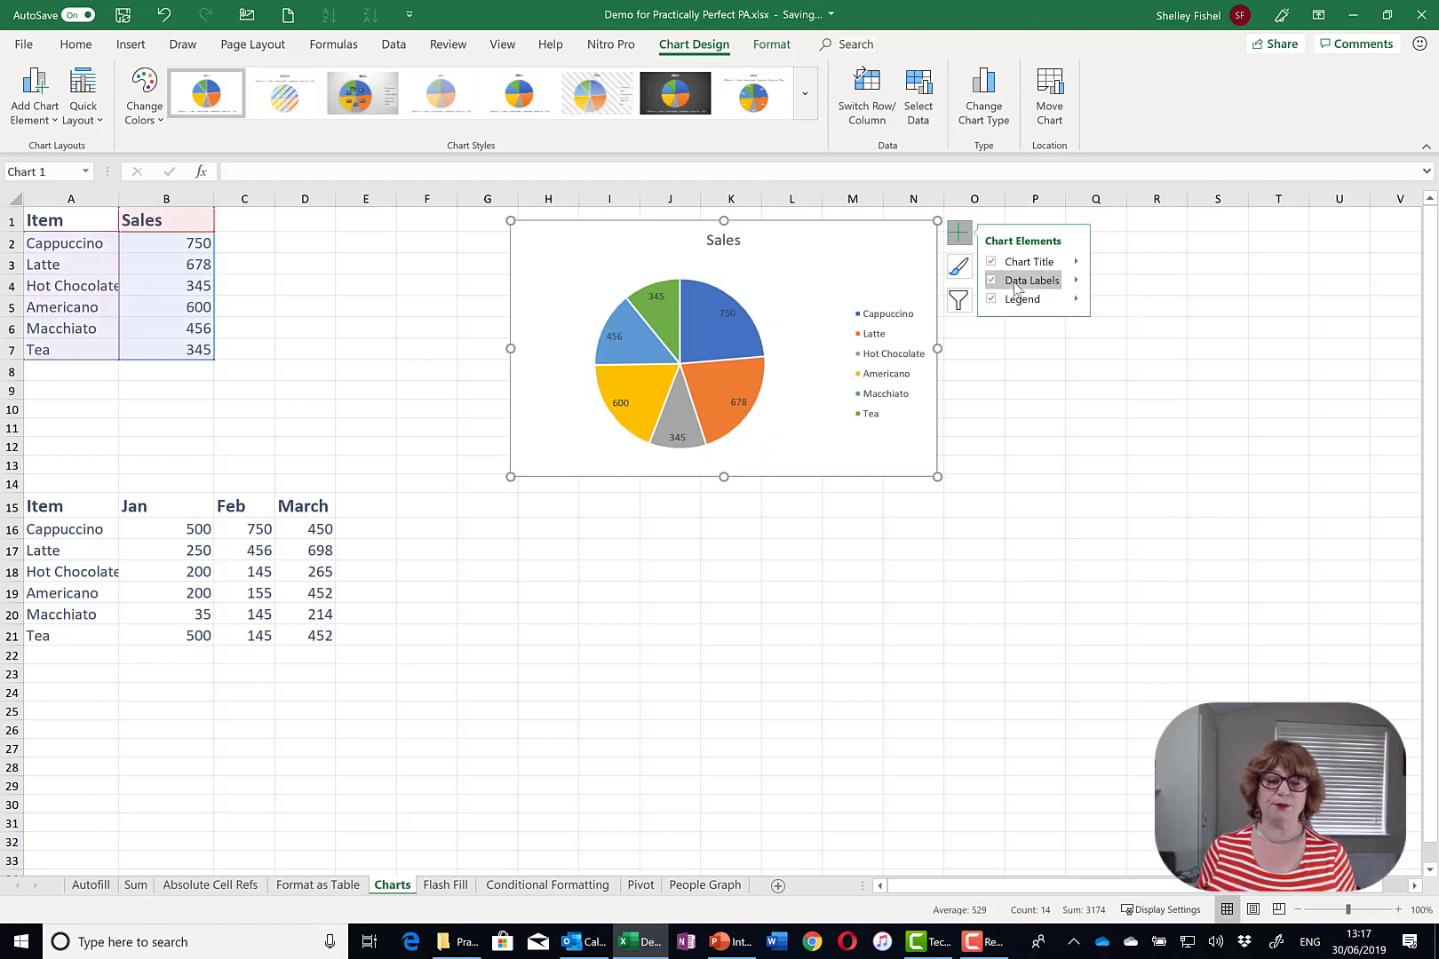
# - Apply the third chart style, a grey gradient with bold title and percentage labels
pyautogui.click(961, 268)
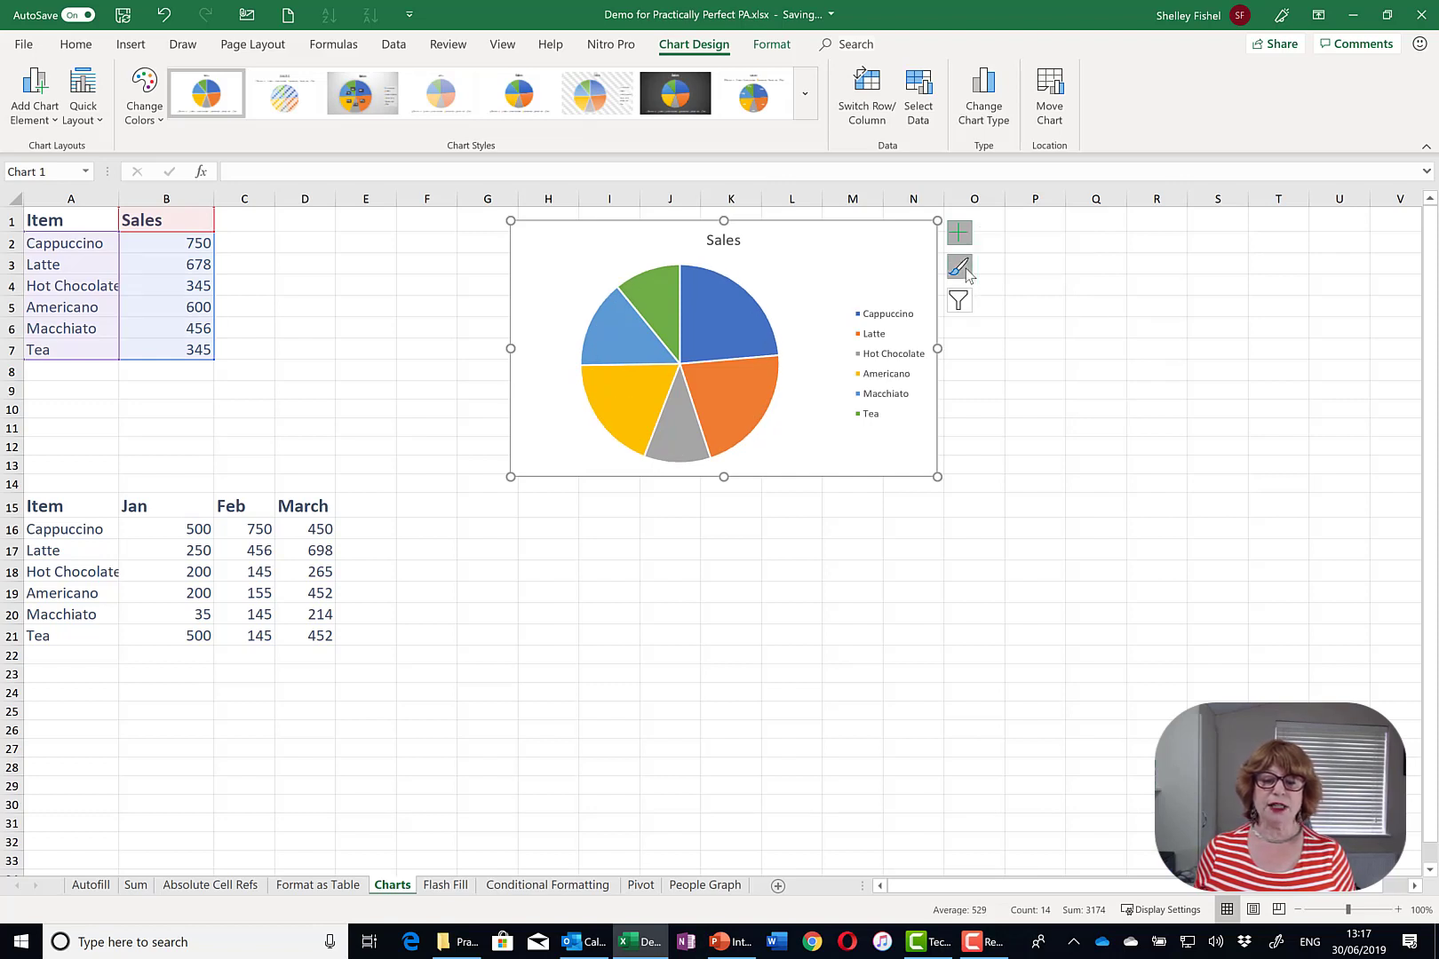
pyautogui.click(1064, 552)
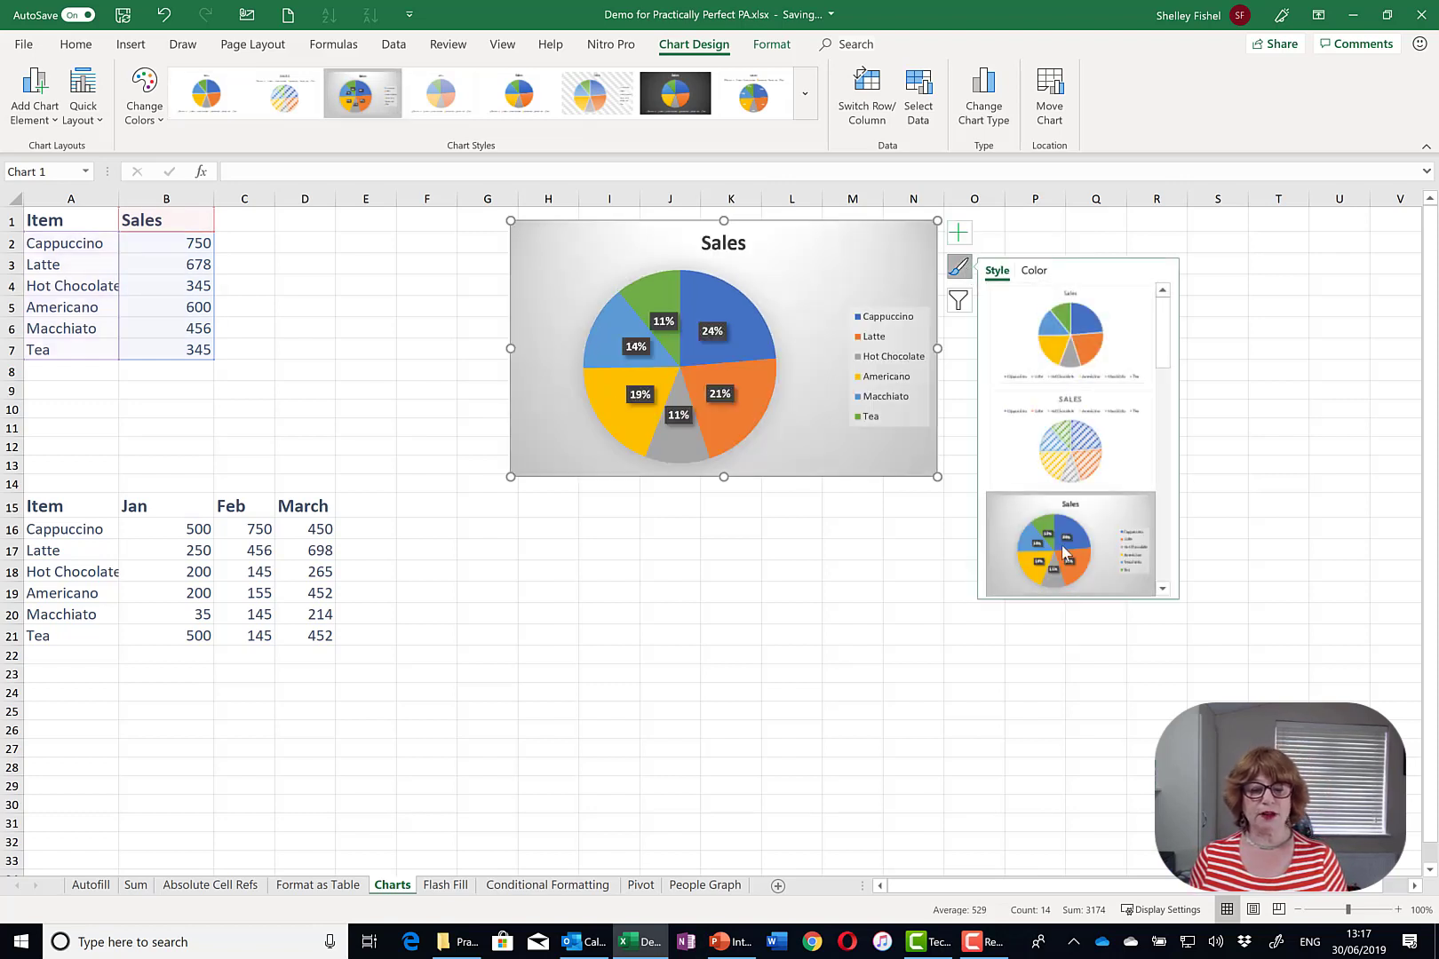
pyautogui.click(959, 301)
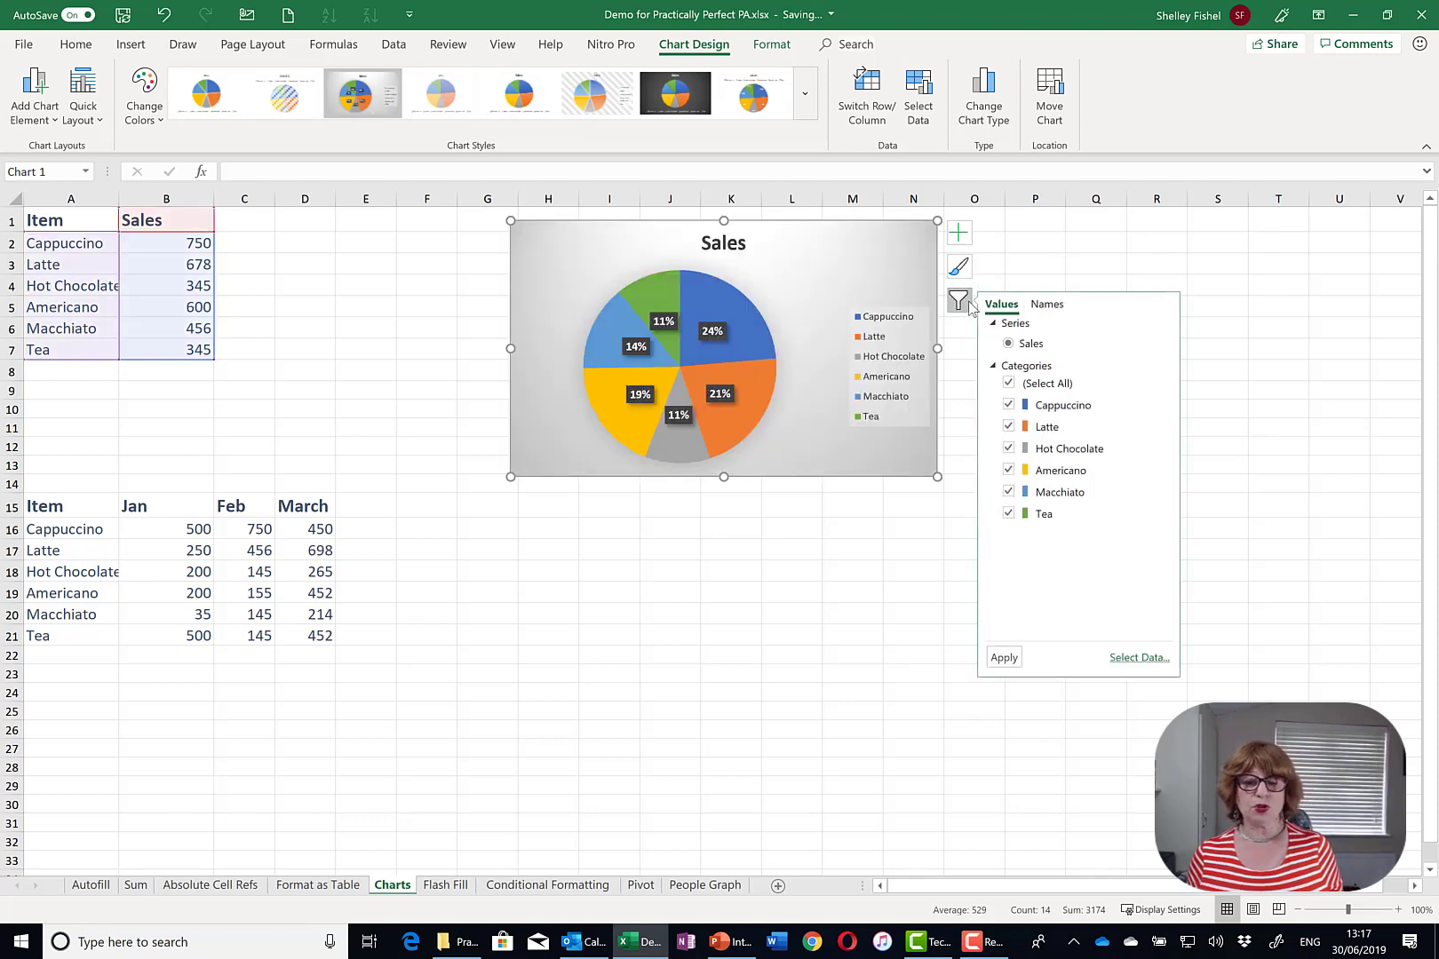
pyautogui.click(960, 302)
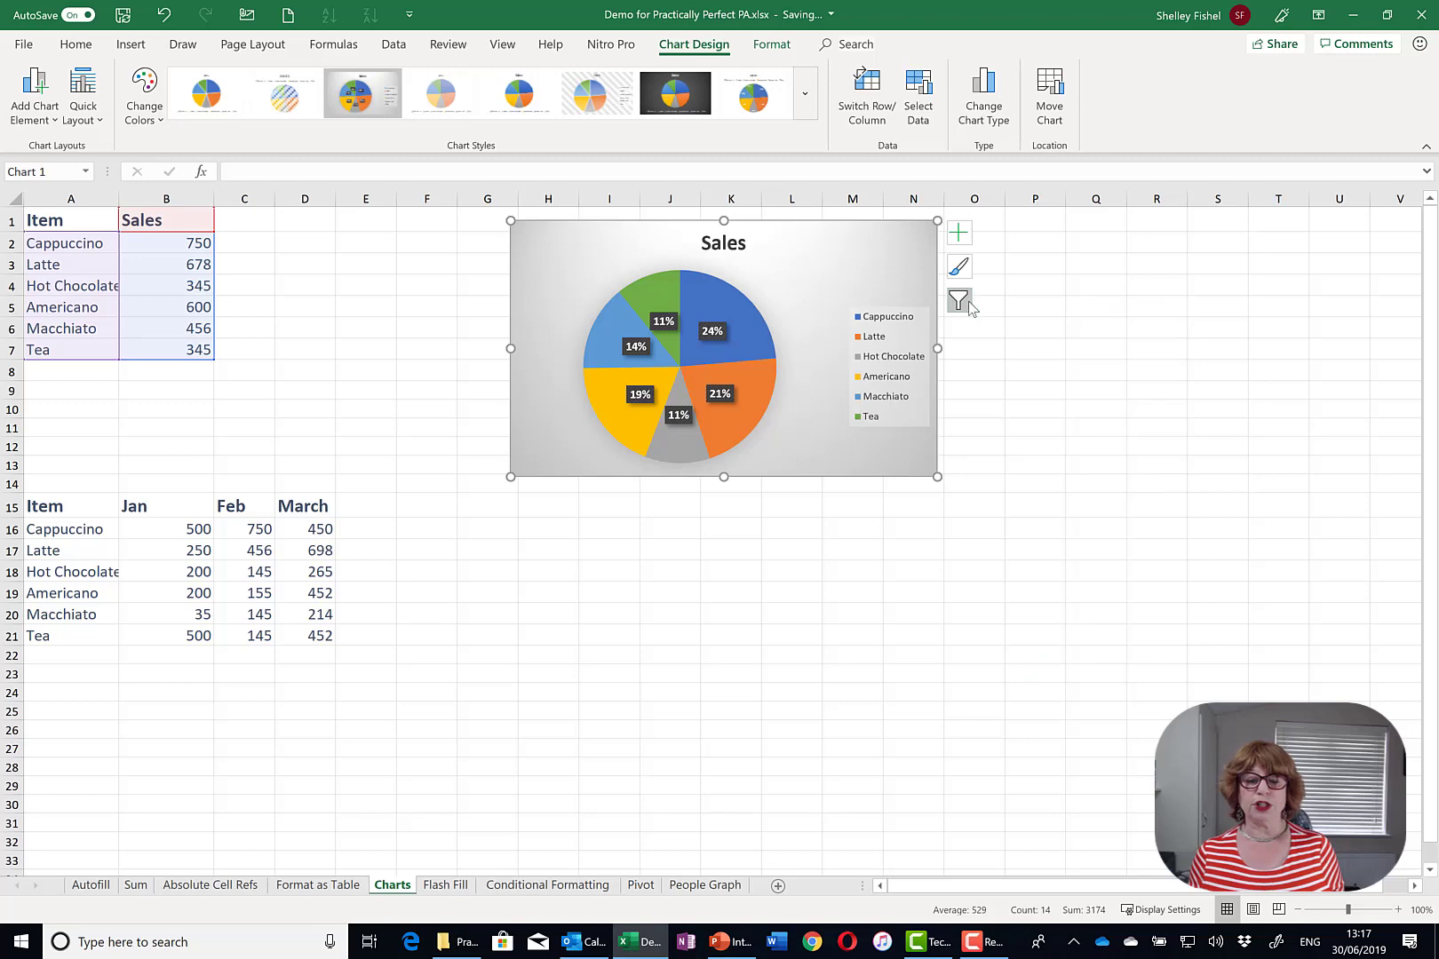
# - Insert the recommended clustered column chart for the A15:D21 Jan–March drink sales table
pyautogui.click(1149, 569)
pyautogui.moveTo(62, 506); pyautogui.dragTo(301, 632)
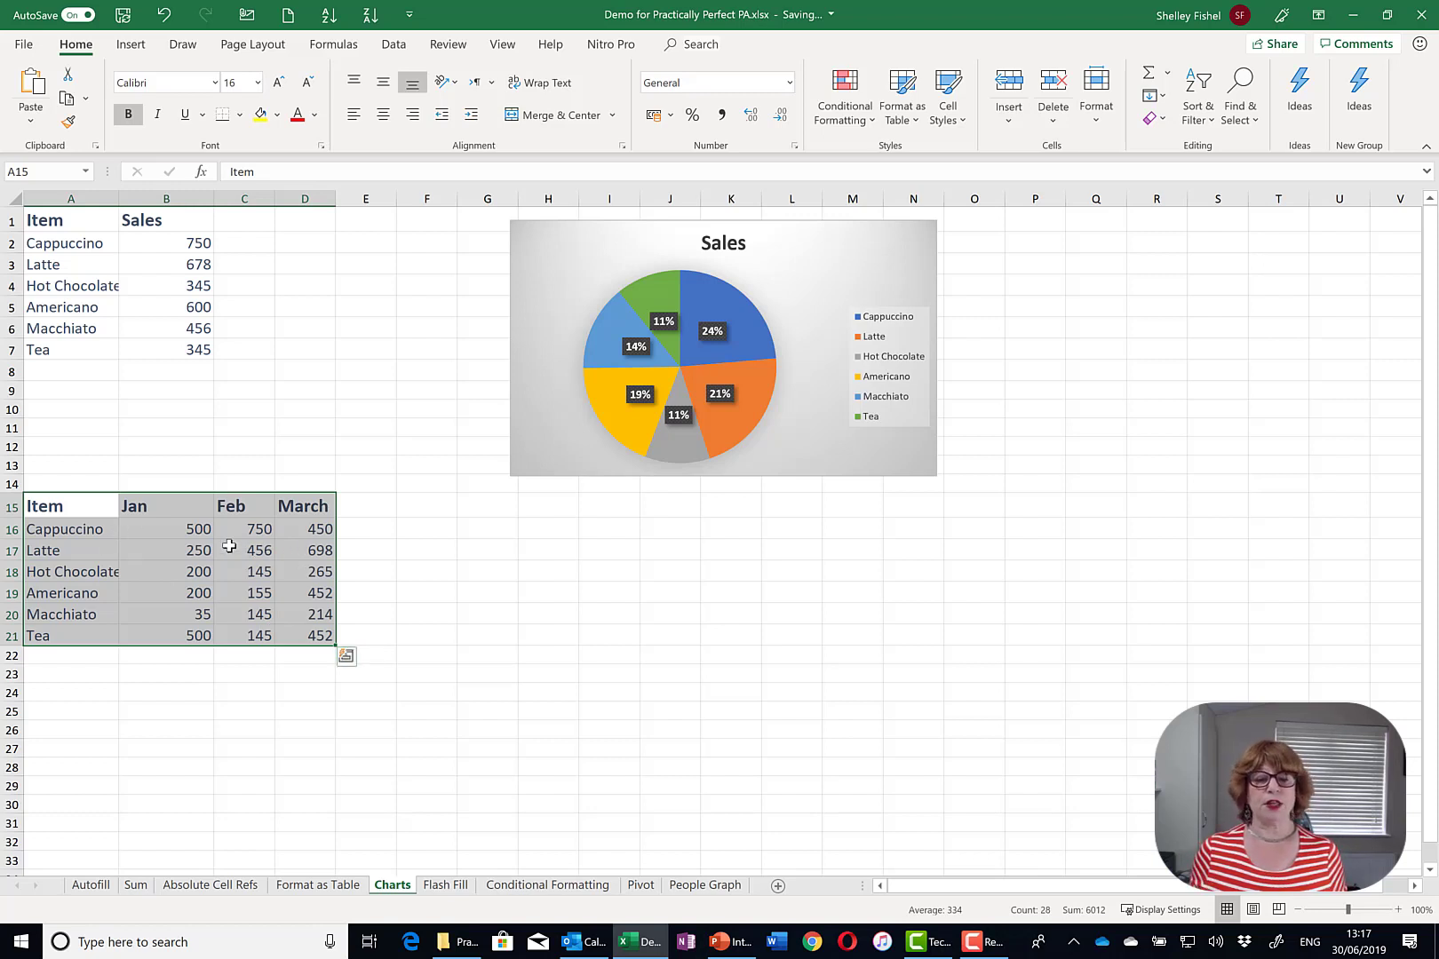
pyautogui.click(131, 44)
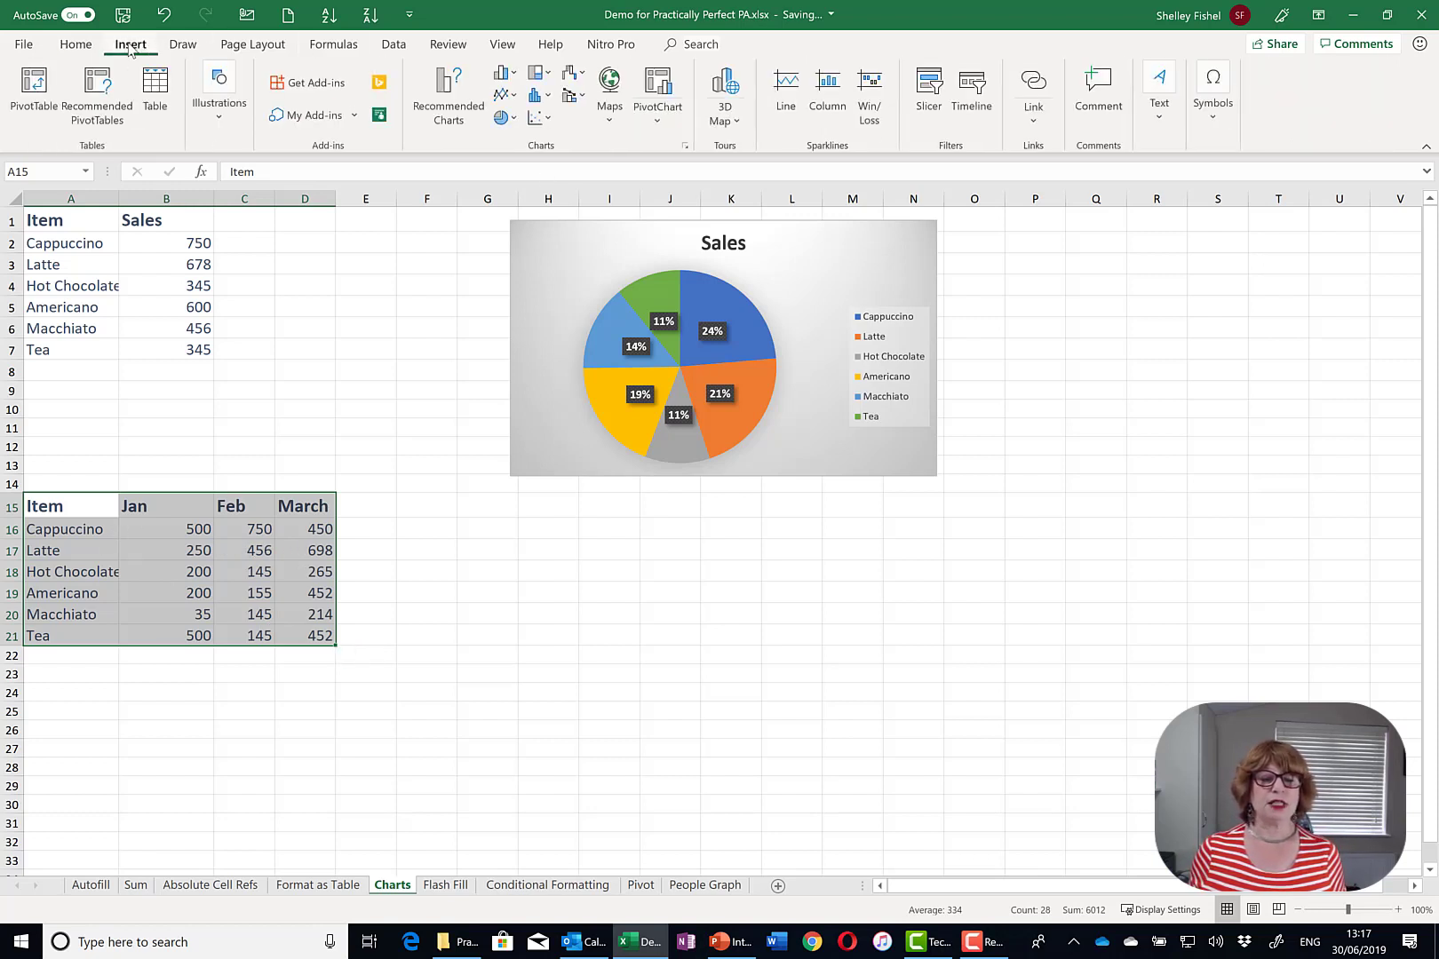
pyautogui.click(448, 104)
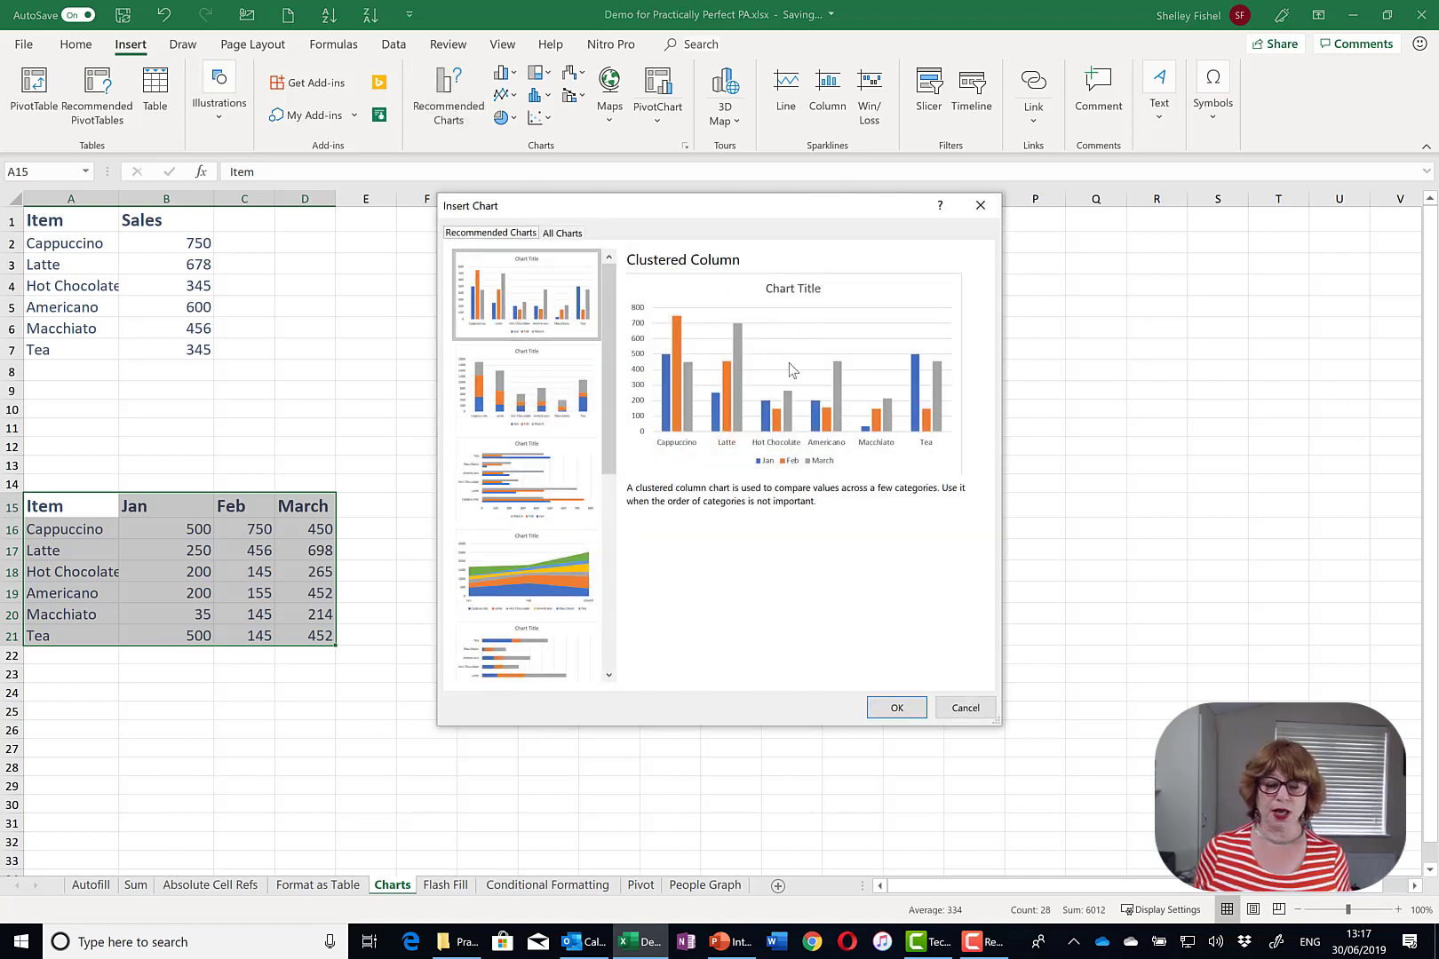
pyautogui.click(898, 708)
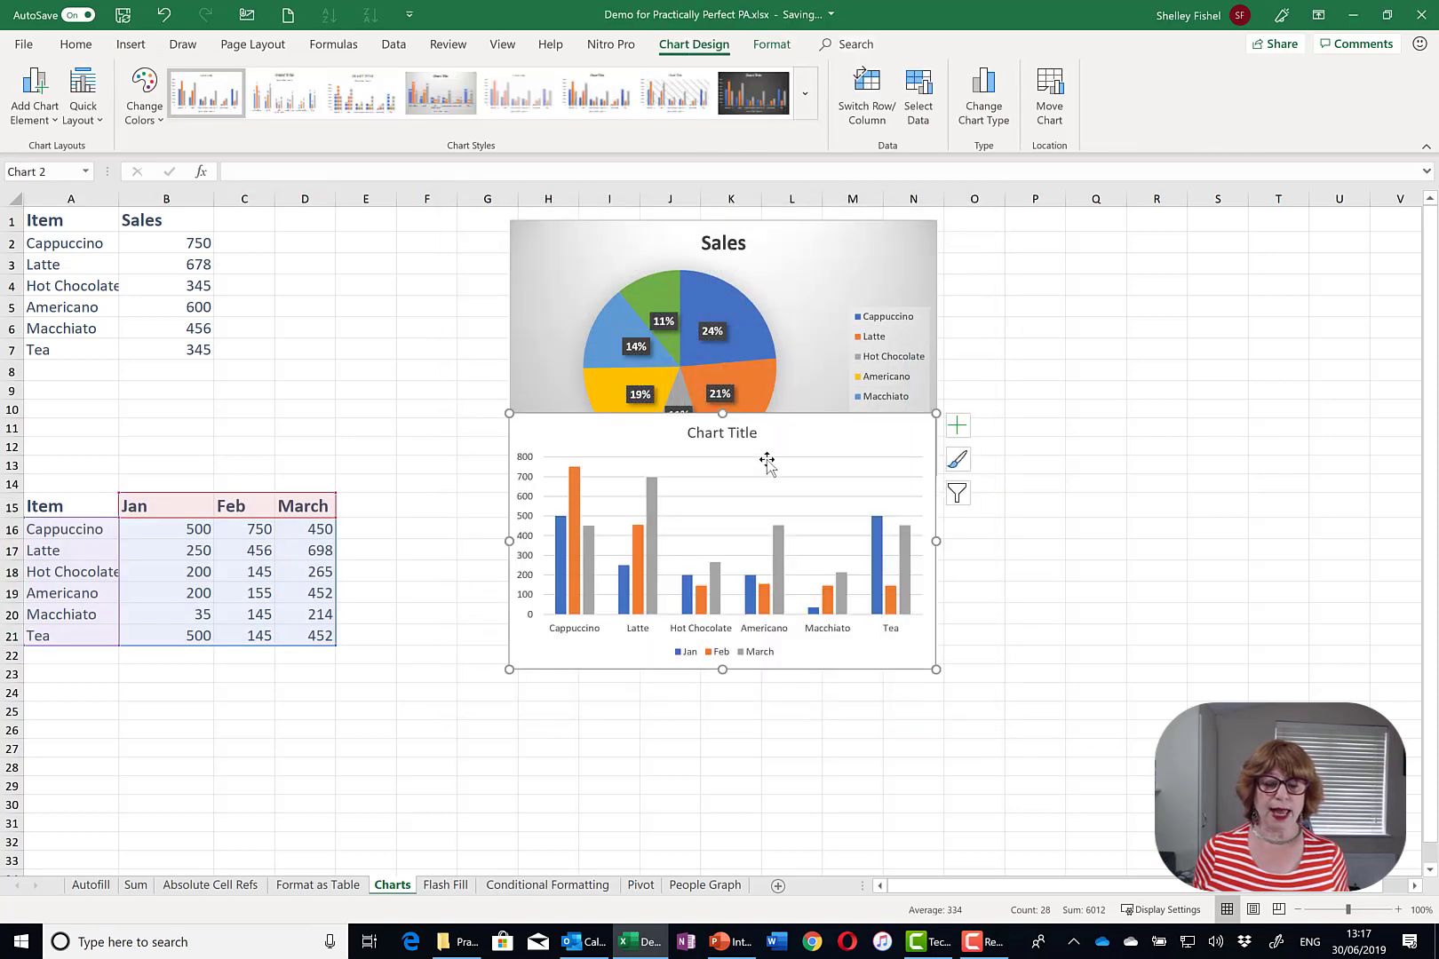
# - Move the column chart below the Sales pie chart and return its title to the top
pyautogui.click(757, 434)
pyautogui.moveTo(760, 519); pyautogui.dragTo(747, 541)
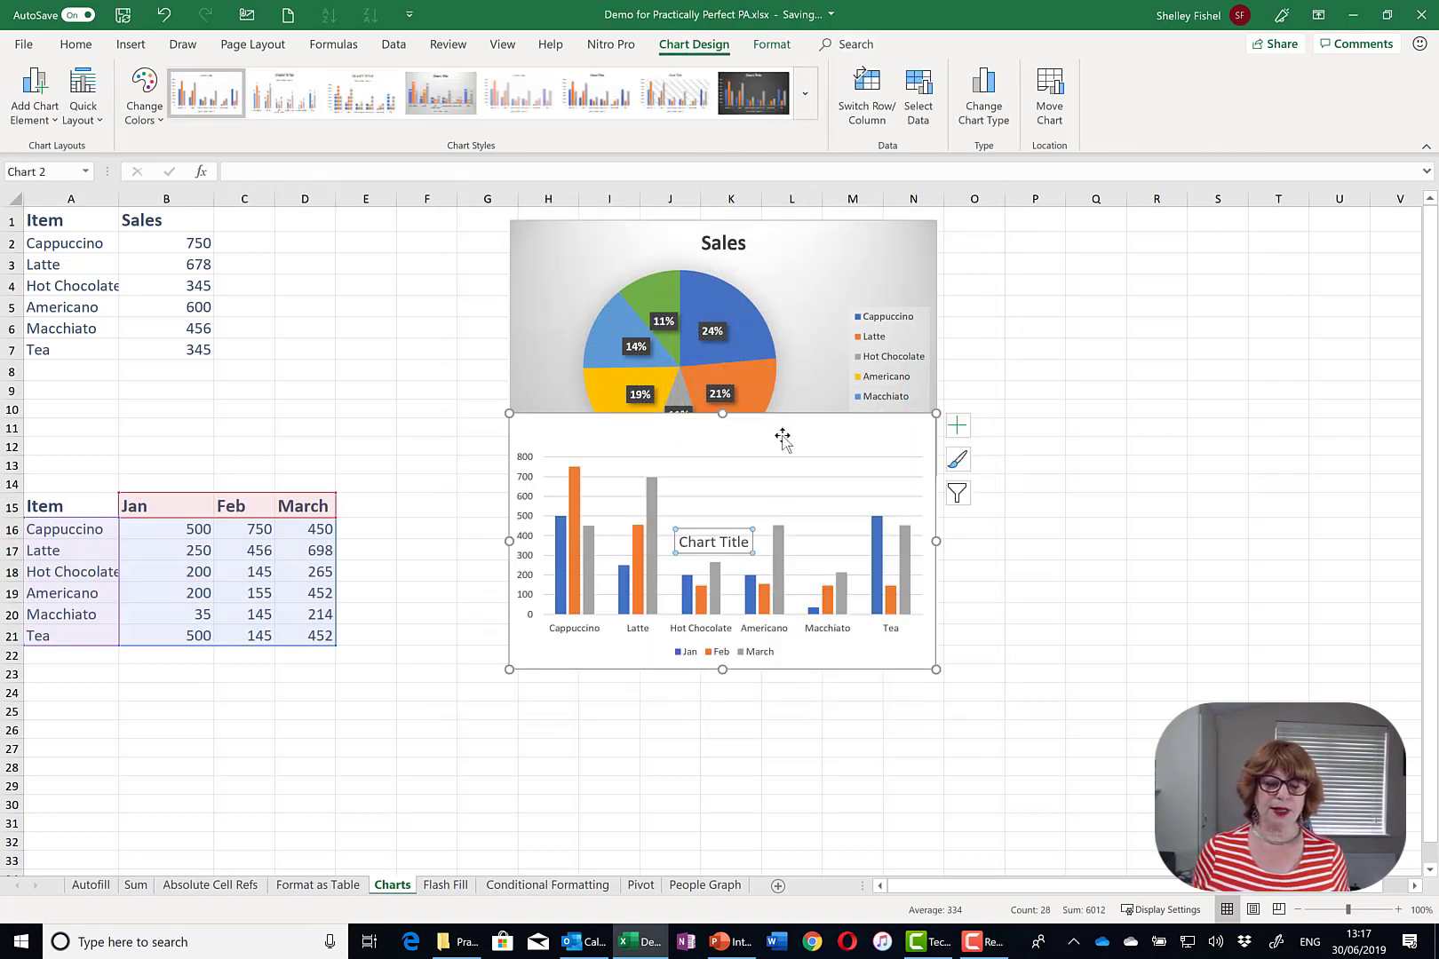
pyautogui.moveTo(791, 429); pyautogui.dragTo(789, 506)
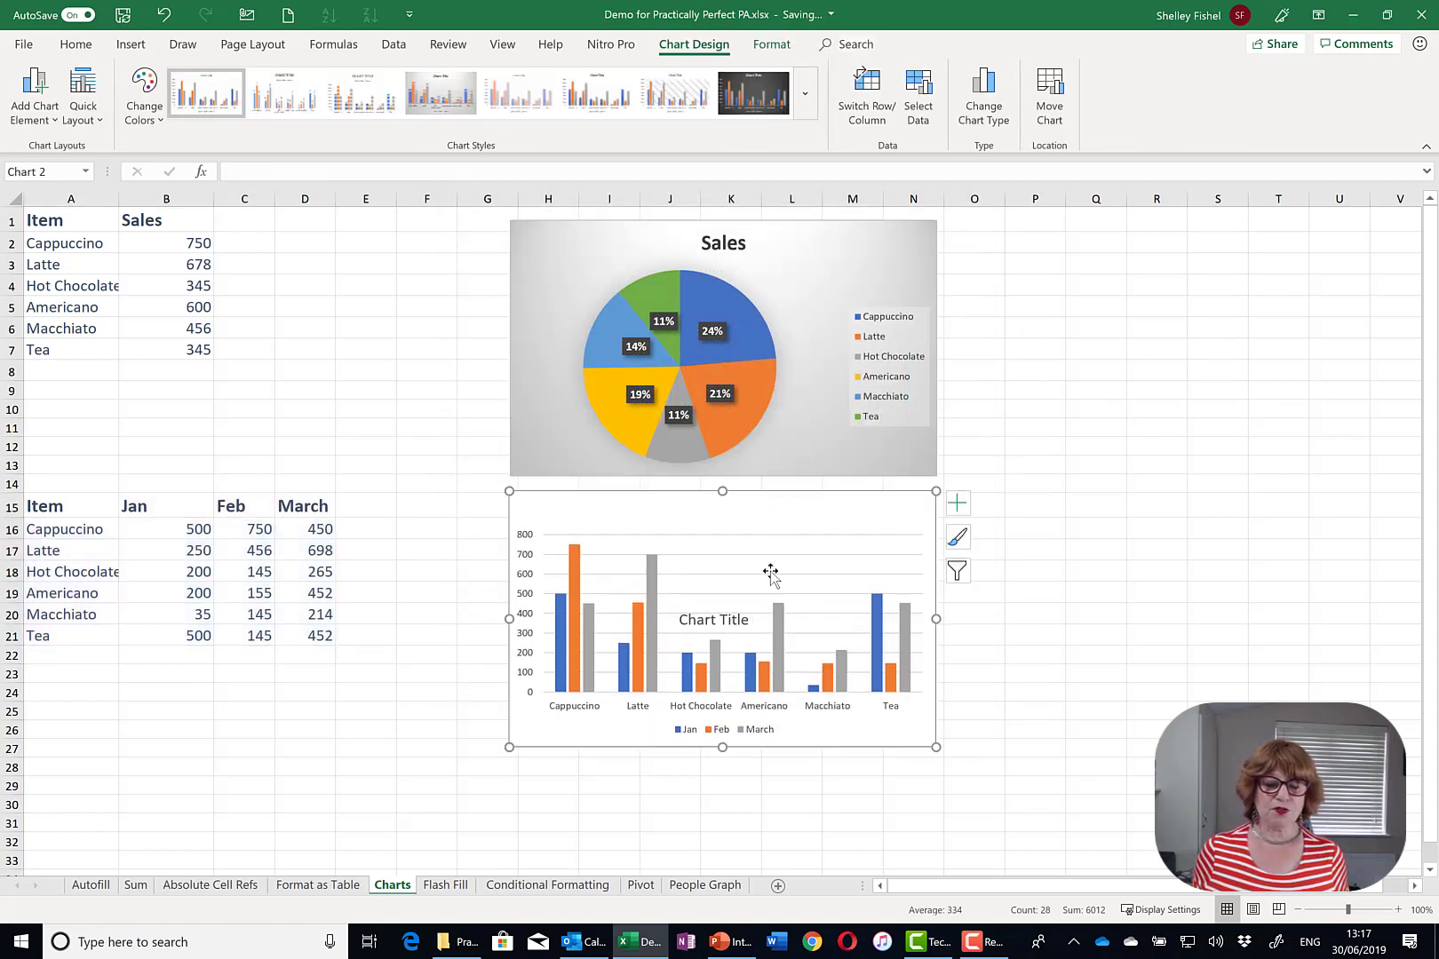
pyautogui.click(736, 619)
pyautogui.moveTo(736, 594); pyautogui.dragTo(734, 504)
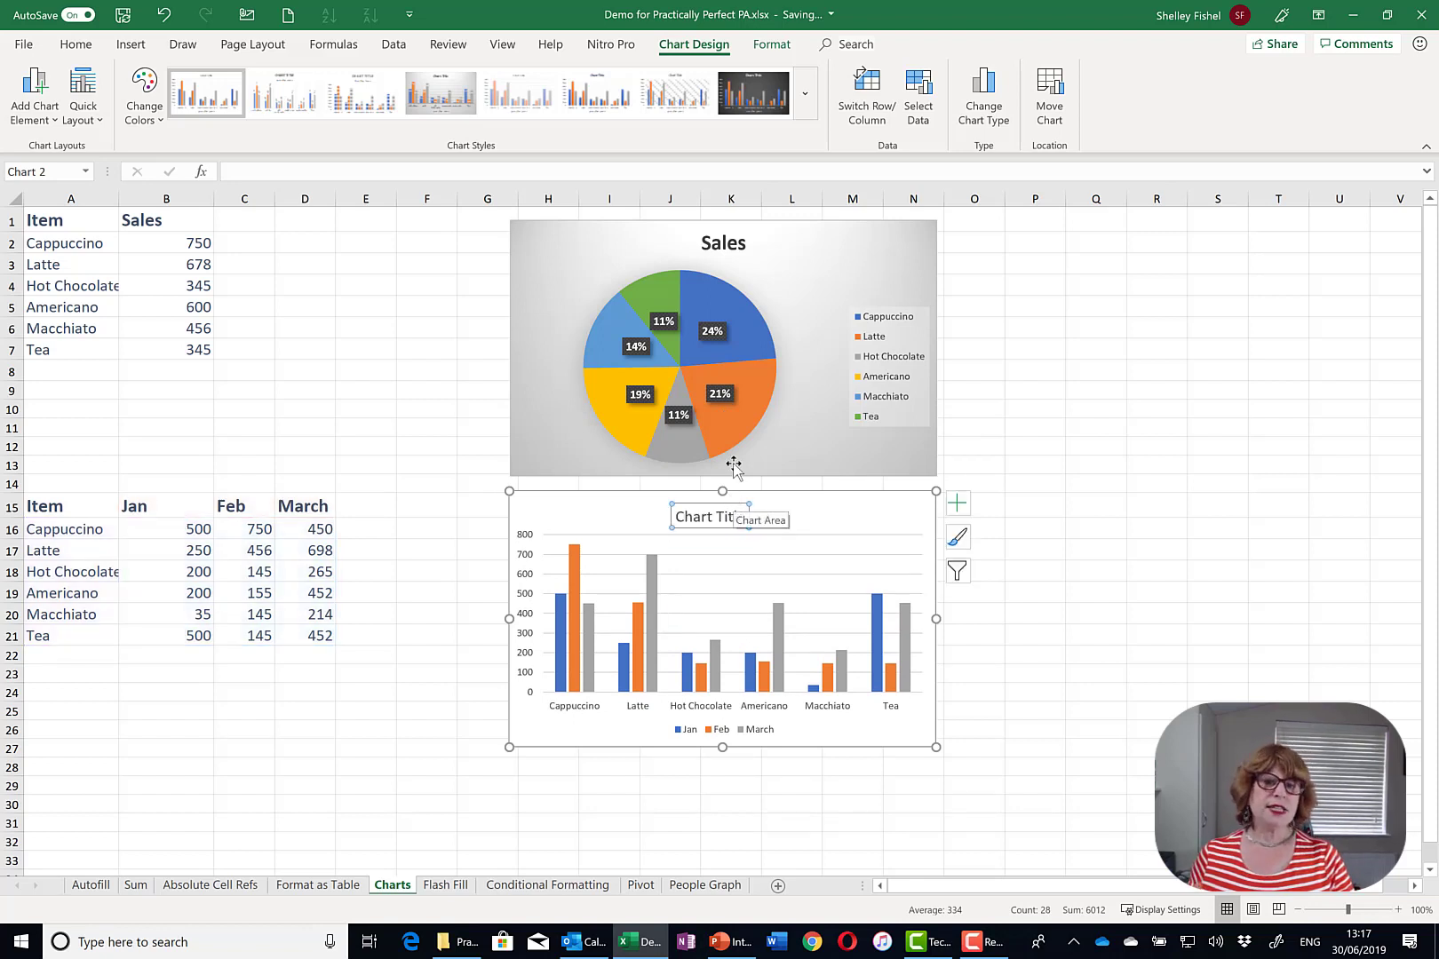
# - Apply the grey gradient chart style with data labels, close the Chart Filters pane, and deselect the chart
pyautogui.click(957, 501)
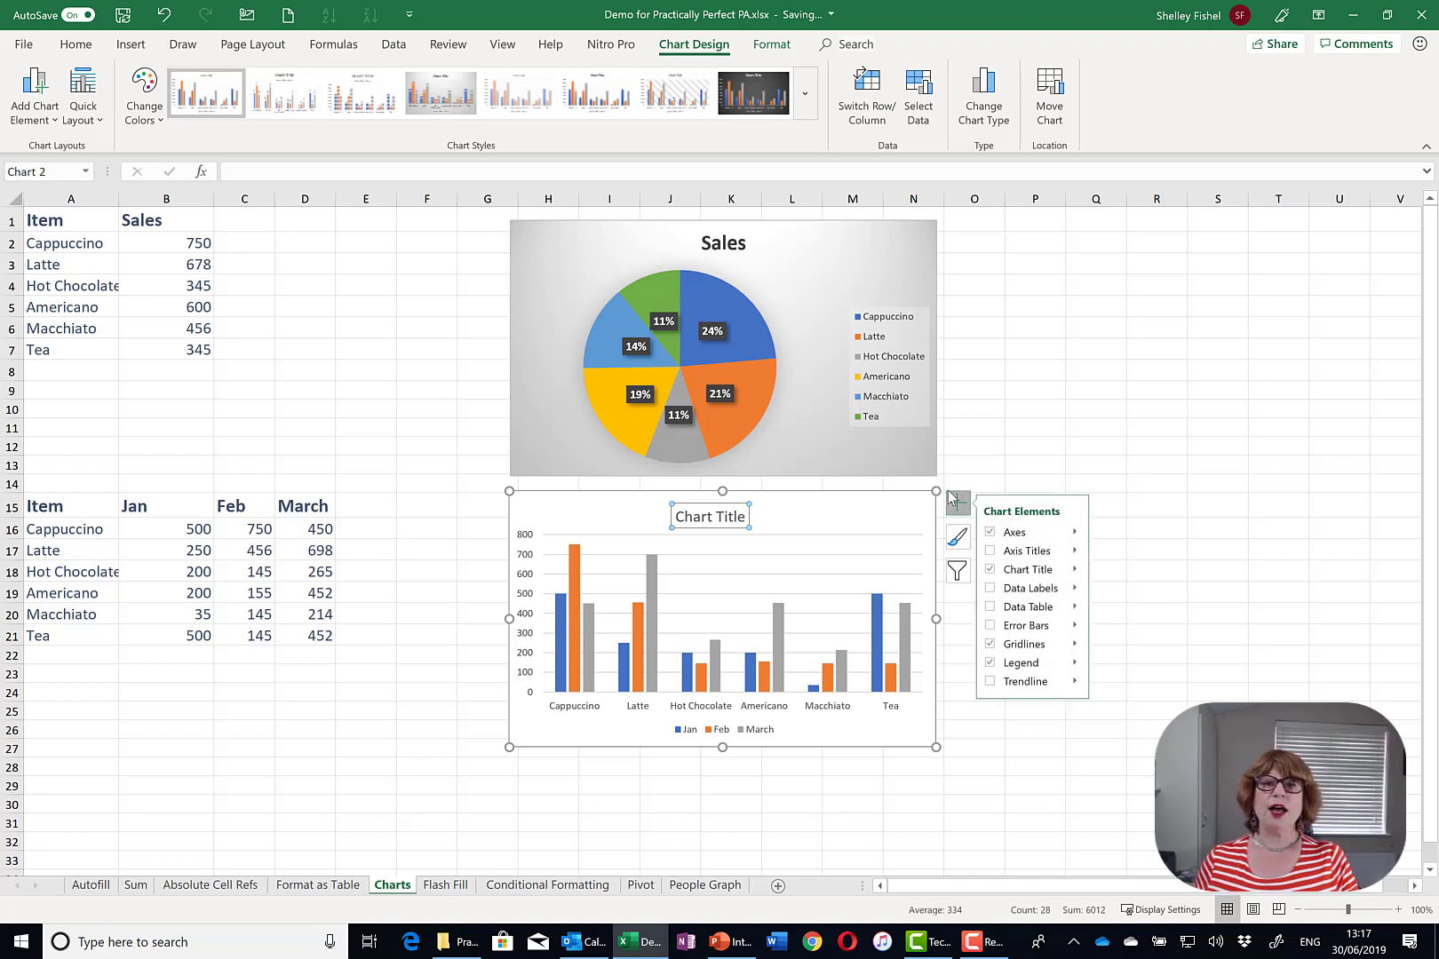
pyautogui.click(955, 542)
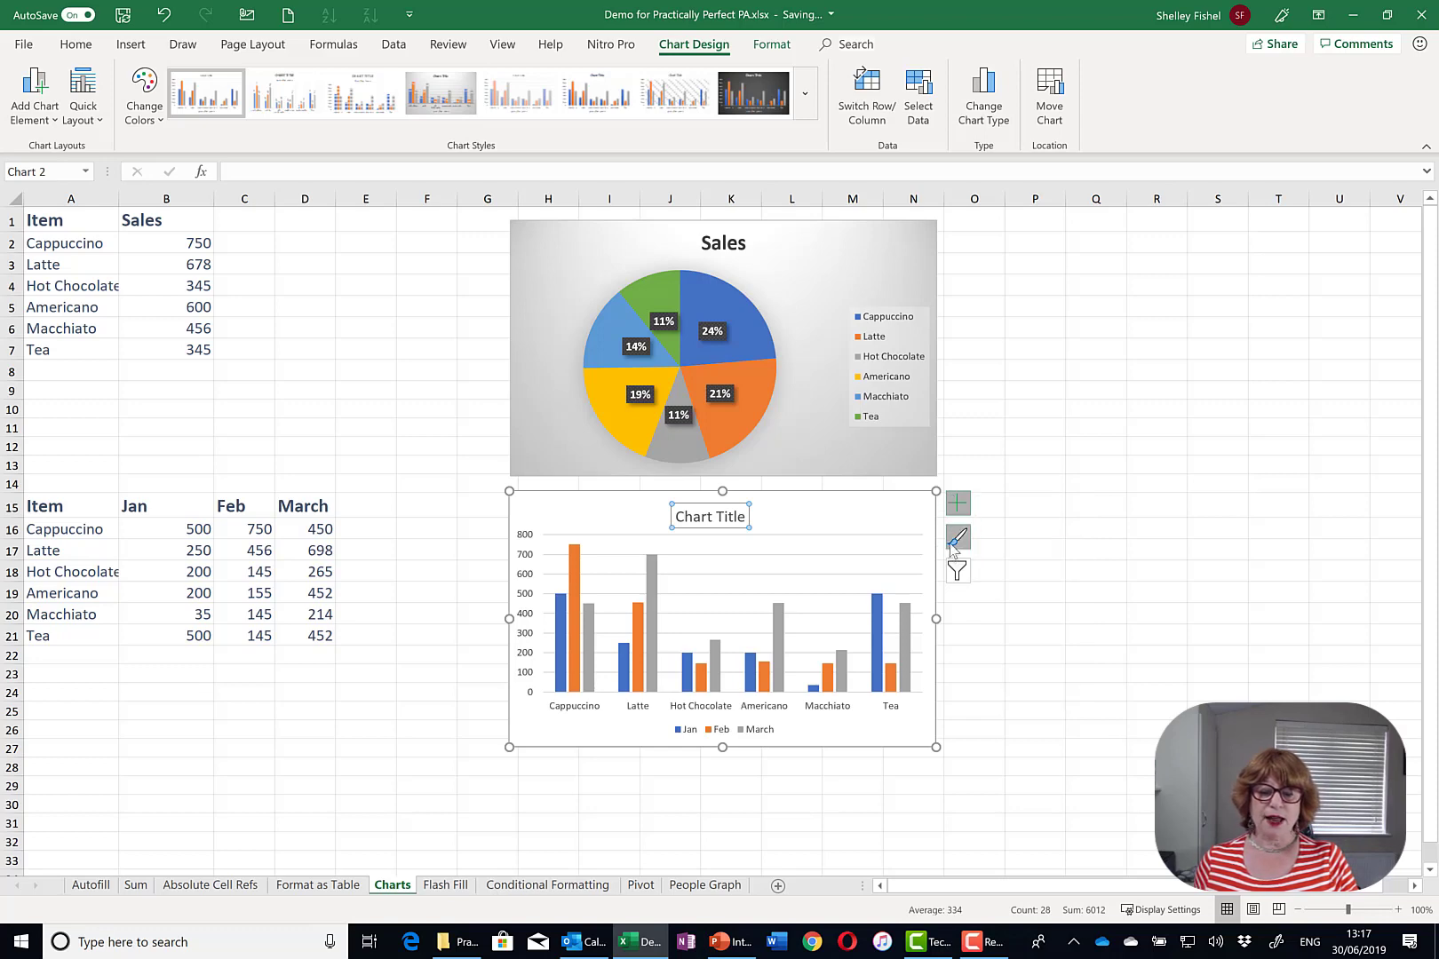
pyautogui.scroll(-3, 1101, 694)
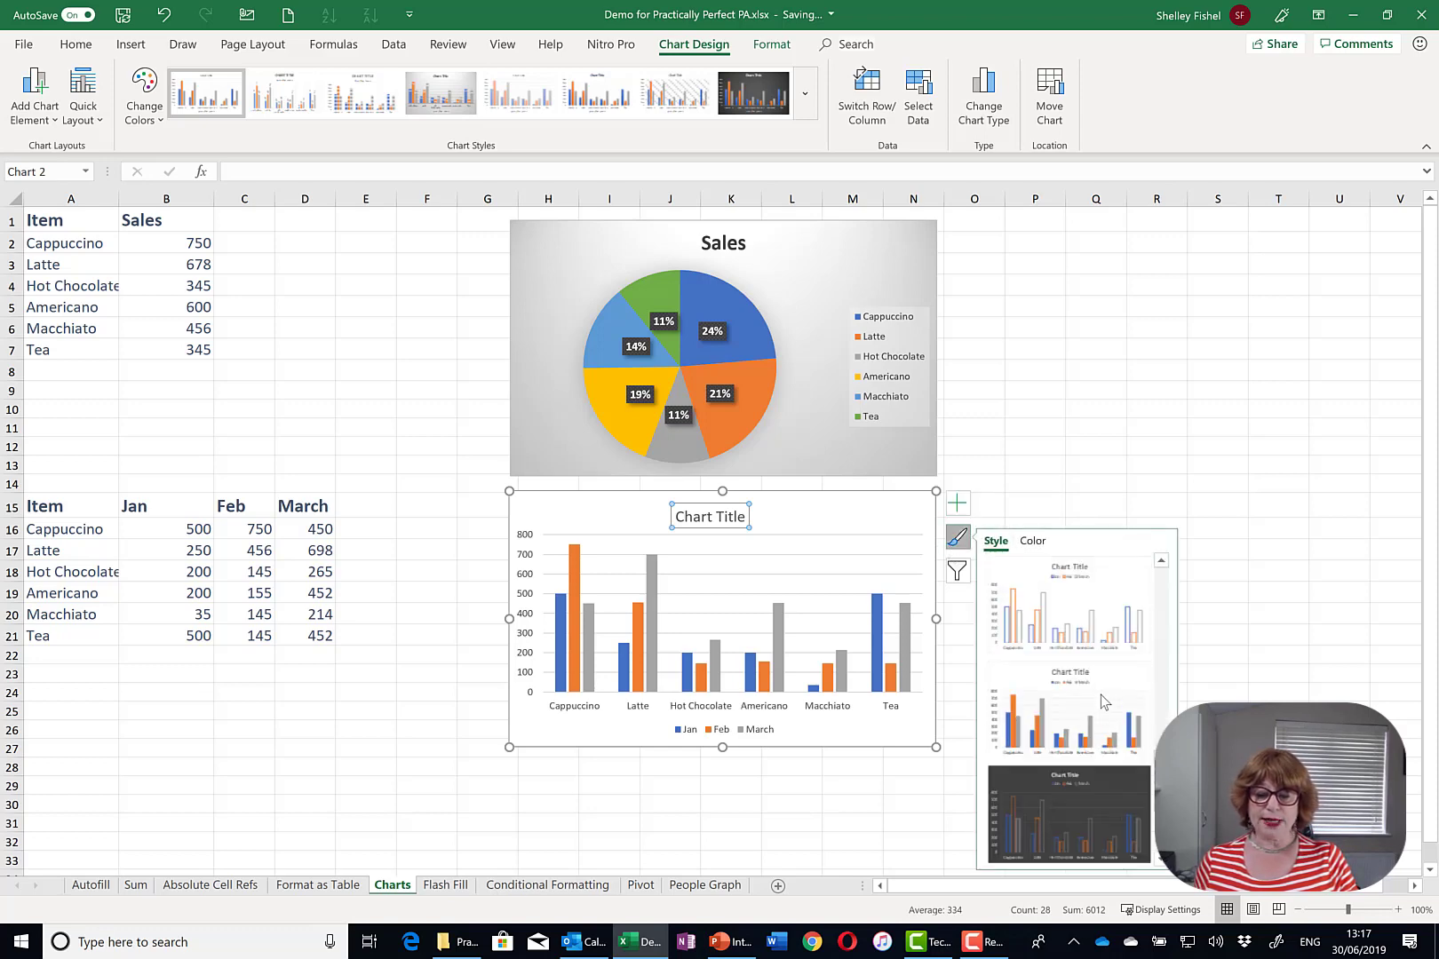
pyautogui.click(1089, 824)
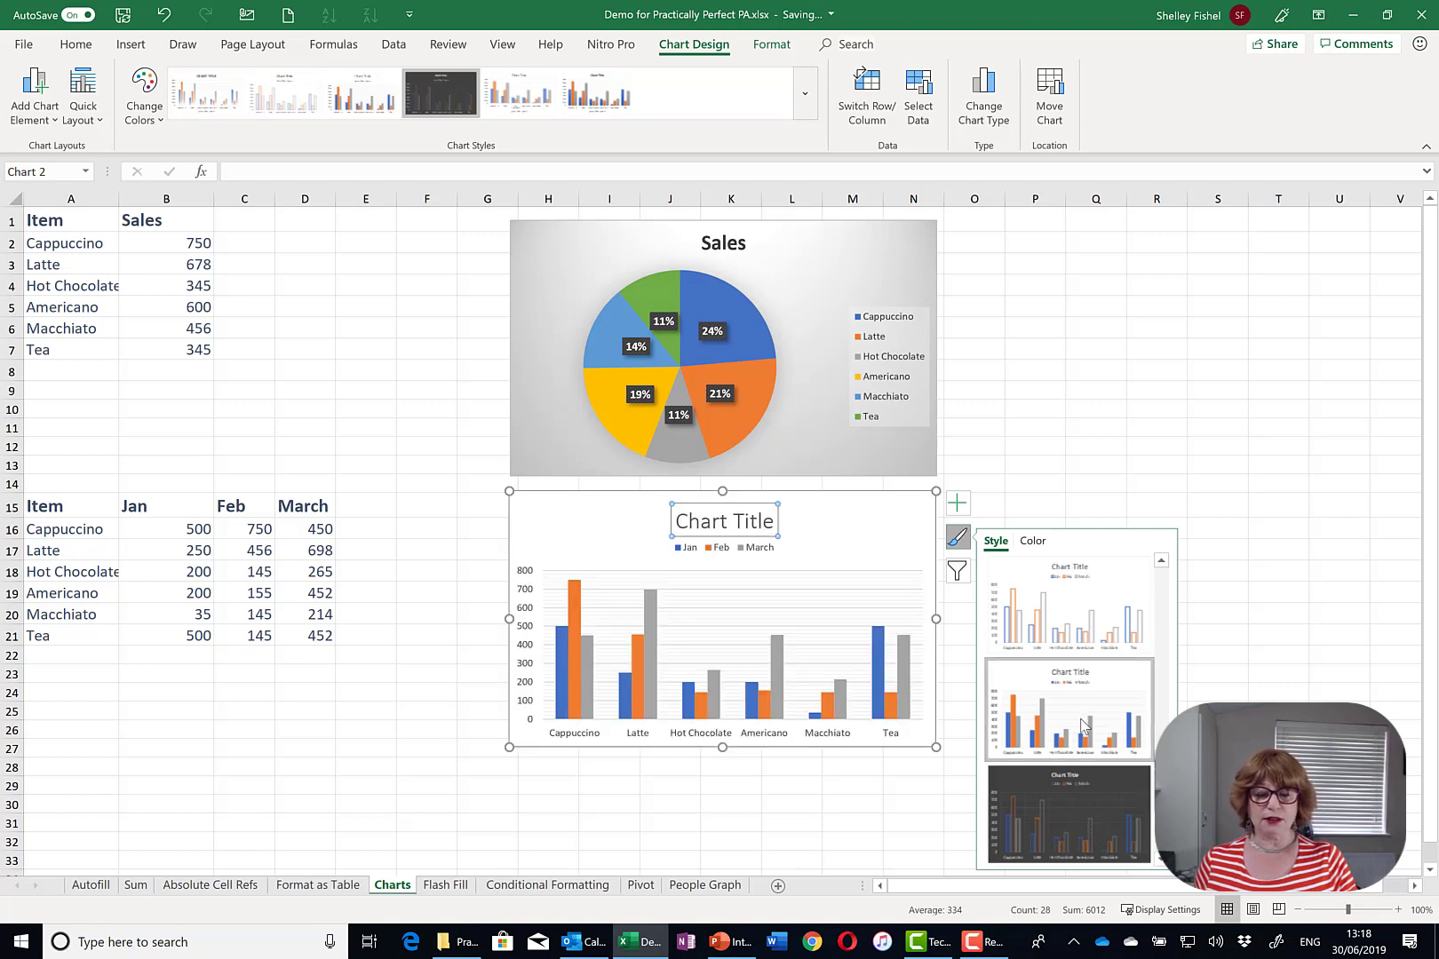
pyautogui.scroll(2, 1086, 630)
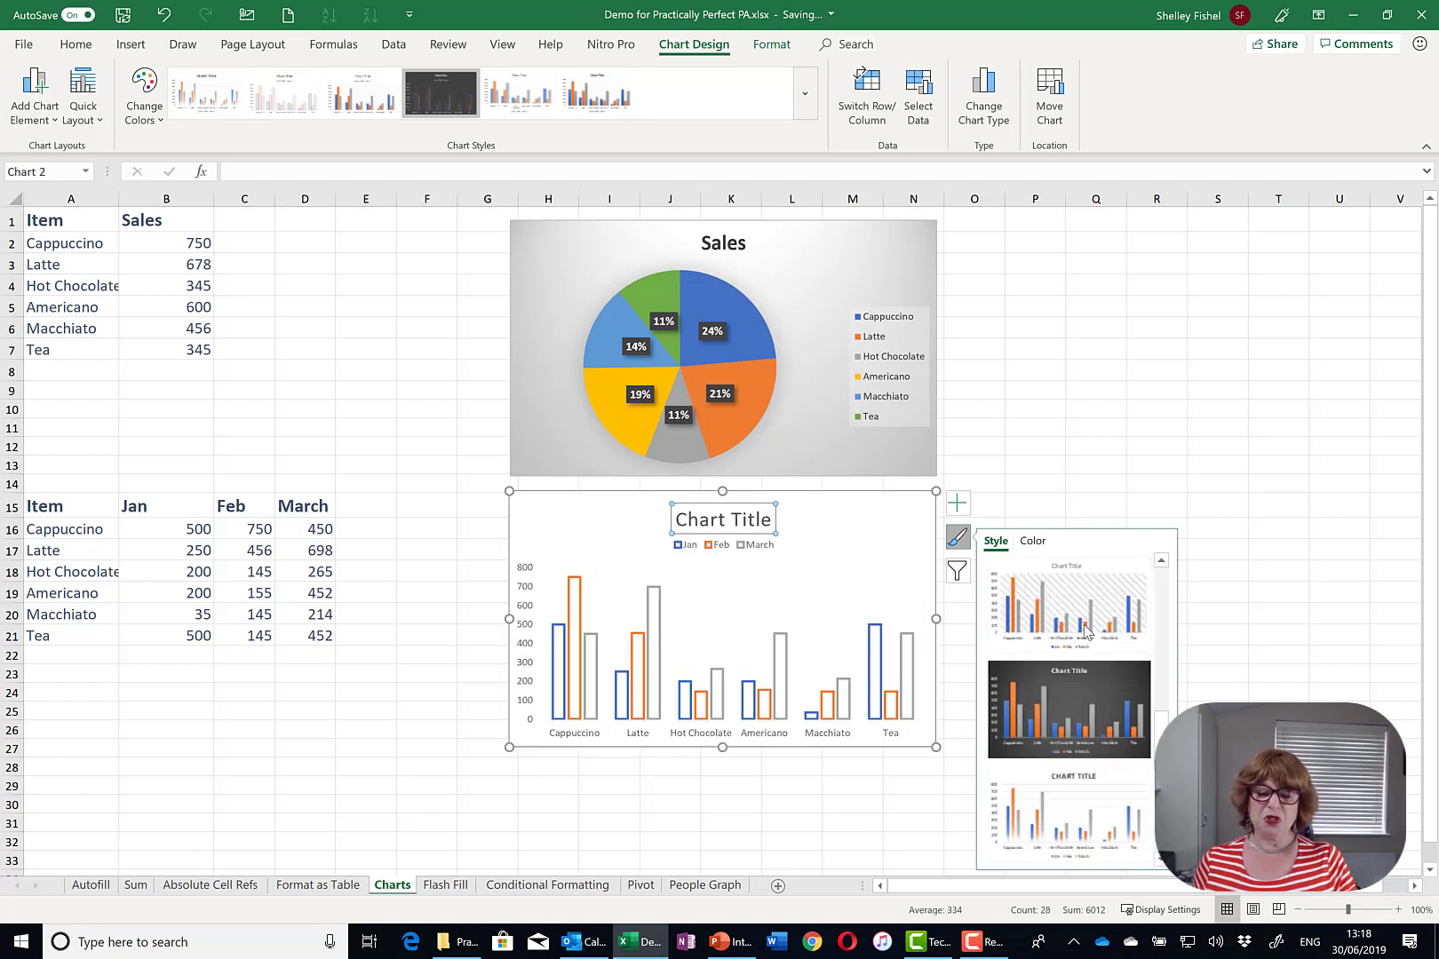
pyautogui.click(1086, 630)
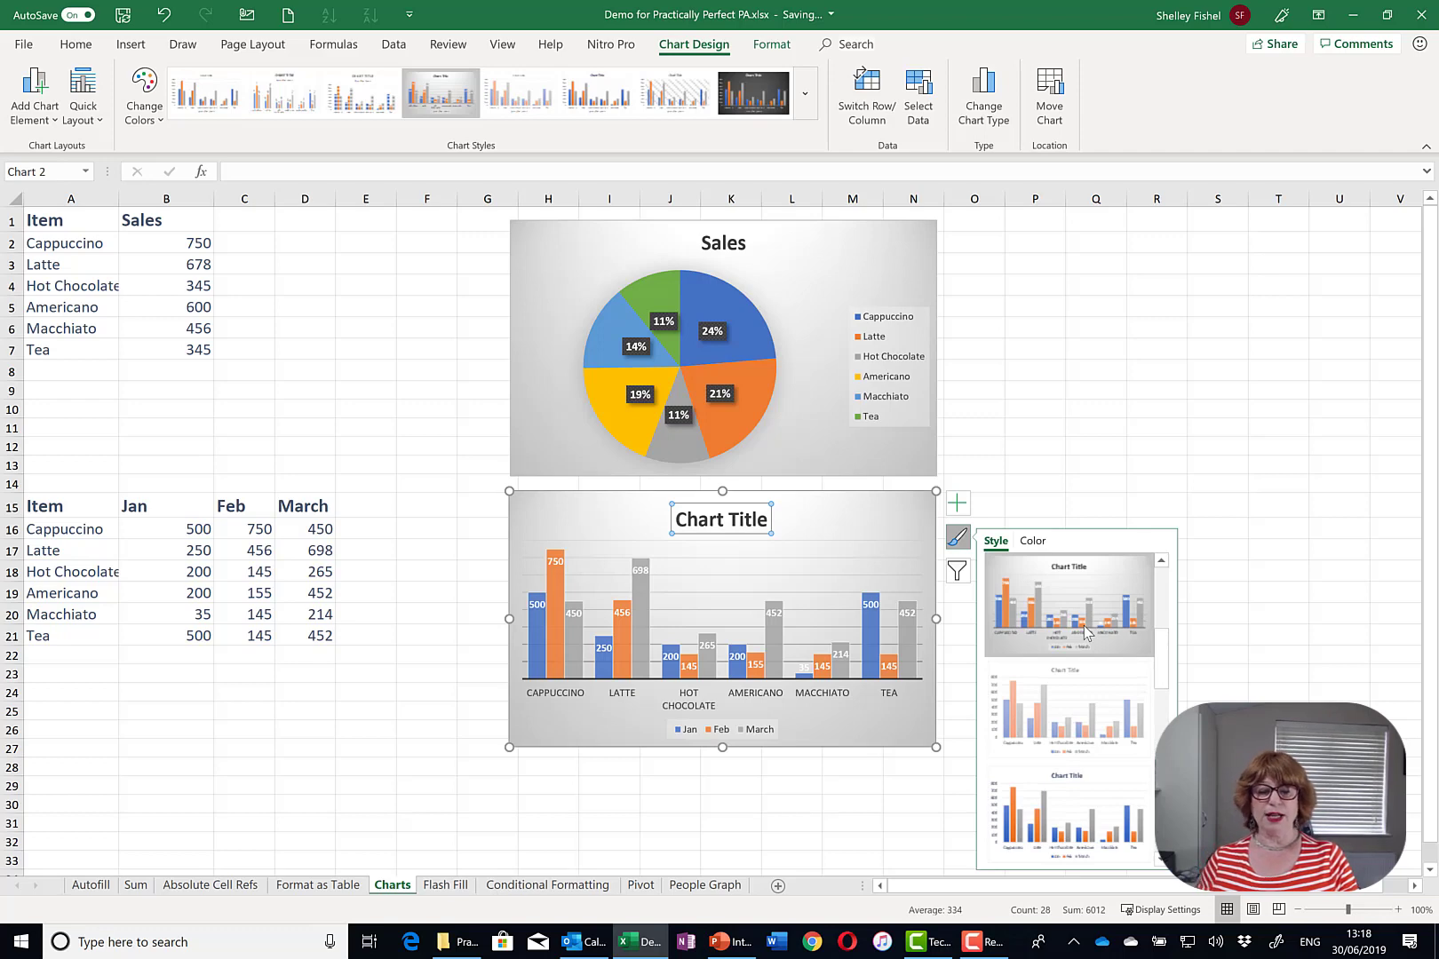
pyautogui.click(957, 572)
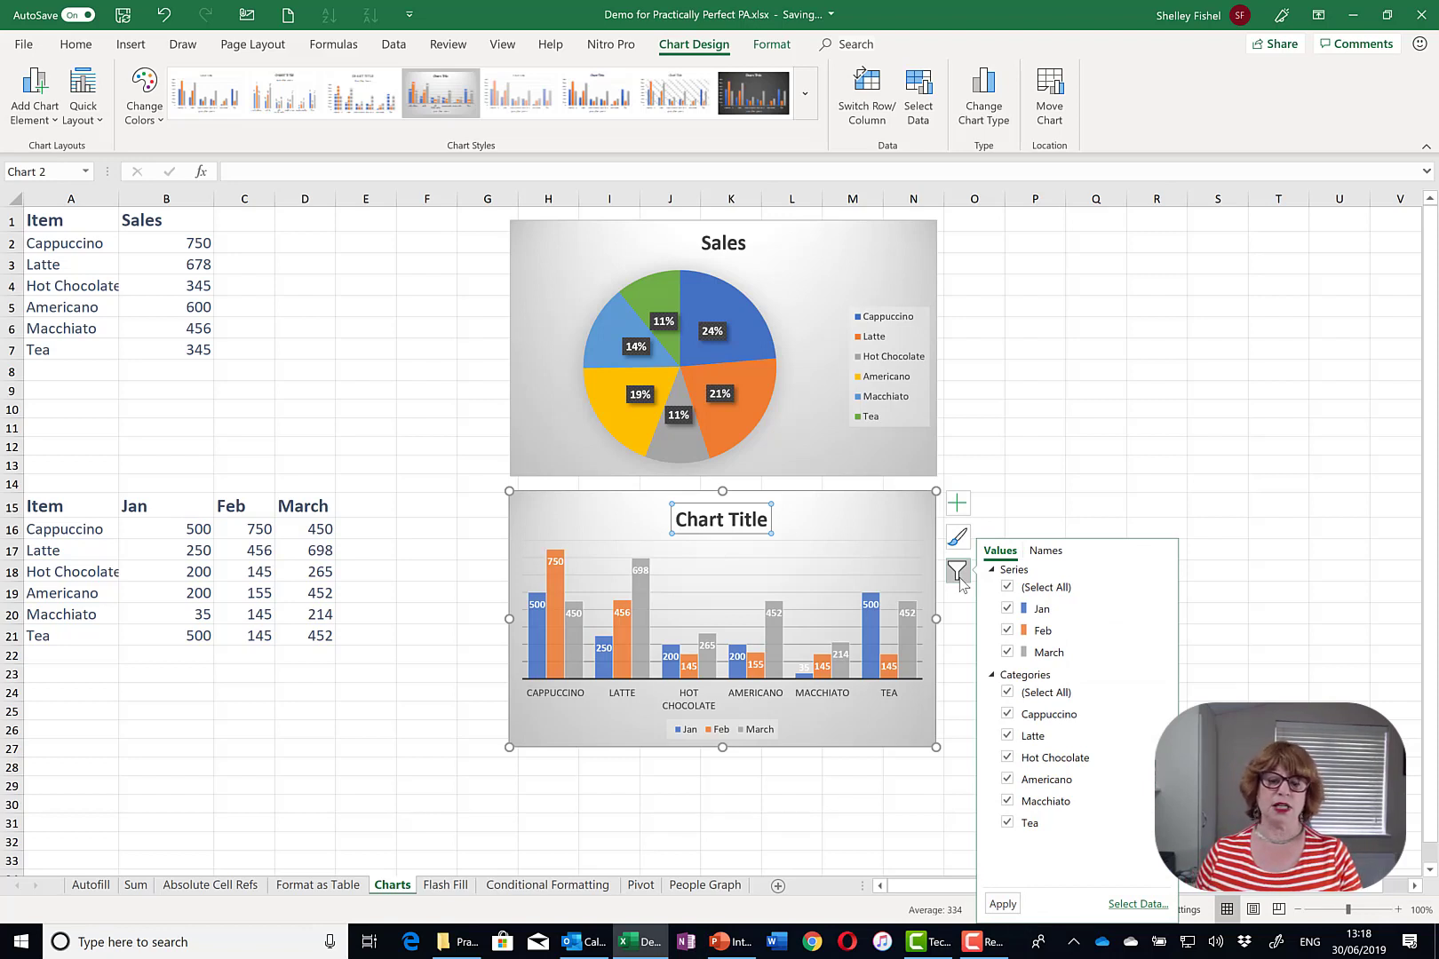
pyautogui.click(911, 548)
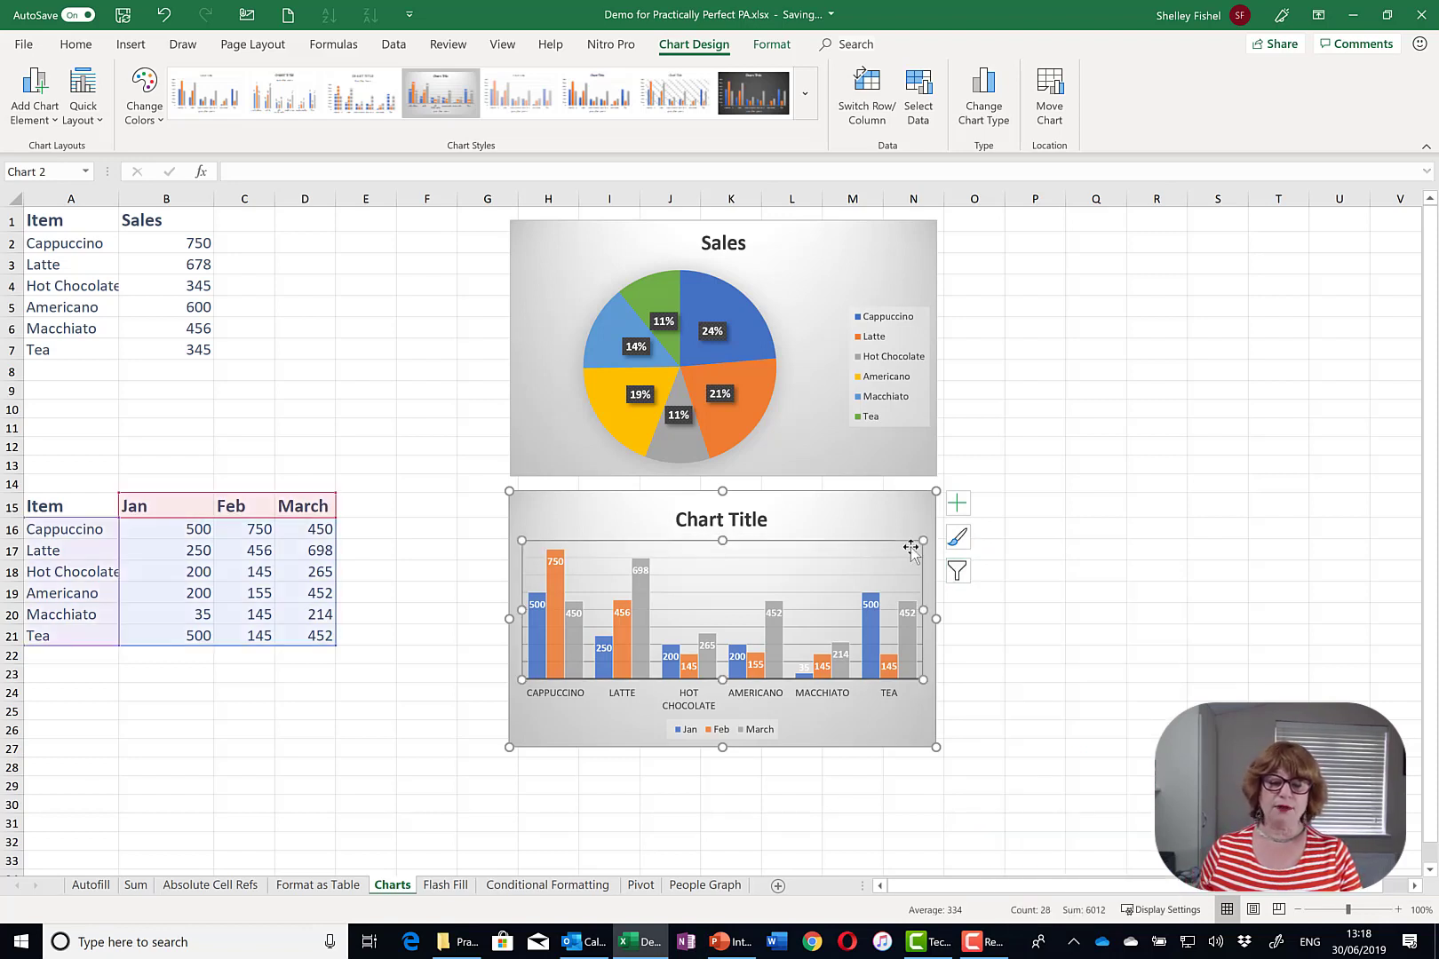
pyautogui.click(1144, 508)
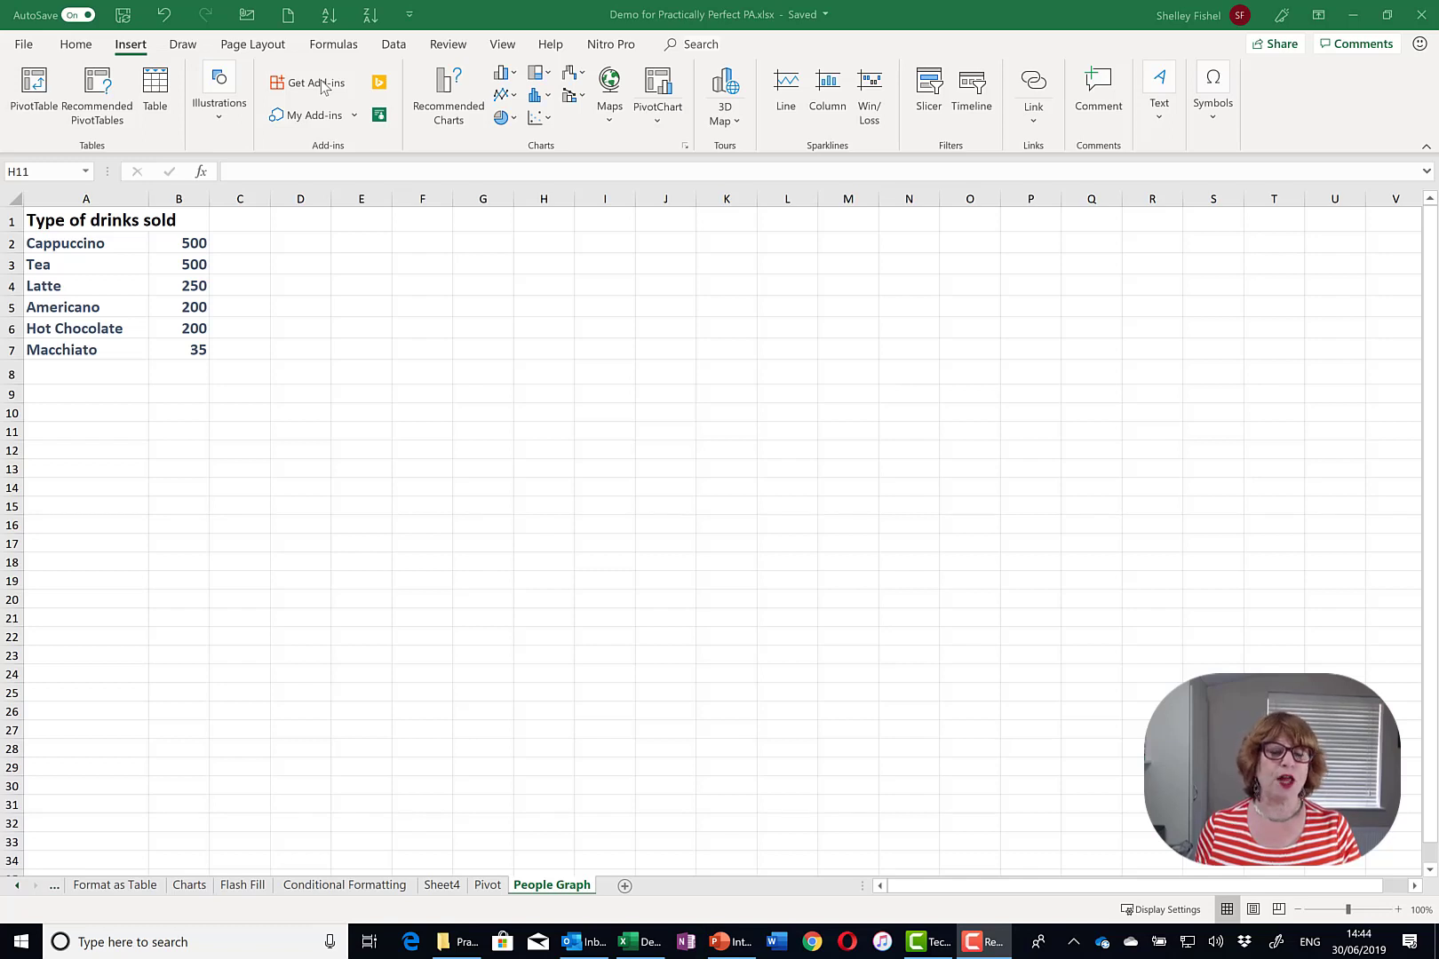
# - Insert a People Graph from My Add-ins and bring up its Data settings
pyautogui.click(379, 116)
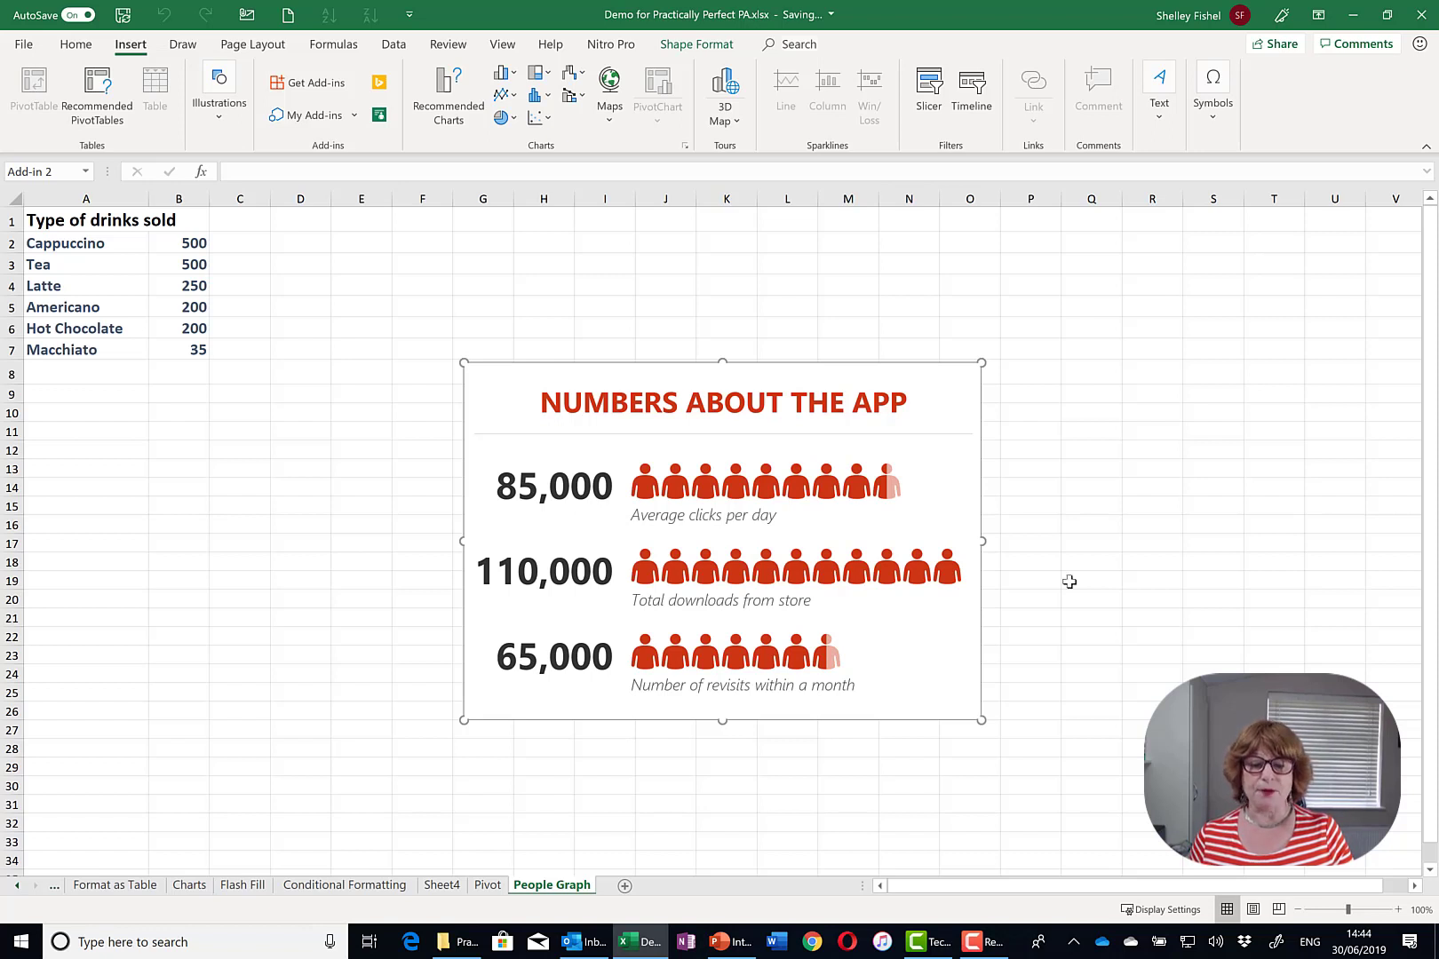
pyautogui.moveTo(896, 383)
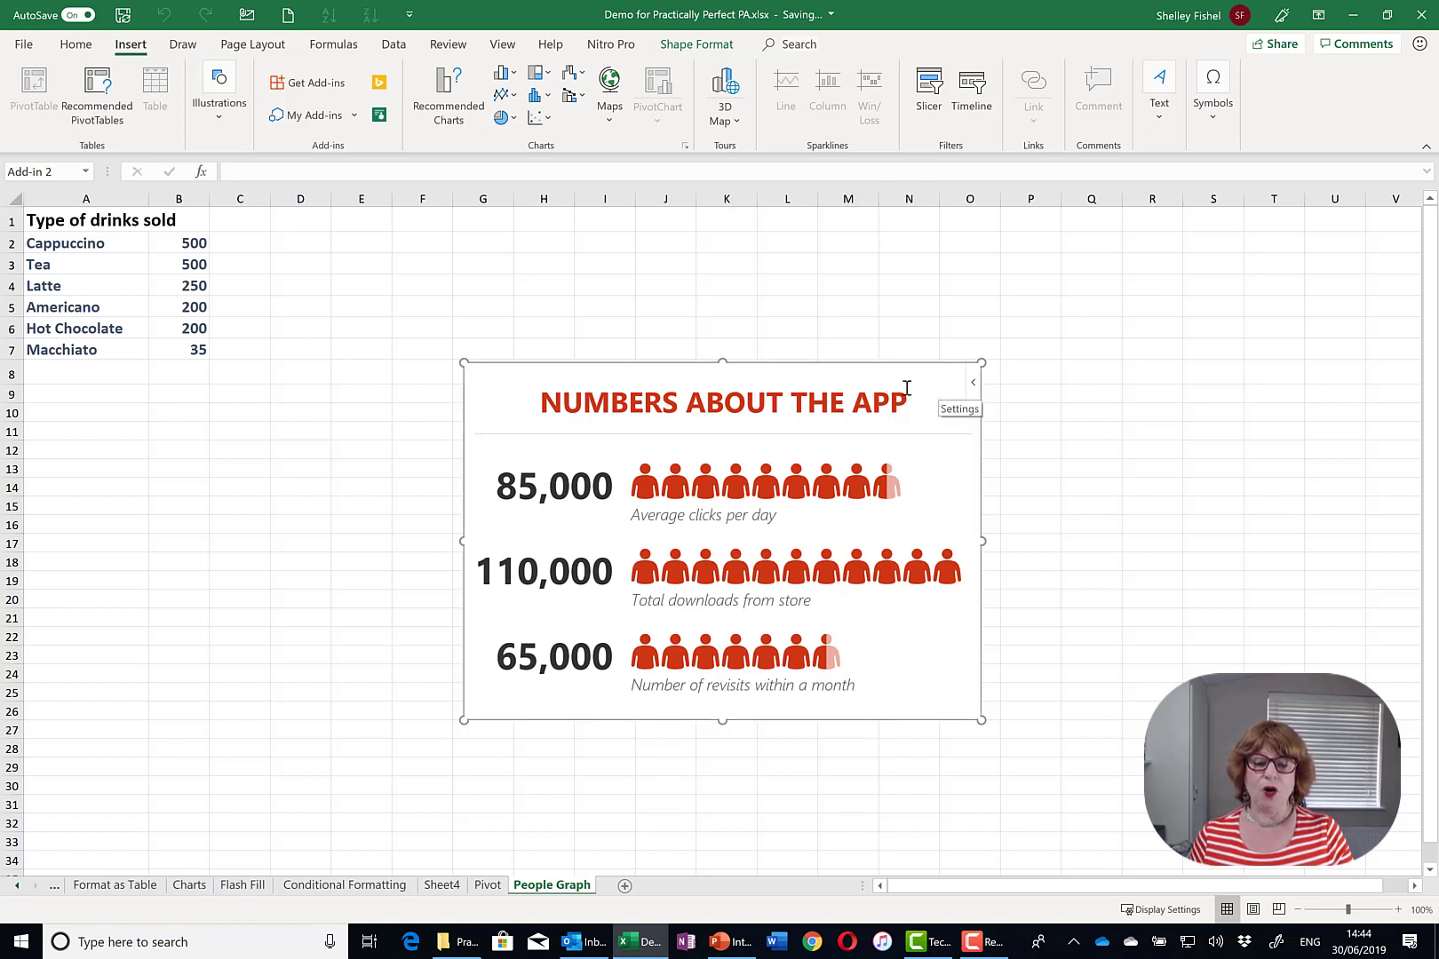
pyautogui.click(900, 386)
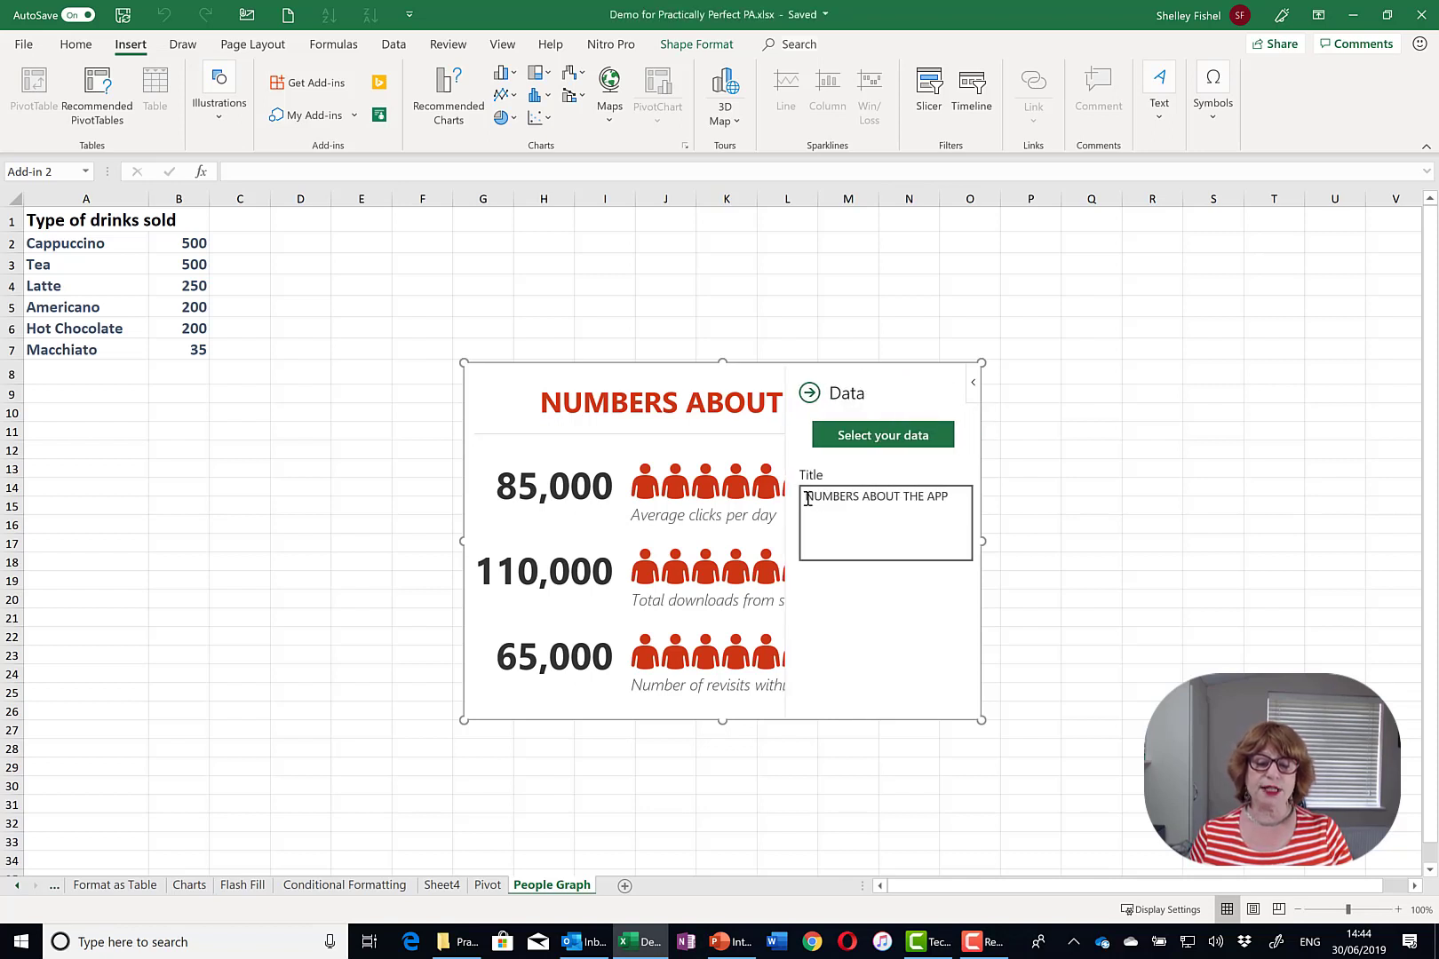
# - Retitle the People Graph 'Sales at Koffee Island'
pyautogui.moveTo(805, 495); pyautogui.dragTo(961, 497)
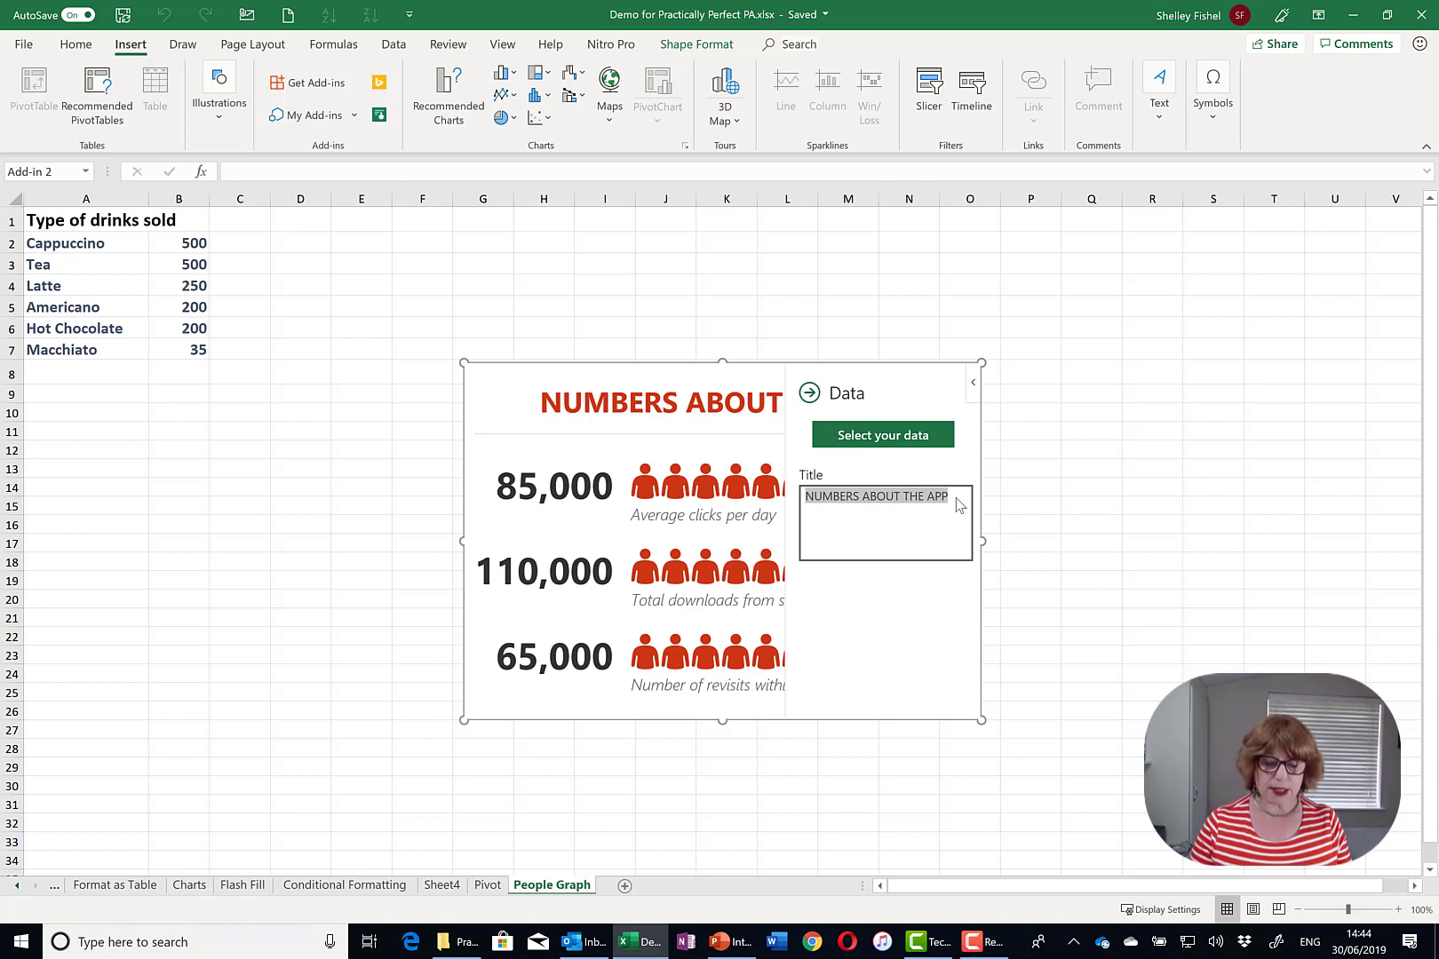
pyautogui.write('Sales at Kof')
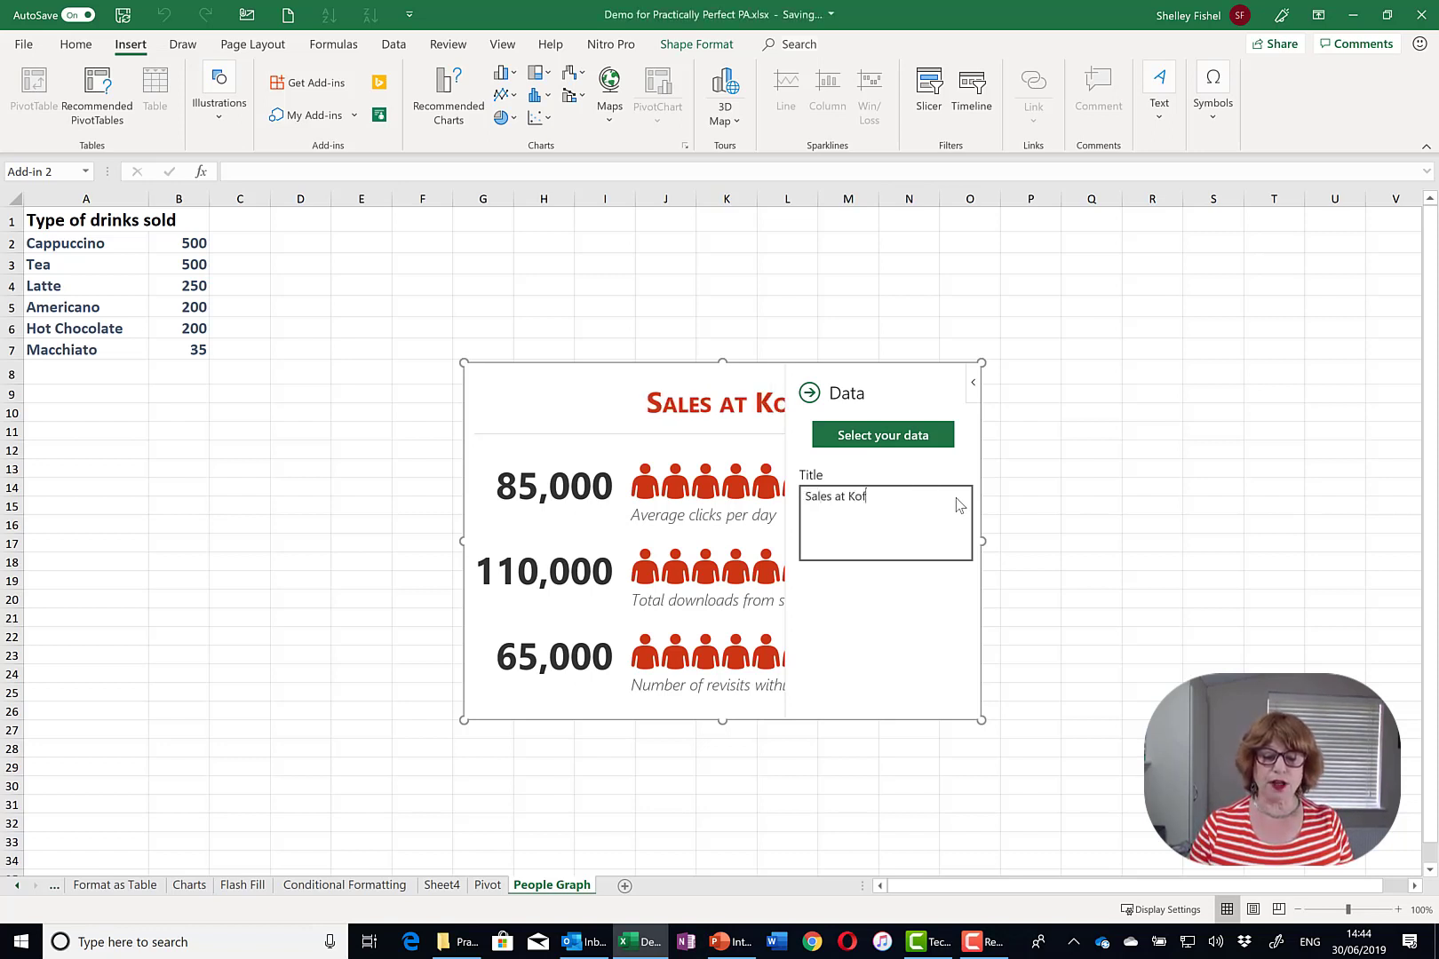
pyautogui.write('fee Ils')
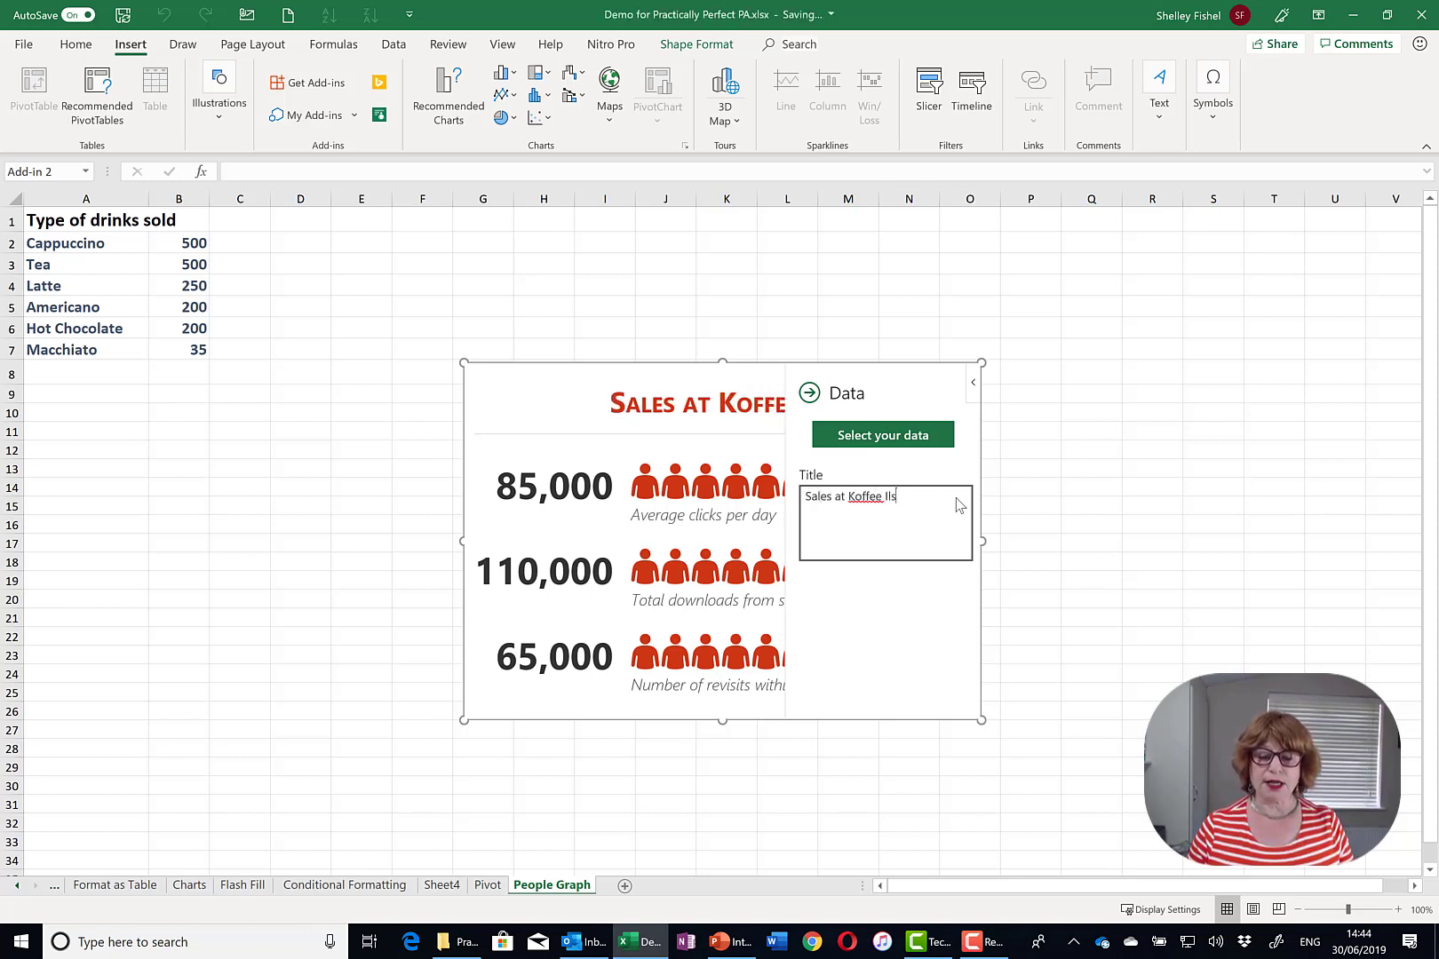
pyautogui.press('BackSpace')
pyautogui.write('sland')
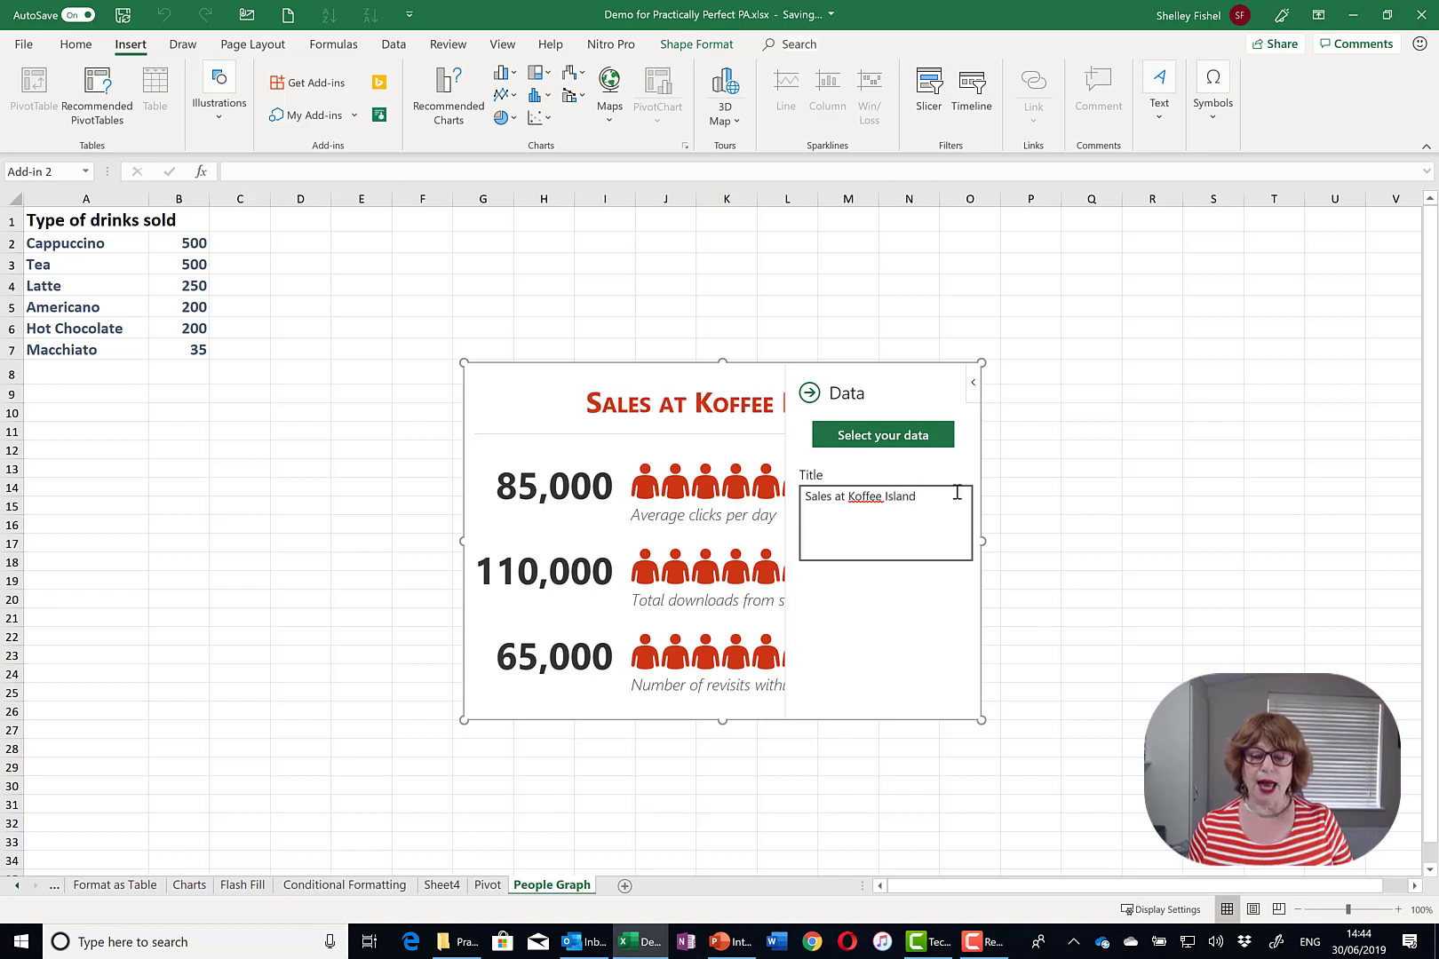
# - Build the graph from the drink names and sales in A2:B7
pyautogui.click(900, 439)
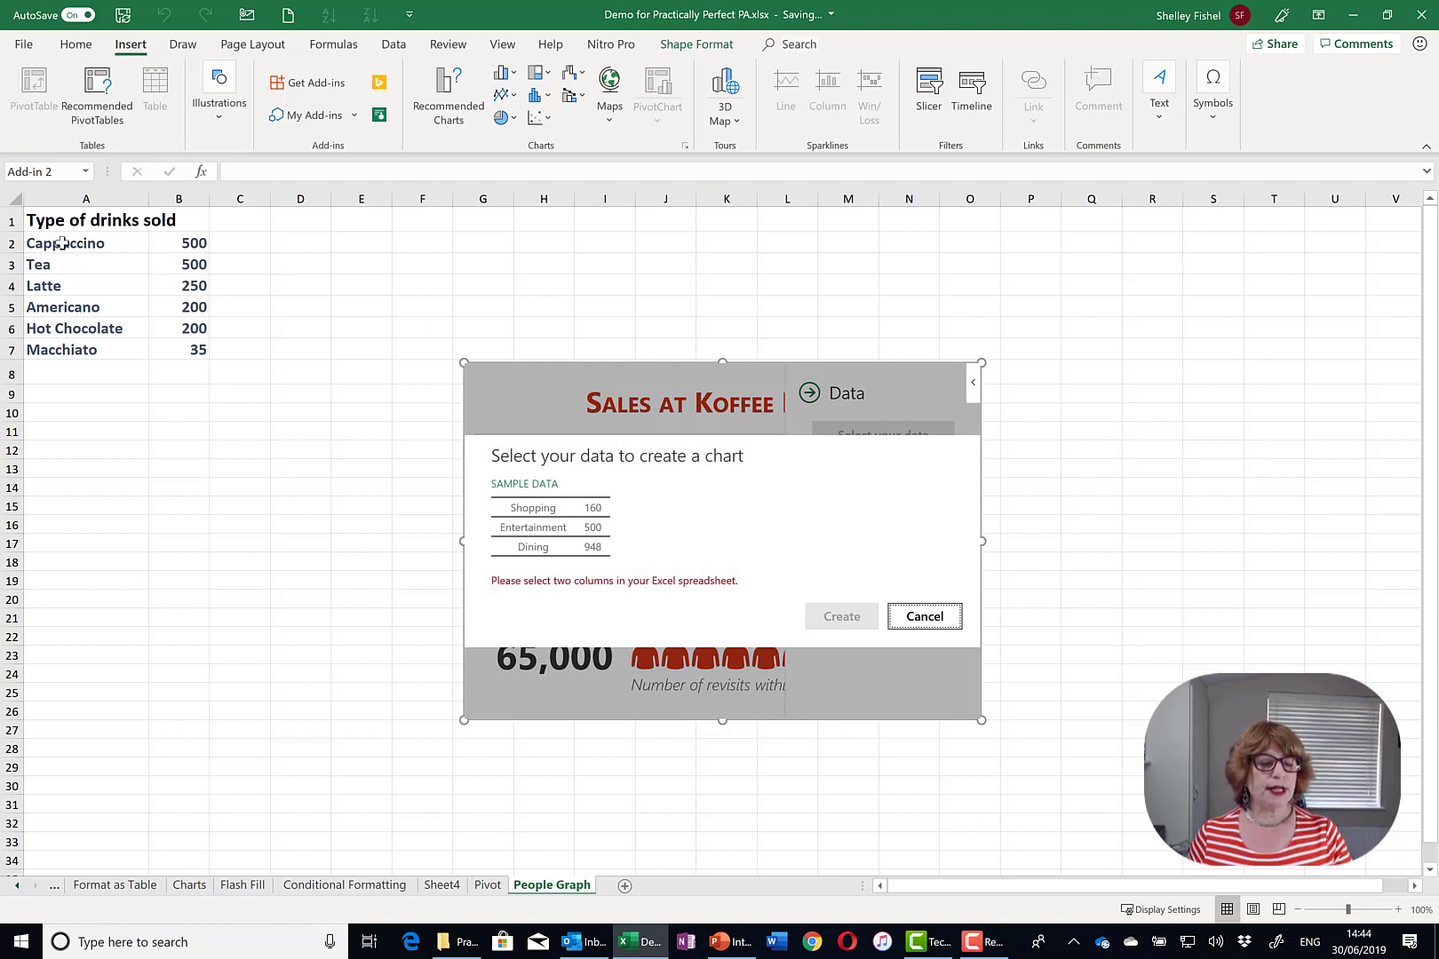
pyautogui.moveTo(61, 243); pyautogui.dragTo(199, 349)
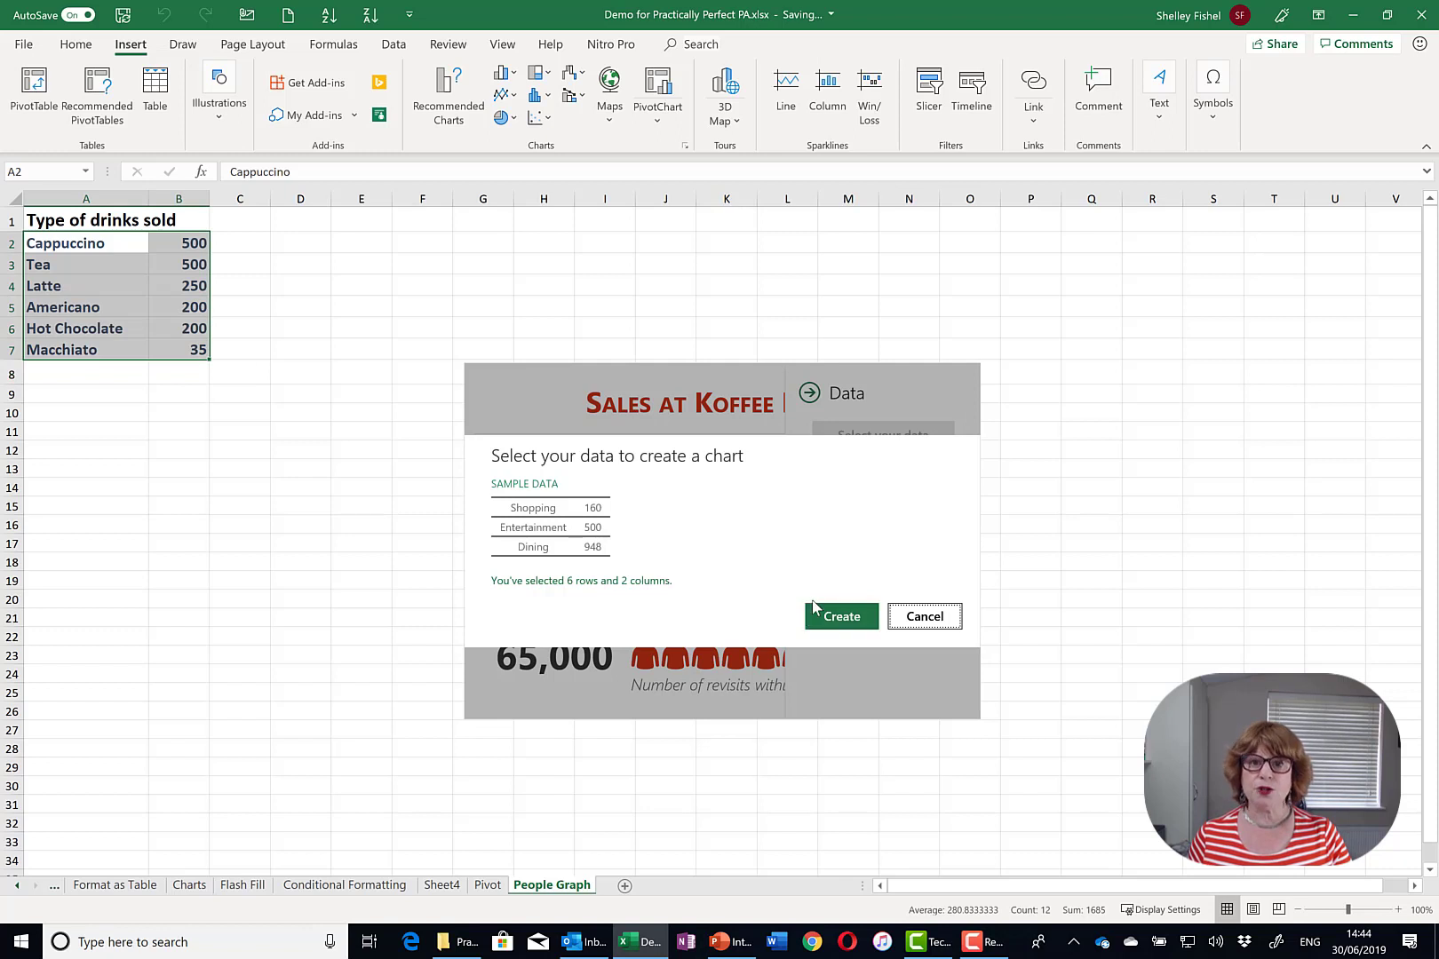
pyautogui.click(841, 616)
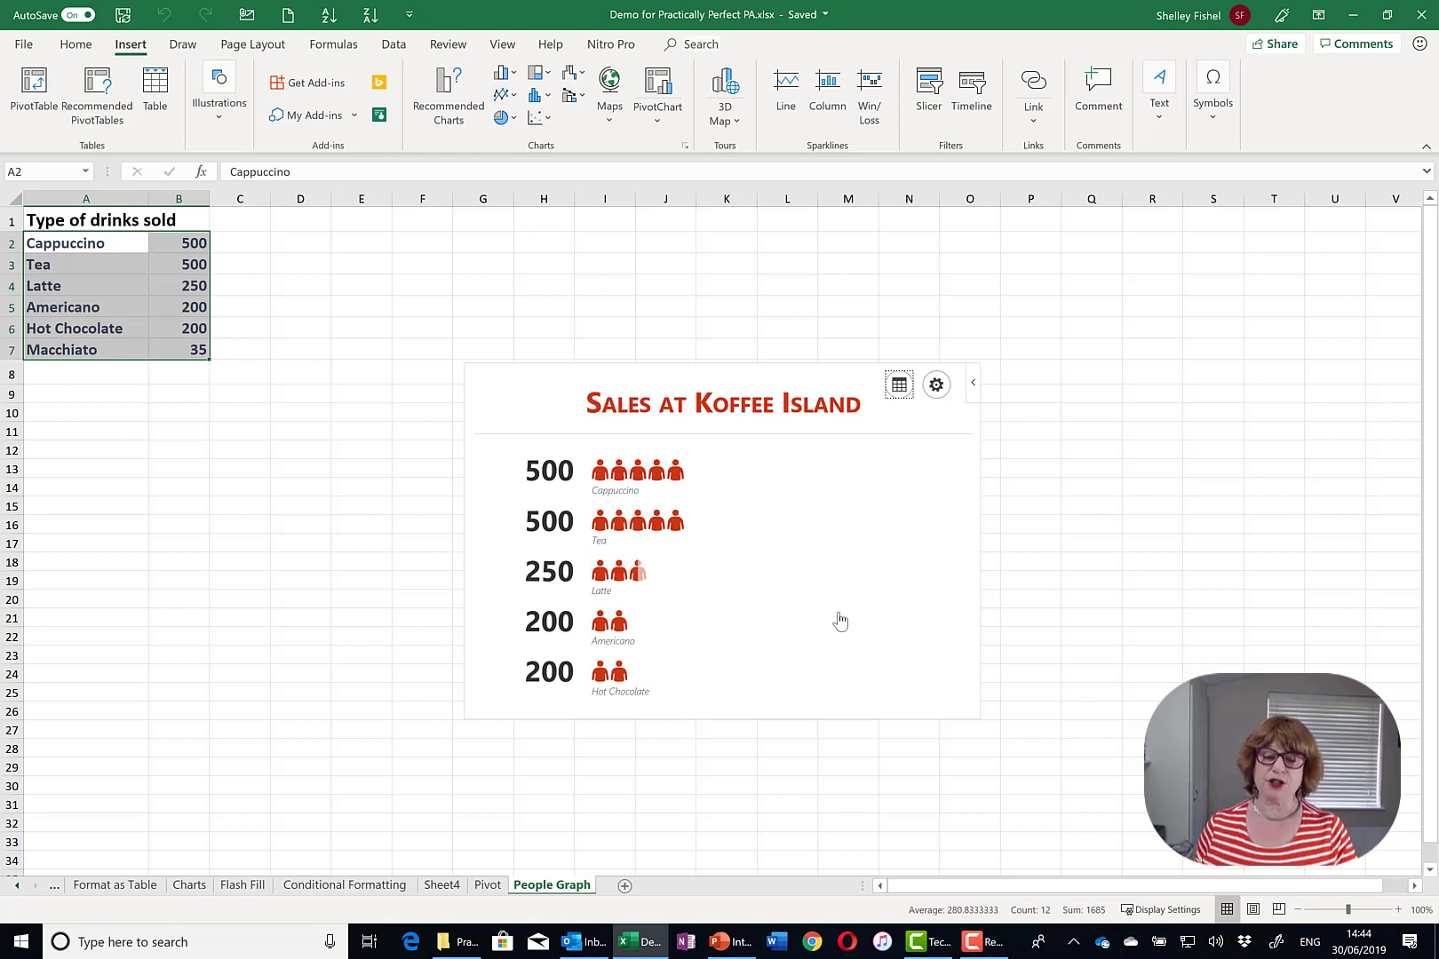
# - Try several People Graph layouts and colour themes, settling on the red theme
pyautogui.click(938, 391)
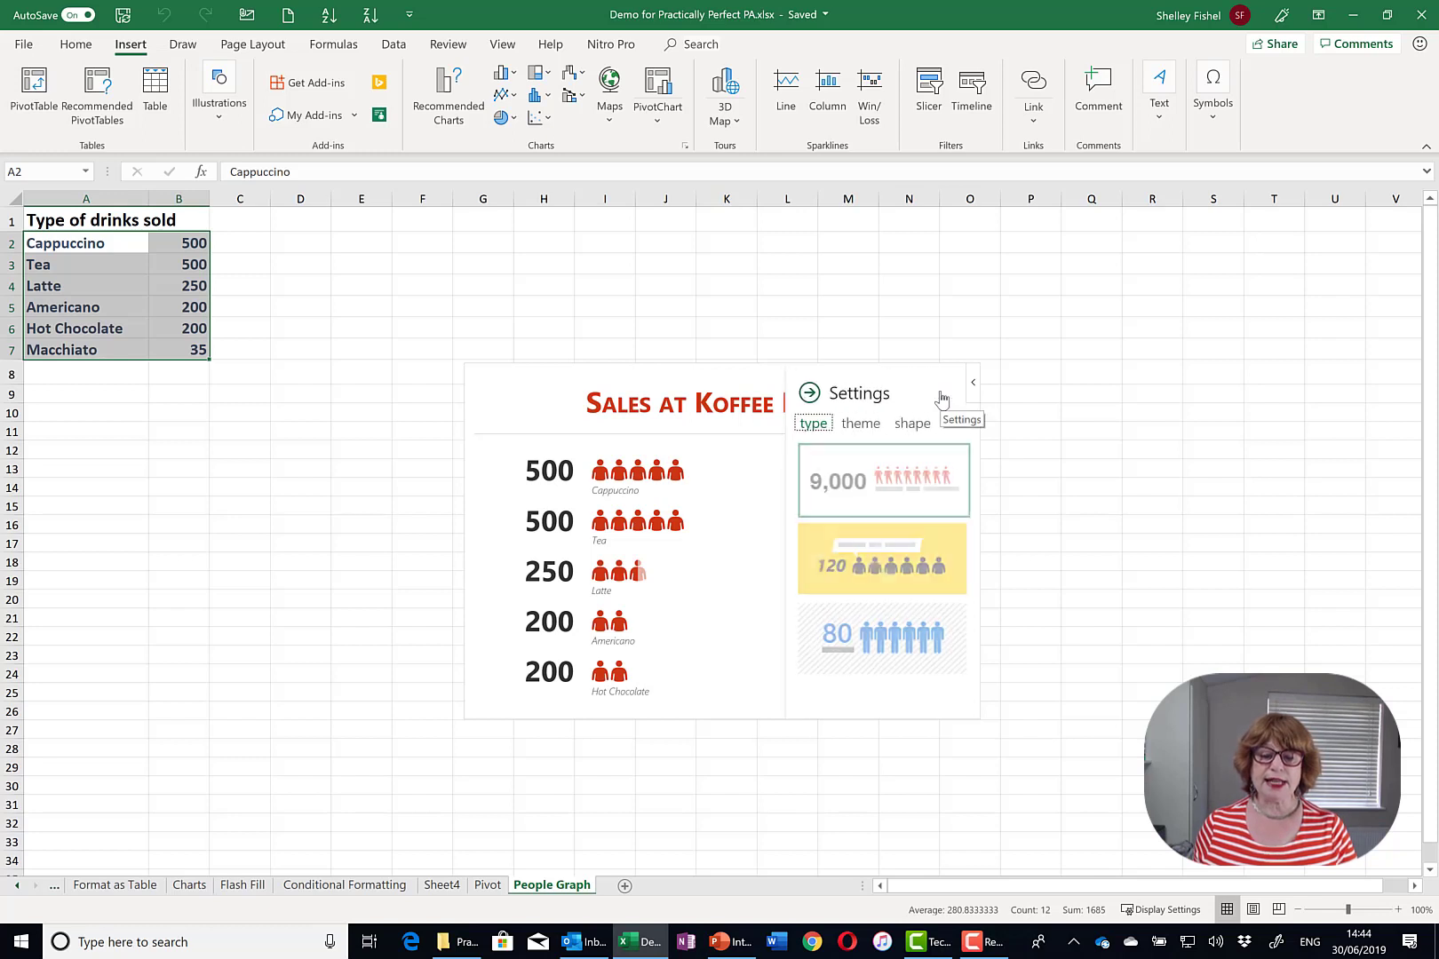
pyautogui.click(871, 543)
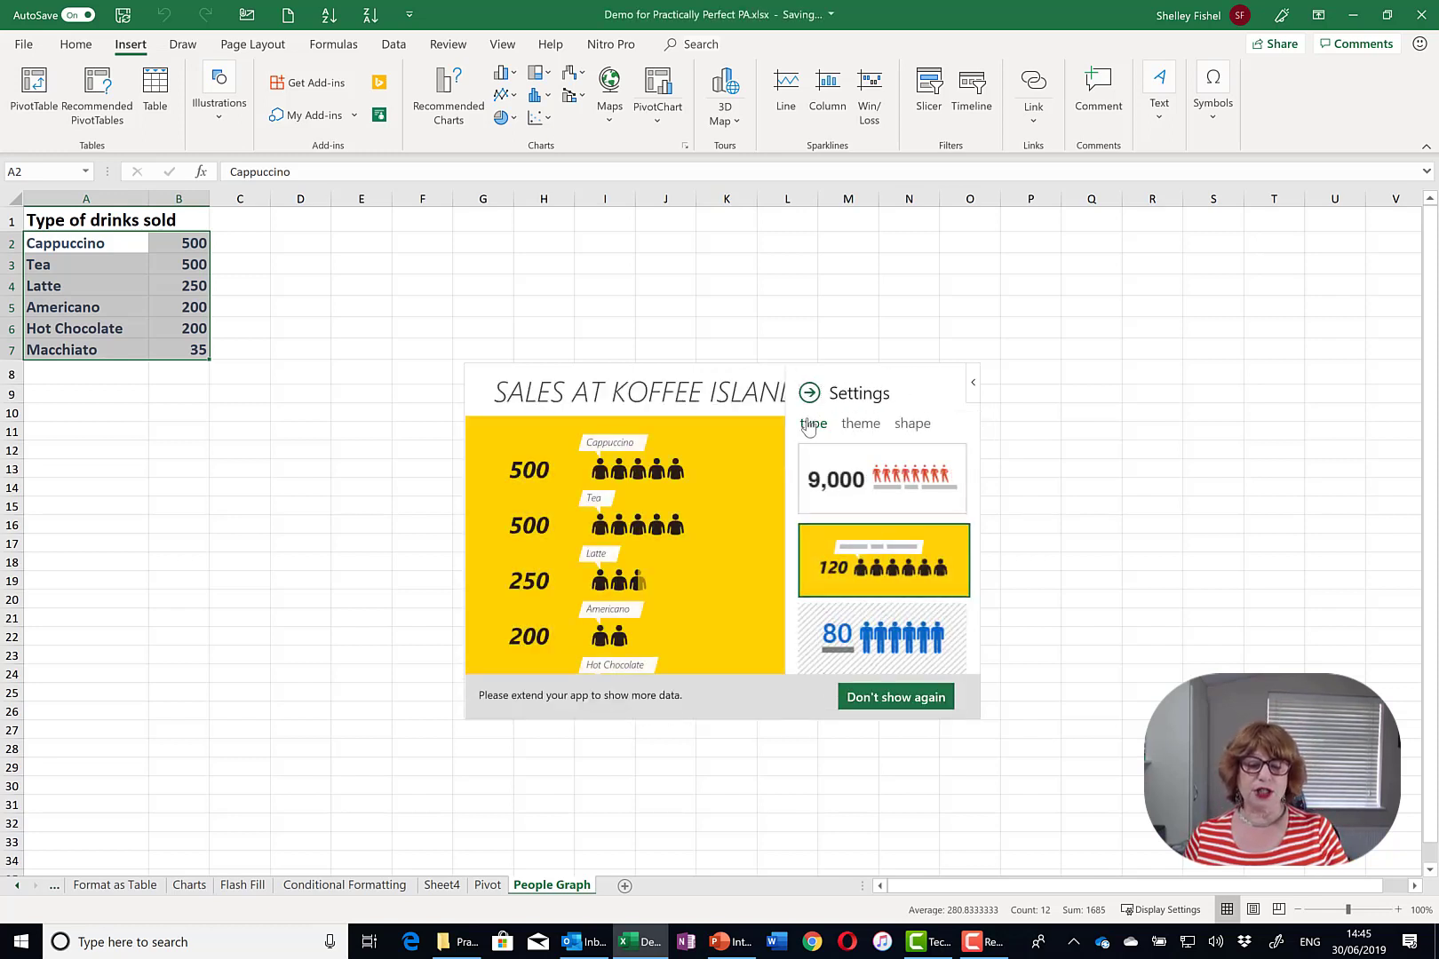
pyautogui.click(860, 424)
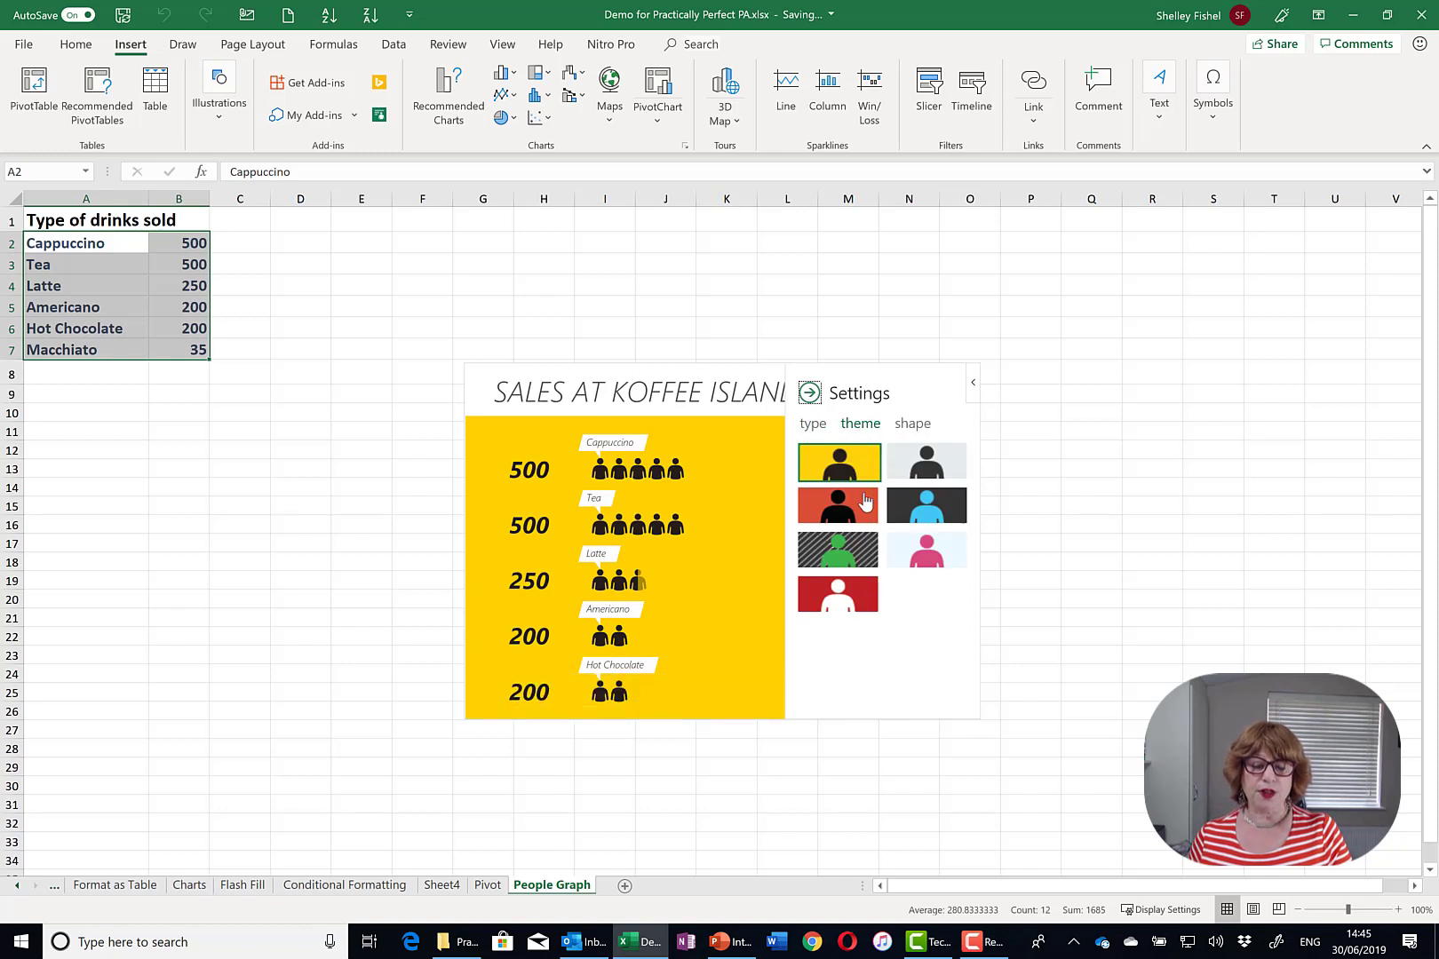
pyautogui.click(866, 502)
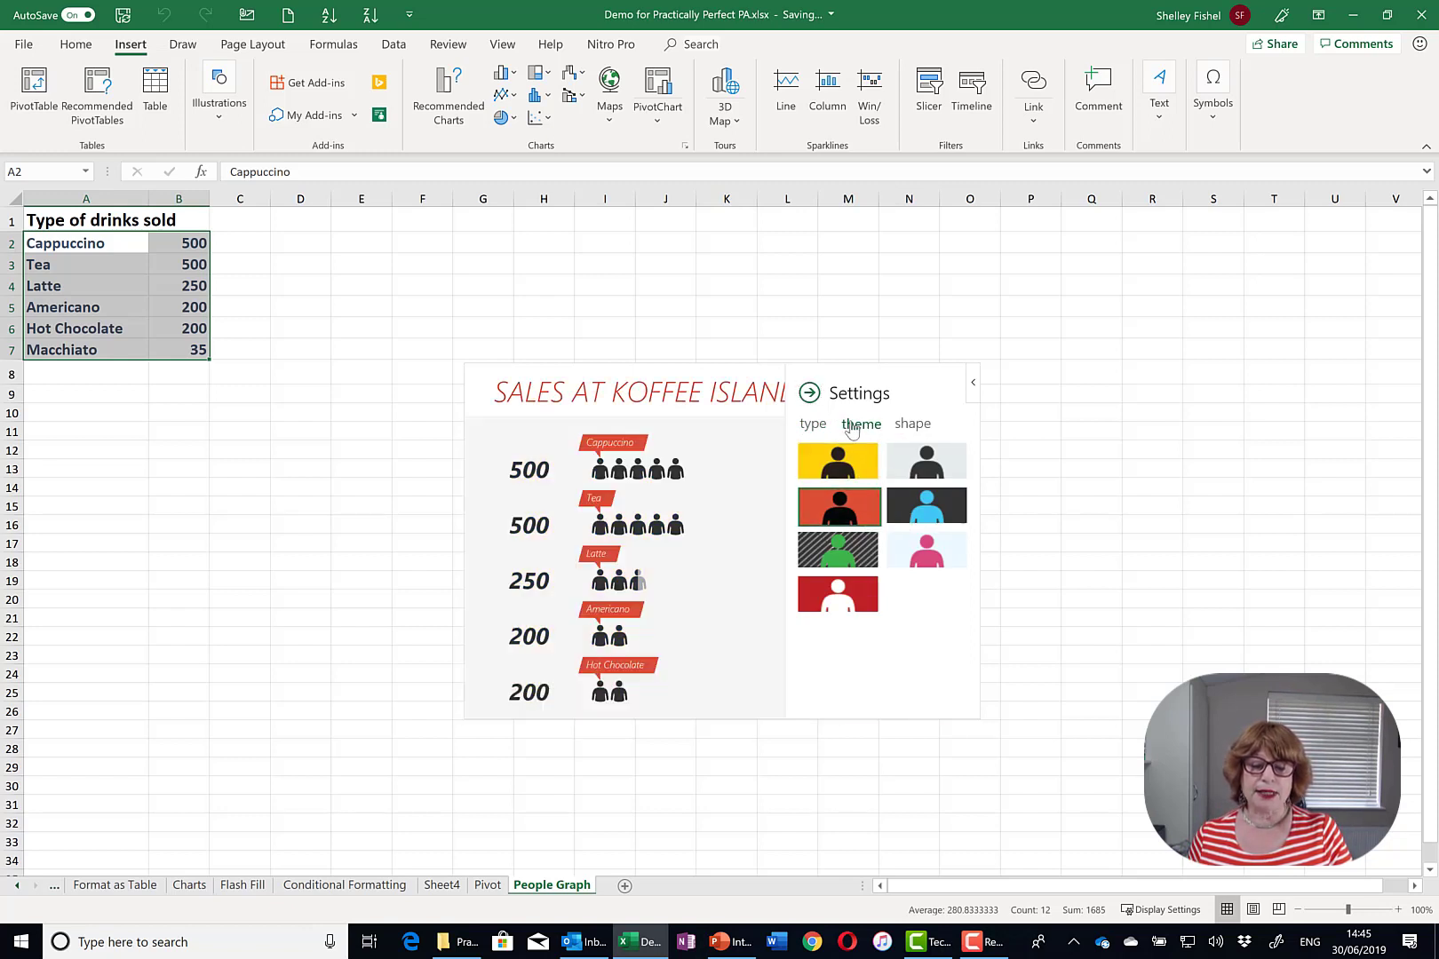
pyautogui.click(814, 423)
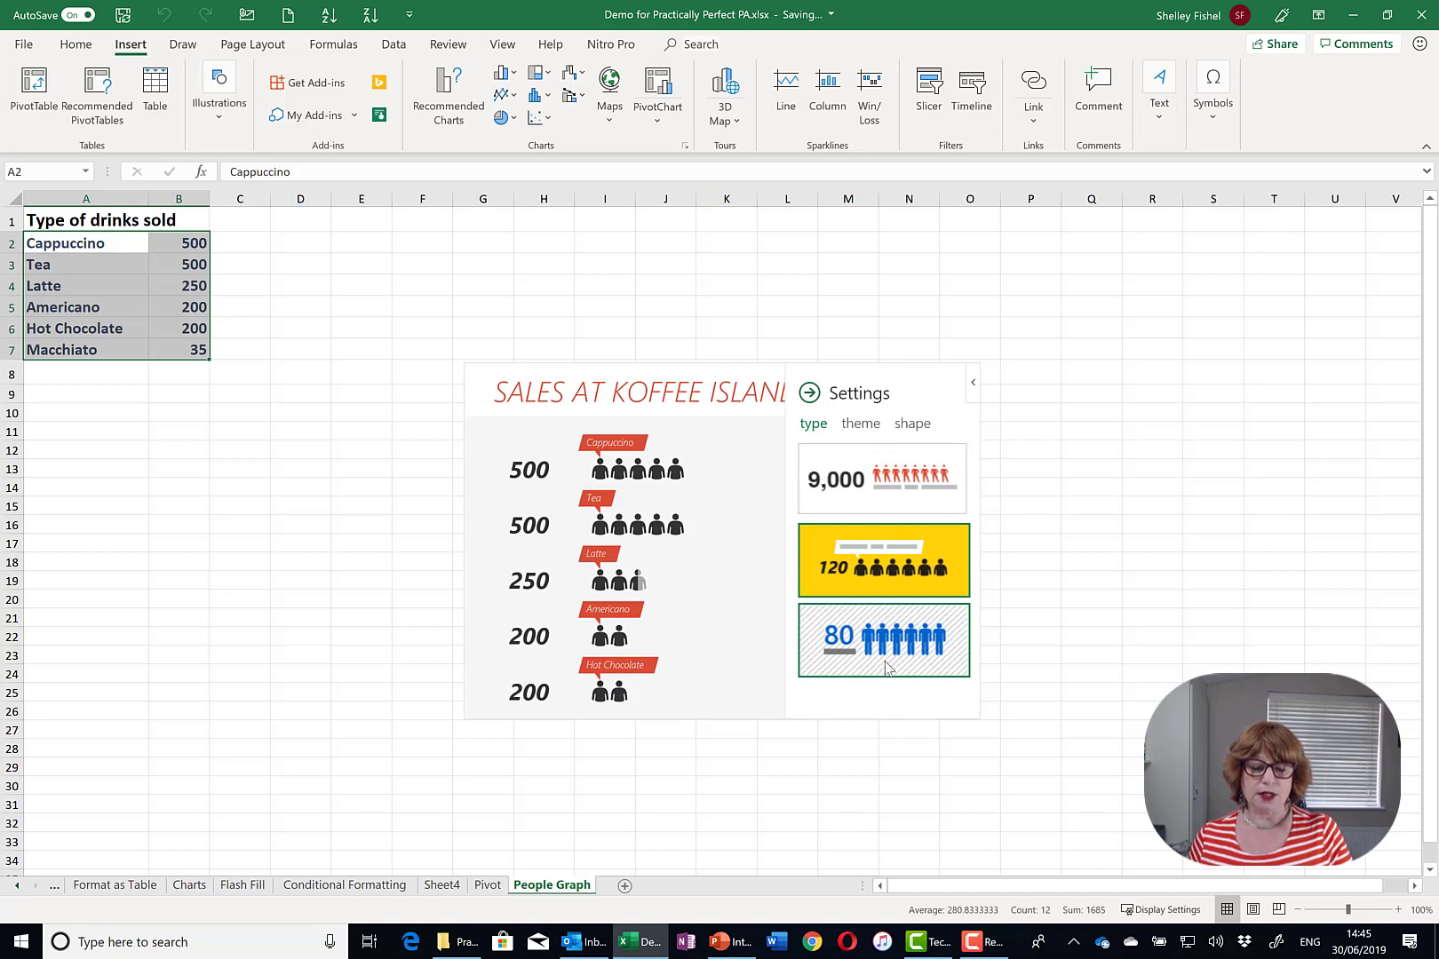
pyautogui.click(886, 666)
pyautogui.click(862, 424)
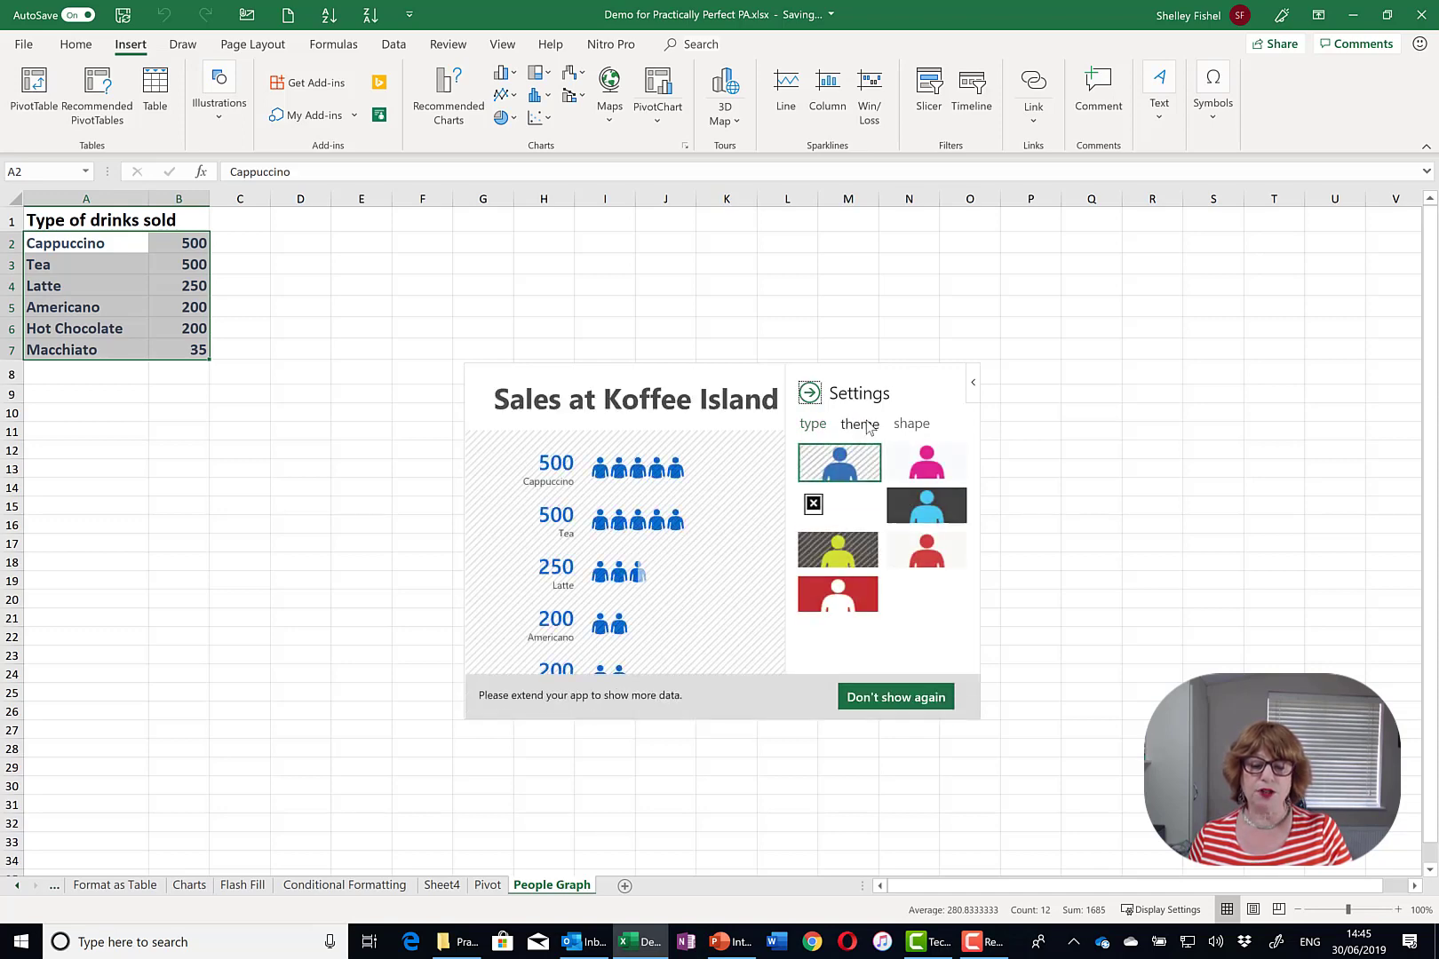
pyautogui.click(931, 566)
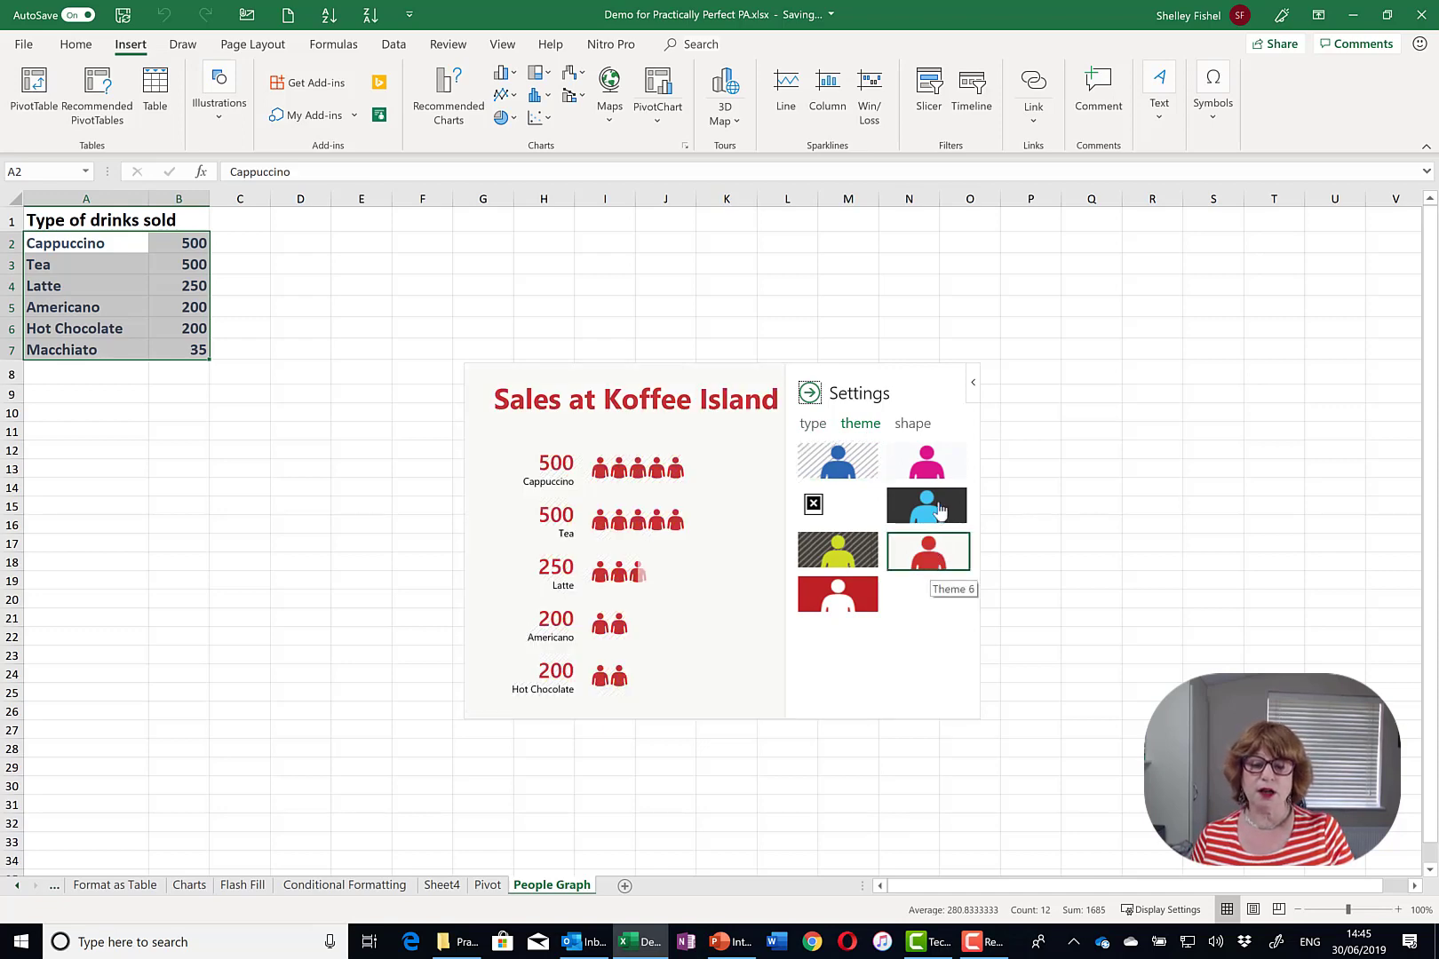
# - Switch the icons to head-and-shoulders figures, dismiss the notice, and move the graph slightly lower
pyautogui.click(915, 424)
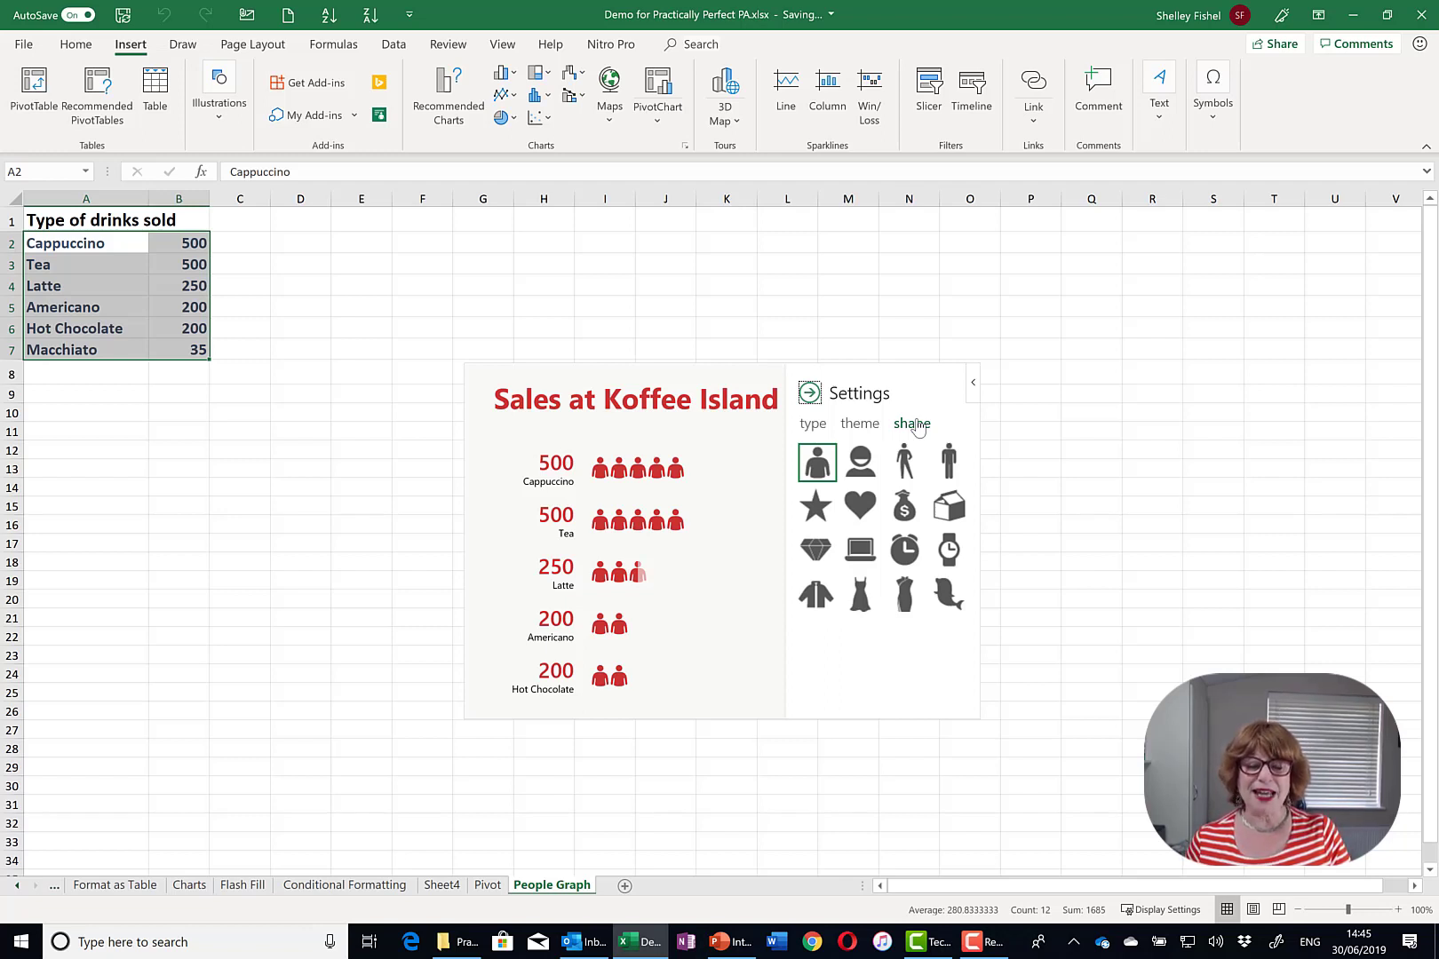
pyautogui.click(862, 471)
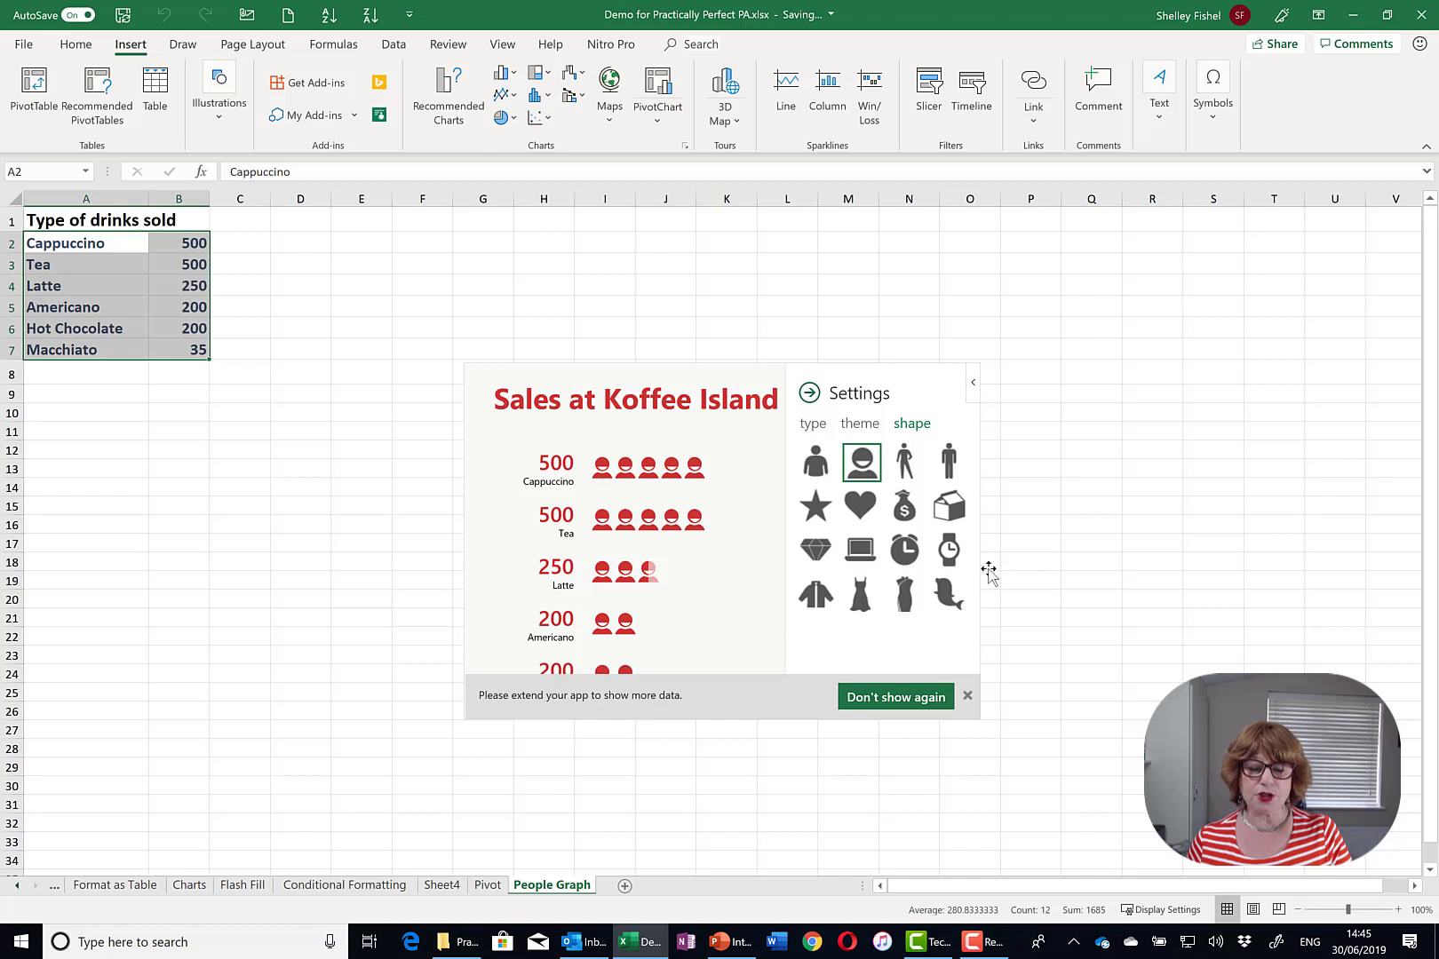
pyautogui.click(967, 696)
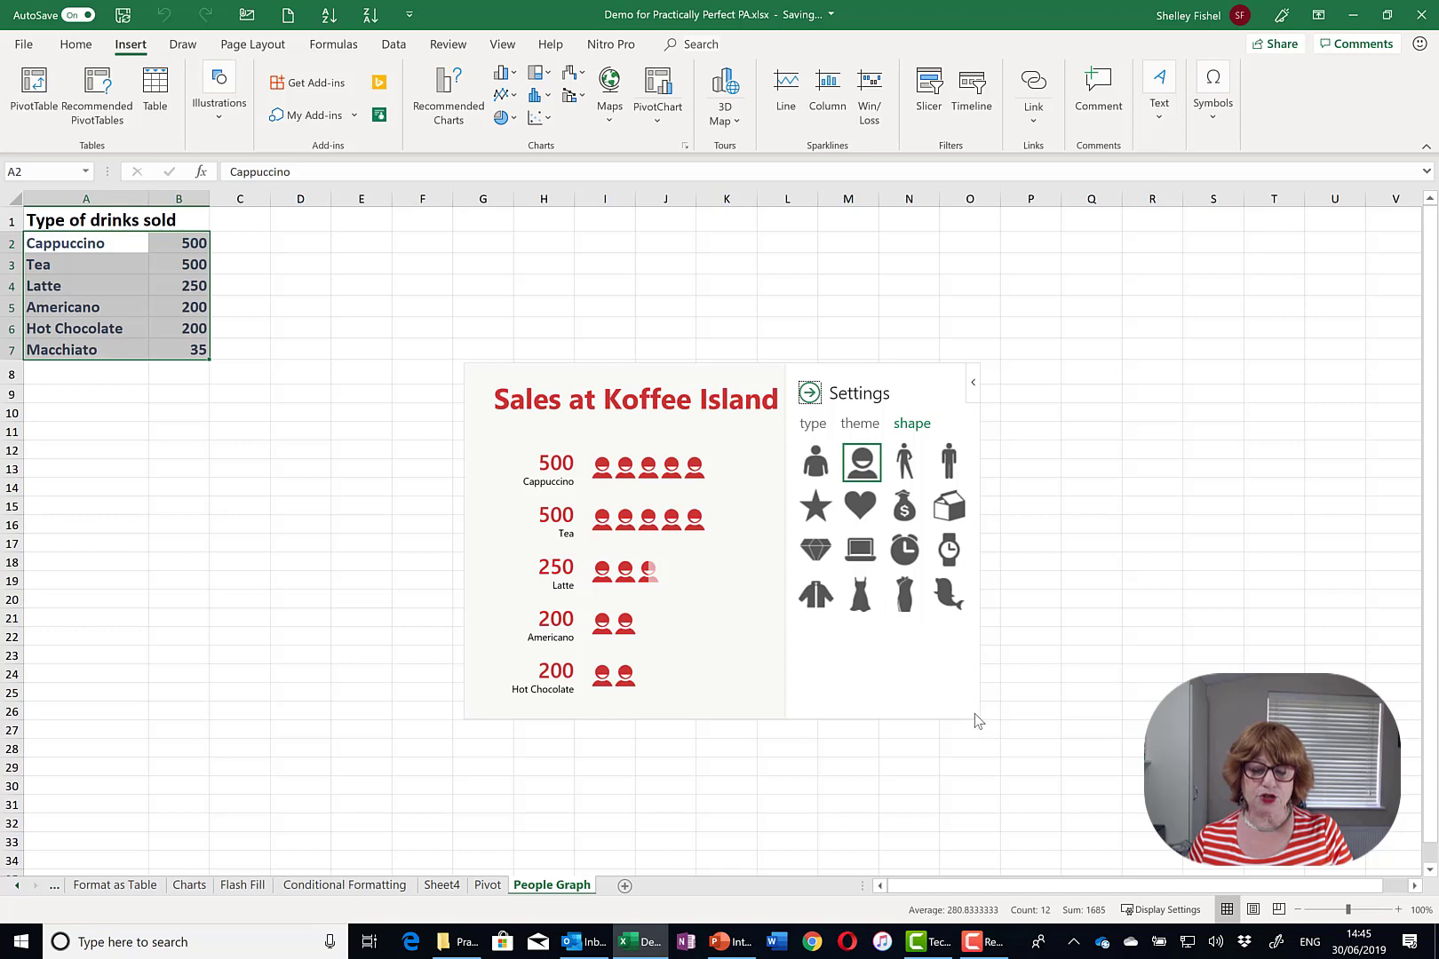
pyautogui.moveTo(978, 721); pyautogui.dragTo(812, 405)
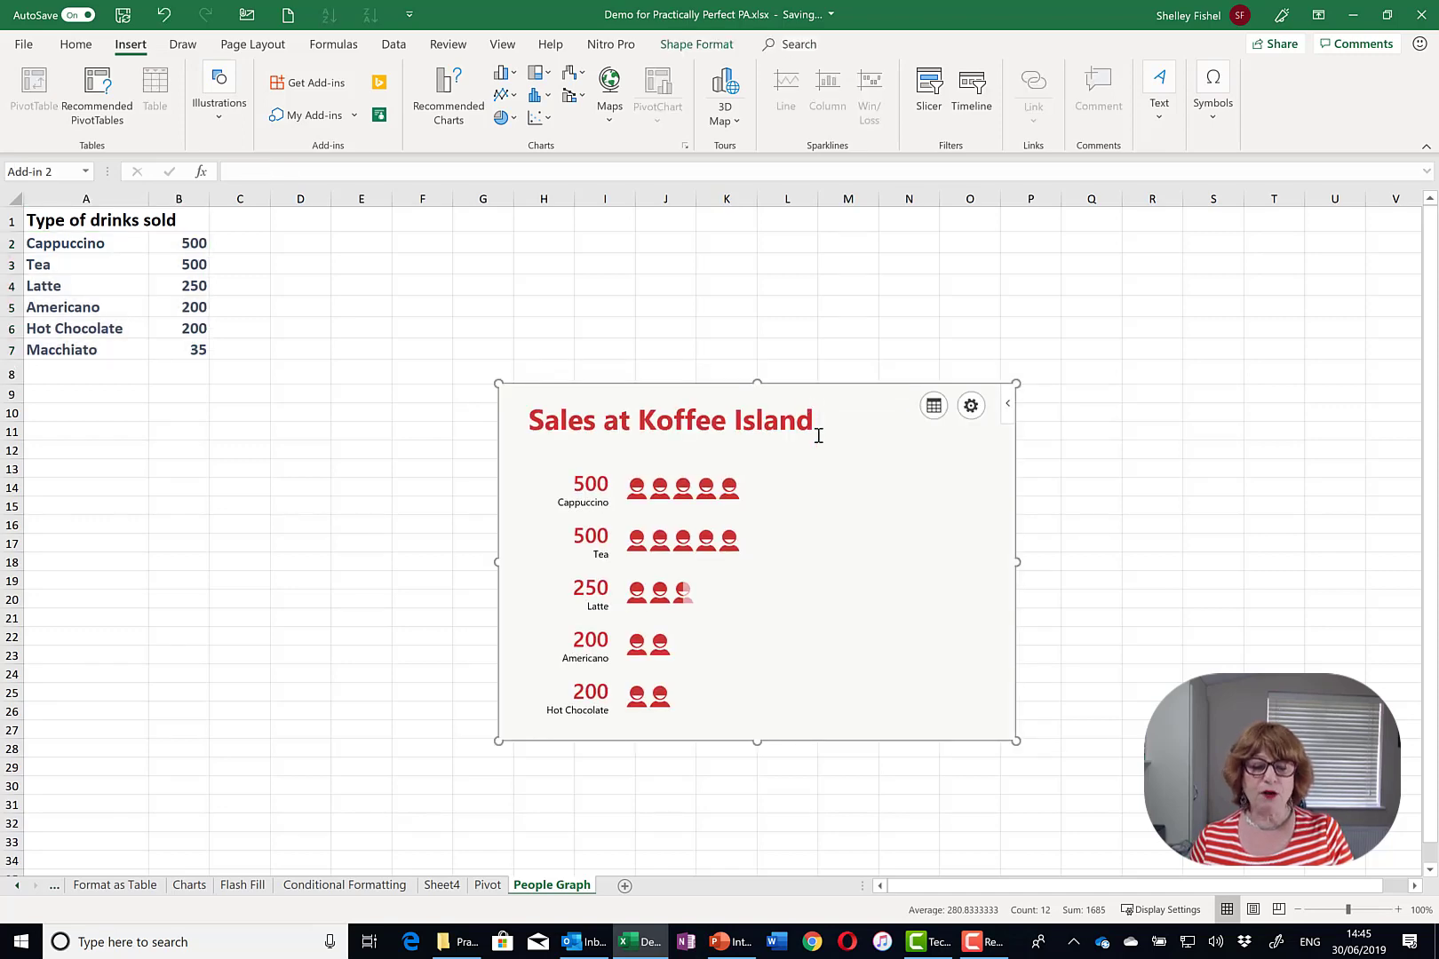
# - Start saving the People Graph as an SVG picture, then cancel the Save Picture dialog
pyautogui.click(1186, 639)
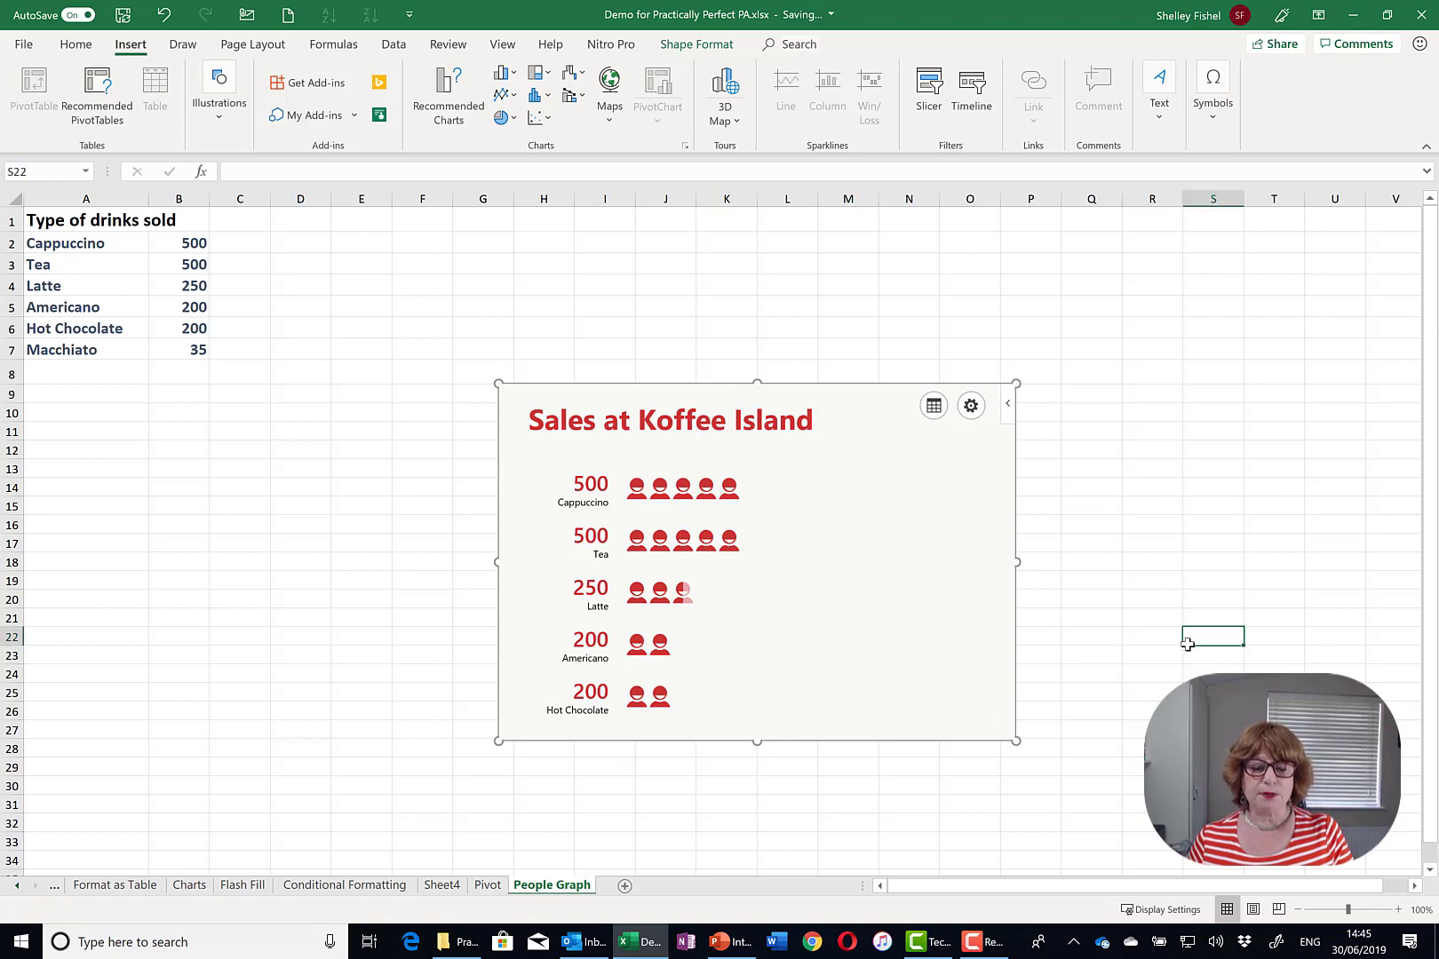
pyautogui.rightClick(864, 479)
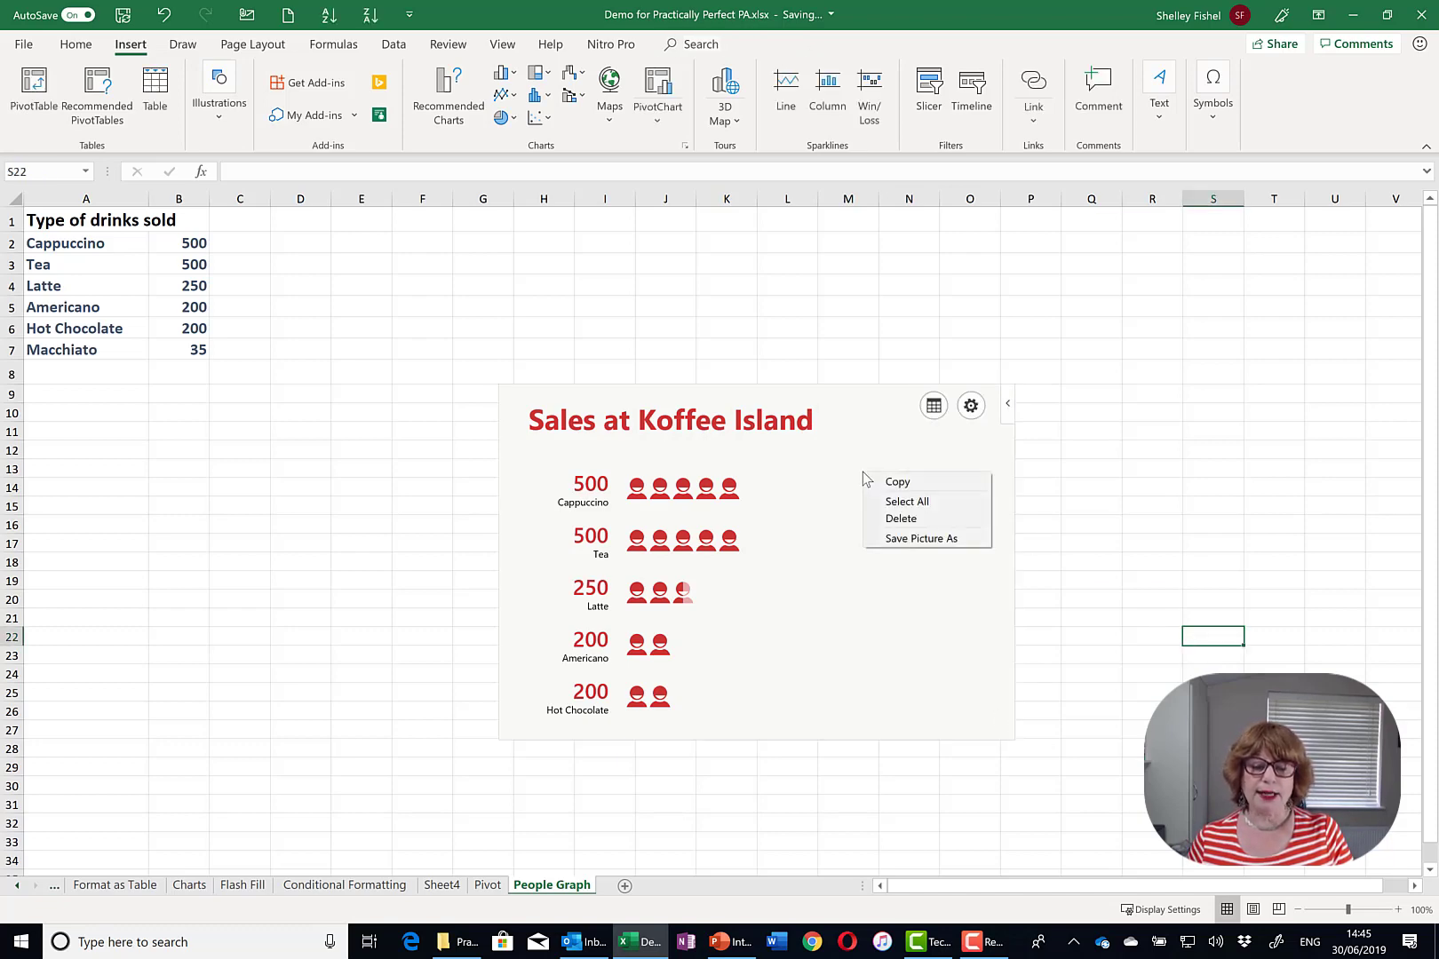
pyautogui.click(935, 540)
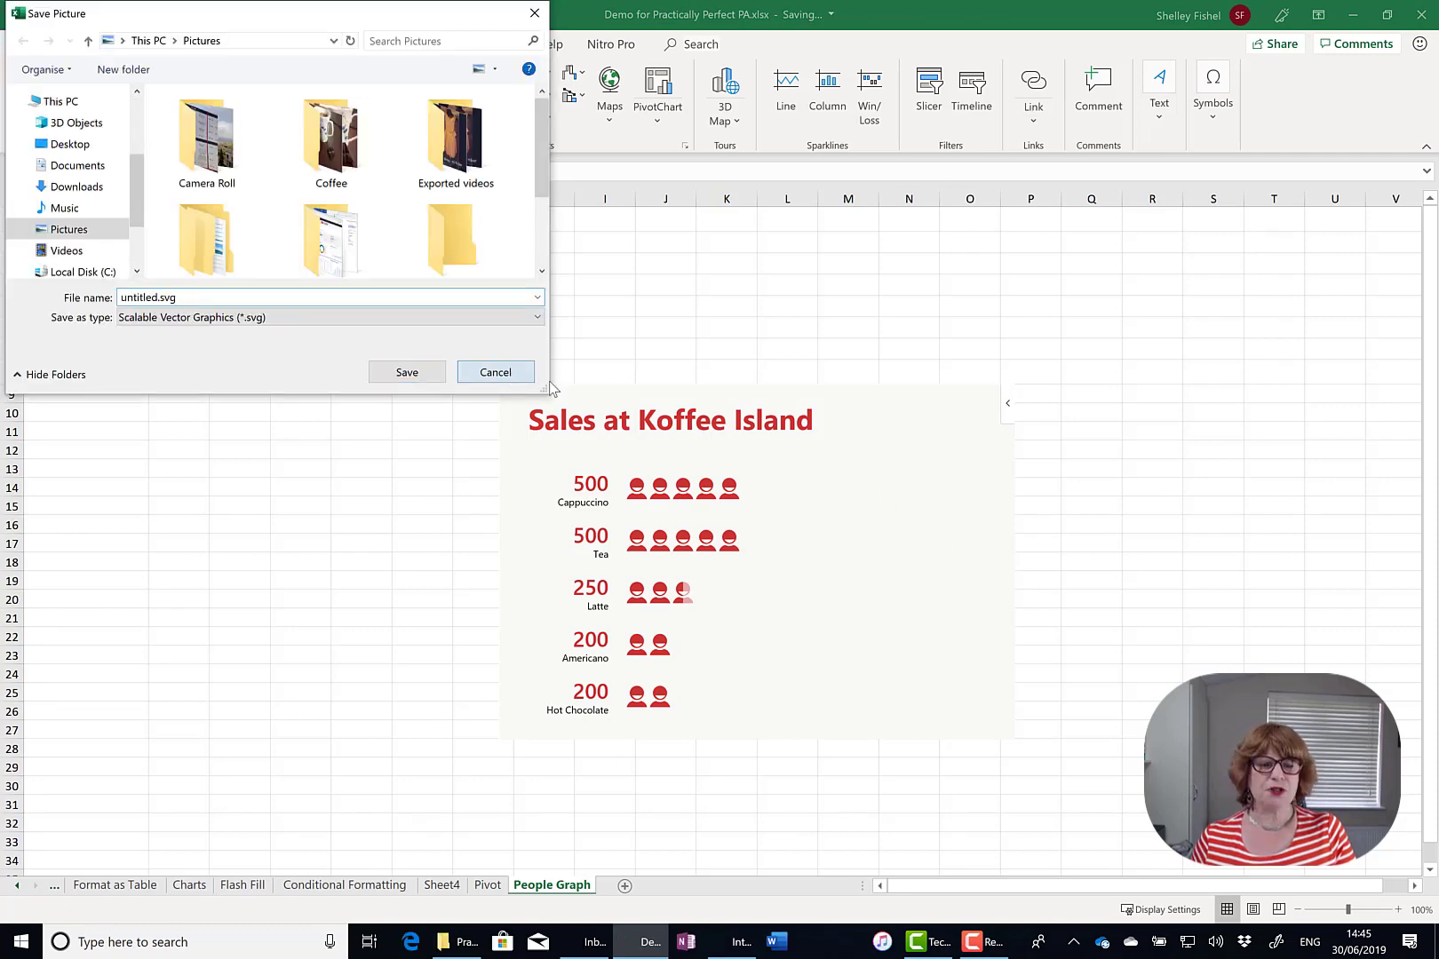
pyautogui.click(509, 373)
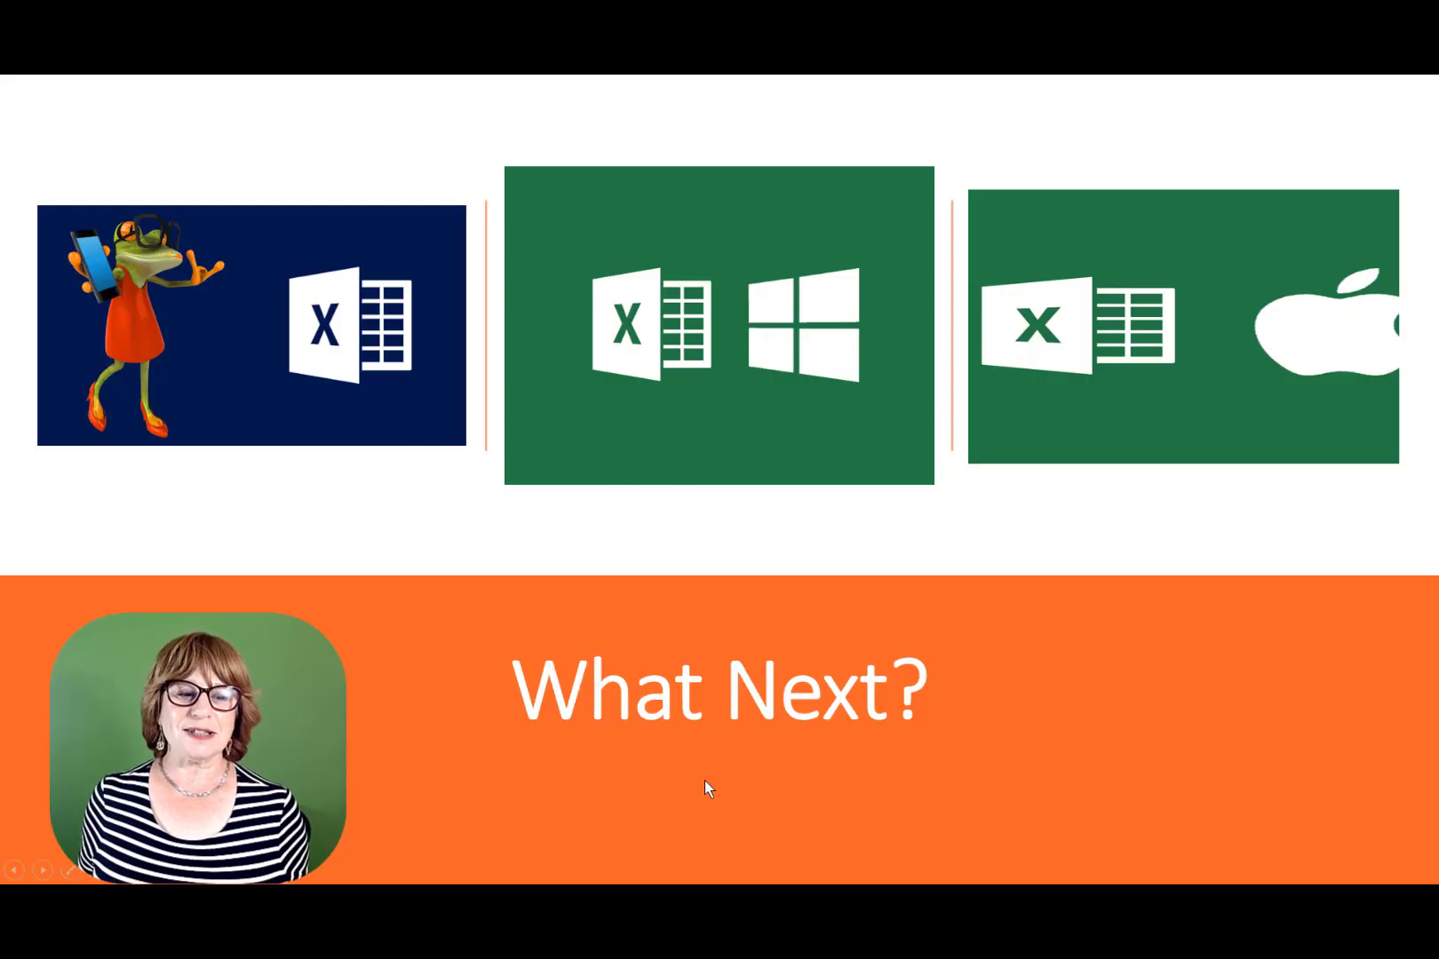
# - Advance the slideshow past the book slide to the 10%-off course coupon slide
pyautogui.press('Right')
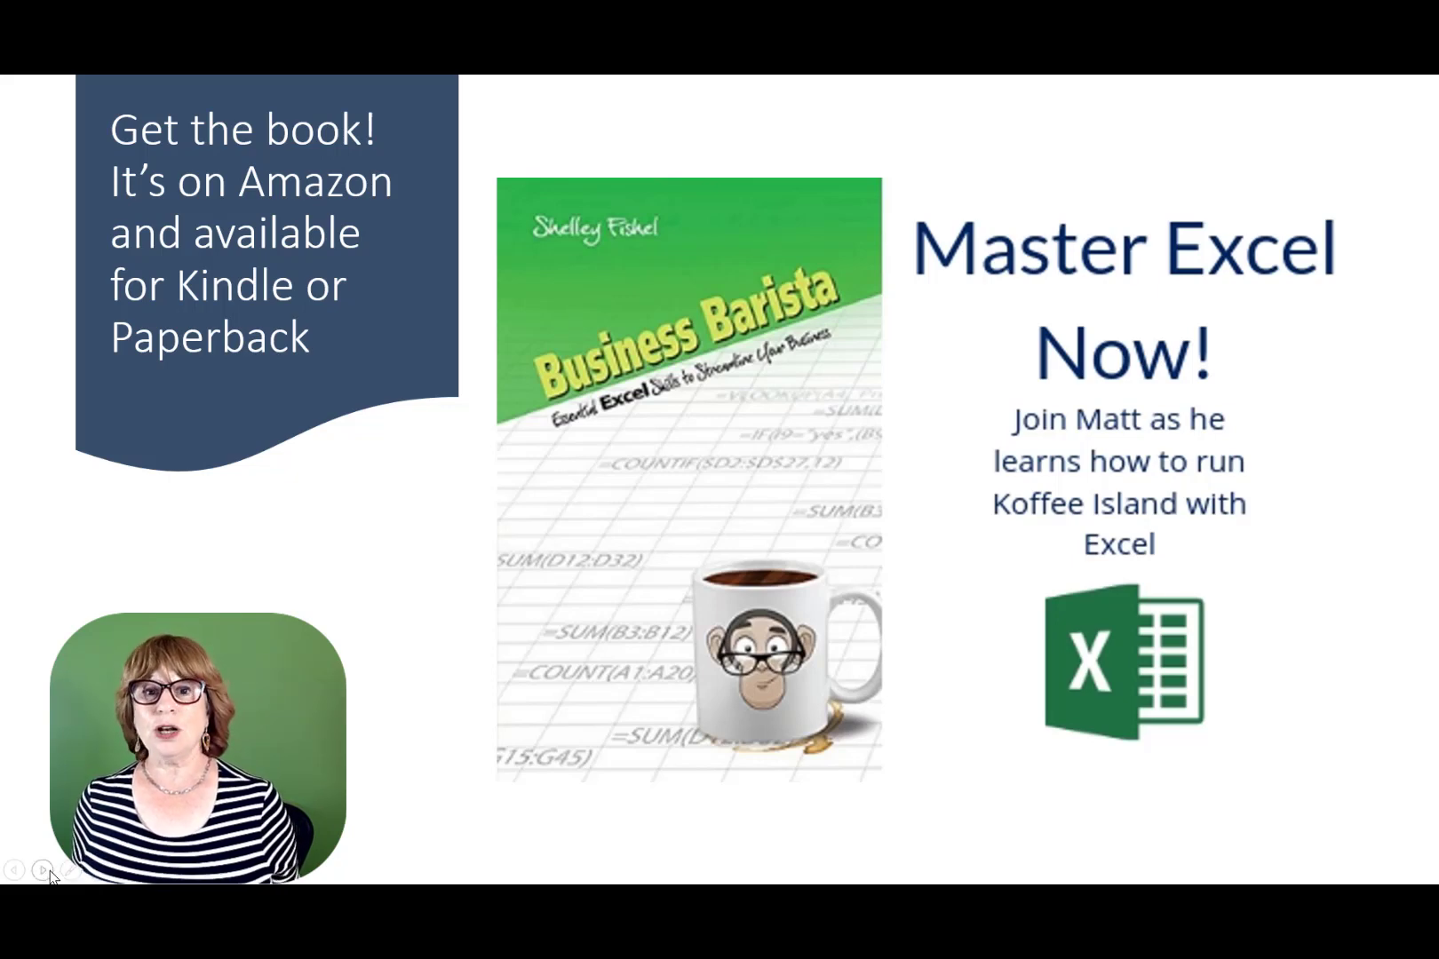
pyautogui.click(46, 872)
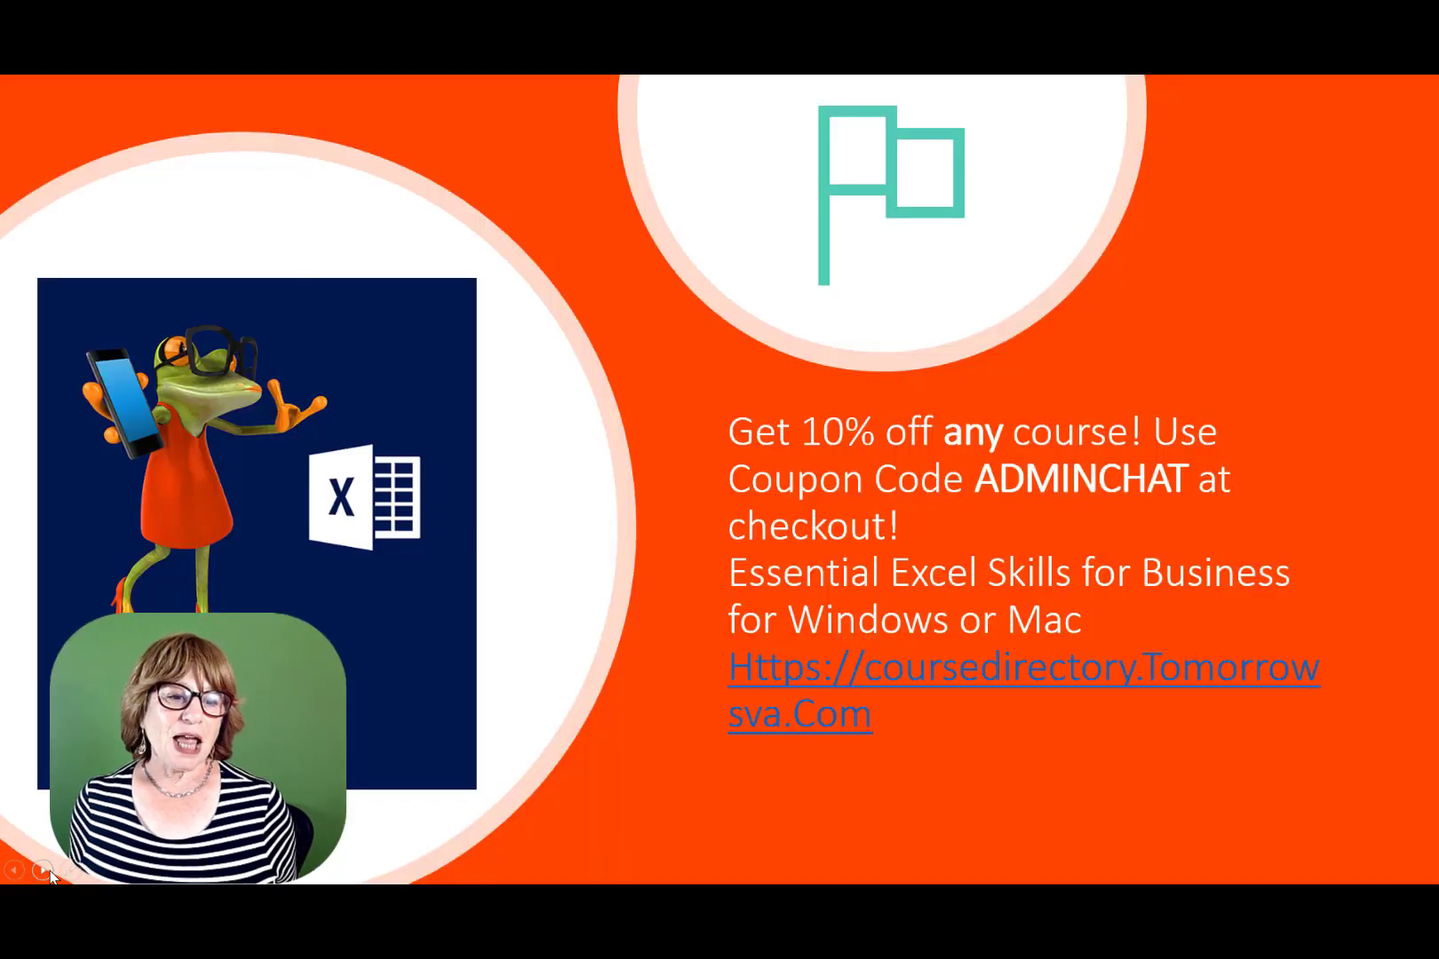